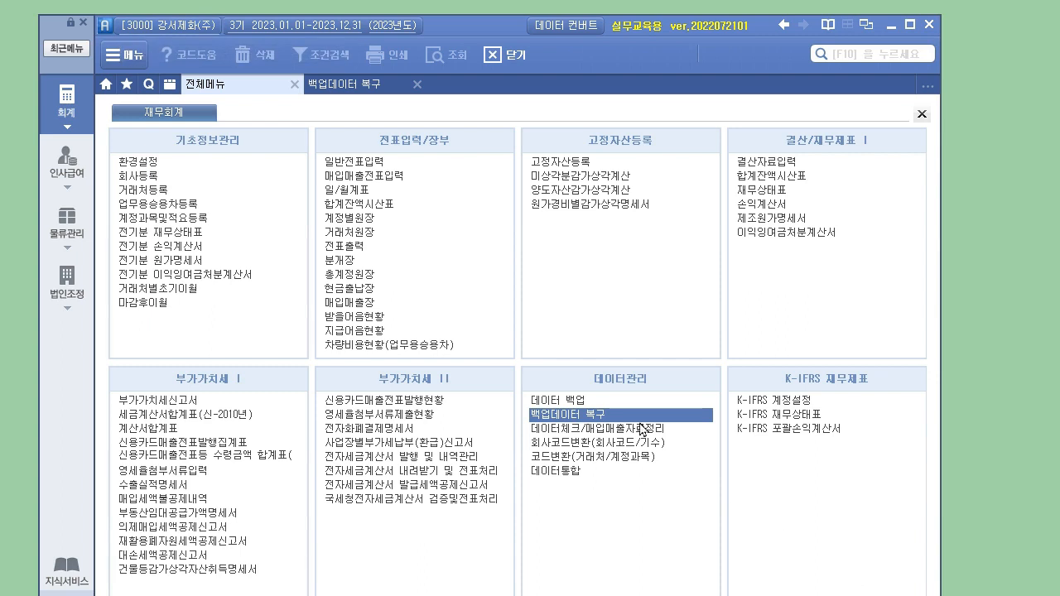
# Step: Open the 백업데이터 복구 screen and extract the desktop archive 01회 02회 실기모의고사 운용사2급 into a folder of the same name
pyautogui.click(359, 86)
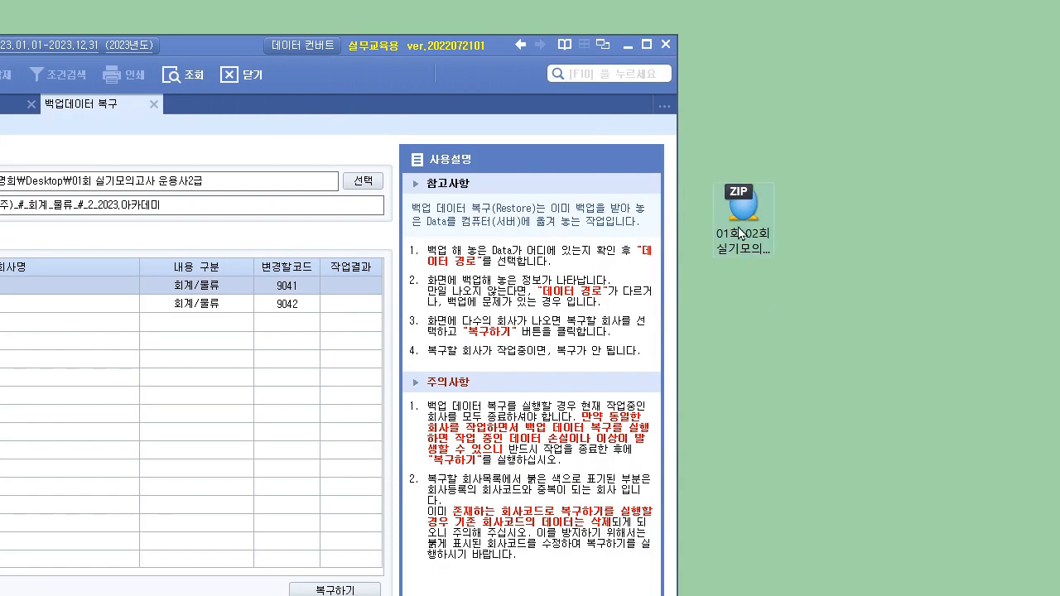
pyautogui.click(738, 230)
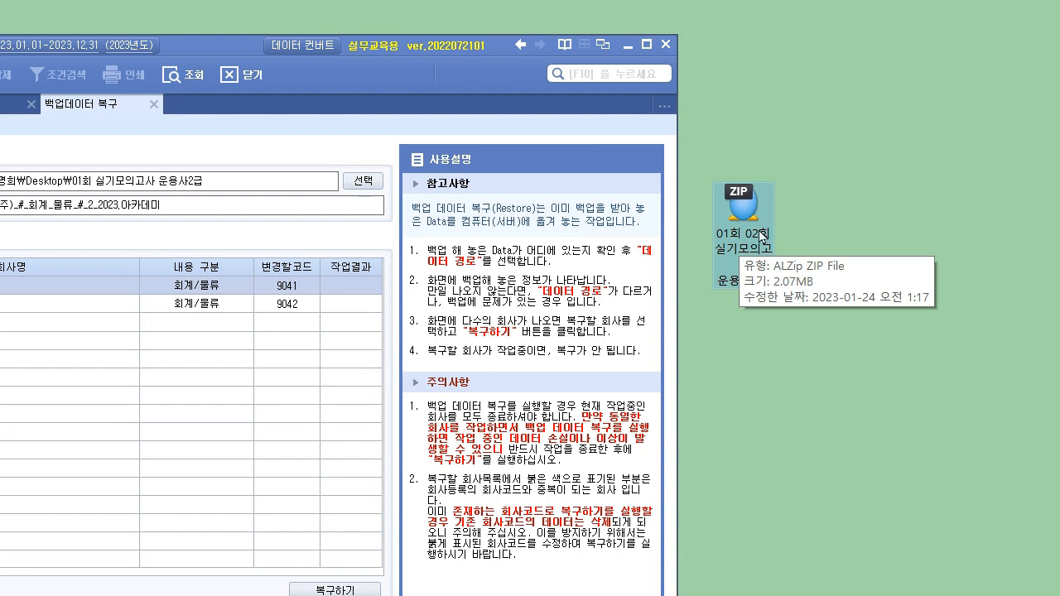
pyautogui.rightClick(756, 196)
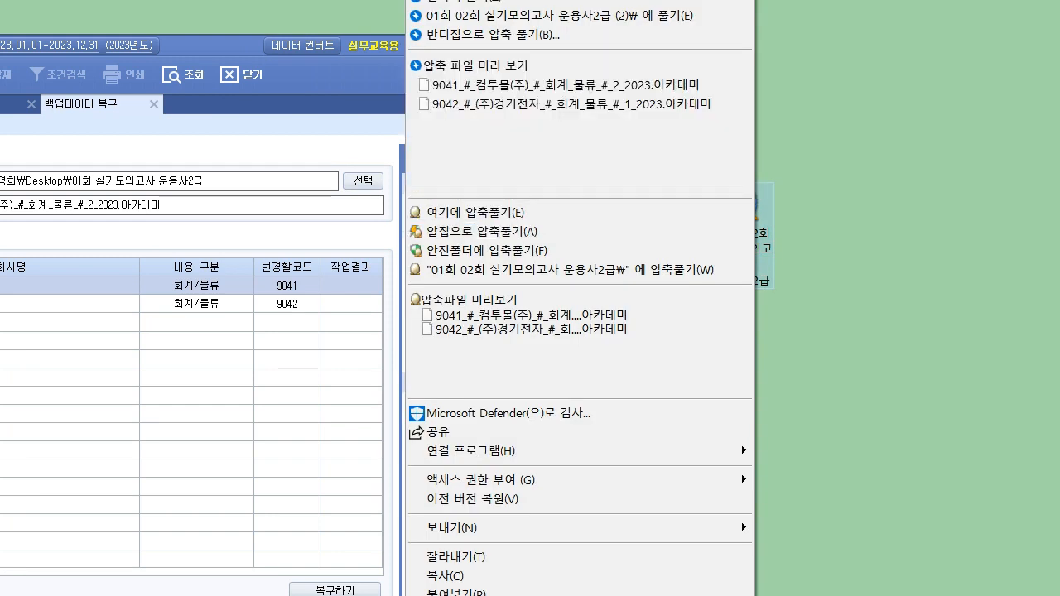
pyautogui.click(480, 239)
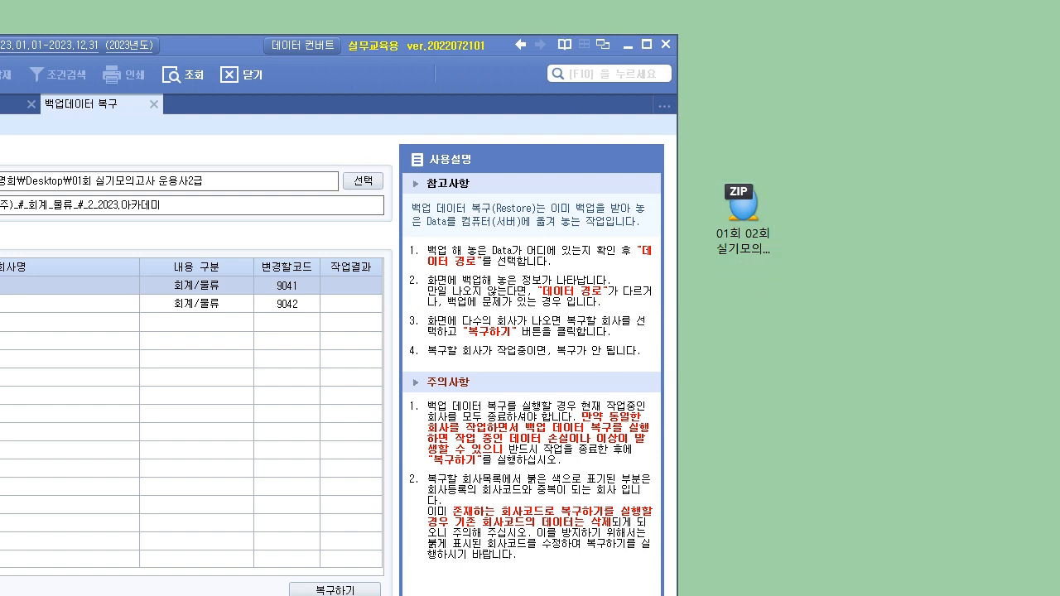
# Step: Examine the two extracted backup files, 9041 컴투몰(주) and 9042 (주)경기전자, in the extracted folder
pyautogui.click(632, 45)
pyautogui.click(154, 255)
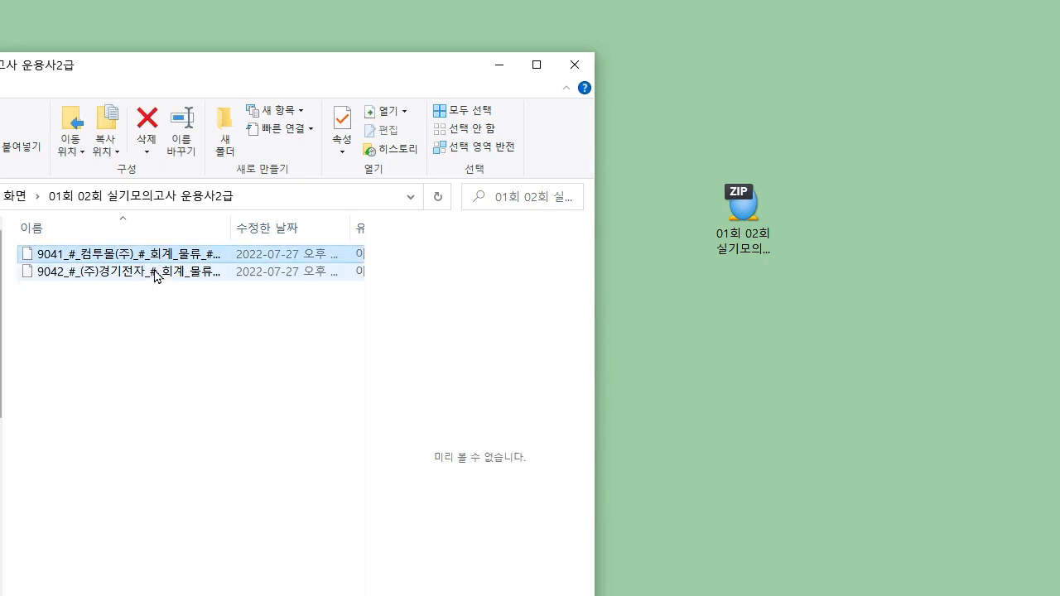
pyautogui.click(154, 273)
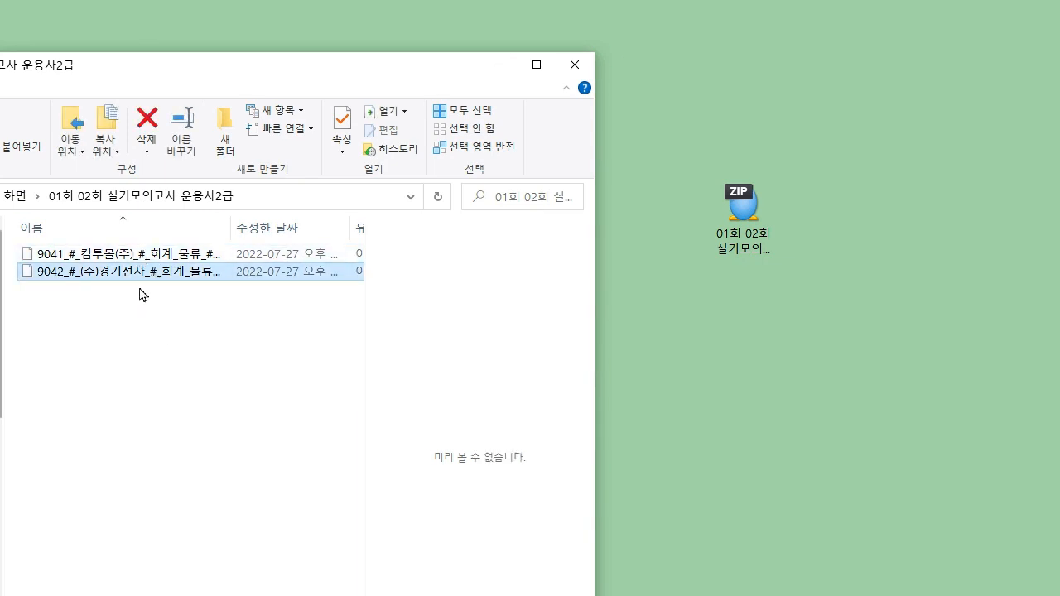
pyautogui.click(157, 258)
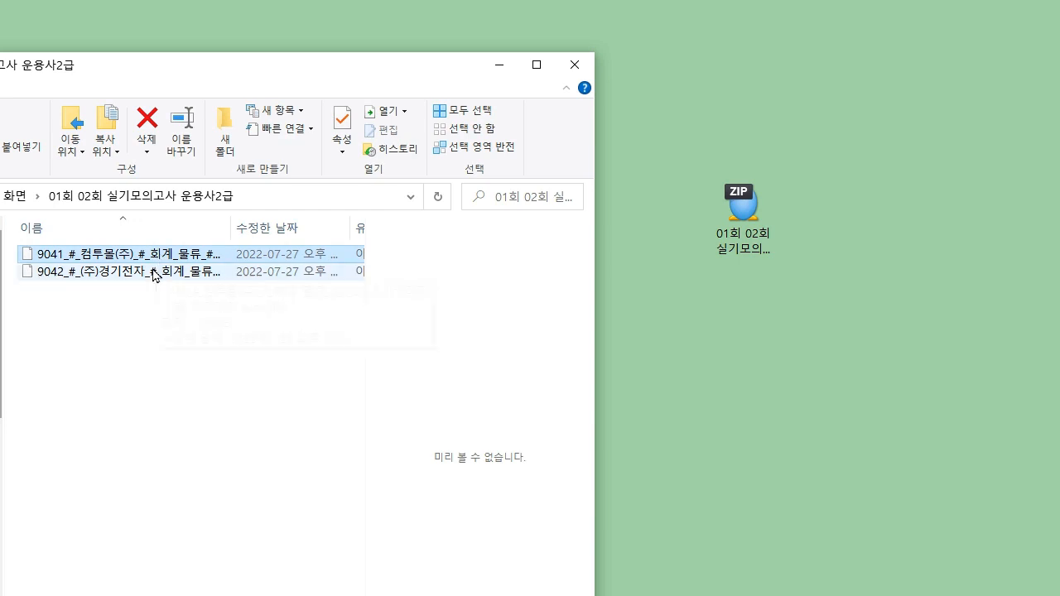
pyautogui.click(156, 275)
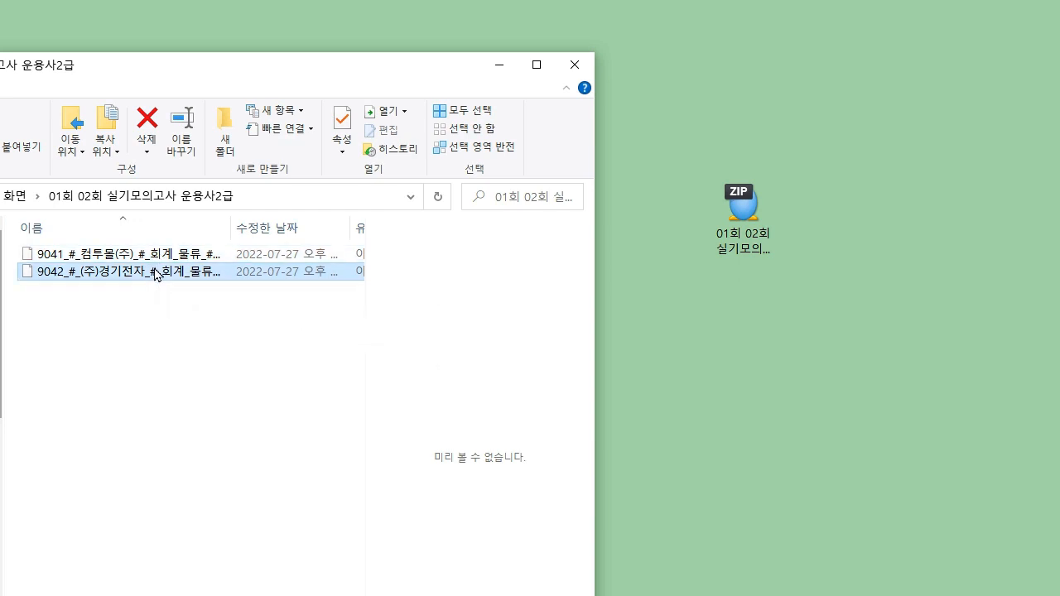
pyautogui.click(129, 257)
pyautogui.click(125, 275)
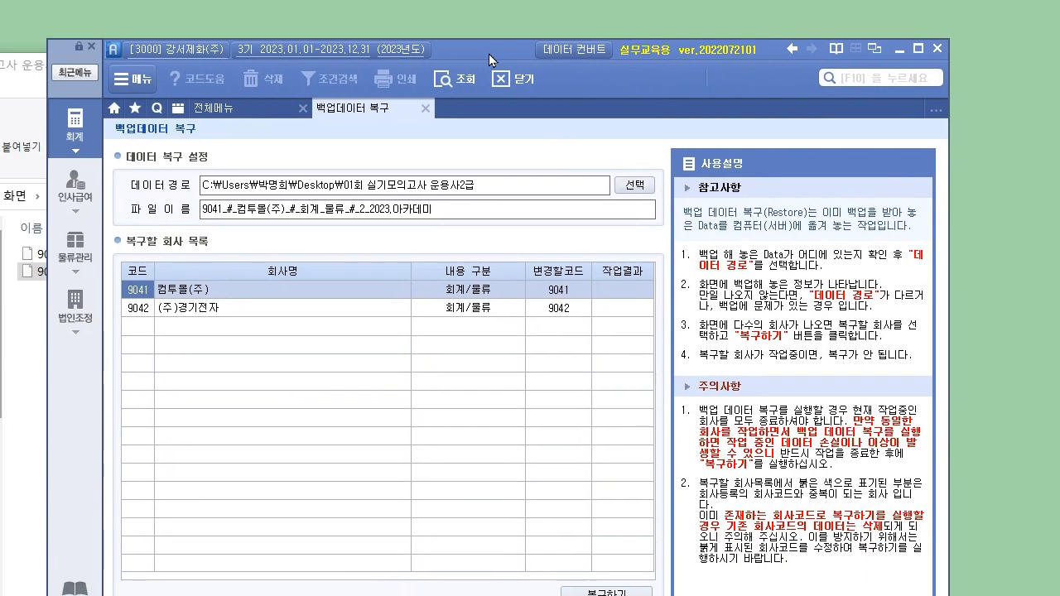
# Step: Set the restore data path to the desktop folder 01회 02회 실기모의고사 운용사2급
pyautogui.moveTo(488, 53); pyautogui.dragTo(484, 46)
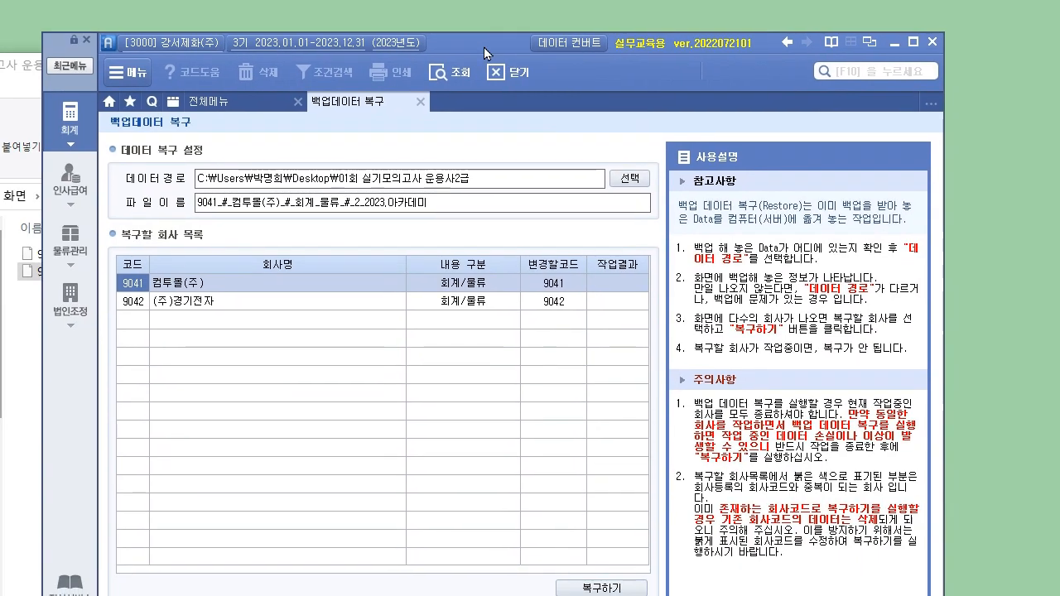
pyautogui.click(258, 103)
pyautogui.click(554, 433)
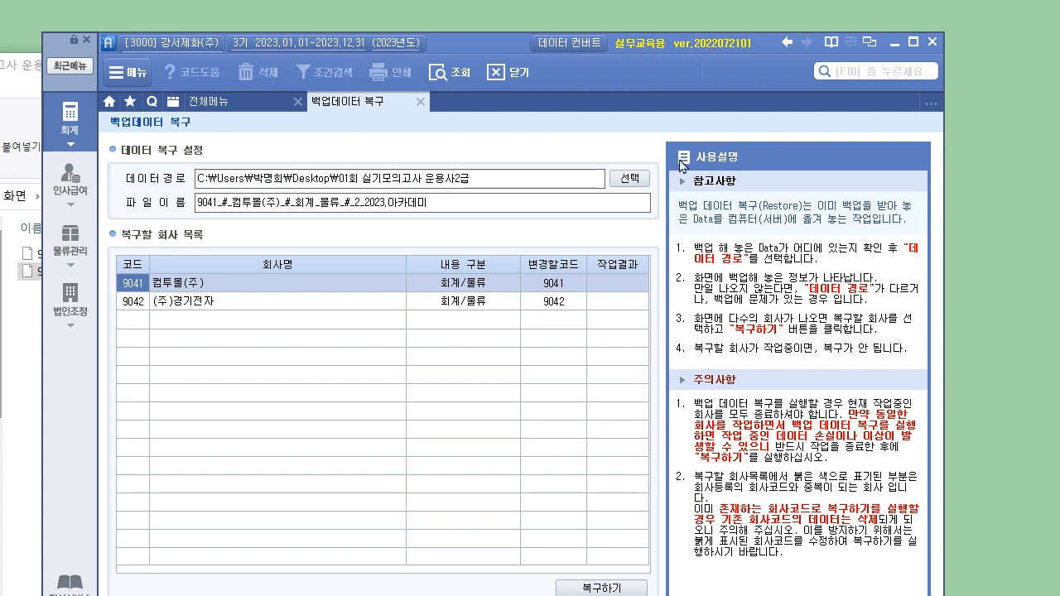
pyautogui.click(630, 179)
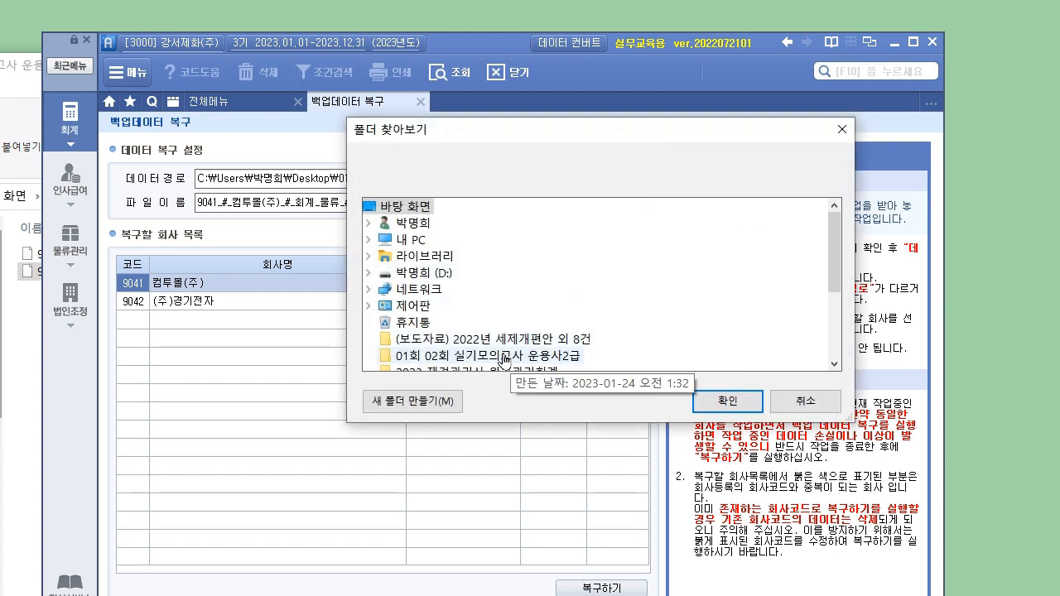
pyautogui.click(704, 402)
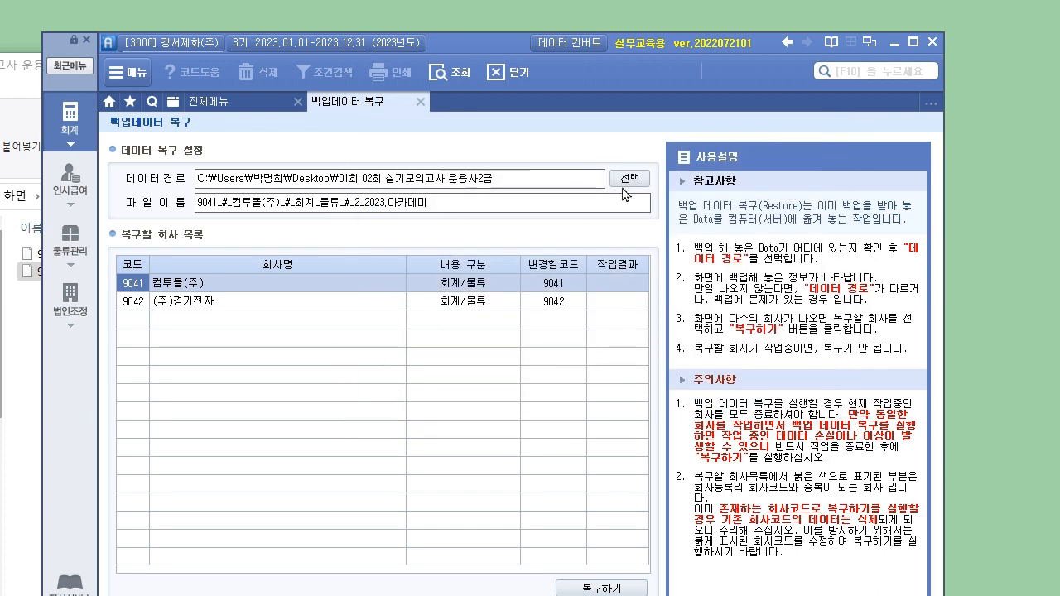
# Step: Check the backup file name of each company in the restore list, 컴투몰(주) and (주)경기전자
pyautogui.click(180, 286)
pyautogui.click(178, 299)
pyautogui.click(187, 280)
pyautogui.click(196, 301)
pyautogui.click(201, 280)
pyautogui.click(207, 301)
pyautogui.click(221, 284)
pyautogui.click(227, 303)
# Step: Restore the backup data of company 9041 컴투몰(주) and confirm the restoration
pyautogui.moveTo(490, 42); pyautogui.dragTo(496, 4)
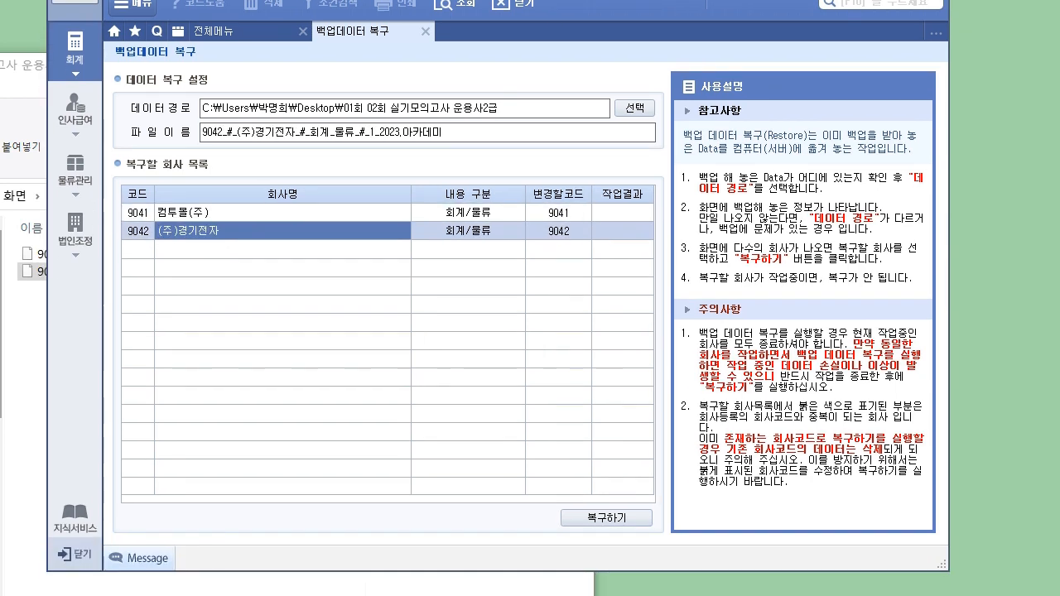
pyautogui.click(321, 214)
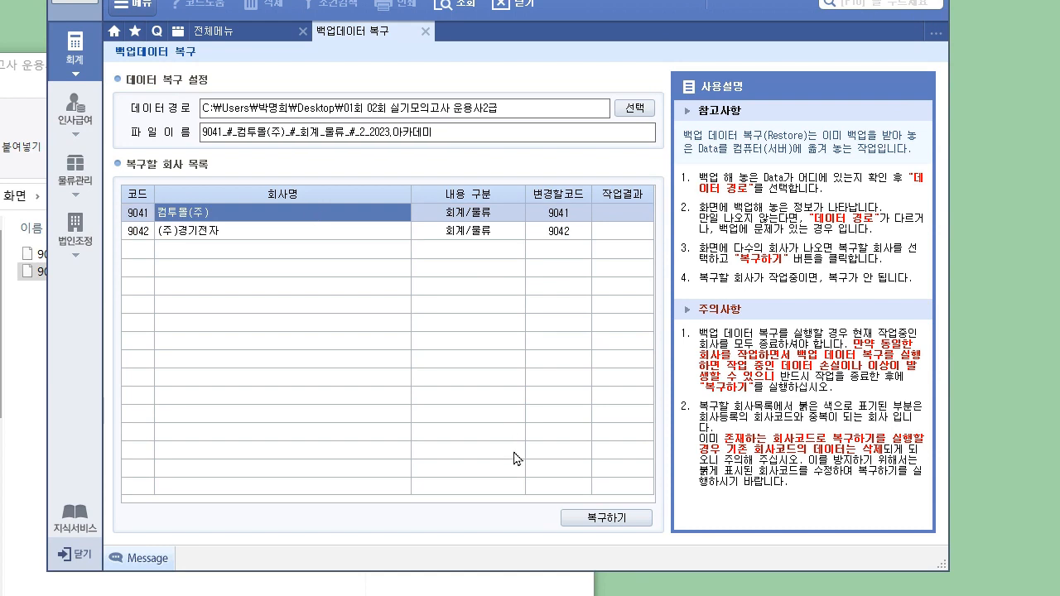
pyautogui.click(562, 515)
pyautogui.click(500, 393)
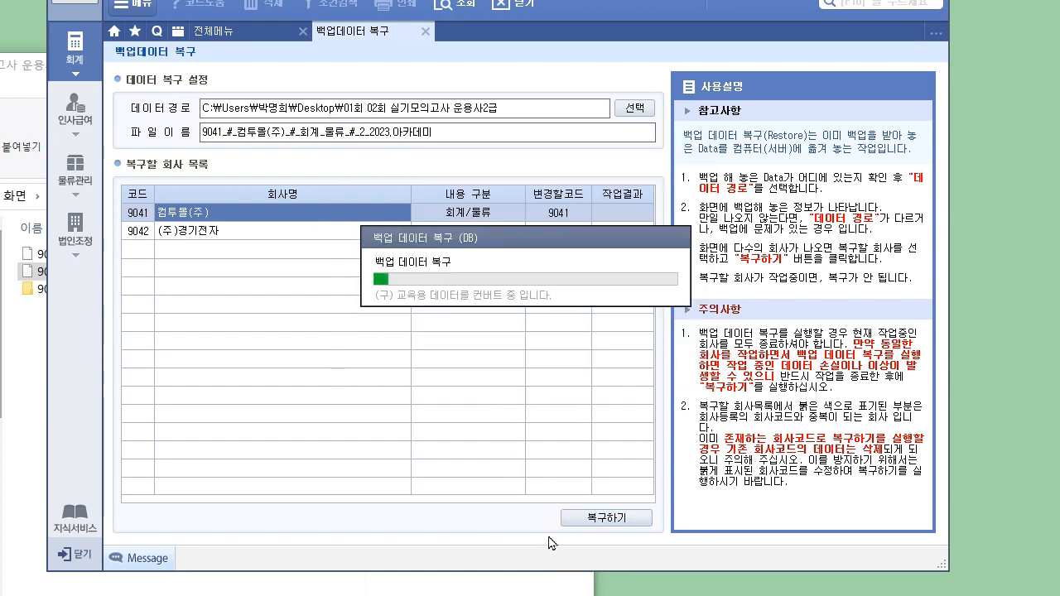
# Step: Restore the backup data of company 9042 (주)경기전자 and check the results of both companies
pyautogui.click(222, 235)
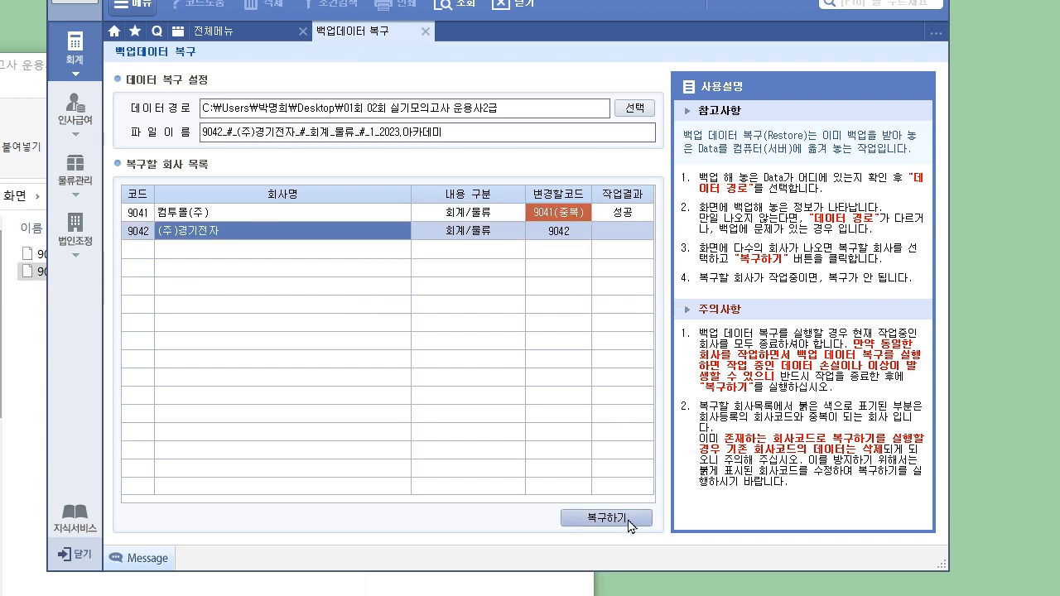
pyautogui.click(580, 518)
pyautogui.click(494, 393)
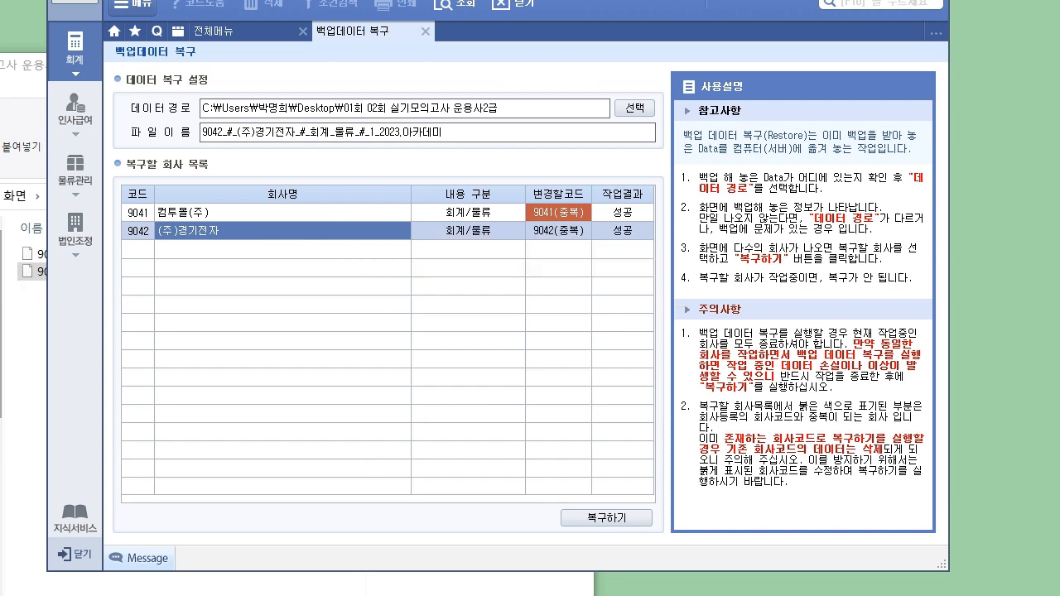
pyautogui.moveTo(506, 0); pyautogui.dragTo(512, 103)
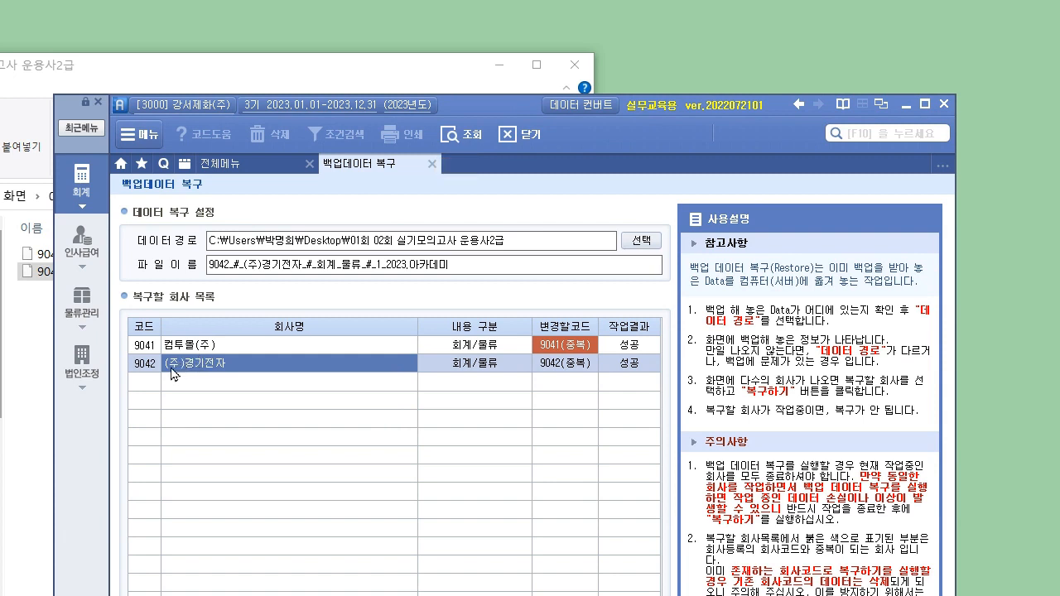
pyautogui.click(214, 346)
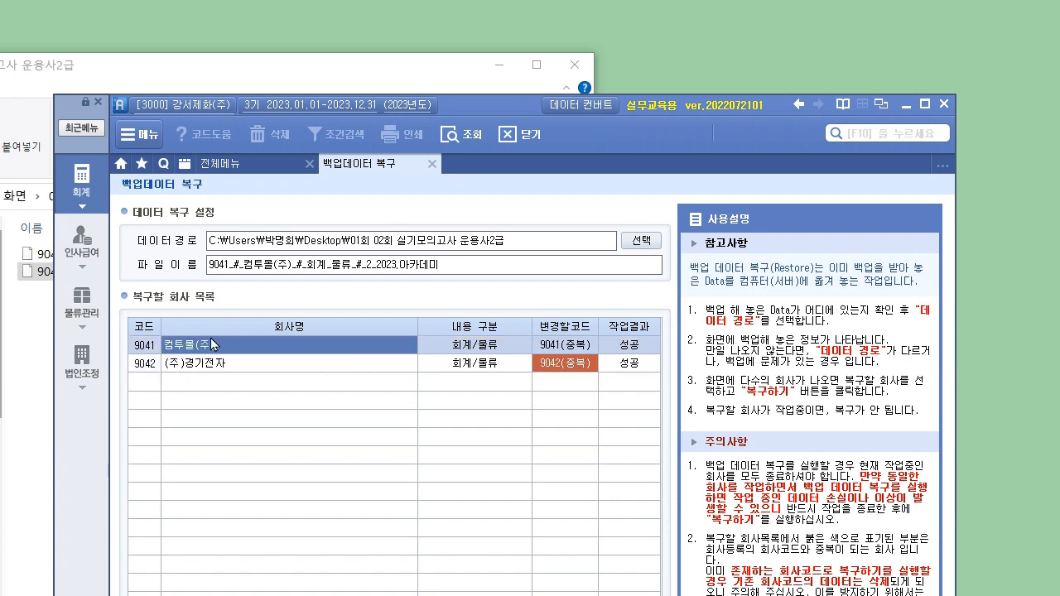
pyautogui.click(212, 365)
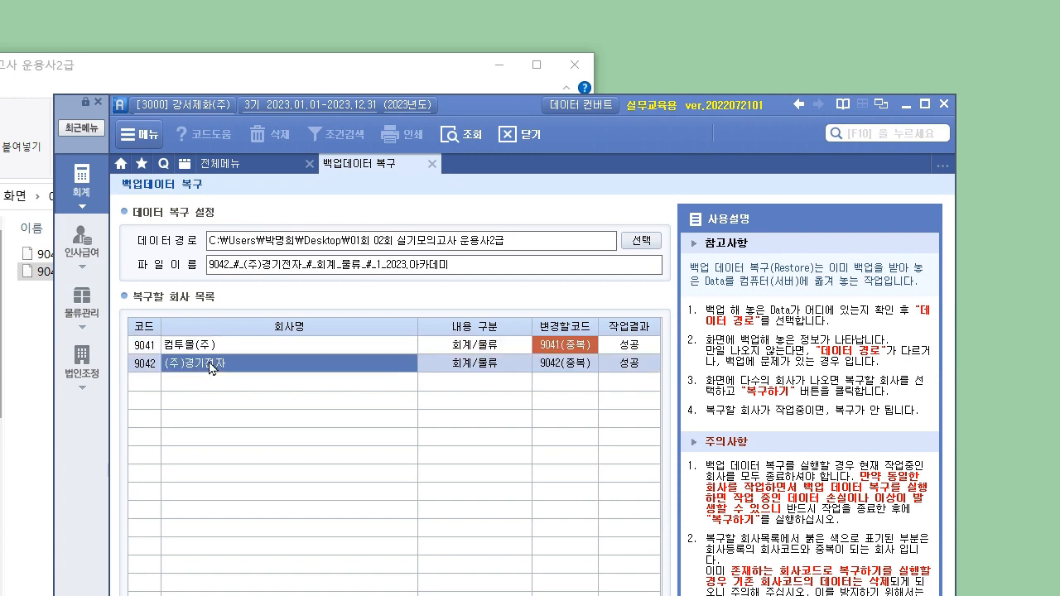
# Step: Change the working company by logging in with company code 9041, 컴투몰(주)
pyautogui.click(198, 112)
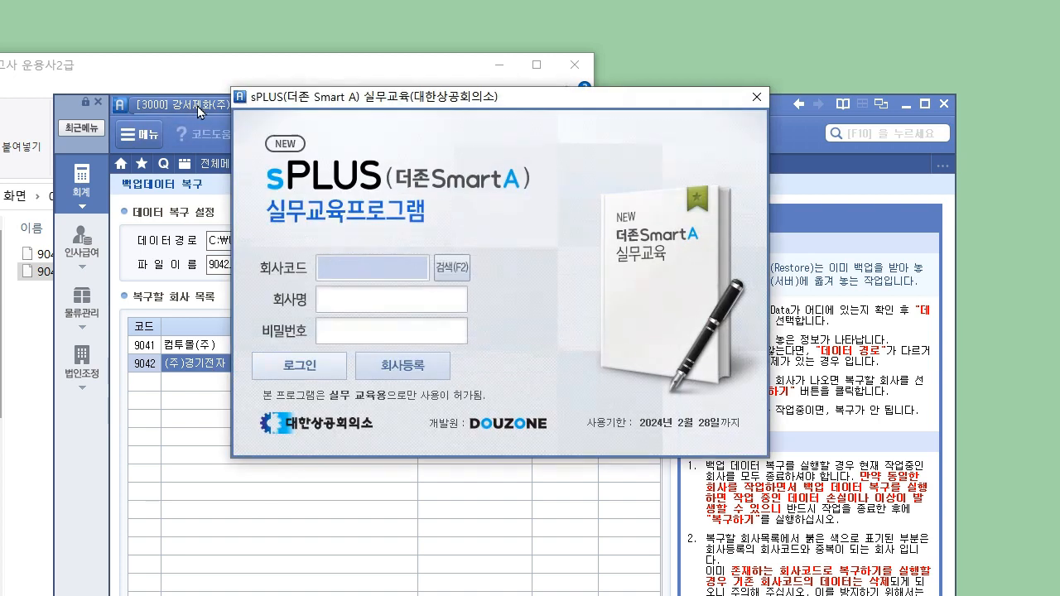
pyautogui.write('9041')
pyautogui.press('Return')
pyautogui.press('Return')
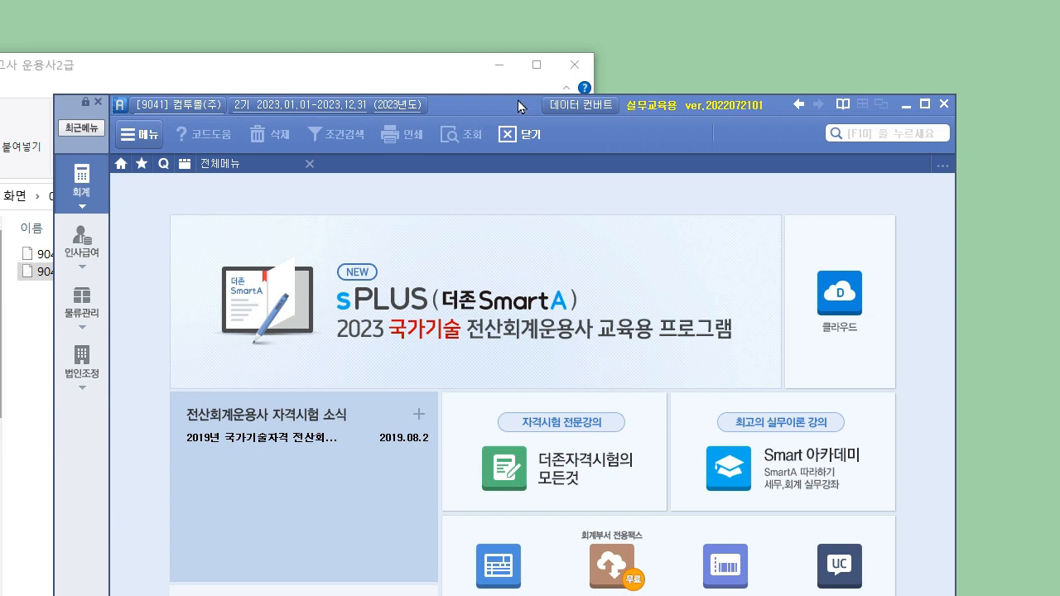
# Step: Clear the file explorer window out of the way and show the full list of 재무회계 functions
pyautogui.click(500, 65)
pyautogui.moveTo(505, 113); pyautogui.dragTo(510, 37)
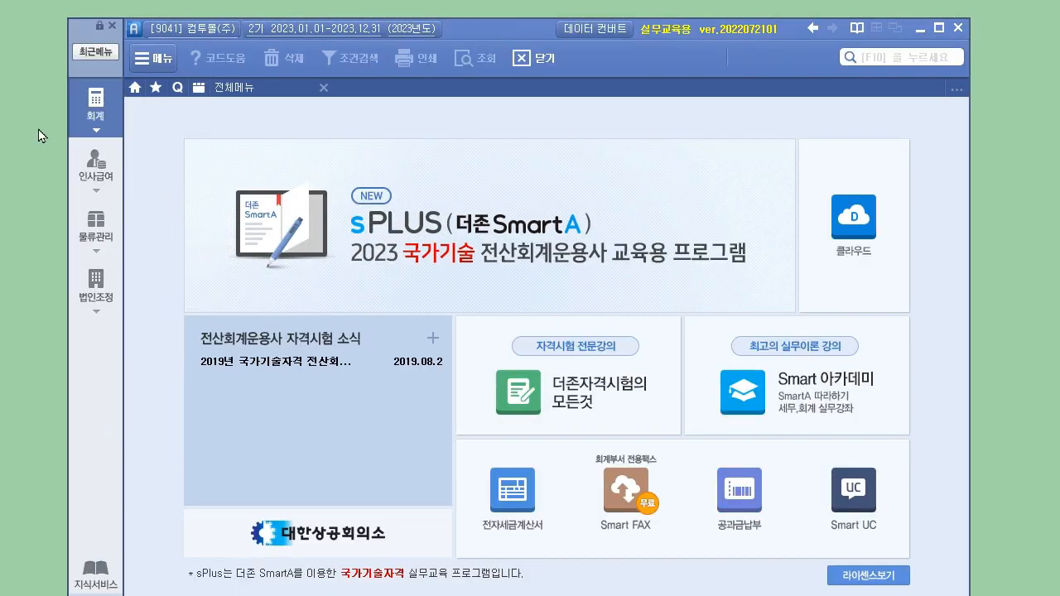
pyautogui.click(98, 123)
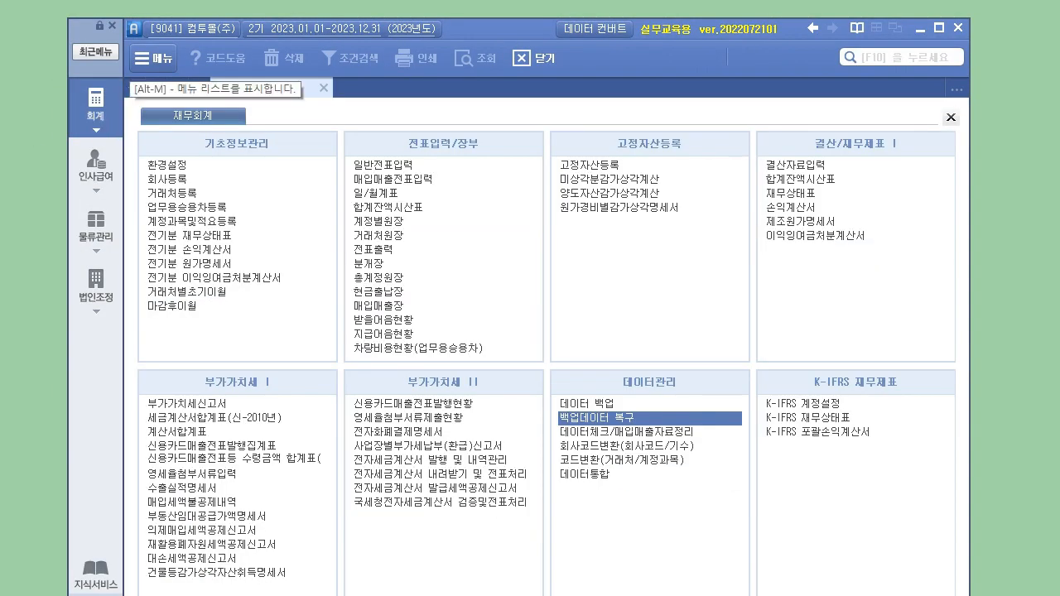
# Step: Switch to the exam document and read question 1 of 문제1 재무회계 on registering new trading partners
pyautogui.hotkey('alt', 'Tab')
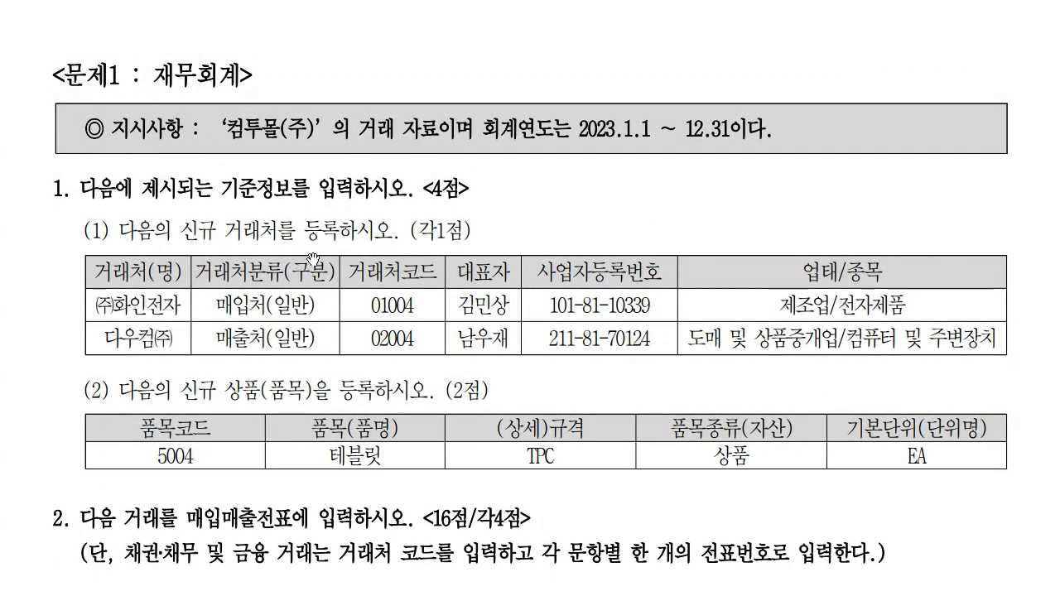
pyautogui.scroll(-3, 315, 248)
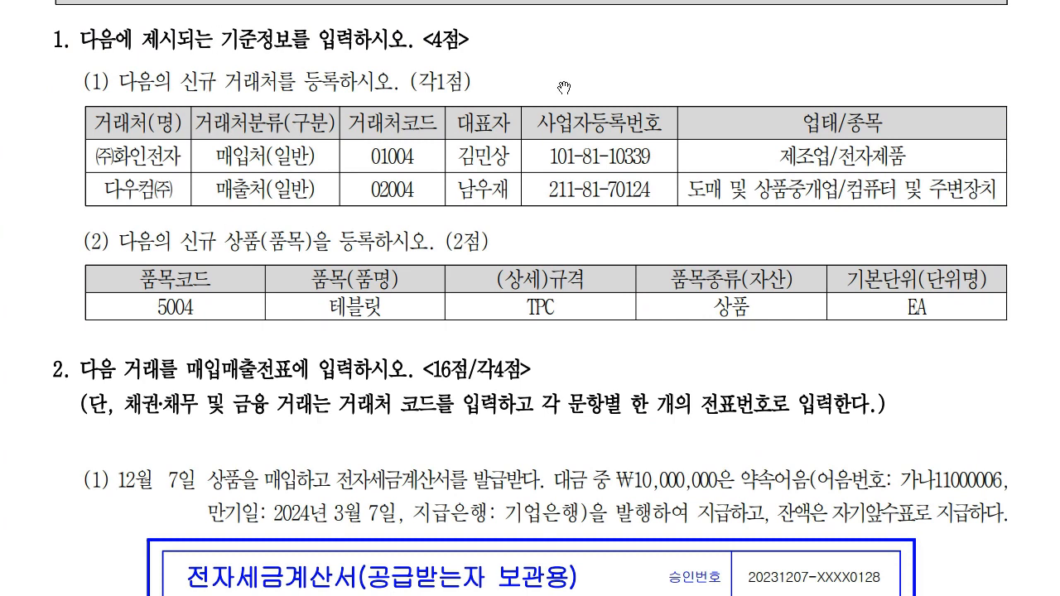
pyautogui.scroll(2, 586, 226)
pyautogui.moveTo(586, 225); pyautogui.dragTo(604, 367)
pyautogui.moveTo(638, 236); pyautogui.dragTo(638, 307)
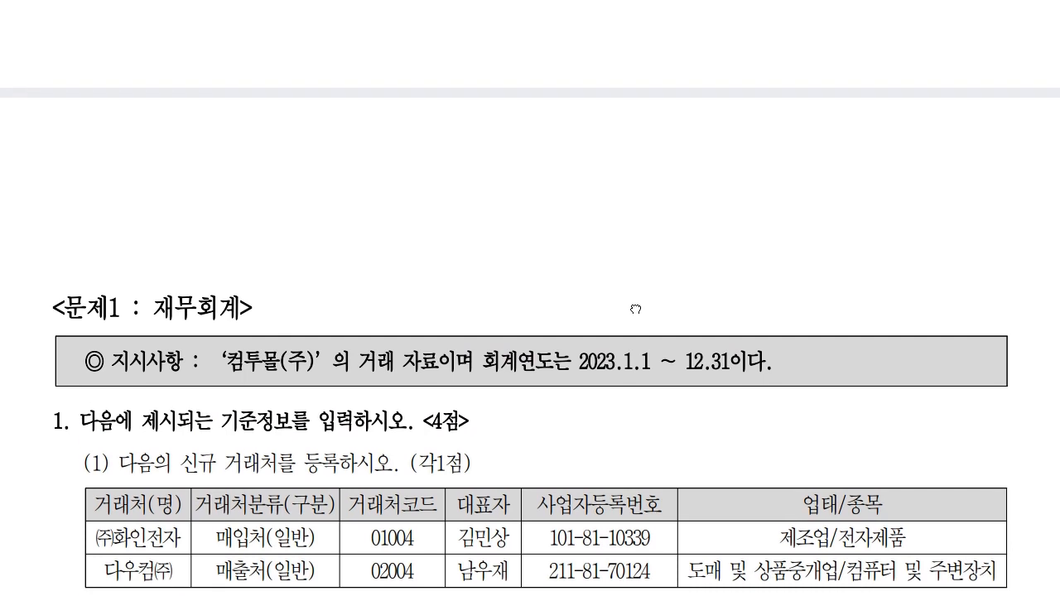
# Step: Switch back to the accounting program and open the 거래처등록 screen with the exam's partner table kept in view
pyautogui.hotkey('alt', 'Tab')
pyautogui.moveTo(453, 28); pyautogui.dragTo(430, 0)
pyautogui.click(185, 83)
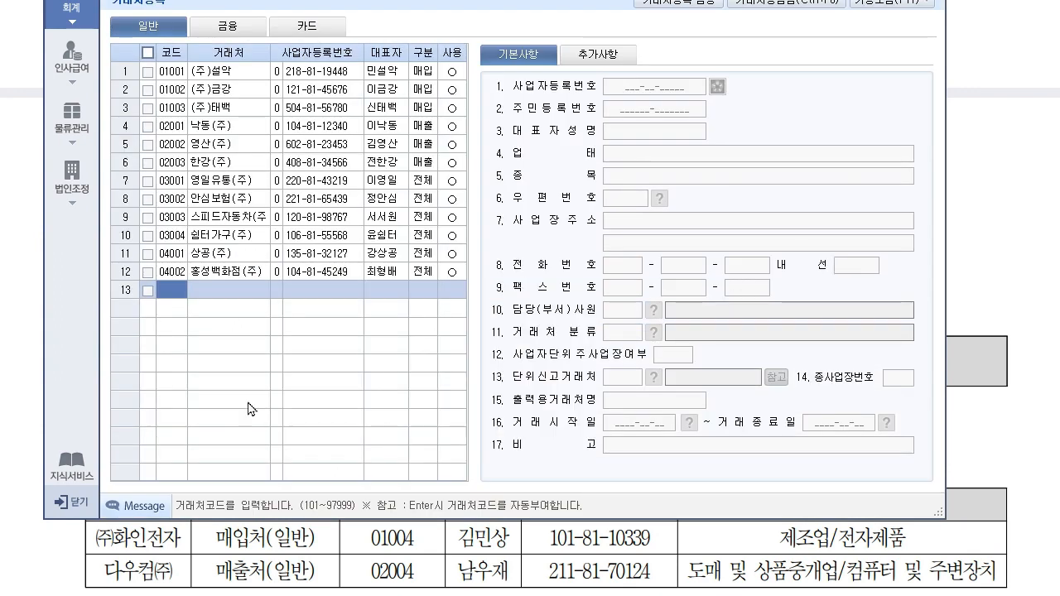
# Step: Add a new general trading partner with code 01004 and the name (주)화인전자
pyautogui.write('1')
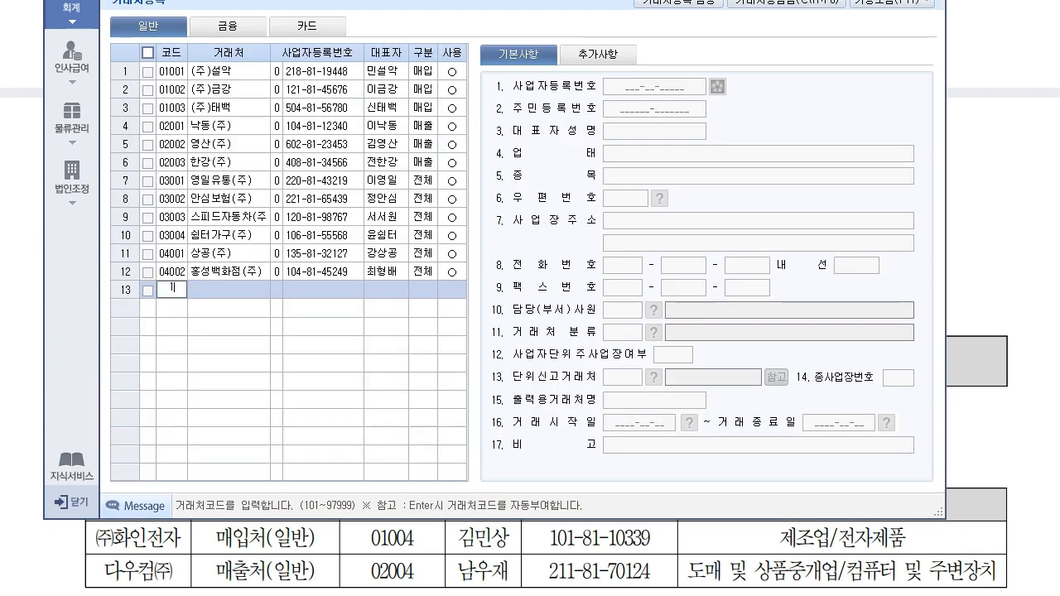
pyautogui.write('004')
pyautogui.press('Return')
pyautogui.write('(주')
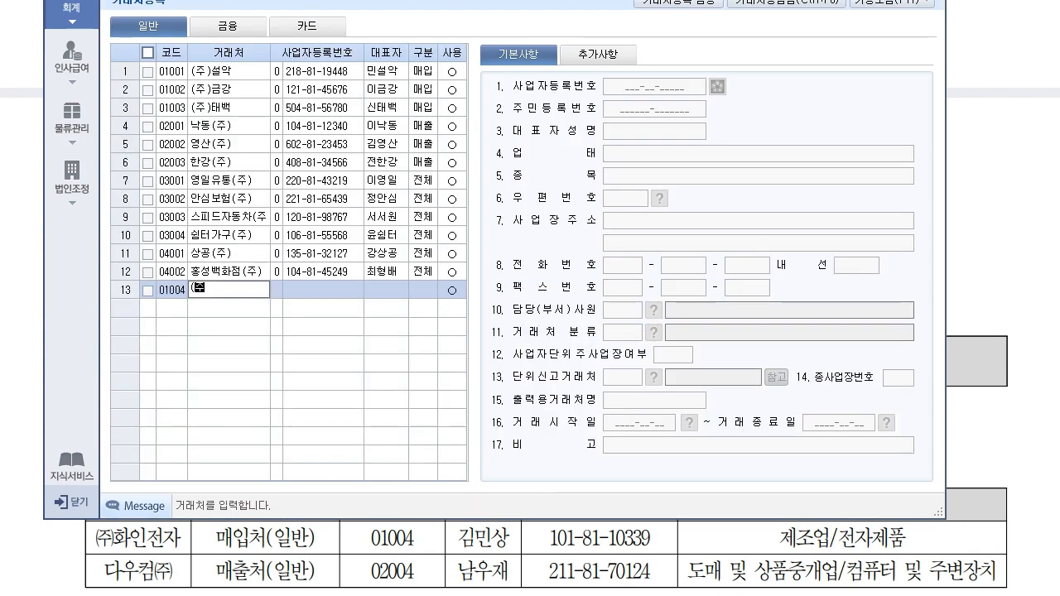
pyautogui.write(')화인전자')
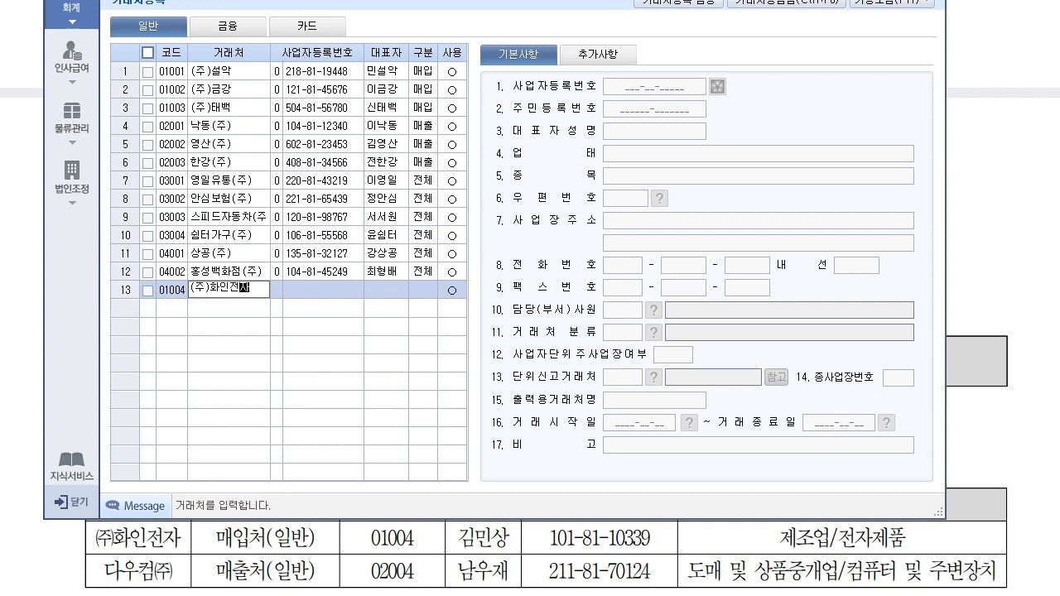
pyautogui.press('Return')
# Step: Enter the business registration number and the representative's name of (주)화인전자 as given in the exam table
pyautogui.press('Return')
pyautogui.write('1201')
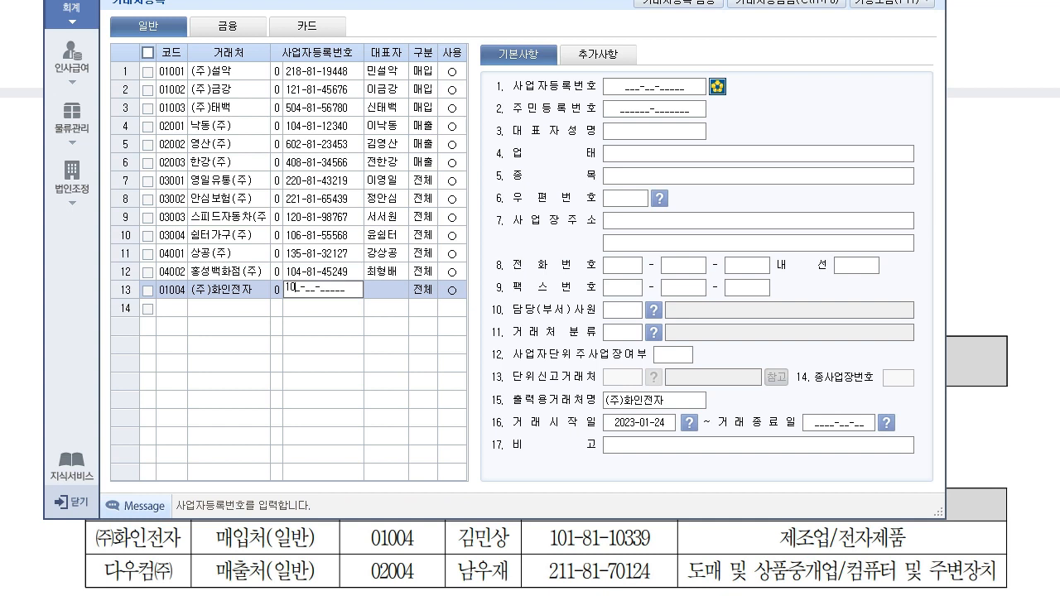
pyautogui.write('110339')
pyautogui.press('Return')
pyautogui.write('김민상')
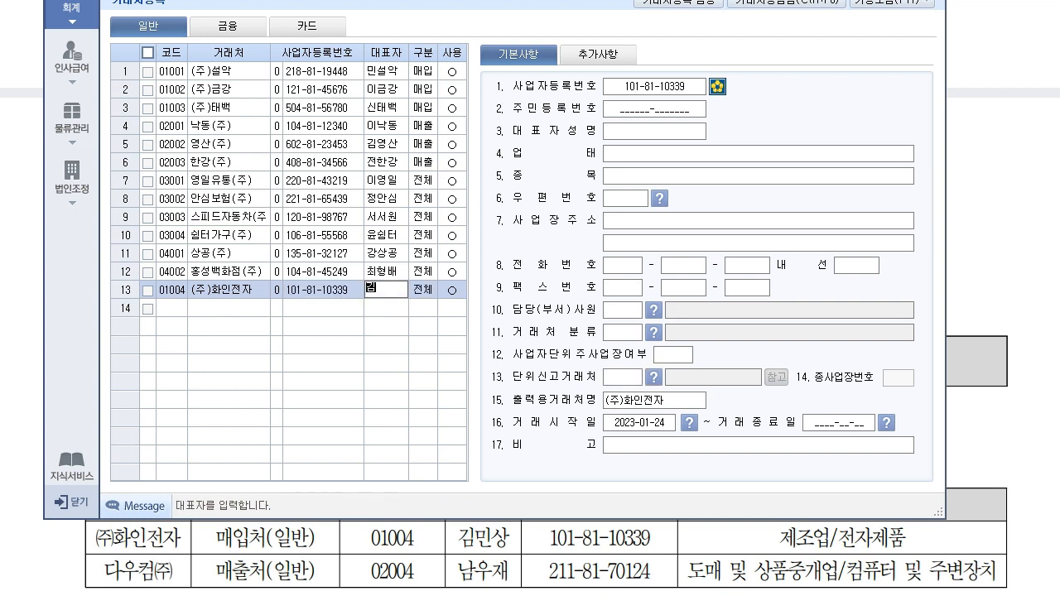
pyautogui.press('Return')
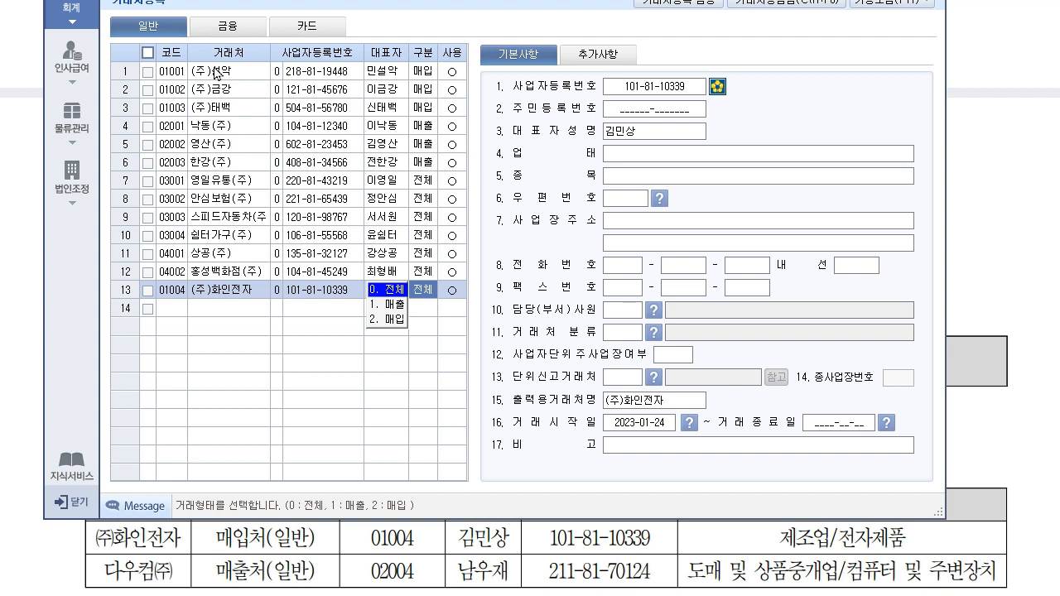
# Step: Classify (주)화인전자 as 매입 and enter 제조업 as its business type and 전자제품 as its business item
pyautogui.click(394, 320)
pyautogui.click(652, 156)
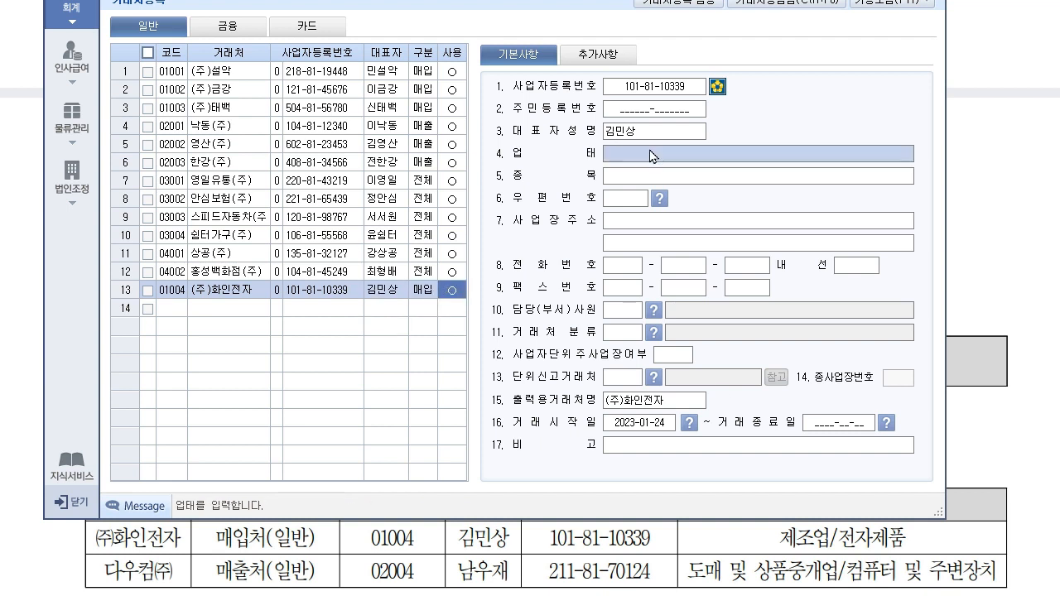
pyautogui.write('제조')
pyautogui.write('제')
pyautogui.write('업')
pyautogui.press('Return')
pyautogui.write('전자제품')
pyautogui.press('Return')
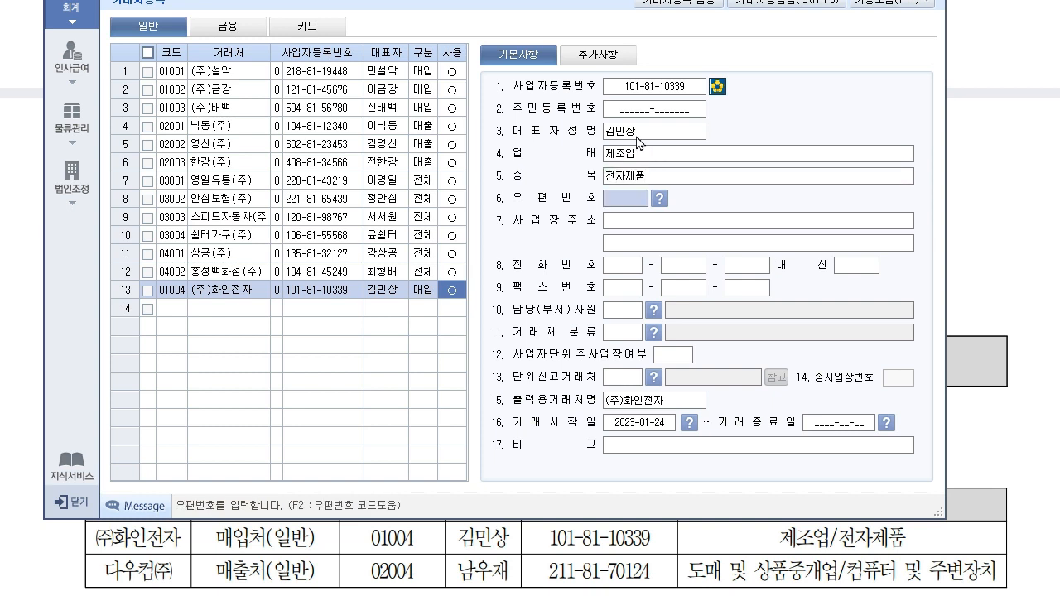
# Step: Add another general trading partner with code 02004 and the name 다우컴(주)
pyautogui.click(181, 312)
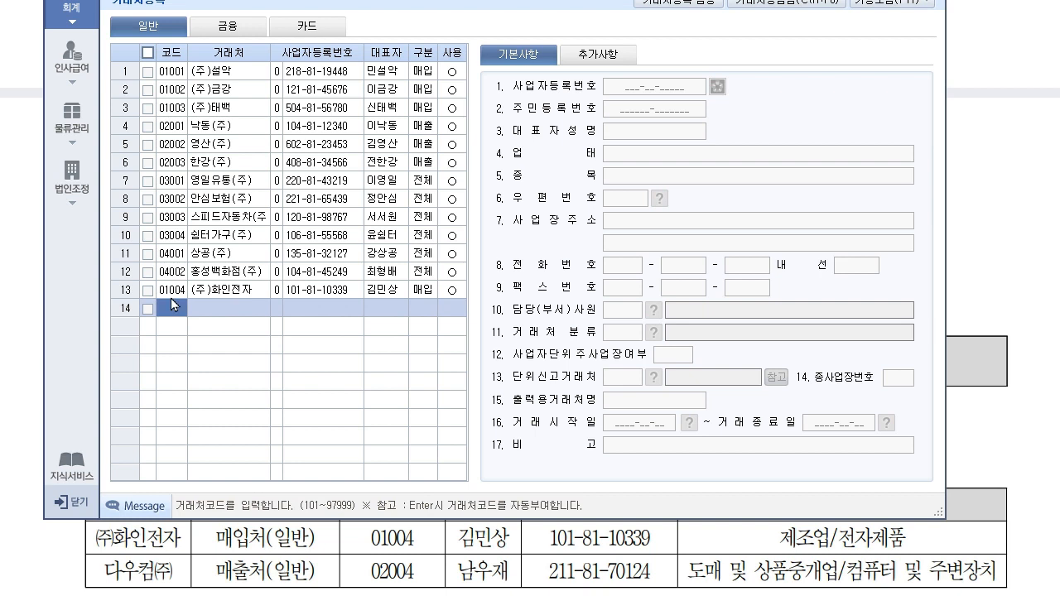
pyautogui.write('02004')
pyautogui.press('Return')
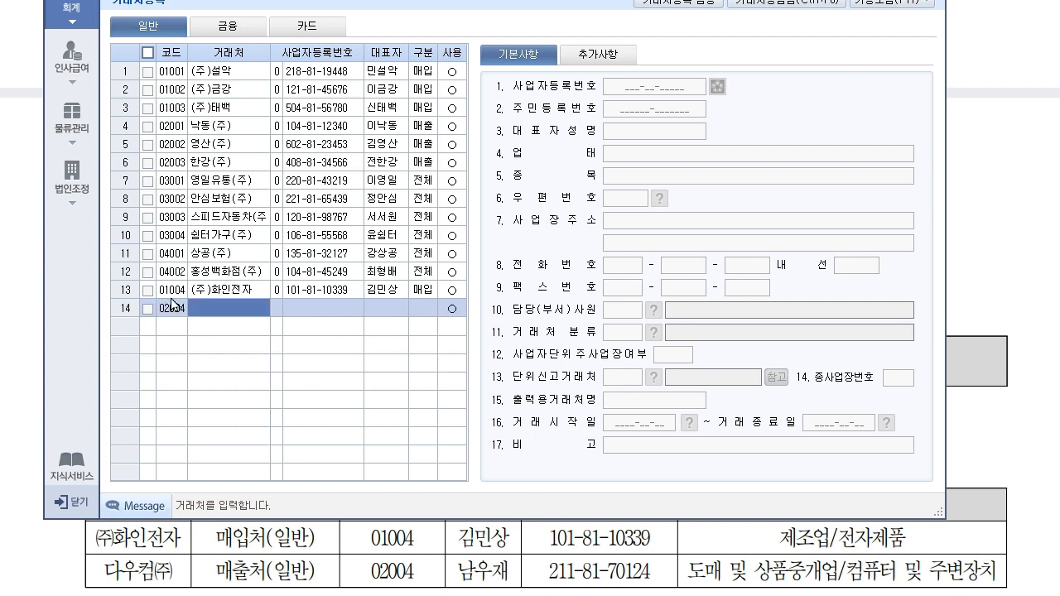
pyautogui.write('다우컴')
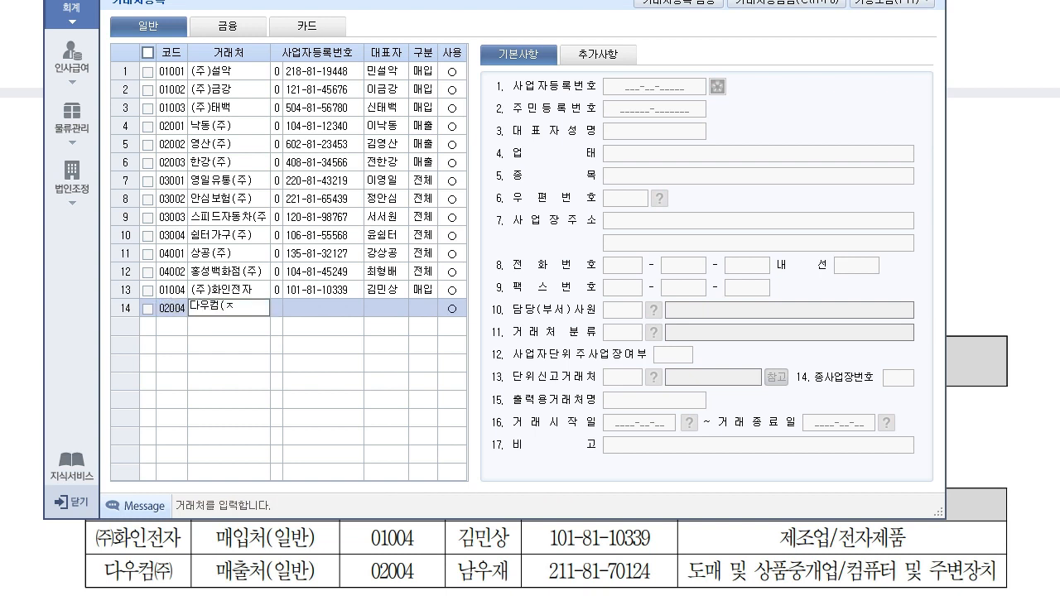
pyautogui.write('(주)')
pyautogui.press('Return')
pyautogui.press('Return')
# Step: Enter the business registration number and the representative's name of 다우컴(주) as given in the exam table
pyautogui.write('211-81-')
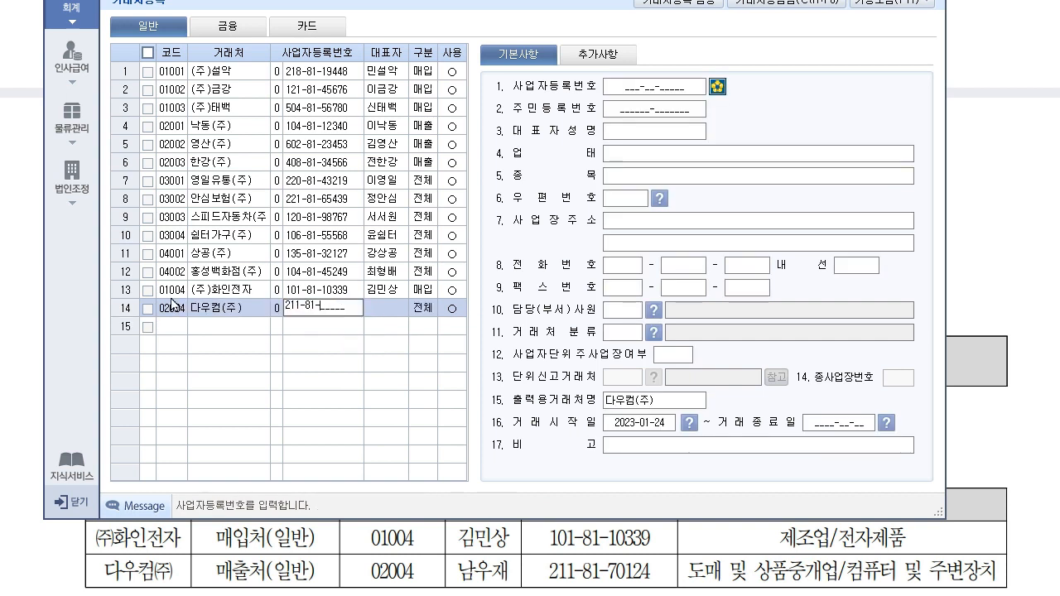
pyautogui.write('70124')
pyautogui.press('Return')
pyautogui.write('남ㅇ')
pyautogui.write('재')
pyautogui.press('Return')
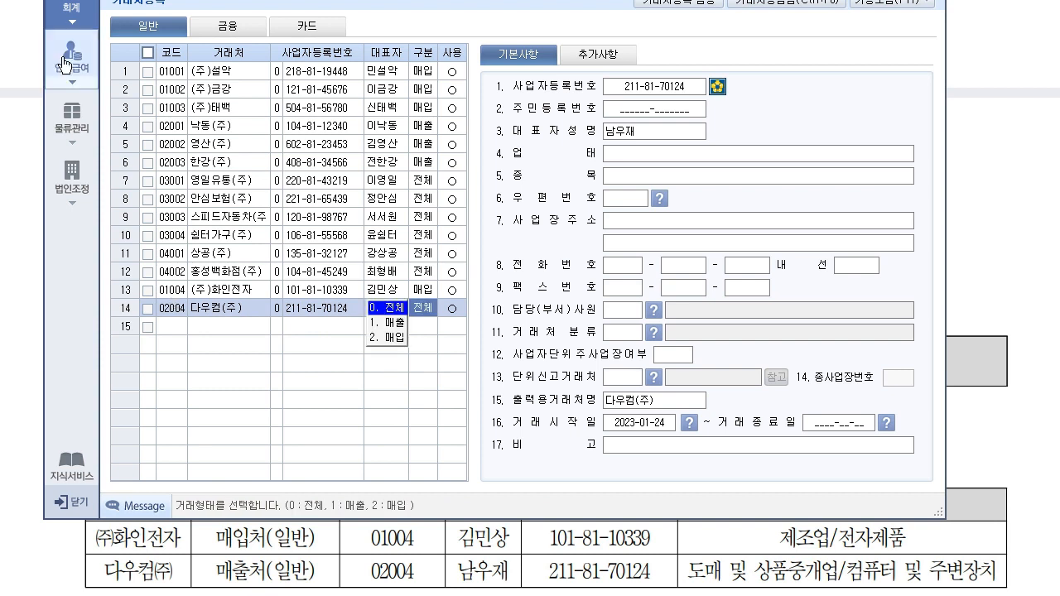
# Step: Classify 다우컴(주) as 매출 and enter 도매및상품중개업 as its business type and 컴퓨터및주변장치 as its business item
pyautogui.click(403, 324)
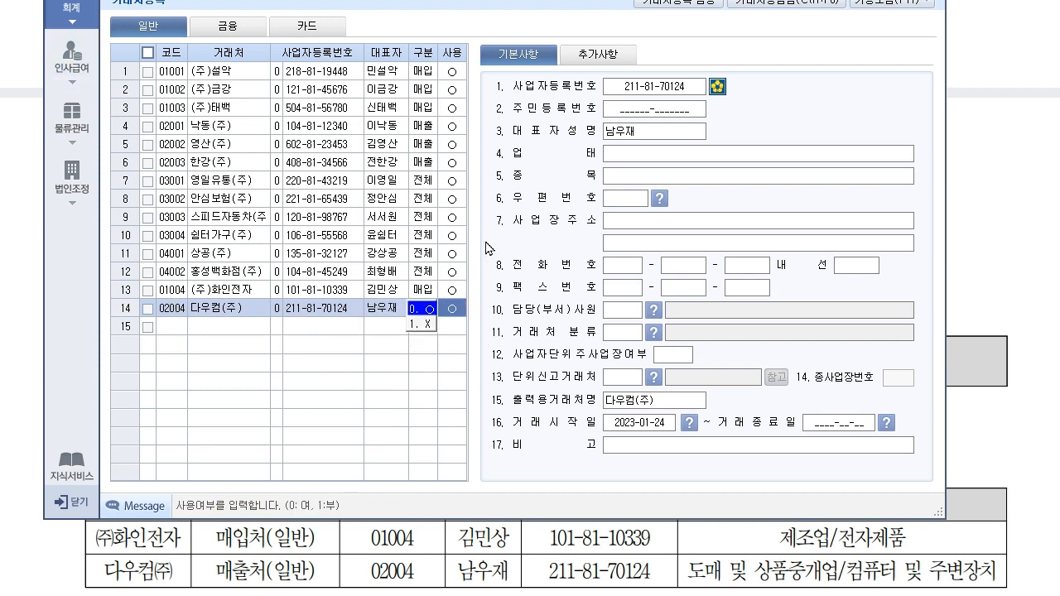
pyautogui.click(658, 155)
pyautogui.write('도')
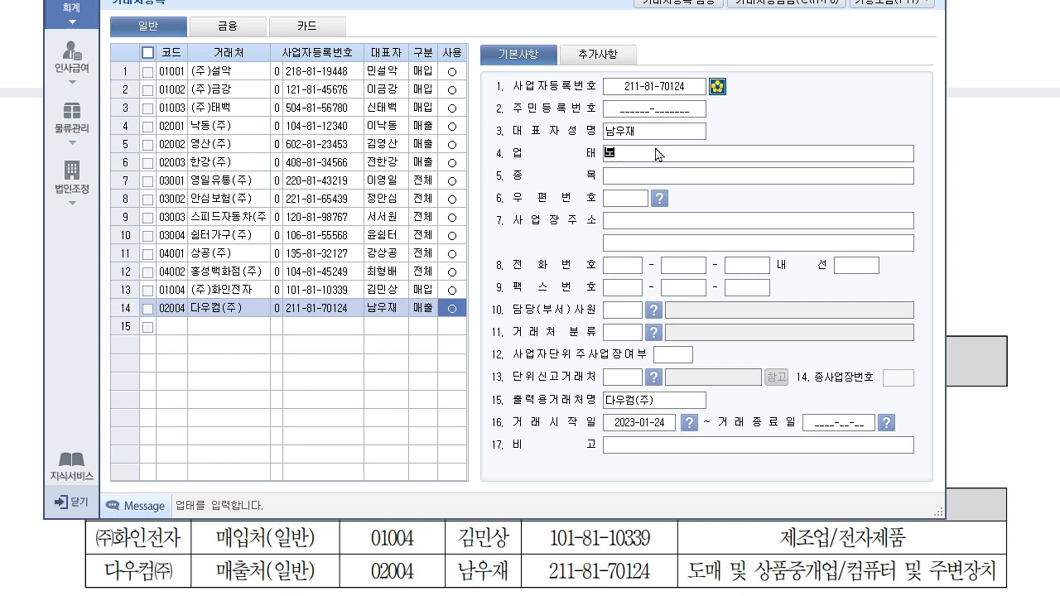
pyautogui.write('매')
pyautogui.write('및상')
pyautogui.write('중ㄱ개업')
pyautogui.press('Return')
pyautogui.write('컴퓨')
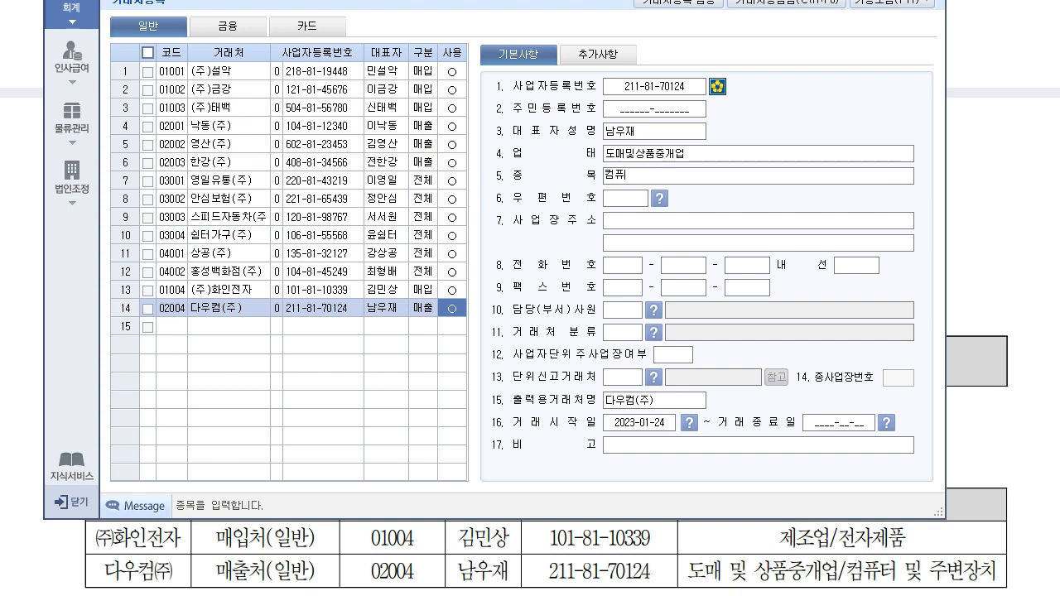
pyautogui.write('터및주변장치')
pyautogui.press('Return')
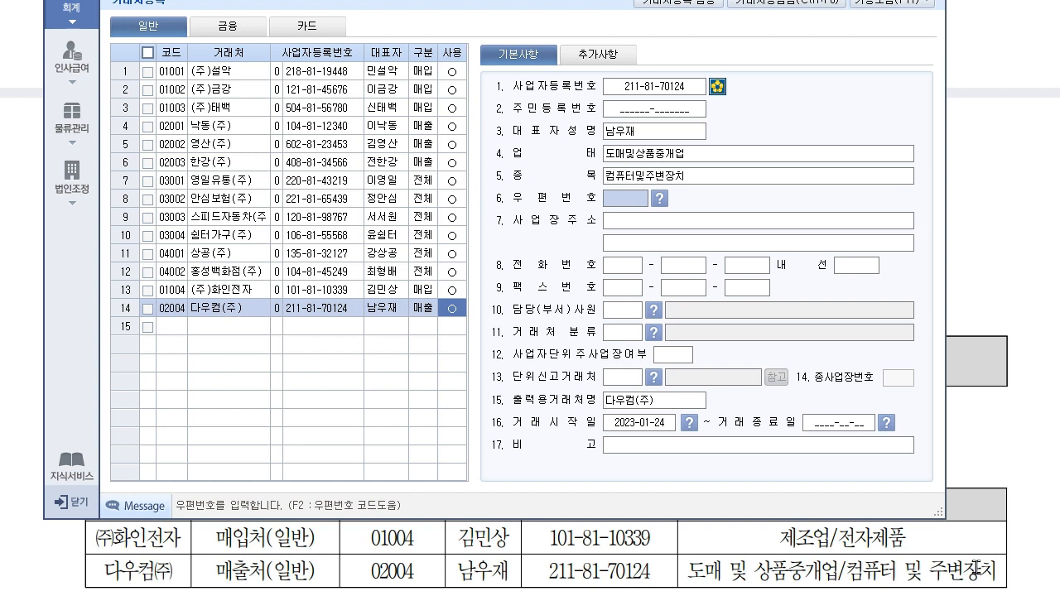
# Step: Bring the exam's new-item table into view and open the 품목등록 screen of 물류관리 in the accounting program
pyautogui.click(938, 544)
pyautogui.scroll(-3, 477, 526)
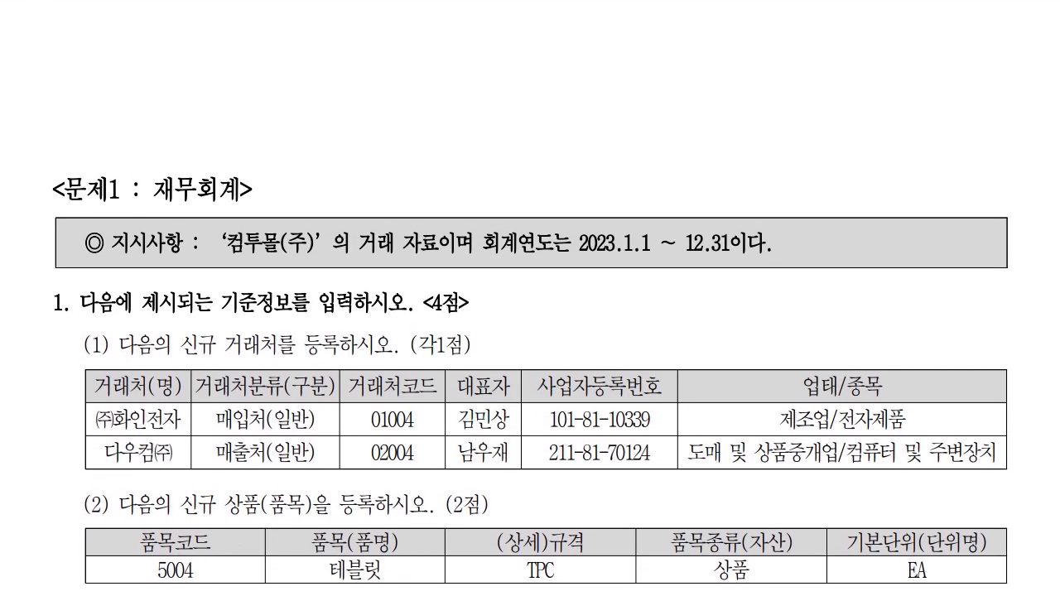
pyautogui.hotkey('alt', 'Tab')
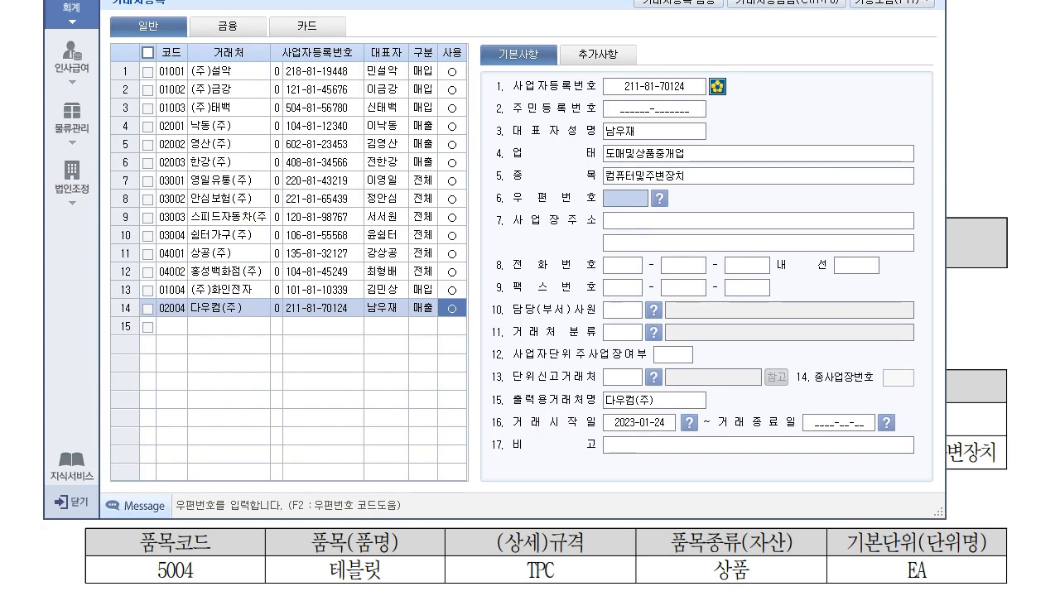
pyautogui.click(73, 126)
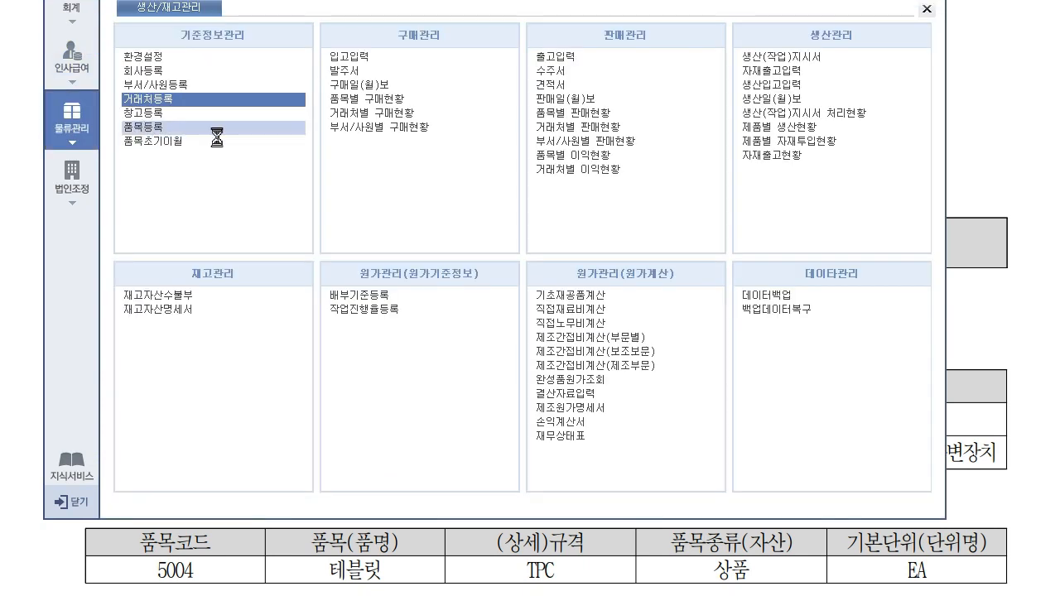
pyautogui.click(152, 127)
# Step: Add a new 상품 item with code 5004, name 테블릿 and specification TPC
pyautogui.click(262, 126)
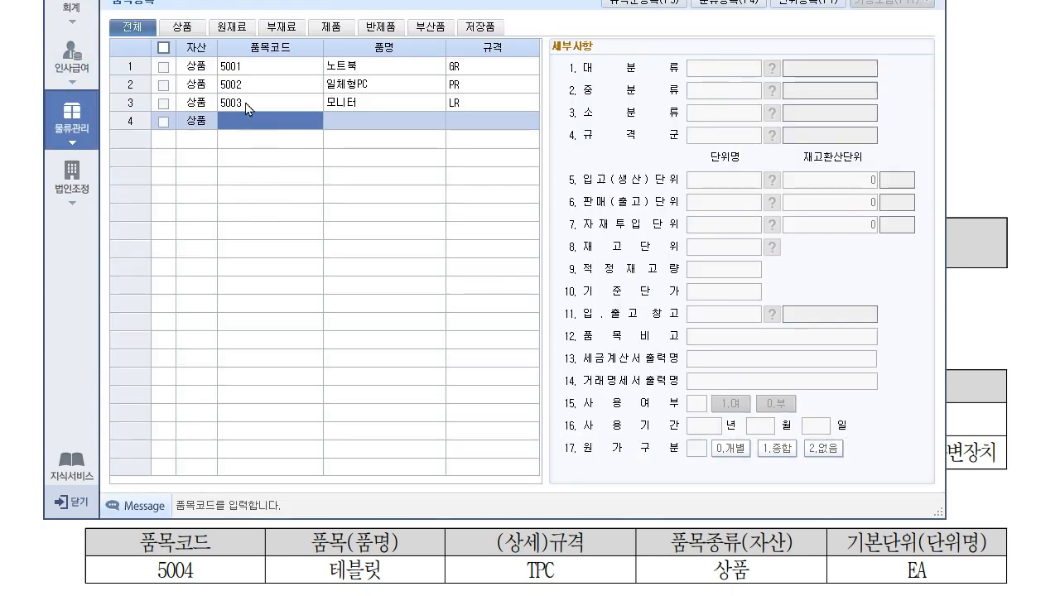
pyautogui.write('5004')
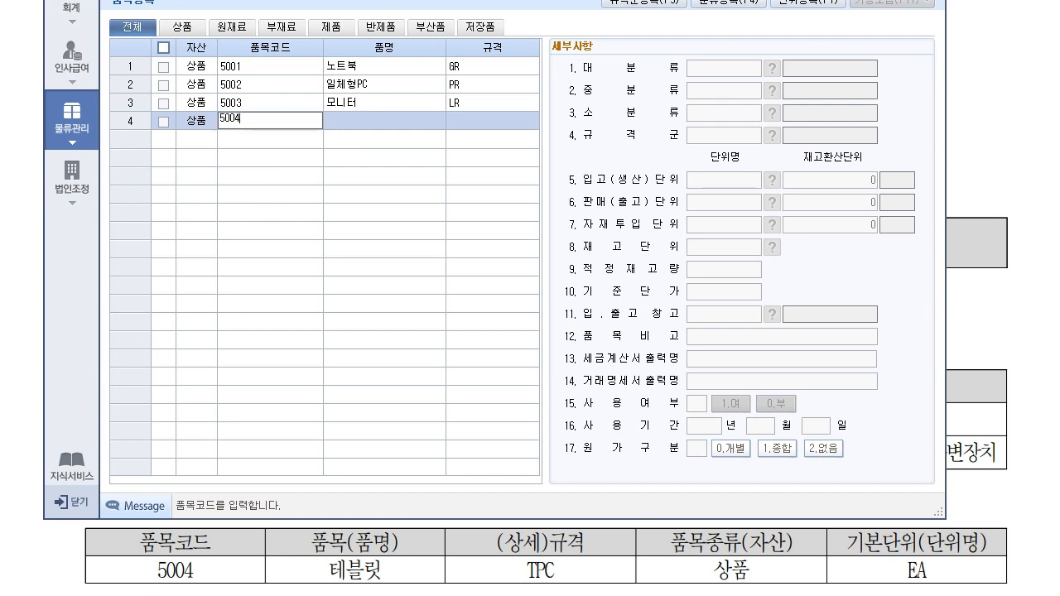
pyautogui.press('Return')
pyautogui.write('테블')
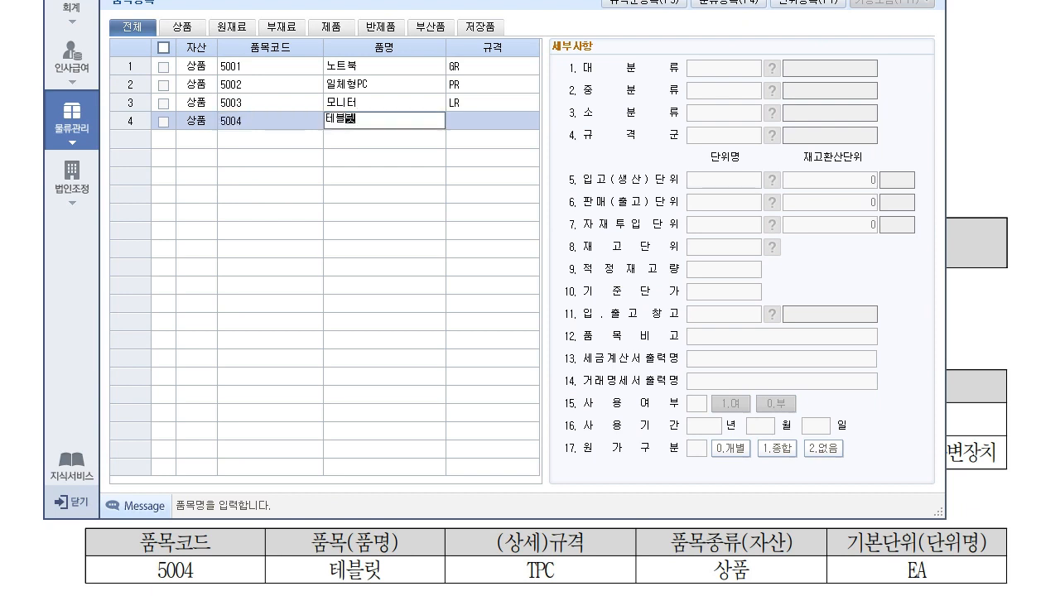
pyautogui.write('릿')
pyautogui.press('Return')
pyautogui.write('t')
pyautogui.write('T')
pyautogui.write('PC')
pyautogui.press('Return')
# Step: Set the receiving, sales, material-input and stock units of item 테블릿 to EA
pyautogui.press('capslock')
pyautogui.press('Return')
pyautogui.press('Return')
pyautogui.press('Return')
pyautogui.press('Return')
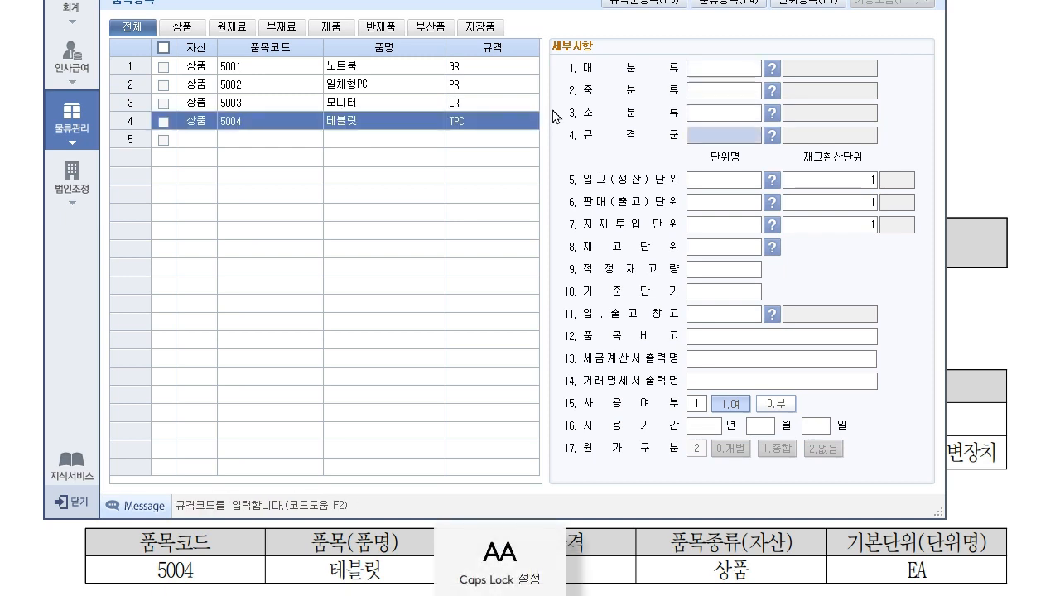
pyautogui.write('EA')
pyautogui.press('Return')
pyautogui.press('BackSpace')
pyautogui.press('Return')
pyautogui.press('Return')
pyautogui.write('EA')
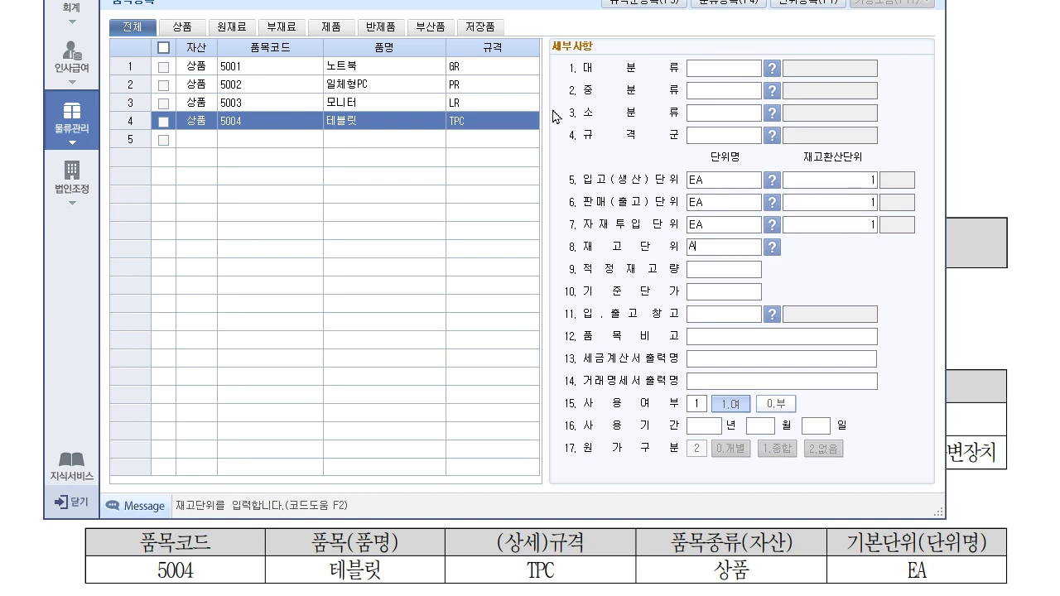
pyautogui.press('Return')
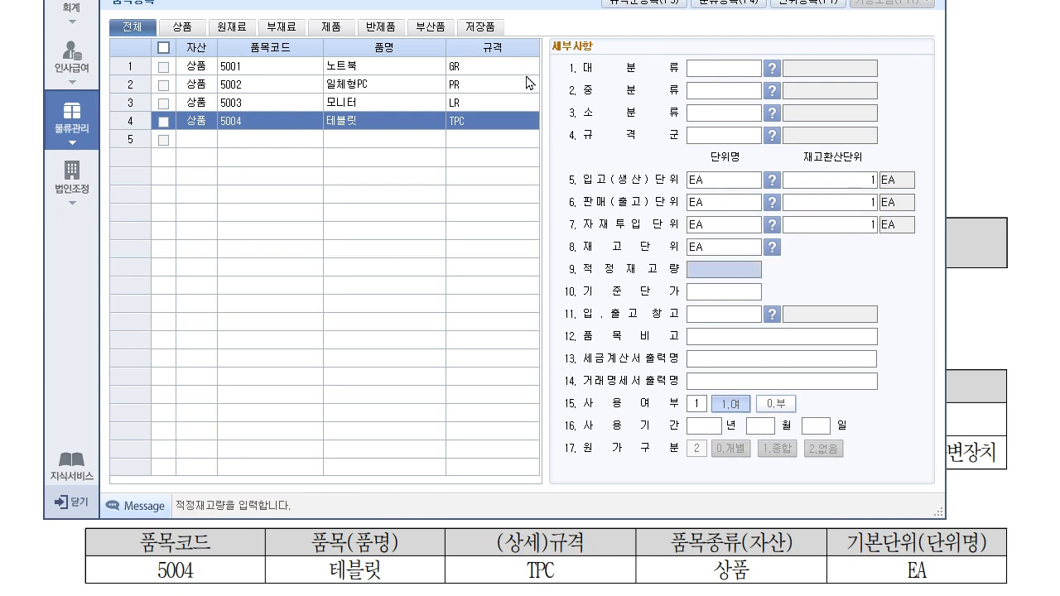
# Step: Check the exam table, return to the accounting program and close the 품목등록 and 거래처등록 screens
pyautogui.click(356, 555)
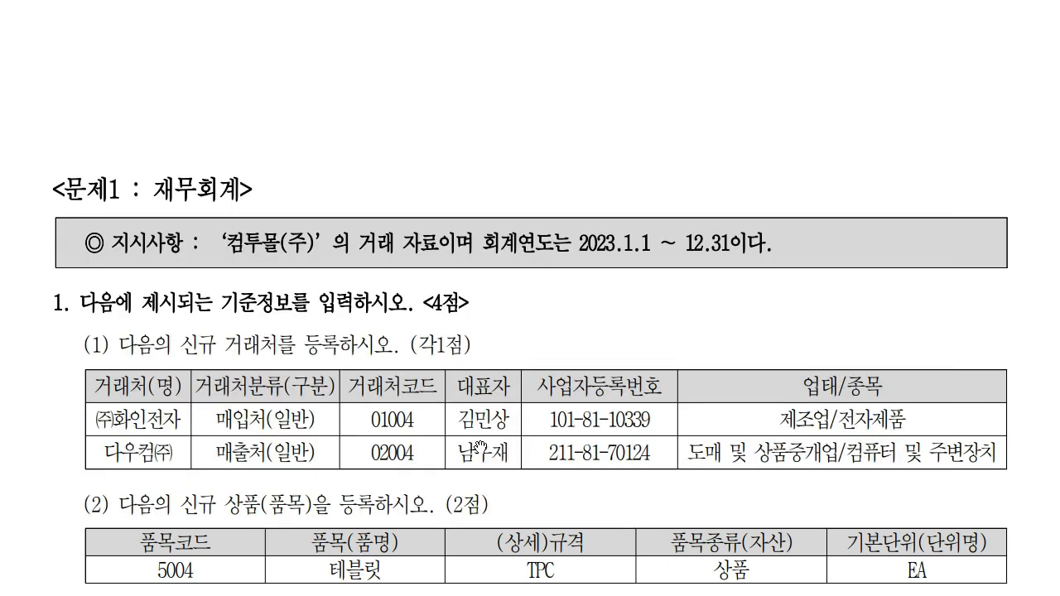
pyautogui.hotkey('alt', 'Tab')
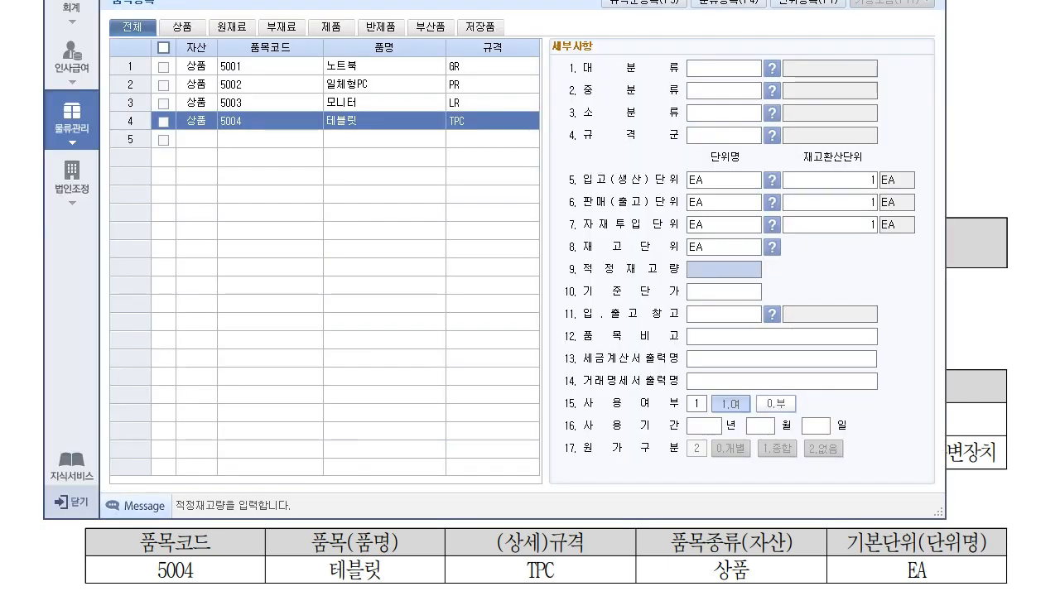
pyautogui.moveTo(498, 0); pyautogui.dragTo(505, 29)
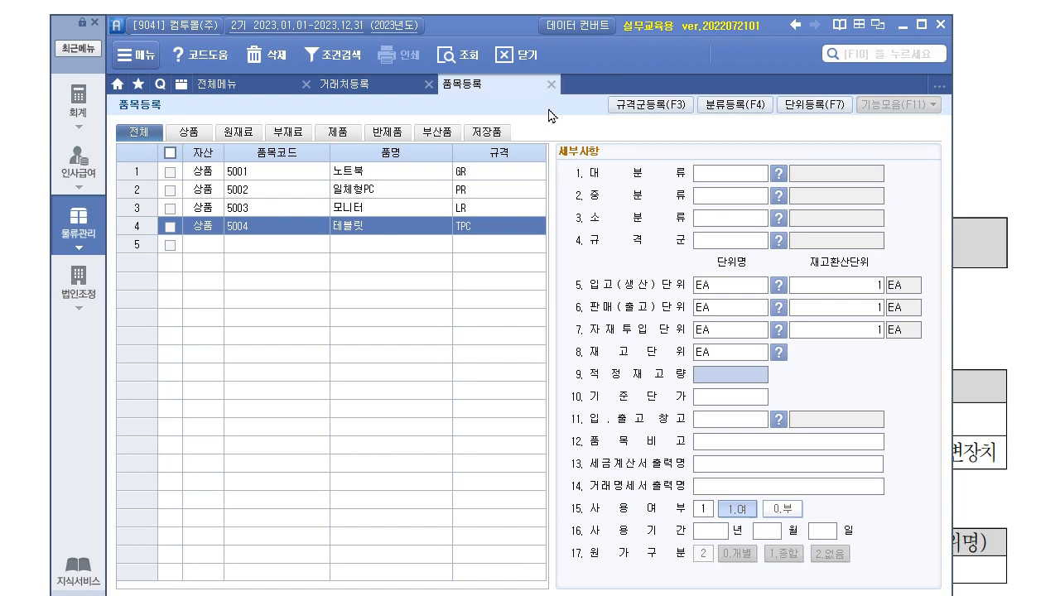
pyautogui.click(550, 84)
pyautogui.click(429, 84)
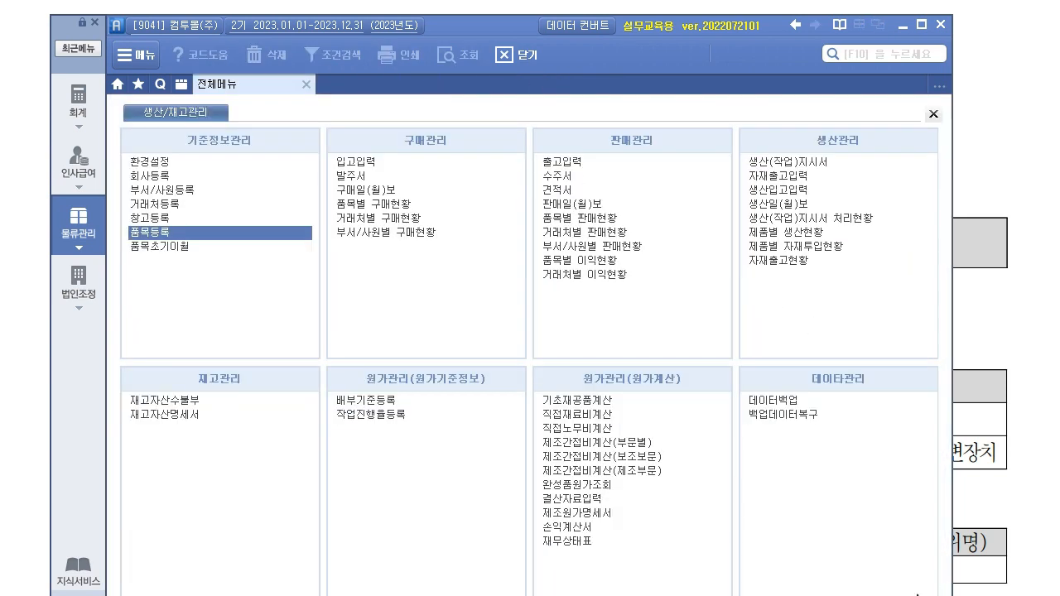
# Step: Switch to the exam document and read question 2 (1) on the December 7 merchandise purchase and its electronic tax invoice
pyautogui.click(993, 508)
pyautogui.scroll(-7, 448, 461)
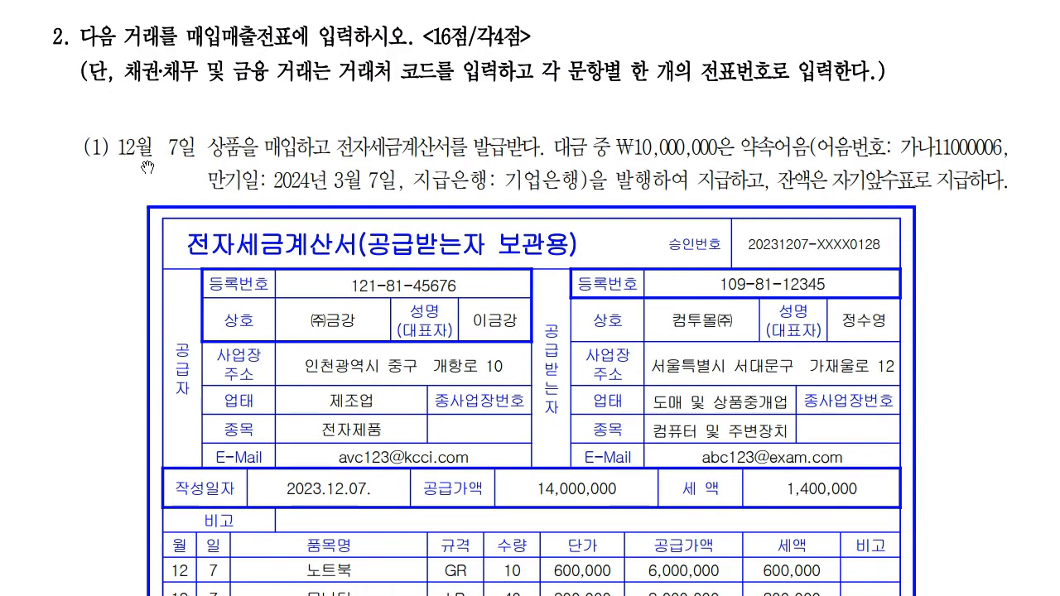
pyautogui.scroll(-3, 587, 299)
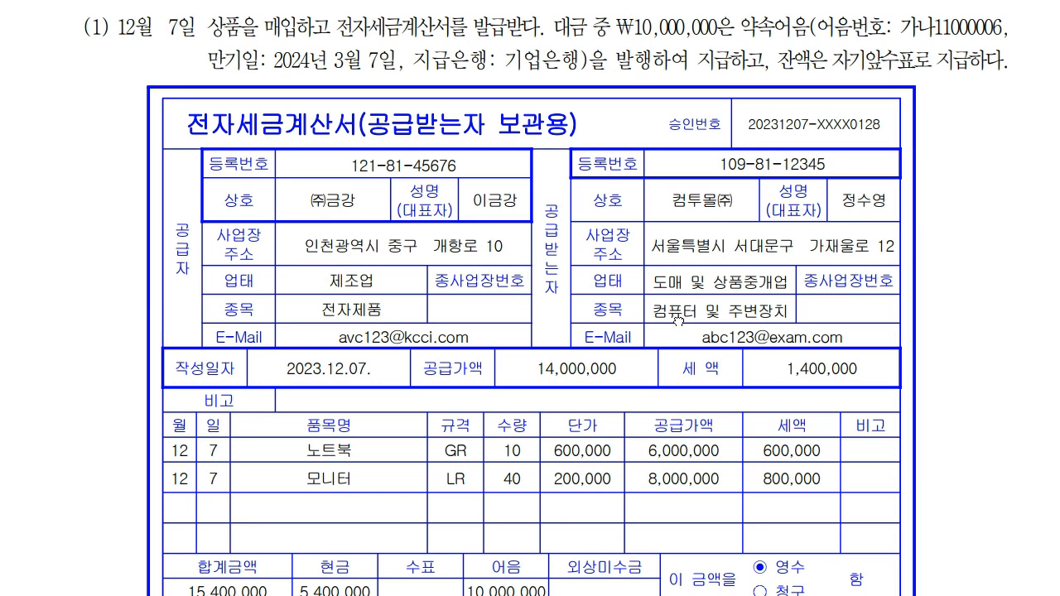
pyautogui.scroll(-1, 669, 289)
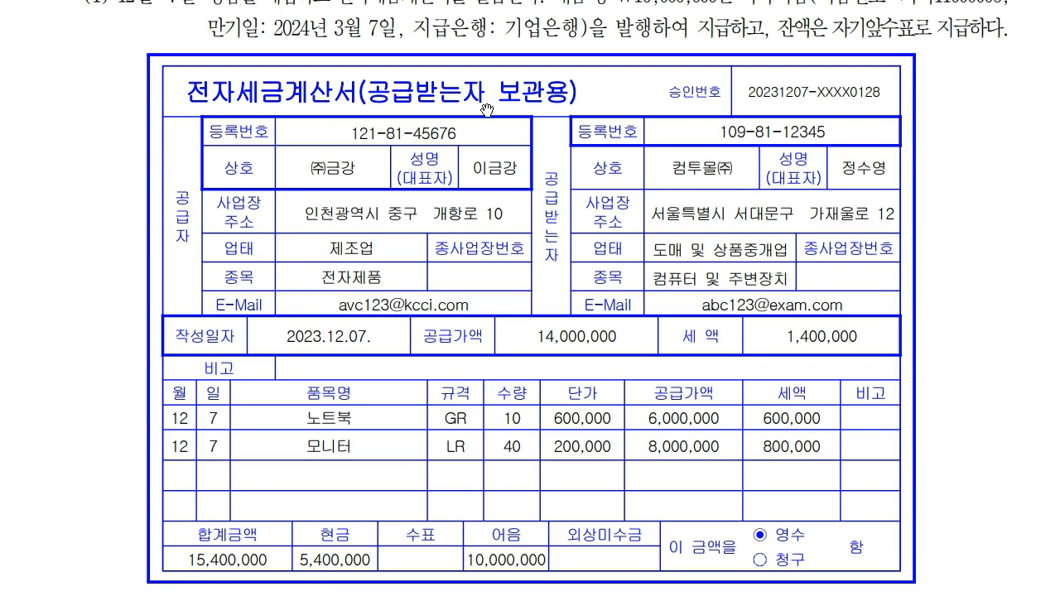
pyautogui.scroll(1, 748, 132)
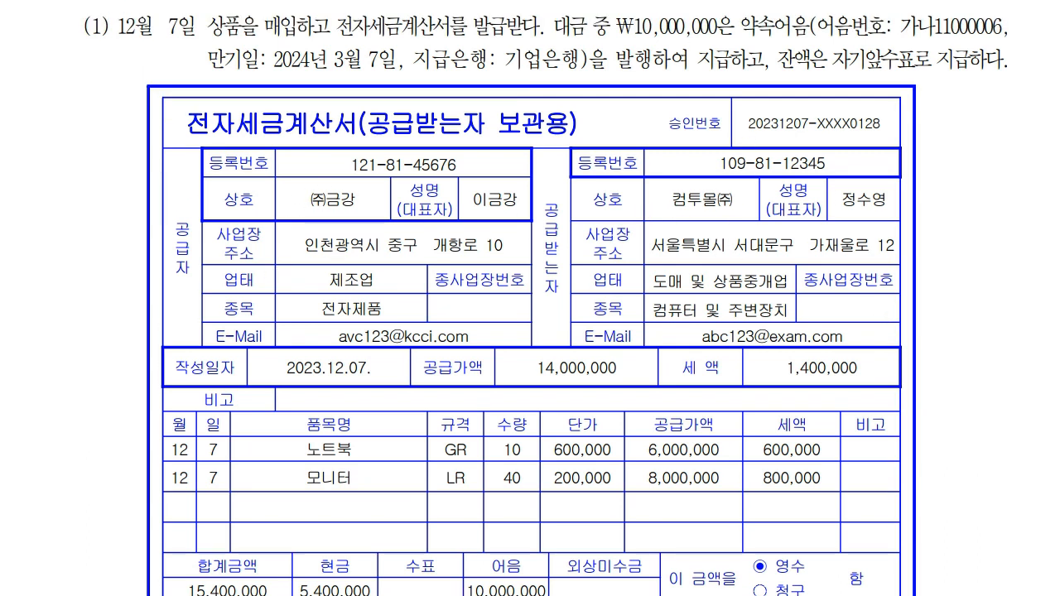
# Step: Switch back to the accounting program and open the 입고입력 screen of 물류관리
pyautogui.hotkey('alt', 'Tab')
pyautogui.click(79, 106)
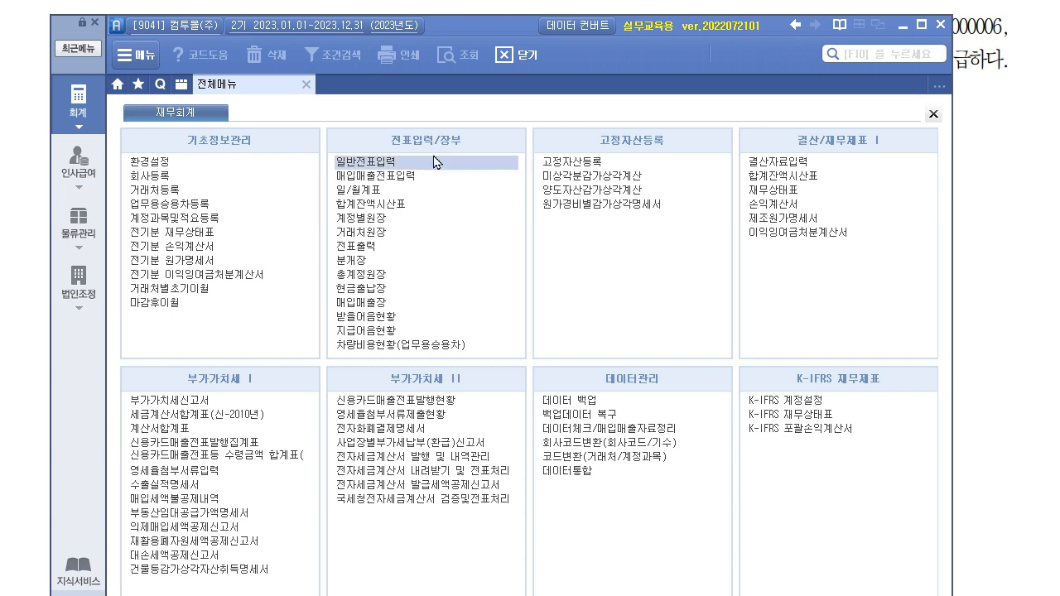
pyautogui.click(86, 231)
pyautogui.click(359, 162)
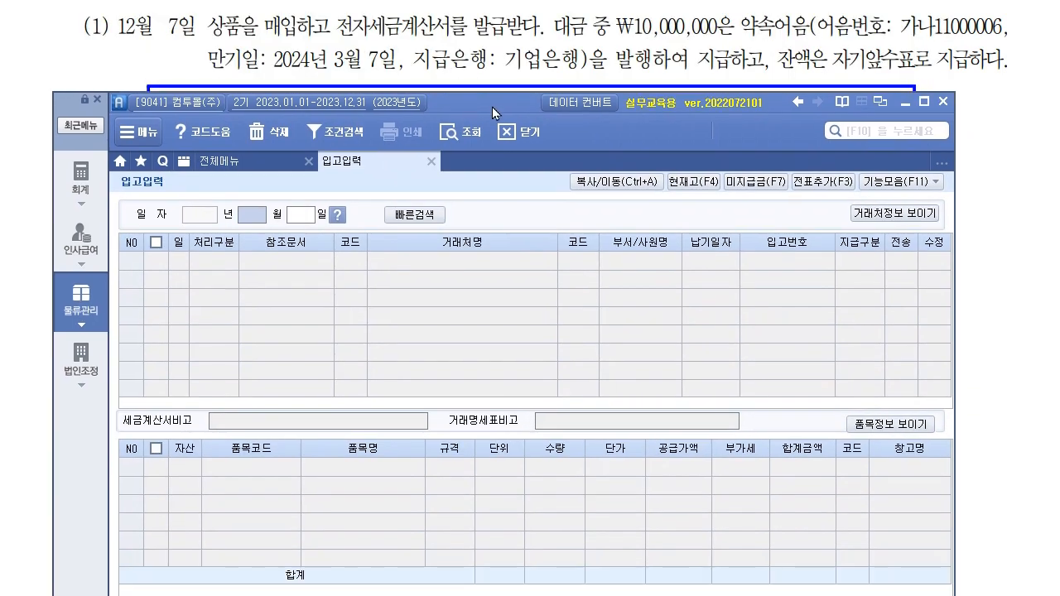
# Step: Start a receiving entry dated December 07 with the processing type 건별과세
pyautogui.write('12')
pyautogui.press('Return')
pyautogui.write('07')
pyautogui.press('Return')
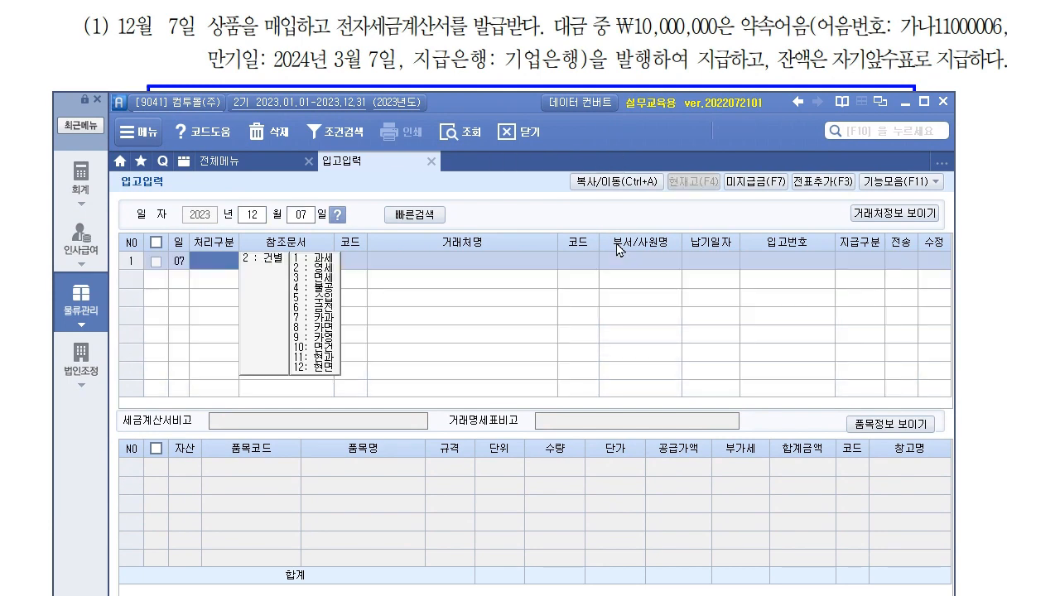
pyautogui.write('2')
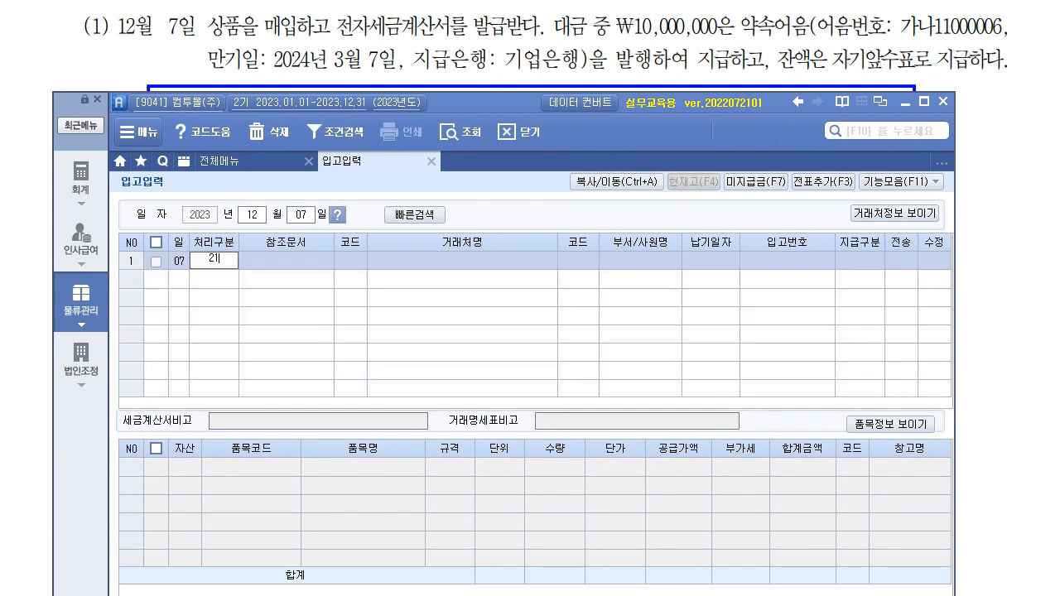
pyautogui.press('Return')
# Step: Look up 금강 to select (주)금강 as the receiving entry's supplier and set the payment type to 혼합
pyautogui.press('Return')
pyautogui.press('F2')
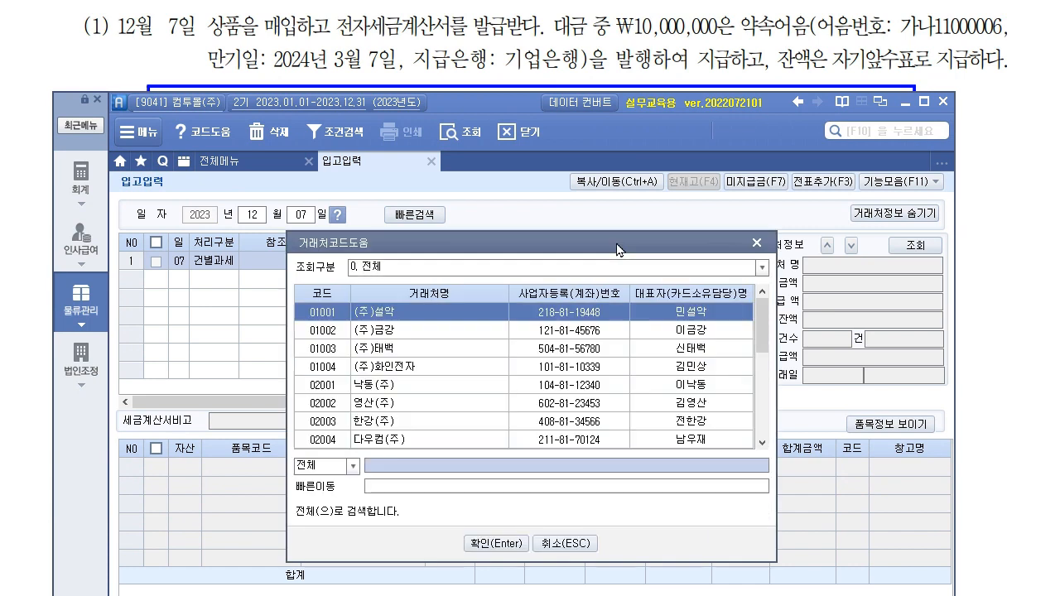
pyautogui.write('ㄱㅁㄱ금강')
pyautogui.press('Return')
pyautogui.press('Return')
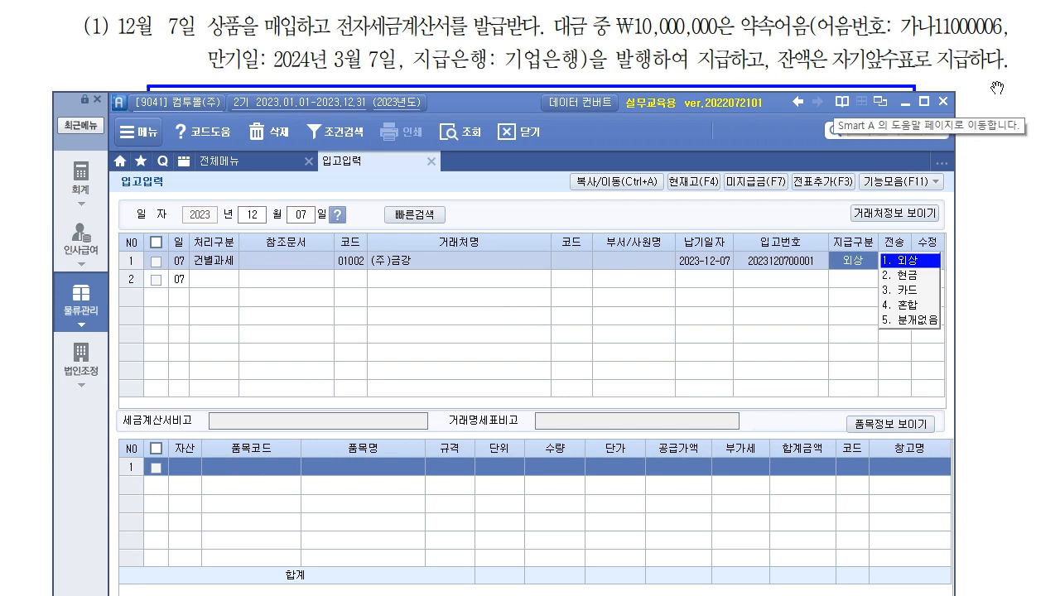
pyautogui.click(911, 304)
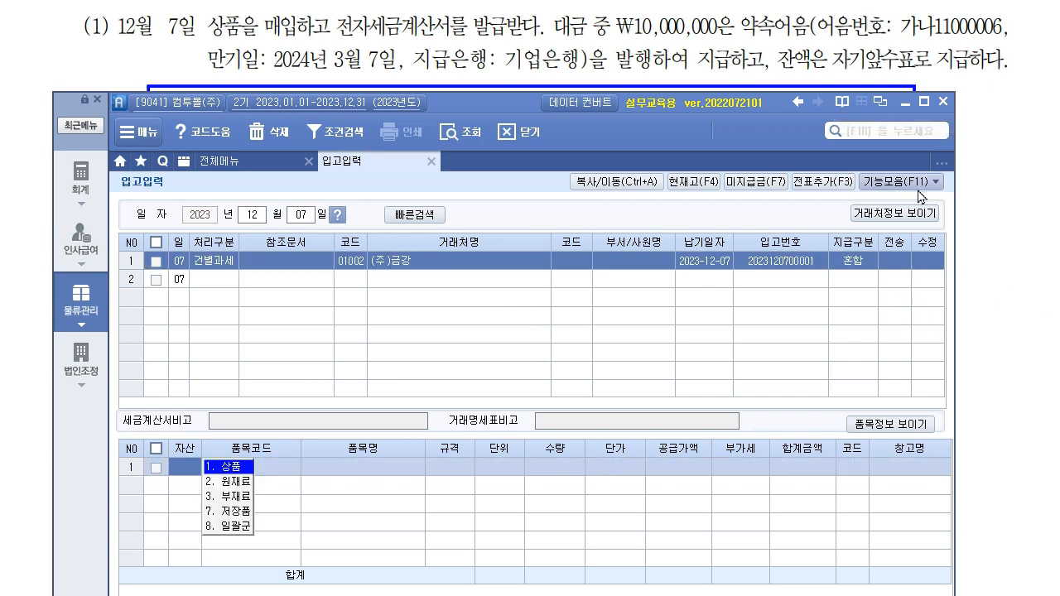
# Step: Check the invoice items in the exam document, then add 상품 5001 노트북 to the receiving entry with quantity 10 at 600,000
pyautogui.click(1018, 298)
pyautogui.scroll(3, 993, 302)
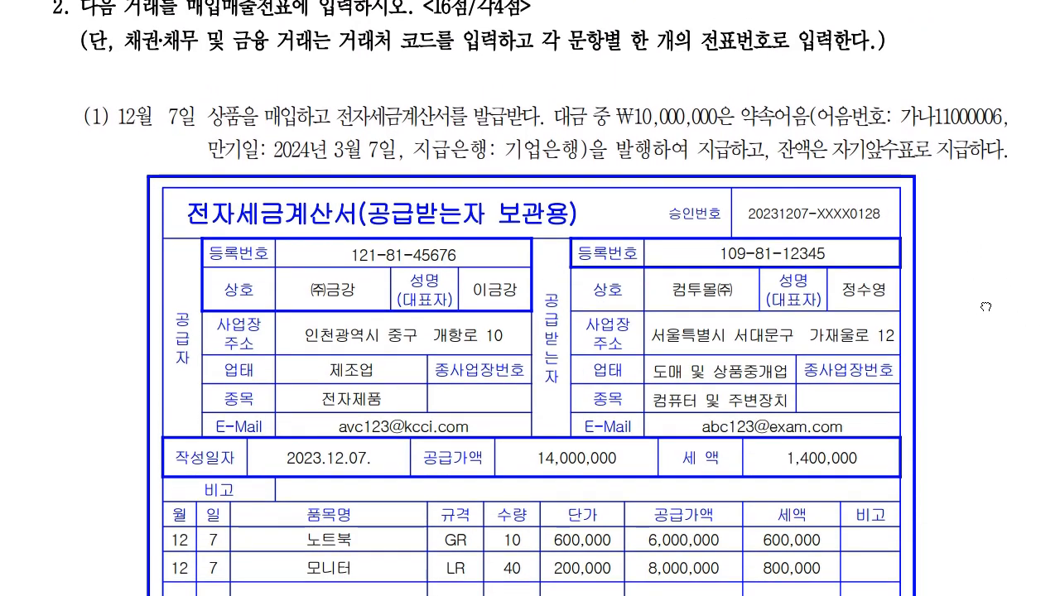
pyautogui.hotkey('alt', 'Tab')
pyautogui.moveTo(475, 105); pyautogui.dragTo(474, 0)
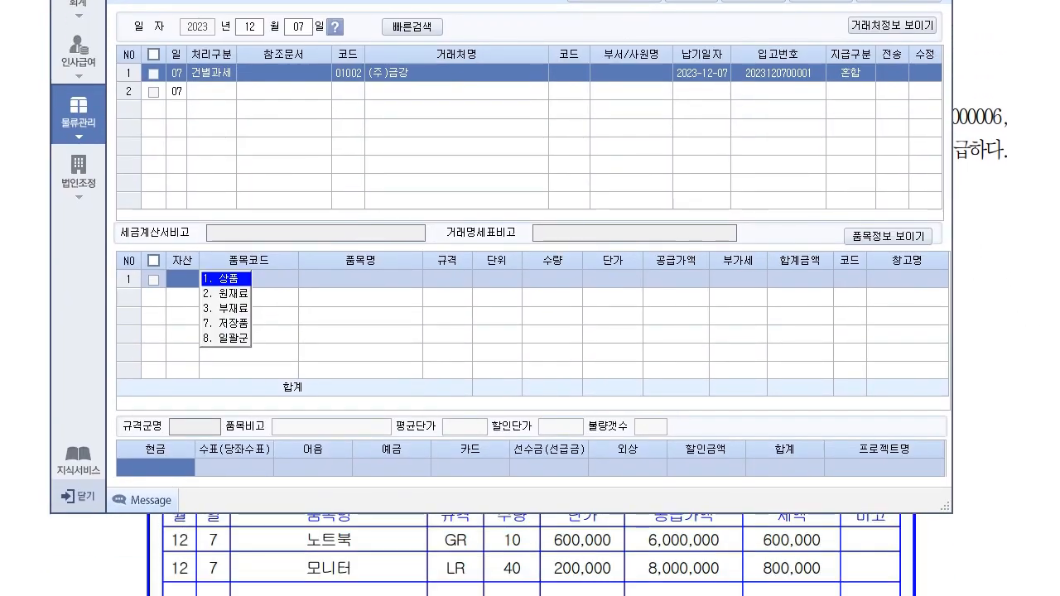
pyautogui.click(218, 280)
pyautogui.press('F2')
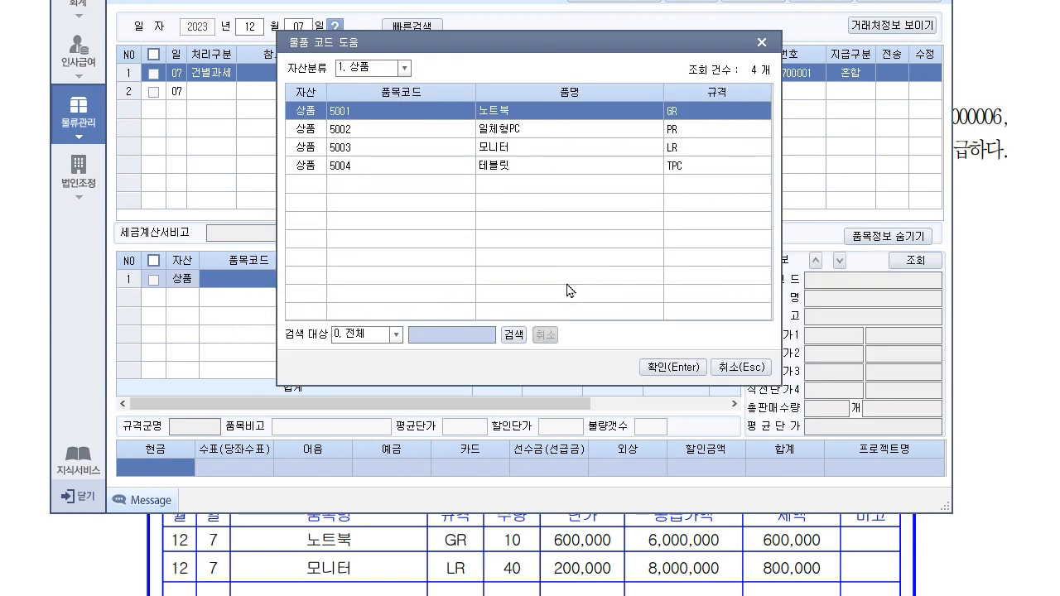
pyautogui.press('Return')
pyautogui.write('10')
pyautogui.press('Return')
pyautogui.press('Return')
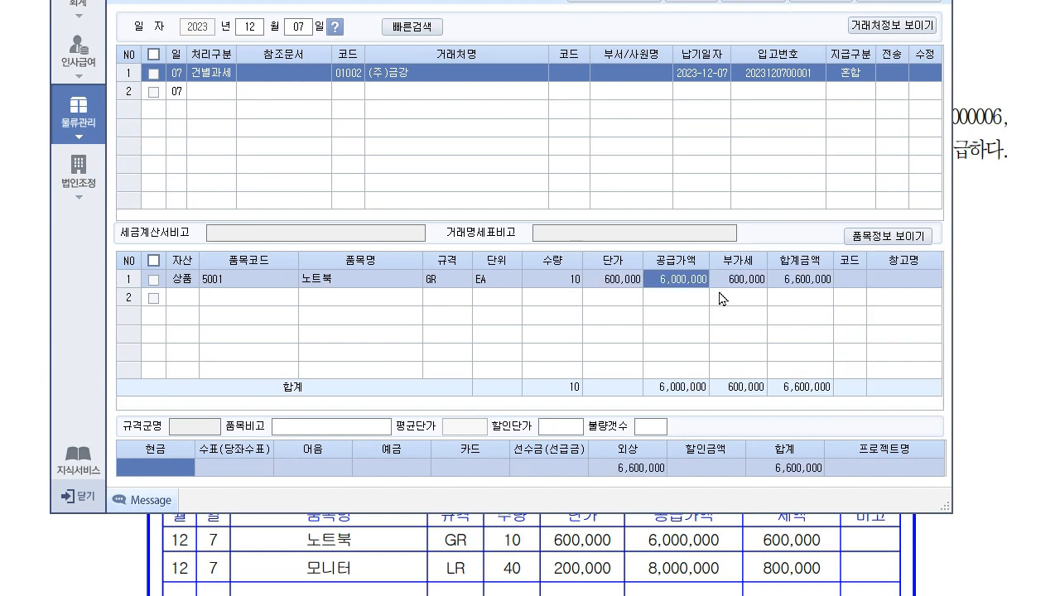
pyautogui.press('Return')
pyautogui.press('Return')
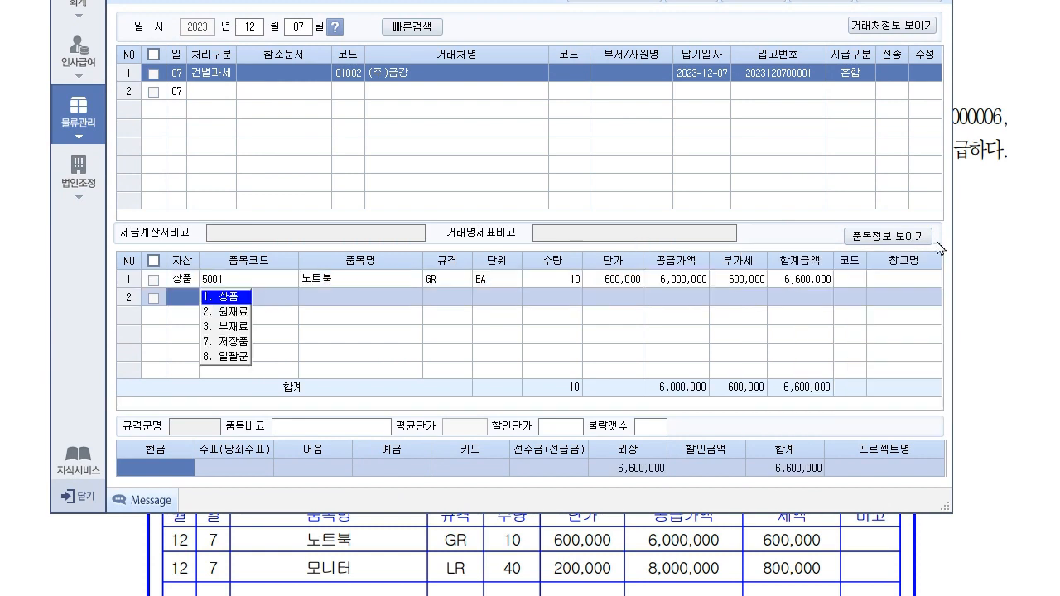
# Step: Add 상품 5003 모니터 as the second item line with quantity 40 and unit price 200,000
pyautogui.press('Return')
pyautogui.press('F2')
pyautogui.press('Down')
pyautogui.press('Down')
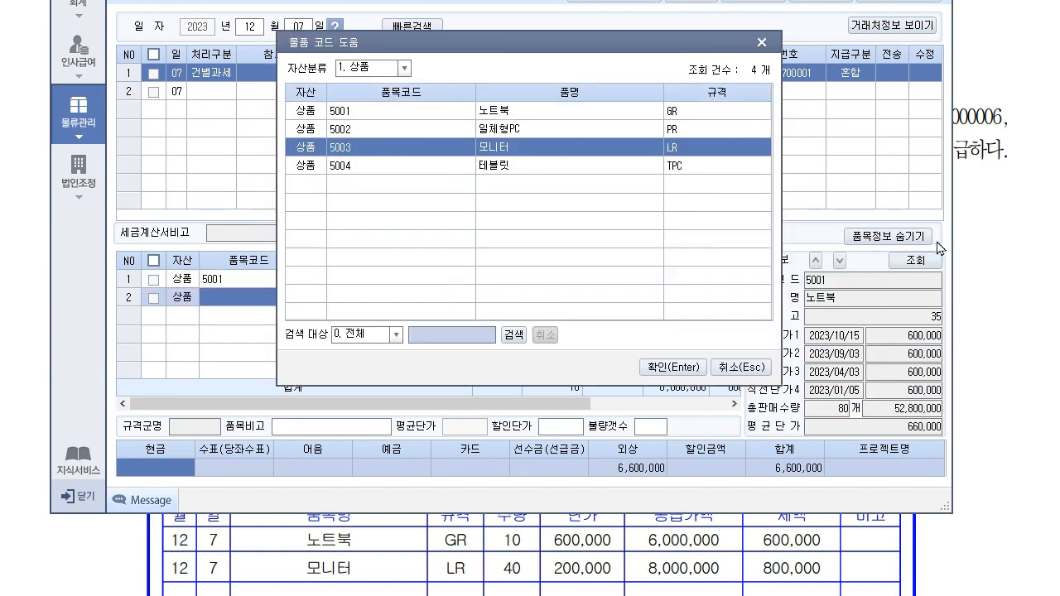
pyautogui.press('Return')
pyautogui.write('40')
pyautogui.press('Return')
pyautogui.write('200000')
pyautogui.press('Return')
pyautogui.press('Return')
pyautogui.press('Return')
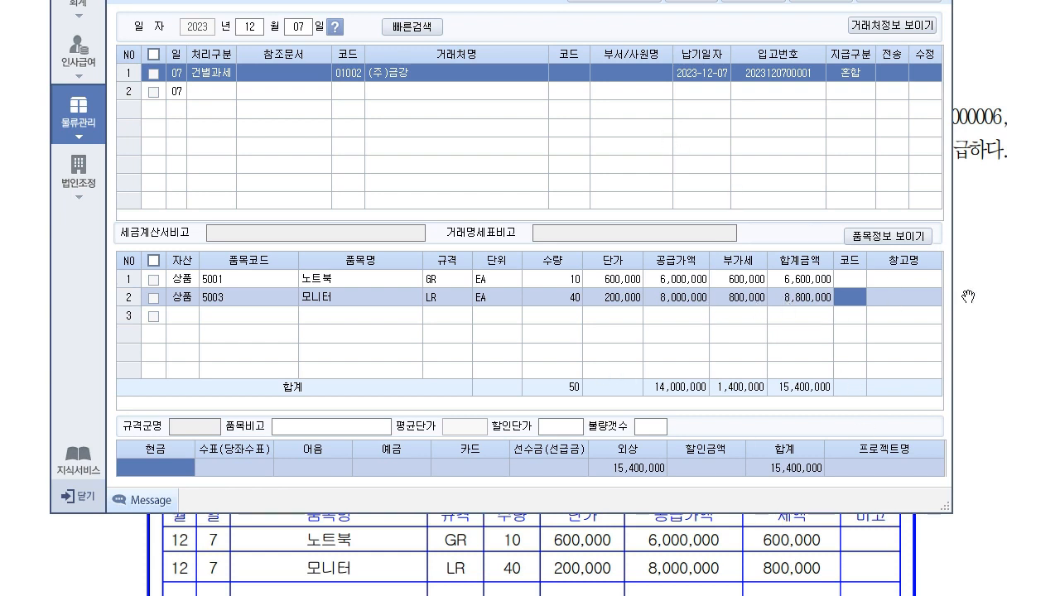
# Step: Check the invoice's payment split in the exam document and enter 현금 5,400,000 and 어음 10,000,000 for the receiving entry
pyautogui.click(996, 294)
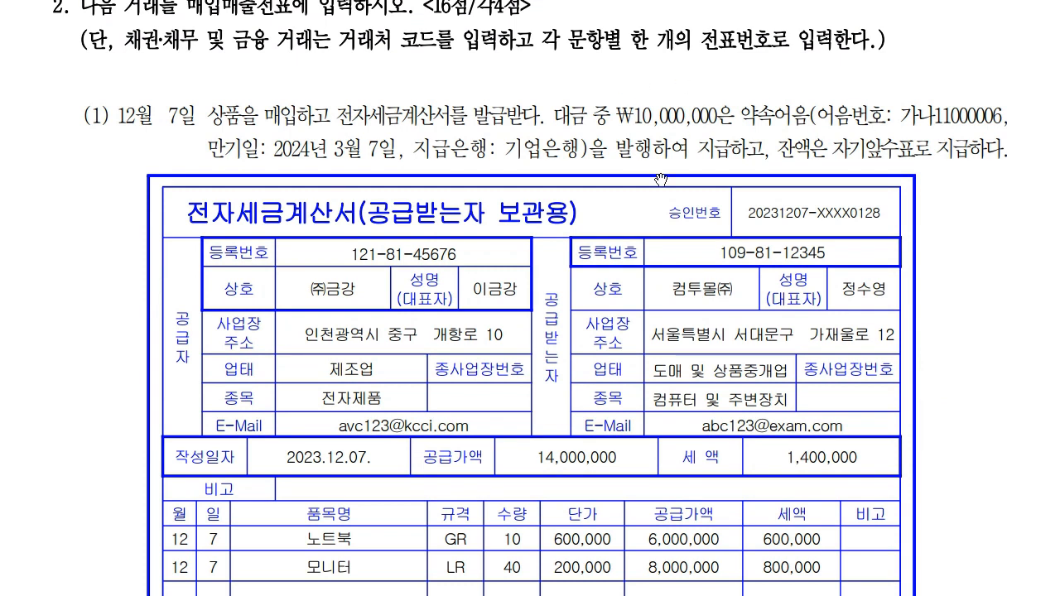
pyautogui.scroll(-3, 675, 356)
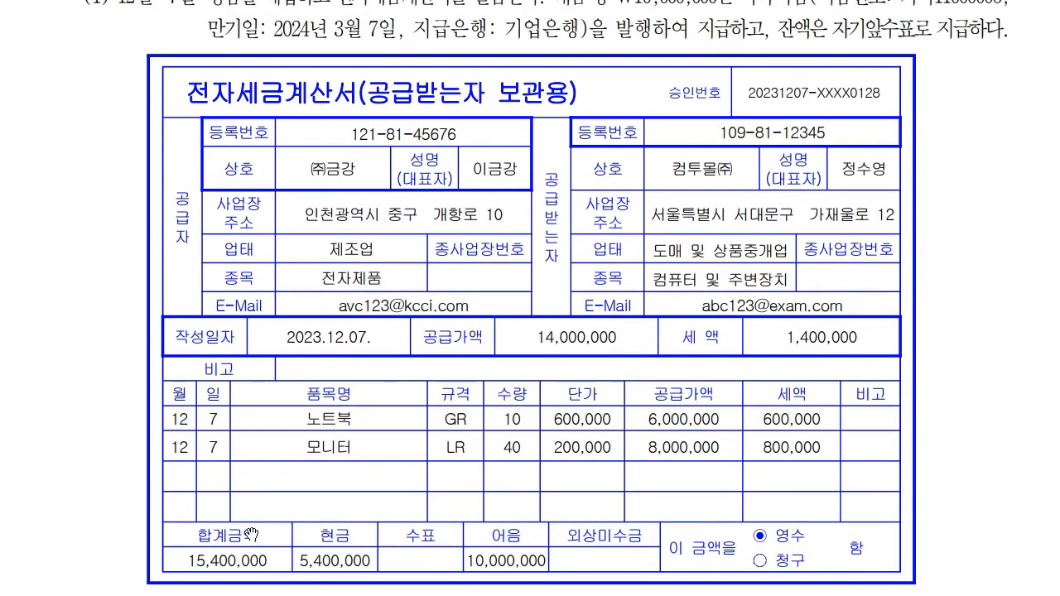
pyautogui.hotkey('alt', 'Tab')
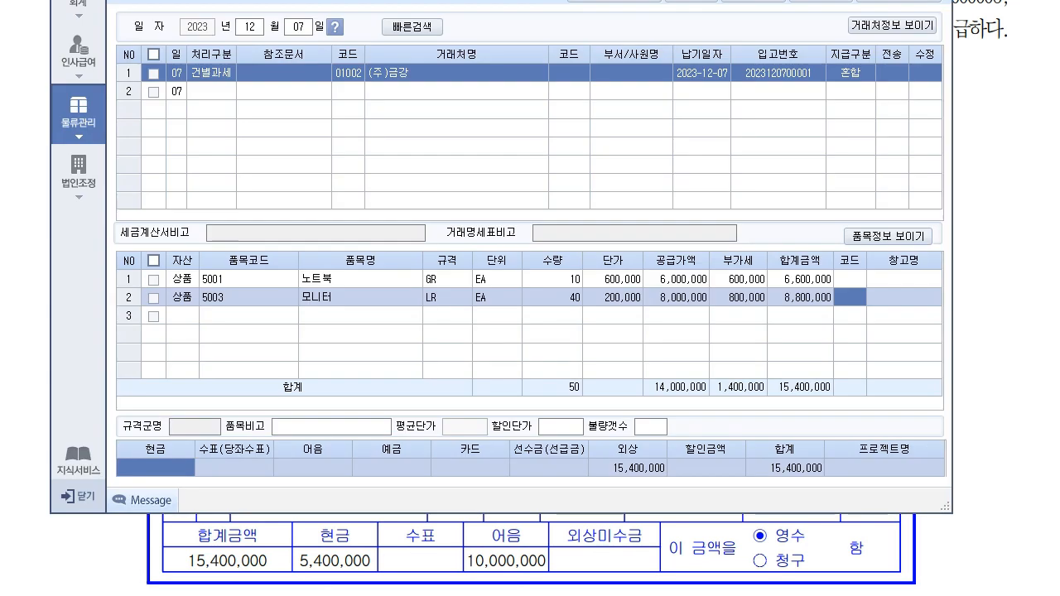
pyautogui.click(185, 469)
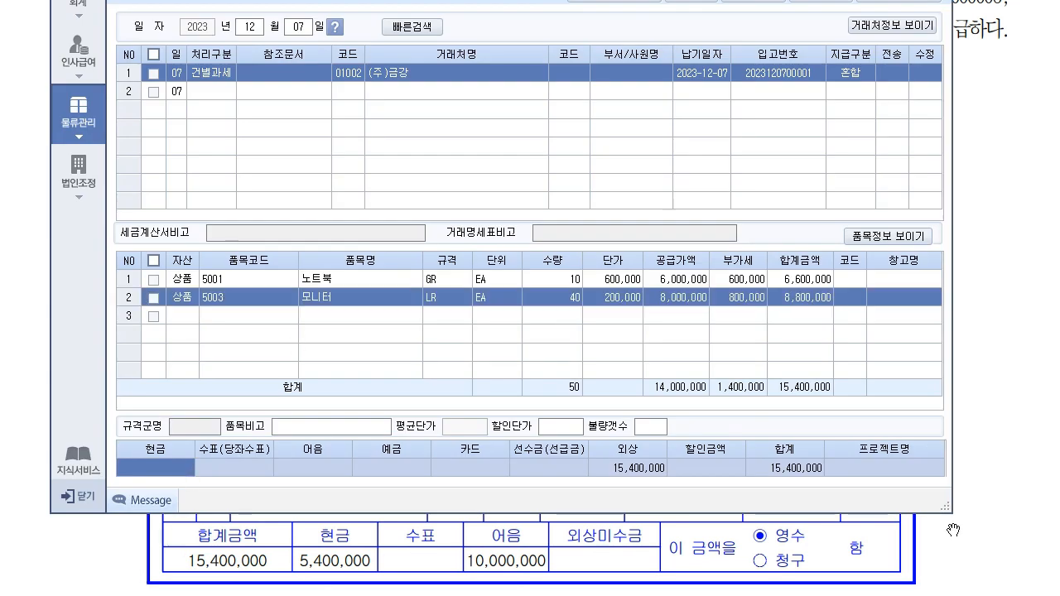
pyautogui.write('5,400,000')
pyautogui.press('Return')
pyautogui.press('Return')
pyautogui.write('10000000')
pyautogui.press('Return')
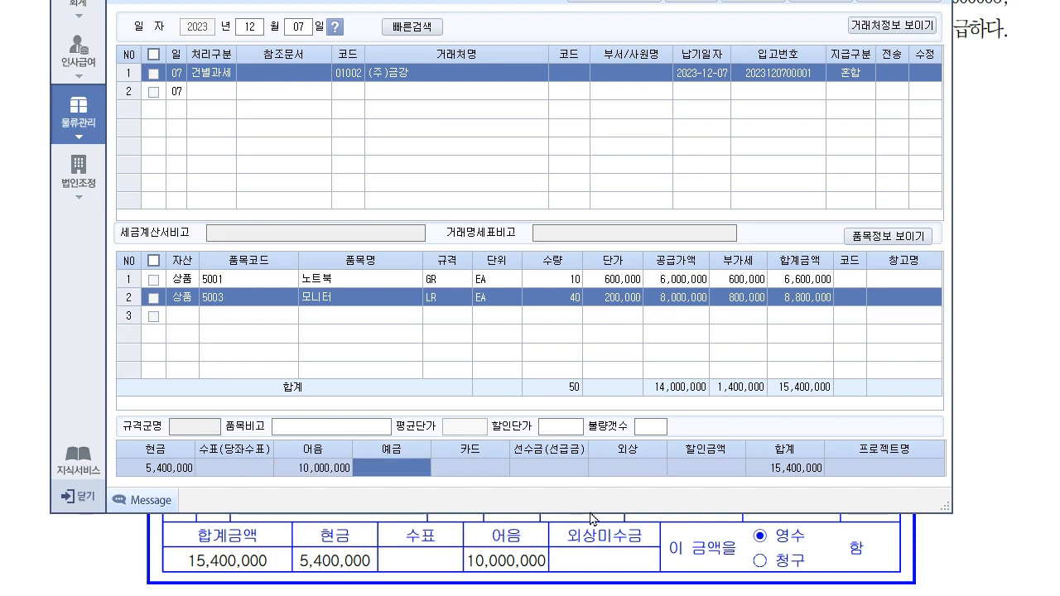
pyautogui.click(648, 470)
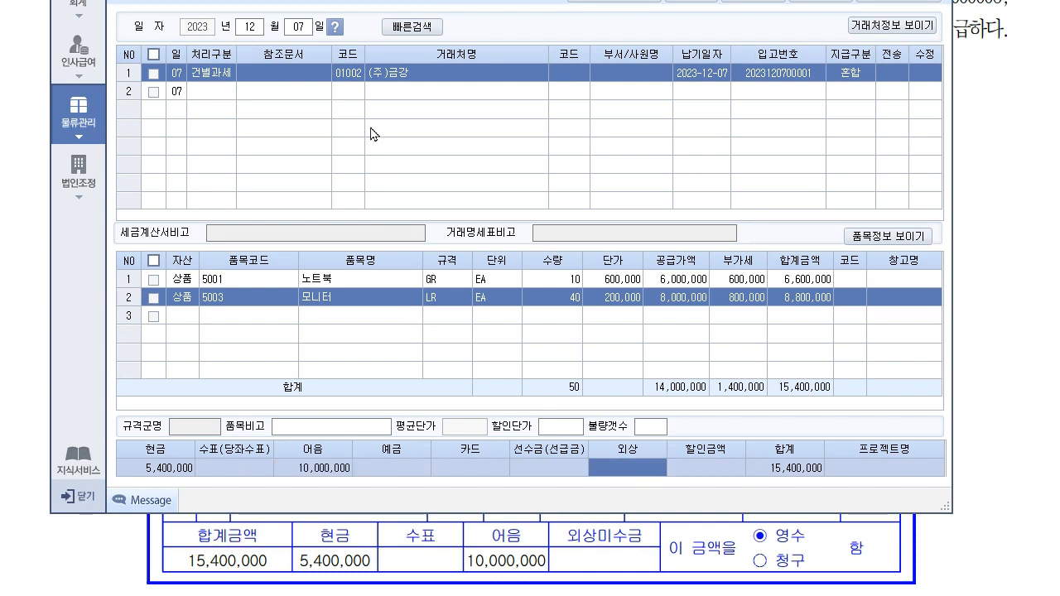
# Step: Add the (주)금강 receiving entry as a slip and transmit it to accounting as 건별과세
pyautogui.click(304, 102)
pyautogui.click(417, 79)
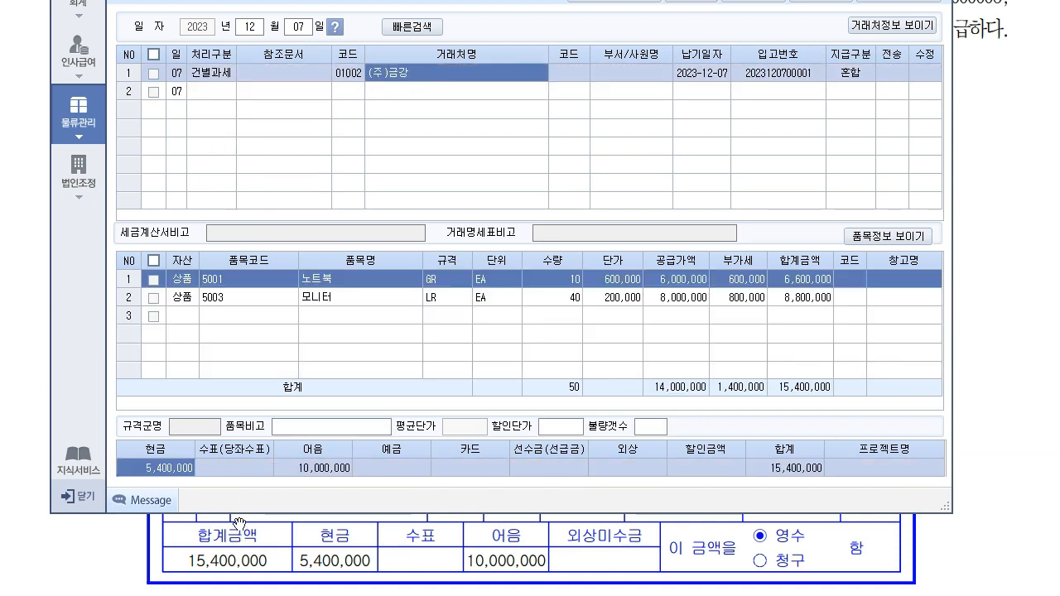
pyautogui.moveTo(469, 0); pyautogui.dragTo(455, 21)
pyautogui.click(805, 101)
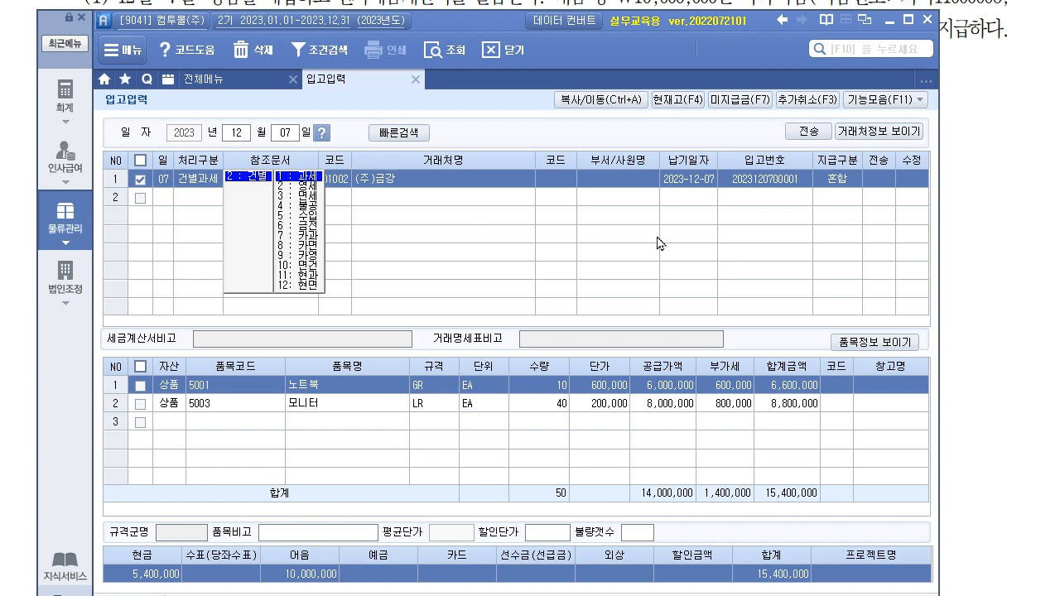
pyautogui.click(808, 134)
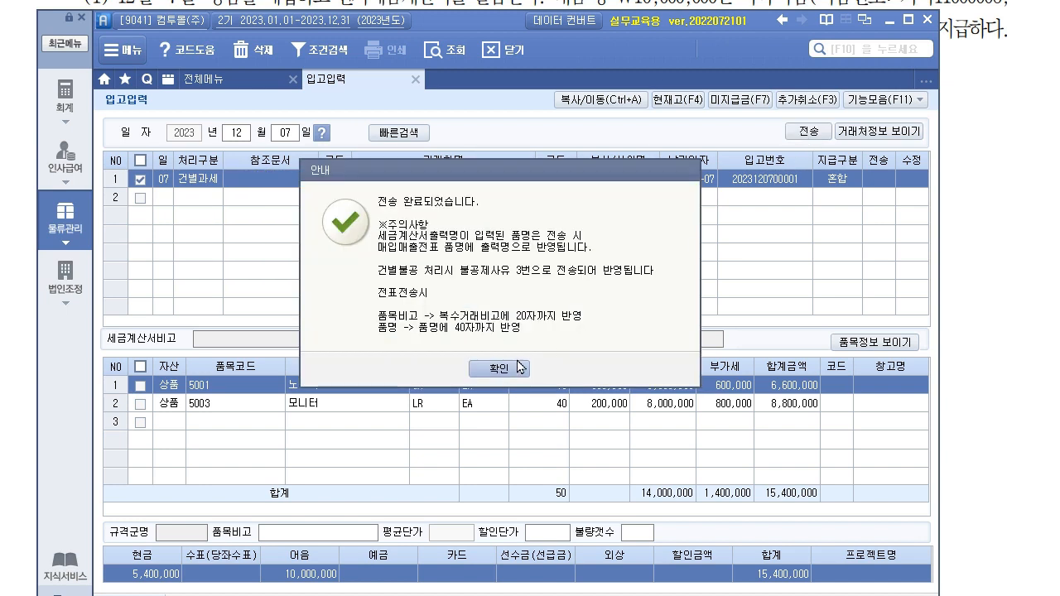
pyautogui.click(519, 366)
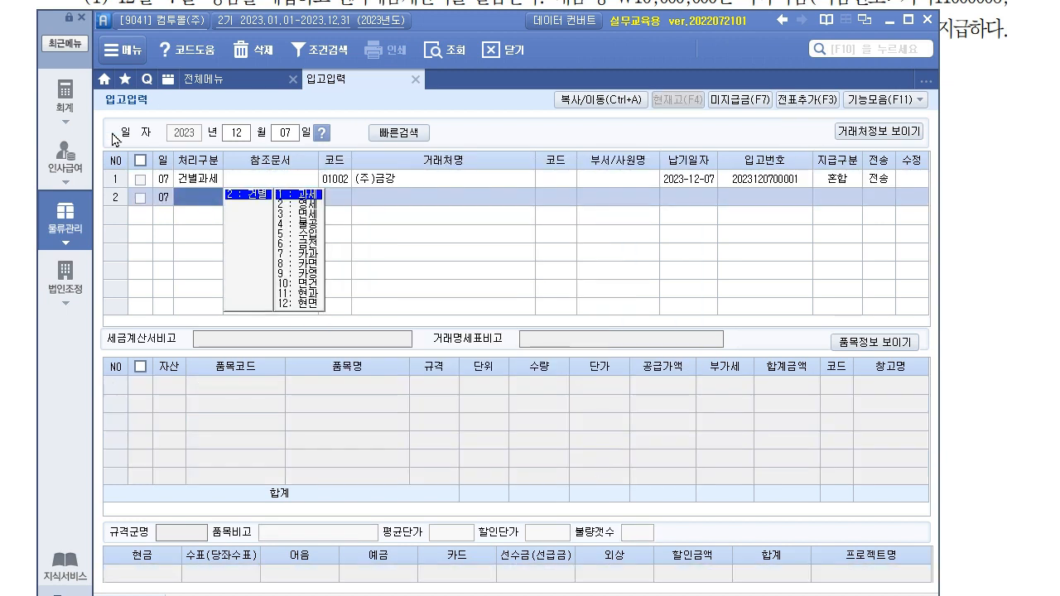
# Step: Open the 매입매출전표입력 screen of 회계 and retrieve the slips for December 07
pyautogui.click(64, 97)
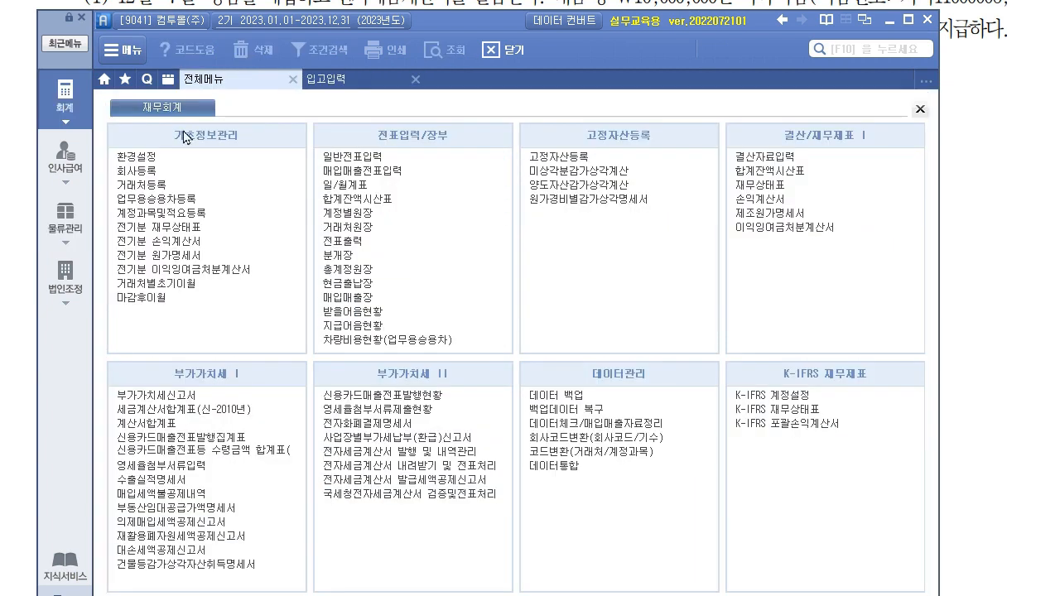
pyautogui.click(410, 172)
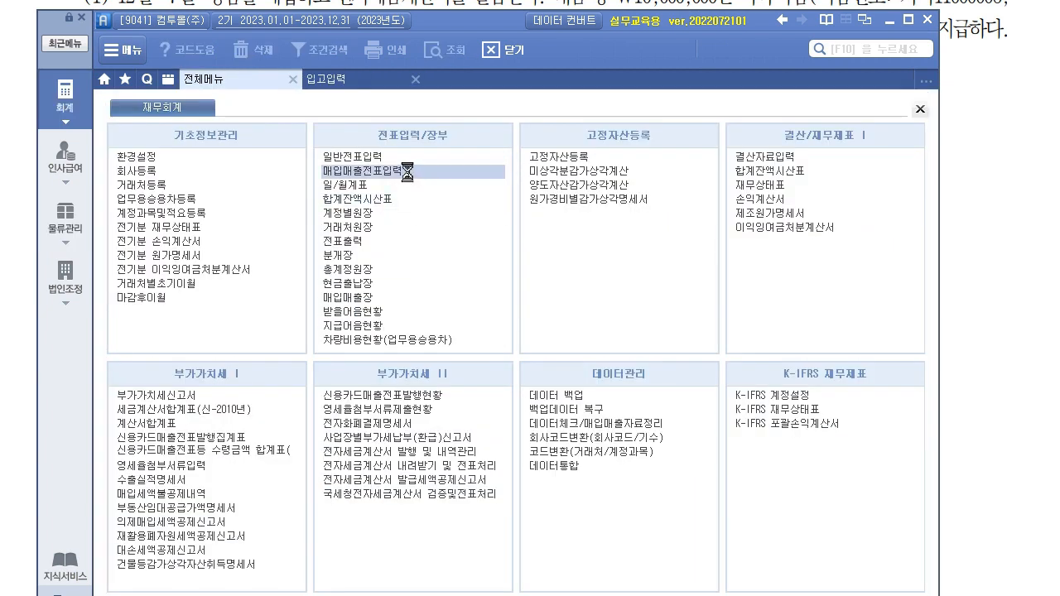
pyautogui.press('Return')
pyautogui.write('07')
pyautogui.press('Return')
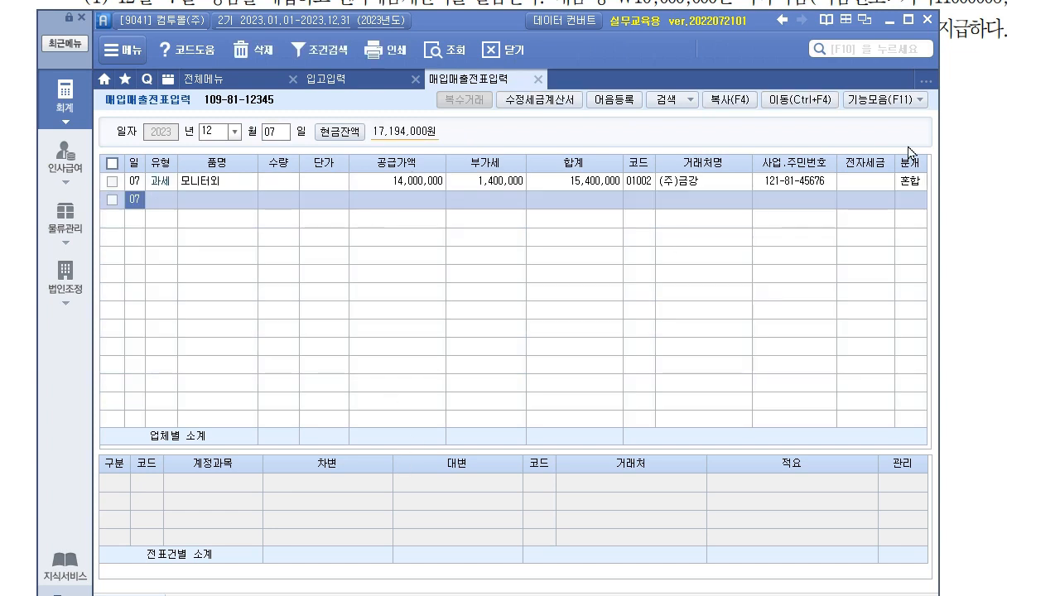
# Step: Set the 전자세금 field of the (주)금강 purchase slip to 전자입력
pyautogui.click(886, 182)
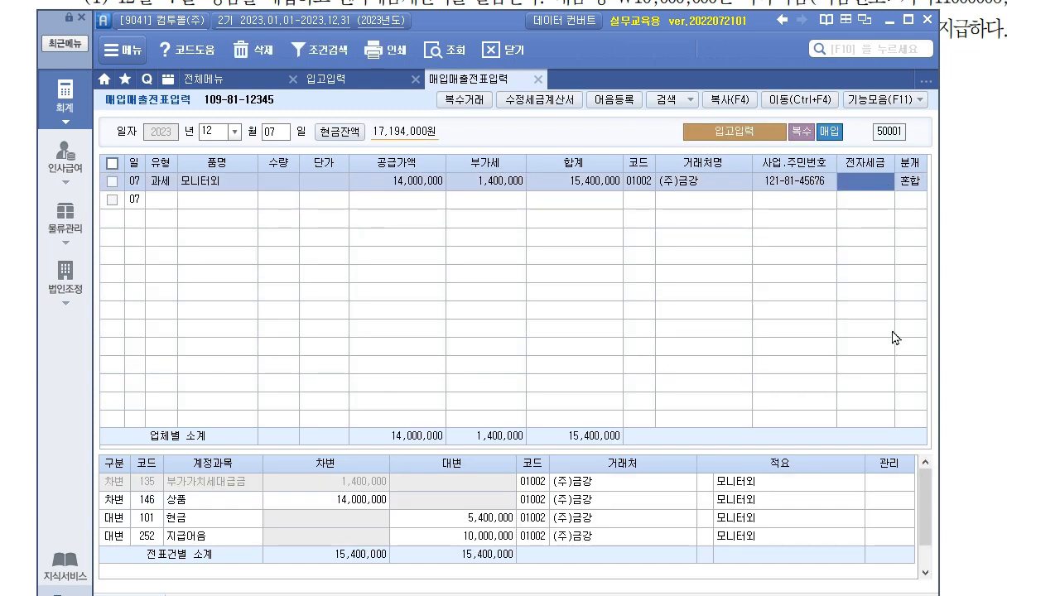
pyautogui.write('1')
pyautogui.press('Return')
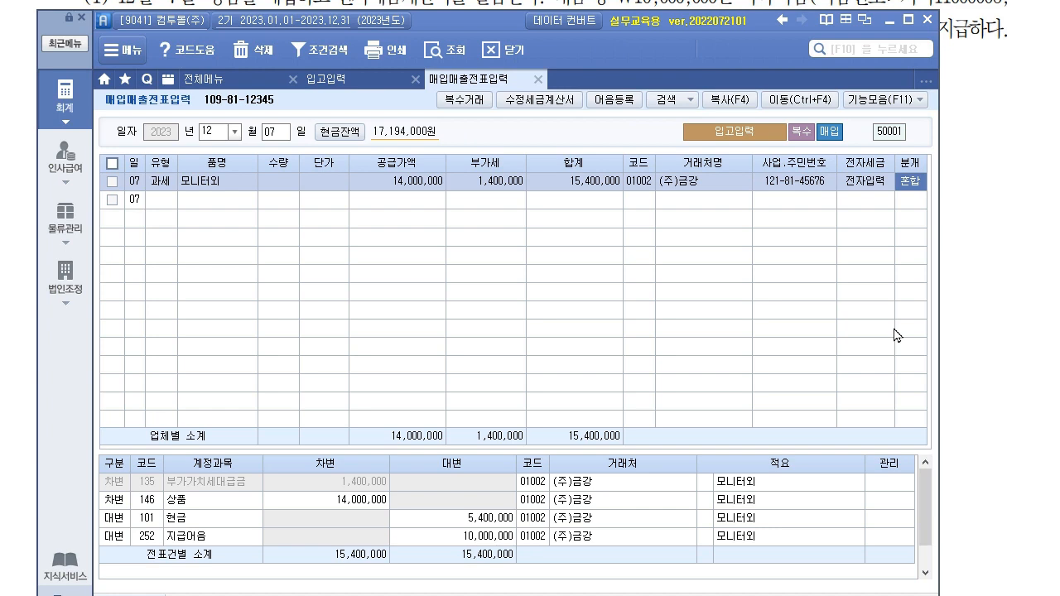
# Step: Check the promissory note details in the exam document and reposition the accounting window so that the question text stays readable
pyautogui.click(964, 248)
pyautogui.scroll(1, 913, 159)
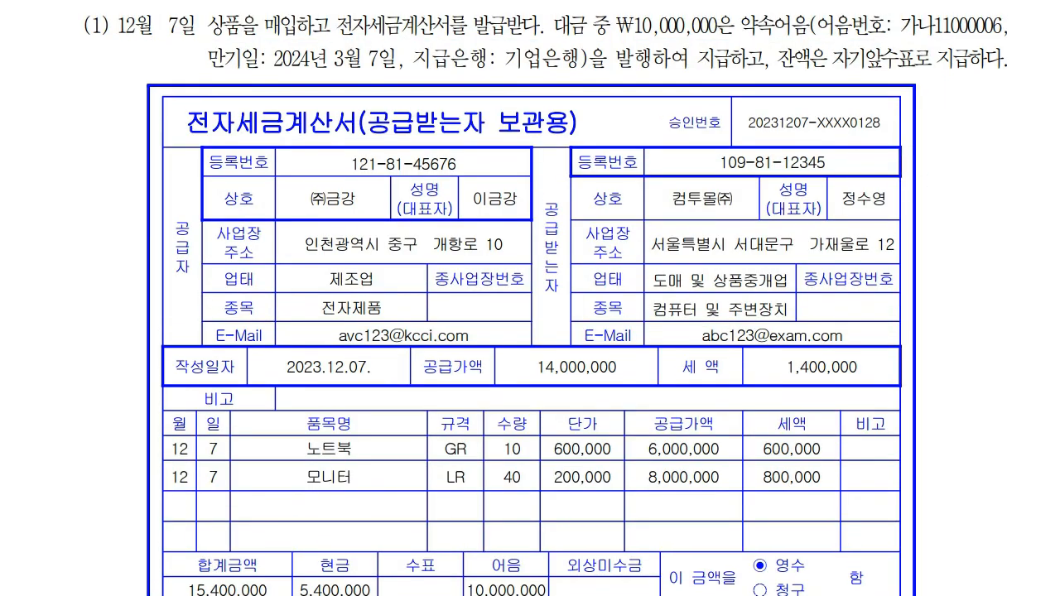
pyautogui.hotkey('alt', 'Tab')
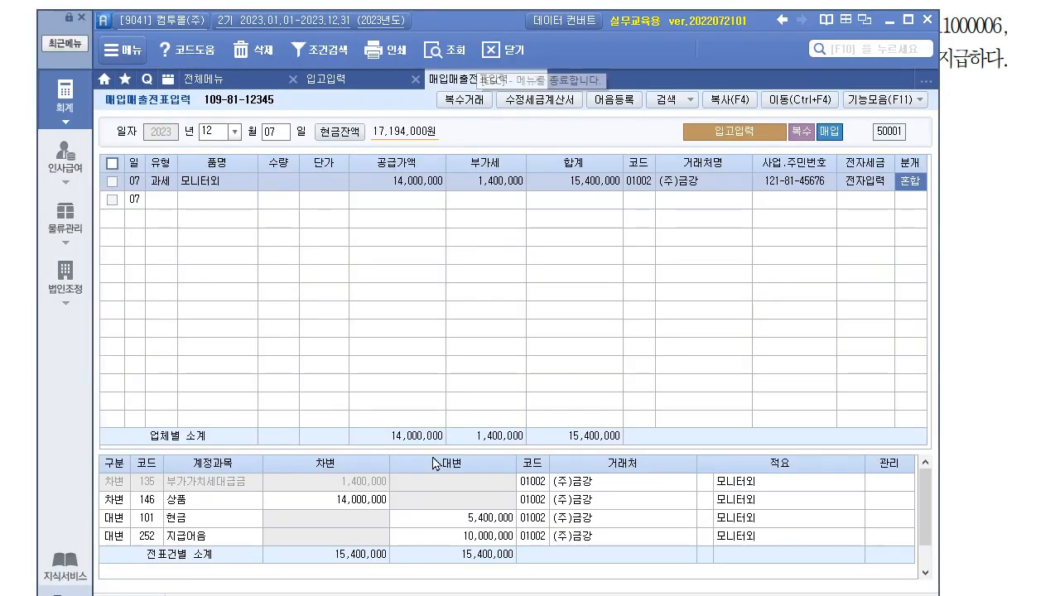
pyautogui.moveTo(432, 451); pyautogui.dragTo(433, 365)
pyautogui.moveTo(477, 25); pyautogui.dragTo(500, 98)
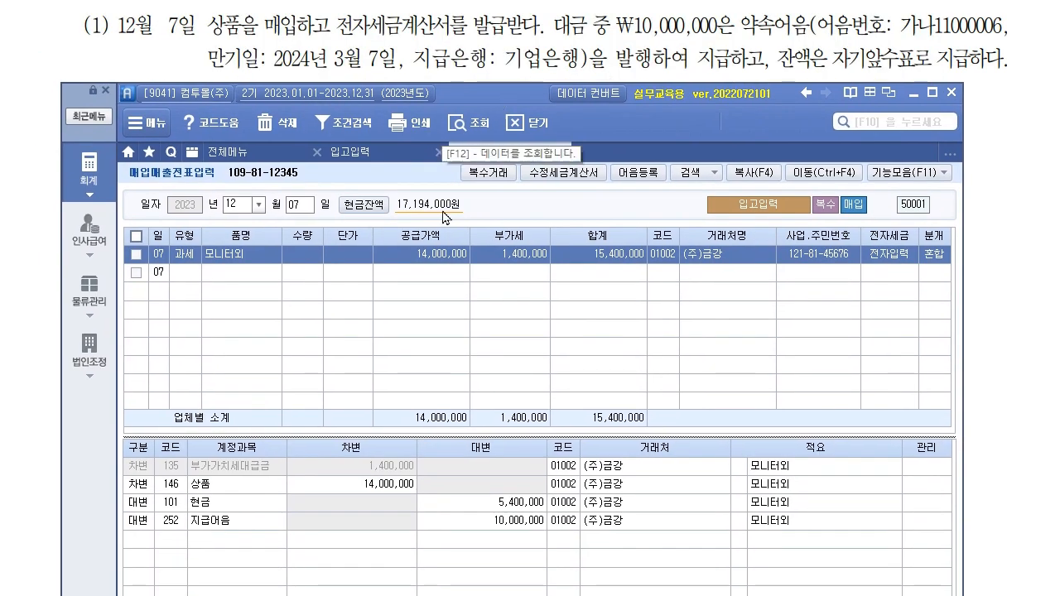
# Step: Open 자금관리 for the slip's 지급어음 line and select the 기업은행(당좌) note 가나11000006
pyautogui.click(257, 526)
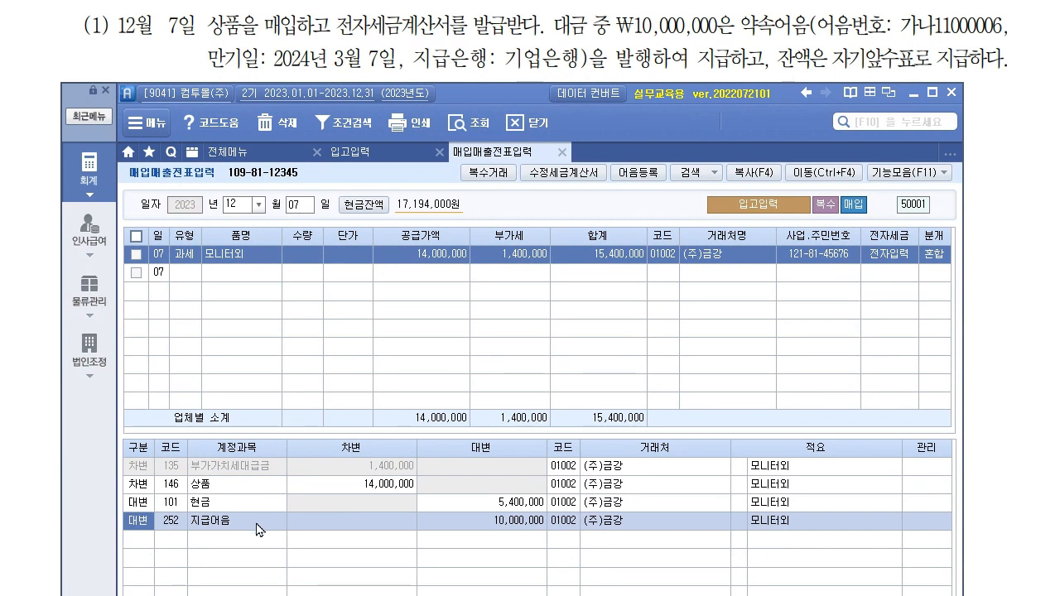
pyautogui.press('F3')
pyautogui.moveTo(345, 302); pyautogui.dragTo(340, 270)
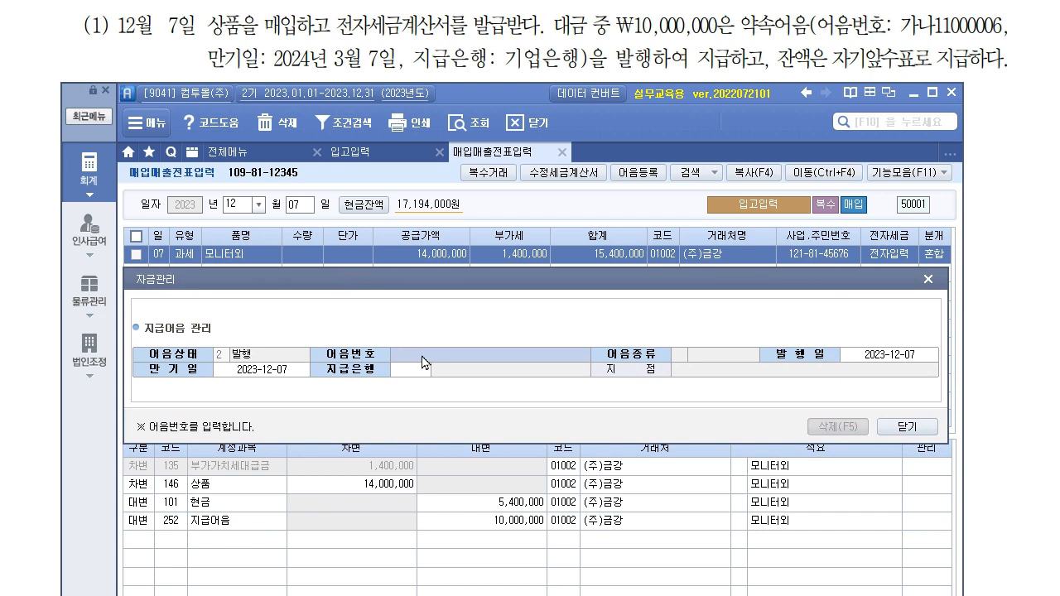
pyautogui.click(460, 362)
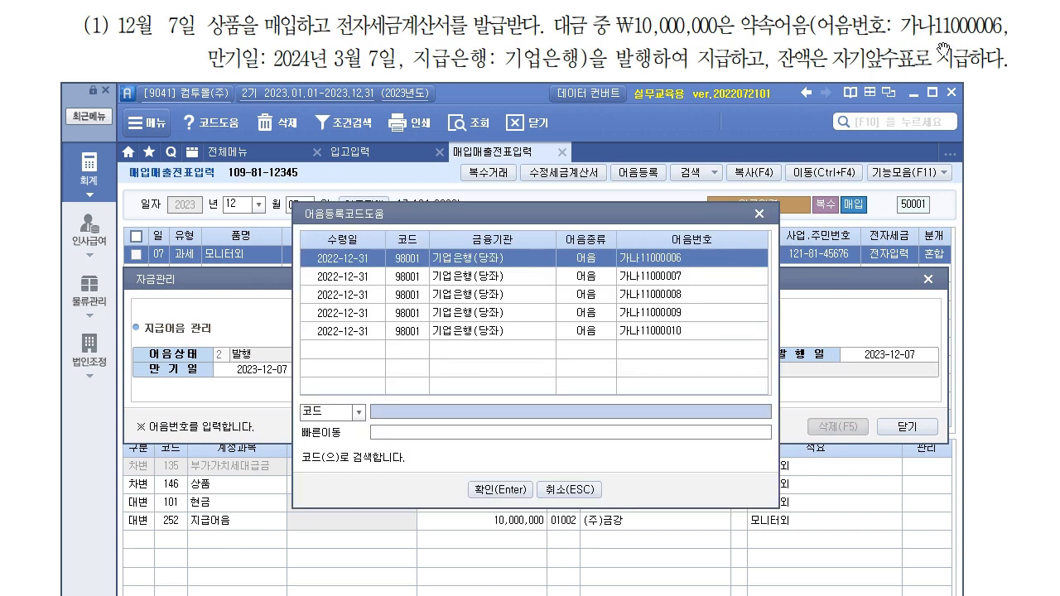
pyautogui.click(673, 262)
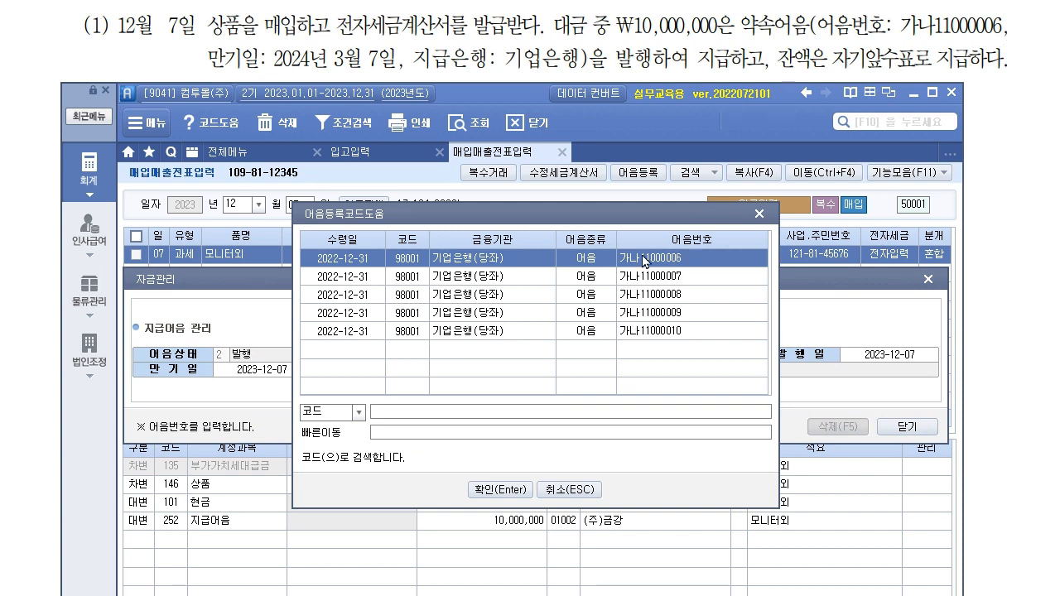
pyautogui.click(505, 492)
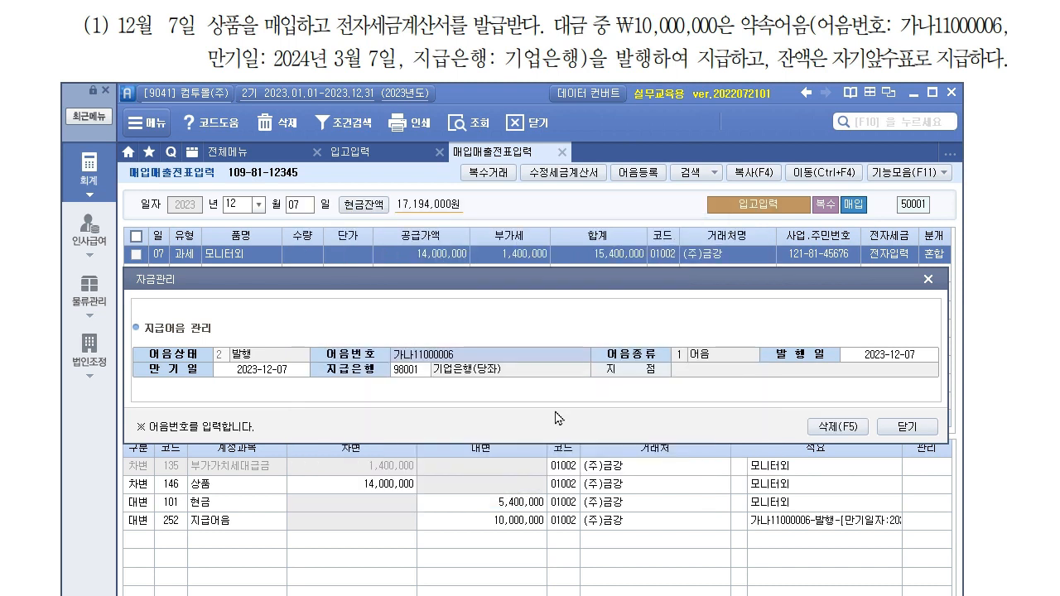
# Step: Set the note's 만기일 to 2024-03-07 and close the 자금관리 window
pyautogui.click(276, 373)
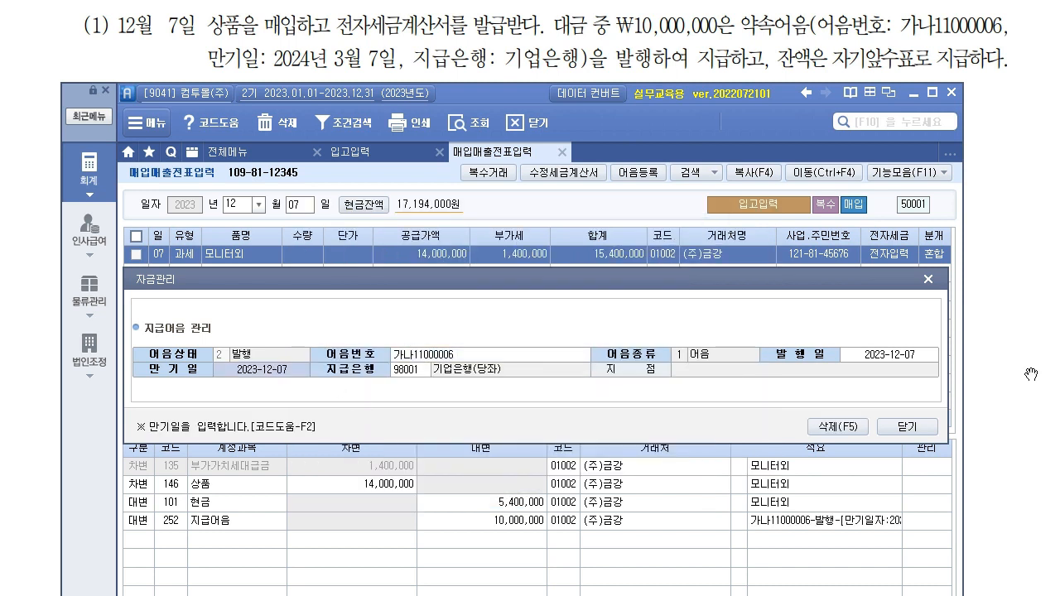
pyautogui.write('2024-0')
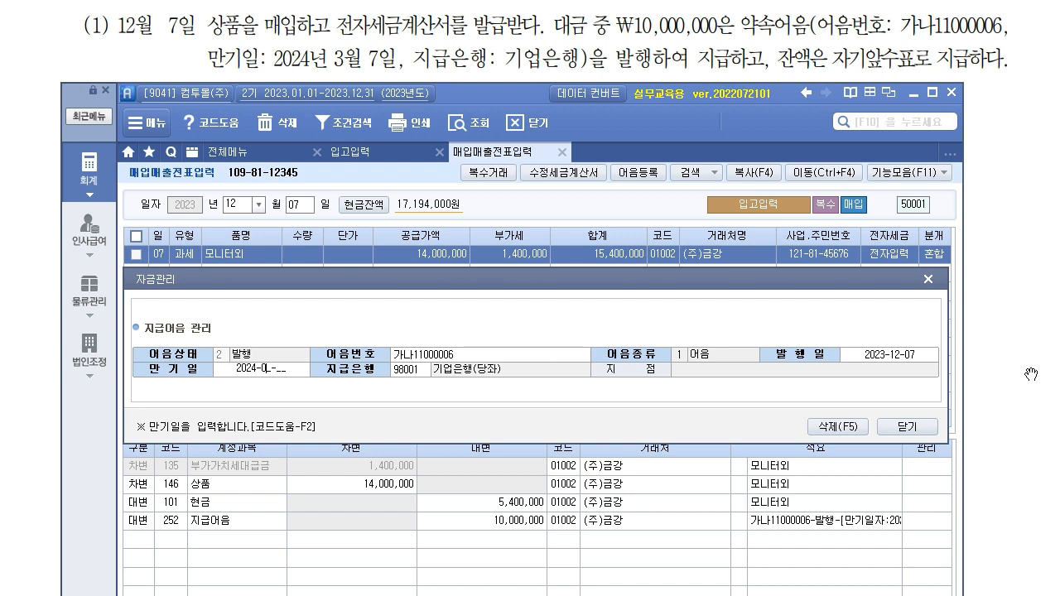
pyautogui.write('3-07')
pyautogui.press('Return')
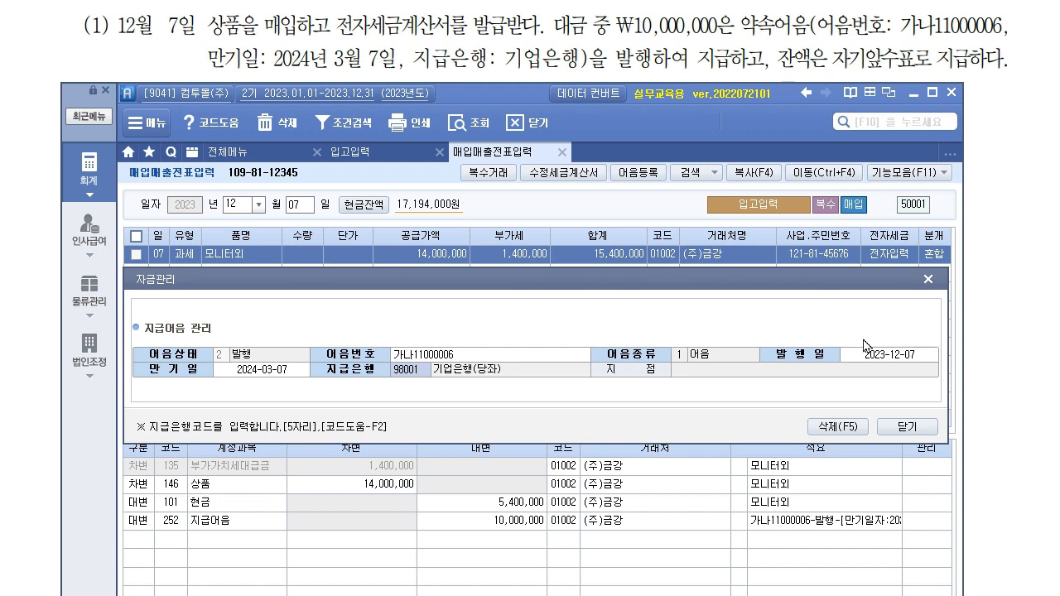
pyautogui.click(907, 427)
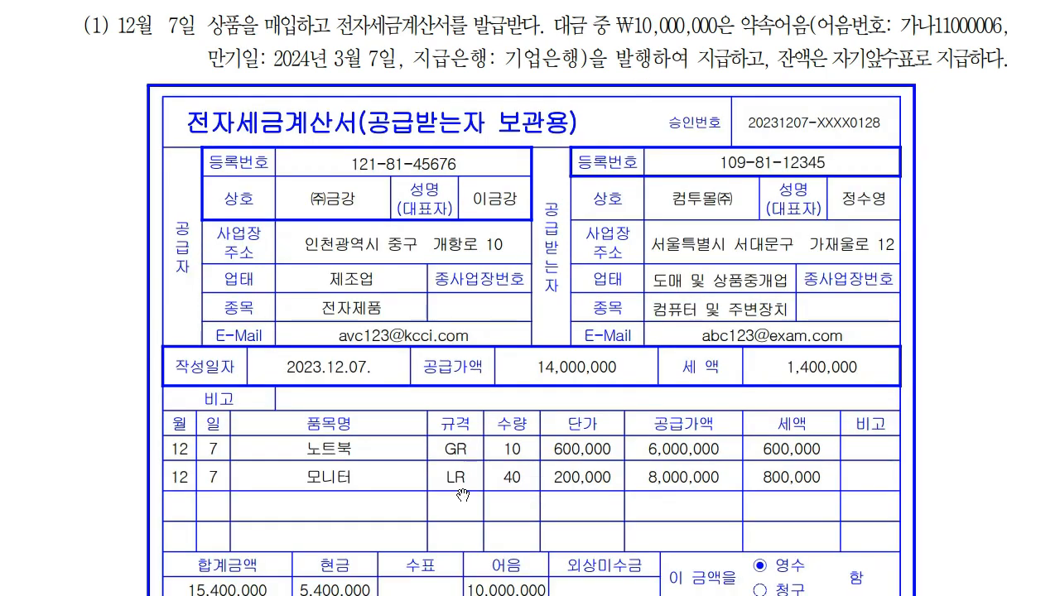
# Step: Go to question (2) in the exam document and examine the 12월 9일 building repair transaction, marking 건물 and 수익적지출 and noting 비용: 수선비 and 10%
pyautogui.scroll(-10, 479, 538)
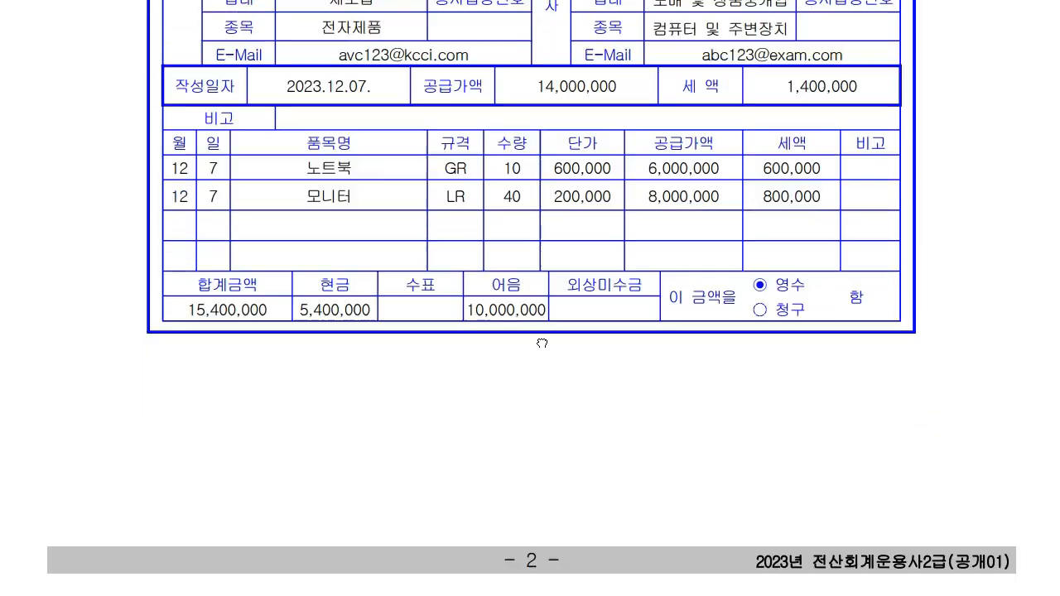
pyautogui.scroll(-10, 613, 476)
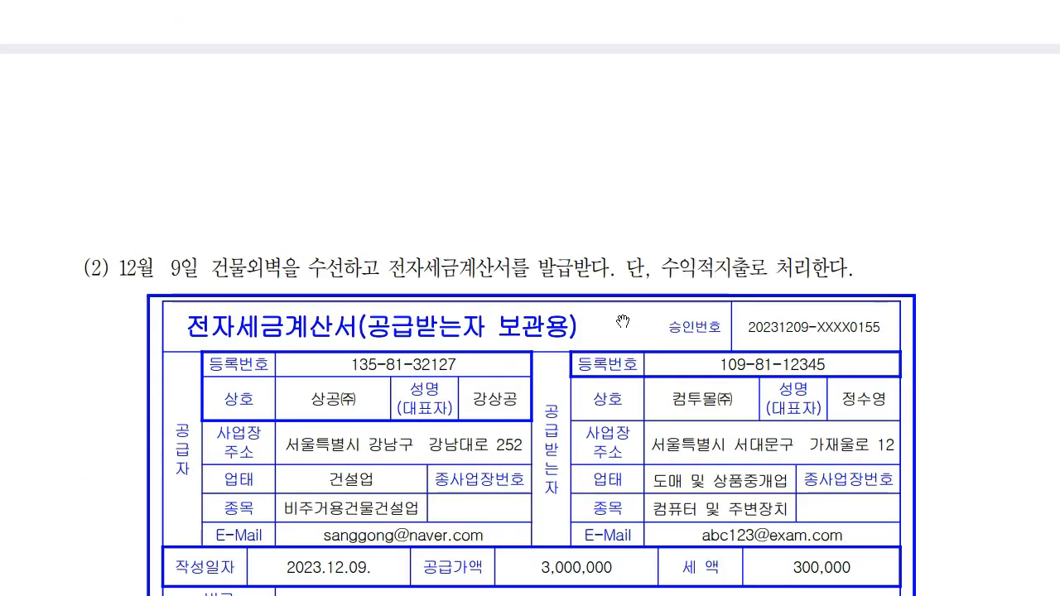
pyautogui.scroll(-1, 656, 212)
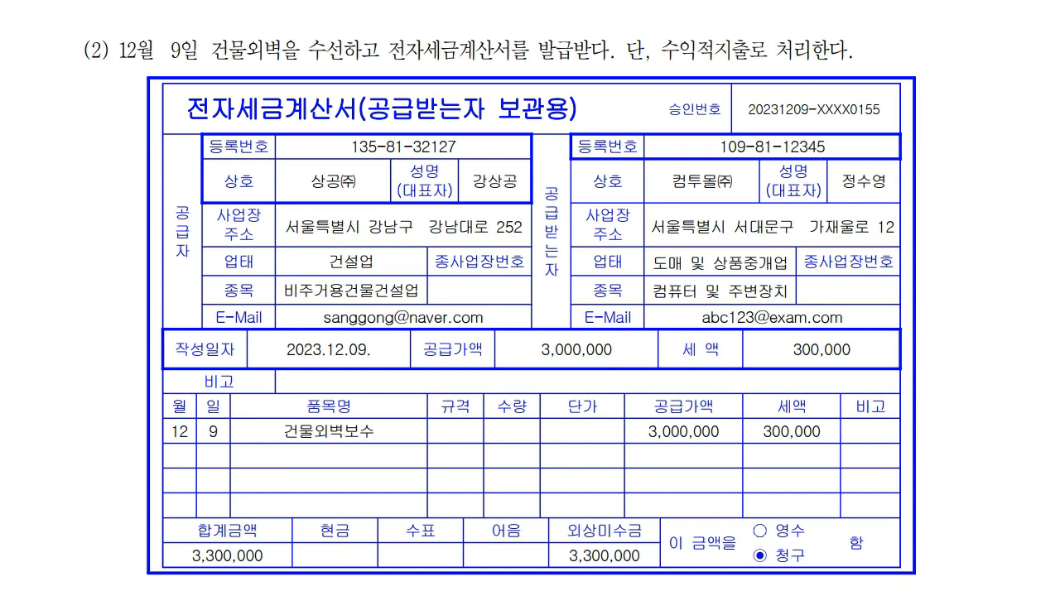
pyautogui.moveTo(212, 58); pyautogui.dragTo(255, 56)
pyautogui.moveTo(656, 60)
pyautogui.mouseDown()
pyautogui.moveTo(740, 56)
pyautogui.moveTo(835, 23)
pyautogui.moveTo(832, 35)
pyautogui.moveTo(869, 31)
pyautogui.mouseUp()
pyautogui.moveTo(891, 26)
pyautogui.mouseDown()
pyautogui.moveTo(901, 39)
pyautogui.moveTo(1005, 25)
pyautogui.moveTo(1010, 38)
pyautogui.mouseUp()
pyautogui.moveTo(921, 37); pyautogui.dragTo(1016, 36)
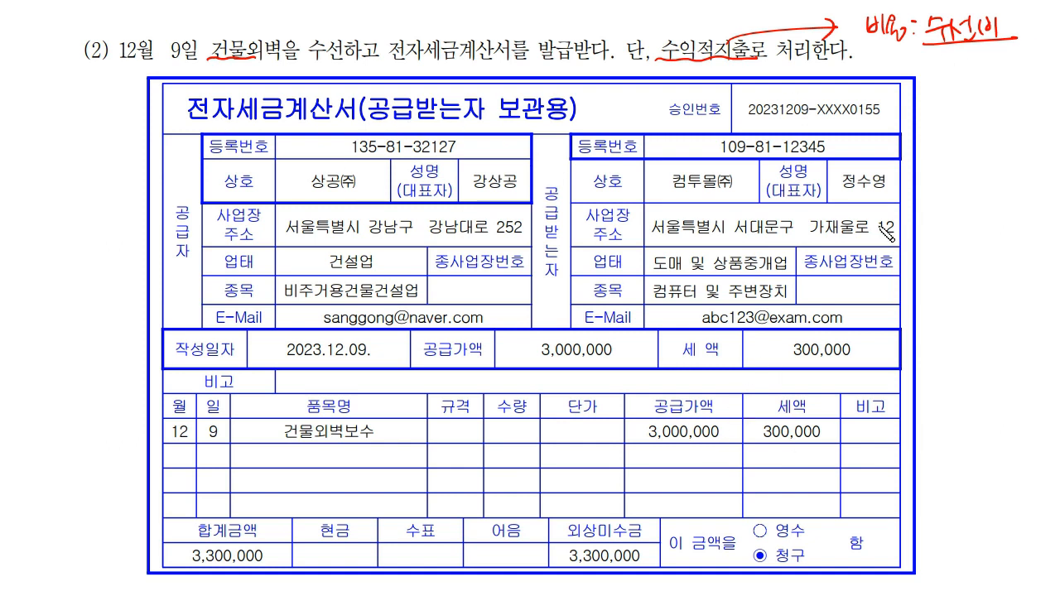
pyautogui.moveTo(945, 71)
pyautogui.mouseDown()
pyautogui.moveTo(965, 91)
pyautogui.moveTo(1012, 71)
pyautogui.mouseUp()
pyautogui.moveTo(1016, 83)
pyautogui.mouseDown()
pyautogui.moveTo(910, 106)
pyautogui.moveTo(931, 118)
pyautogui.mouseUp()
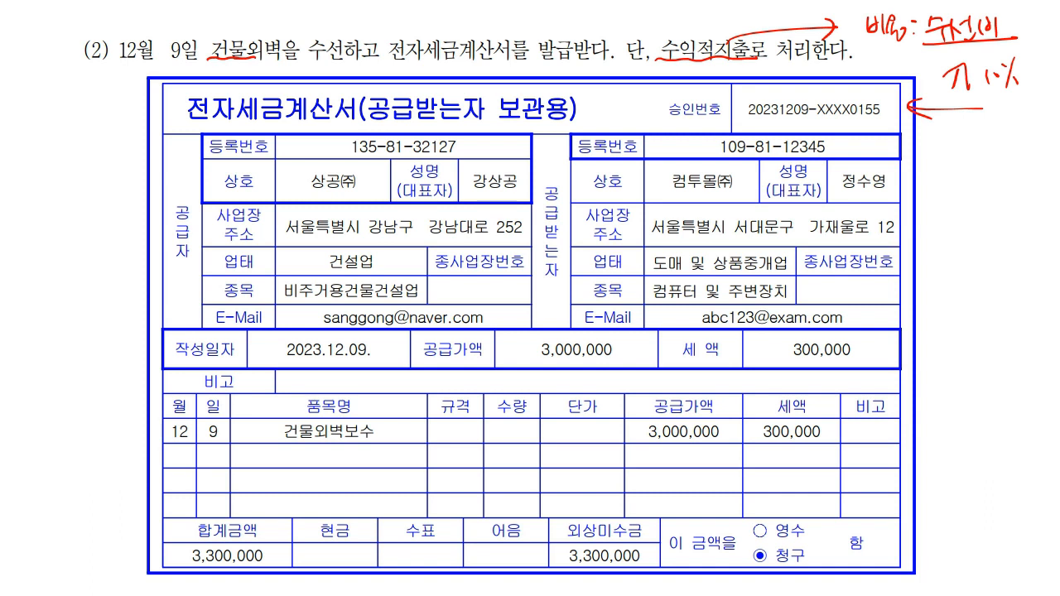
# Step: Switch to the accounting program and start a slip dated 12월 09일 in 매입매출전표입력 with the purchase type 51. 과세
pyautogui.hotkey('alt', 'Tab')
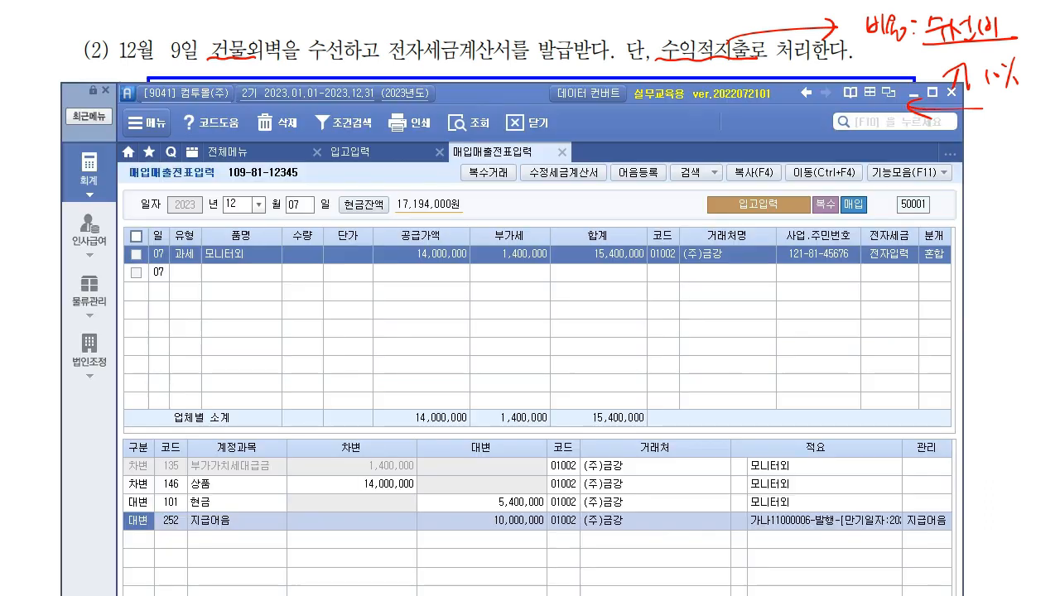
pyautogui.moveTo(489, 90); pyautogui.dragTo(489, 176)
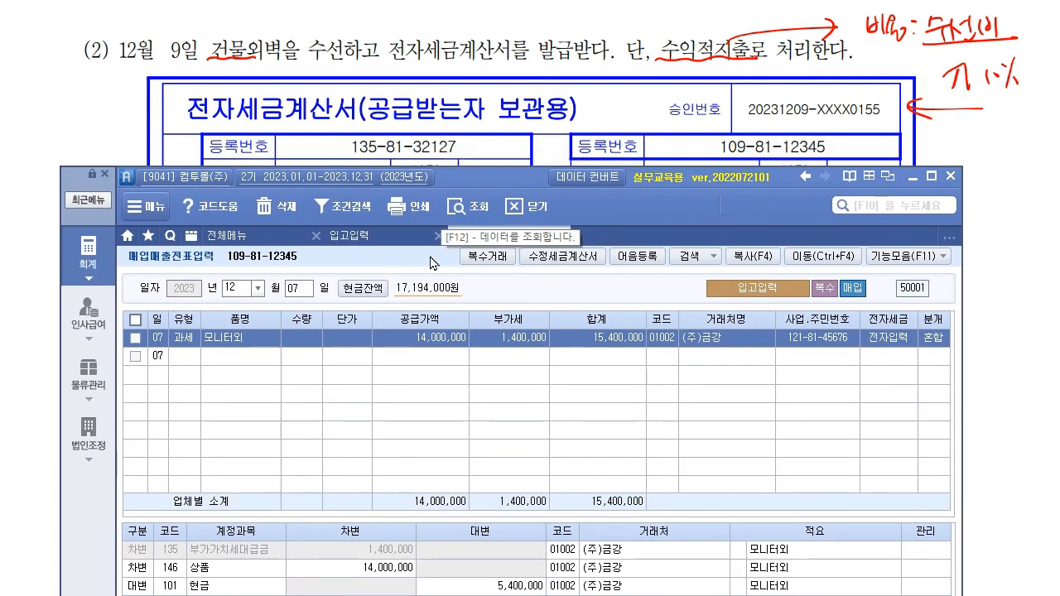
pyautogui.click(307, 290)
pyautogui.write('9')
pyautogui.press('Return')
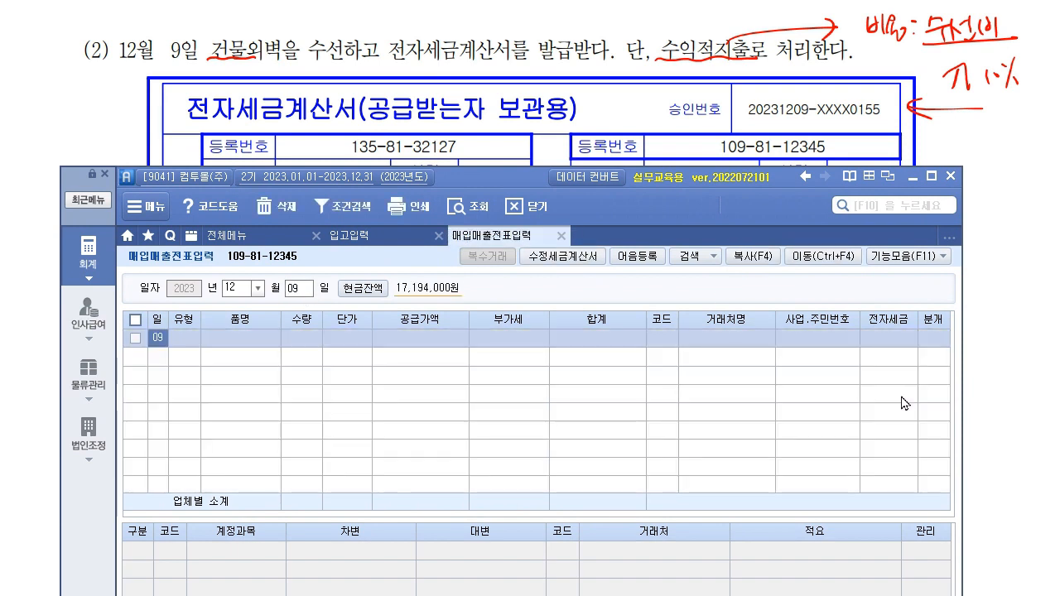
pyautogui.press('Return')
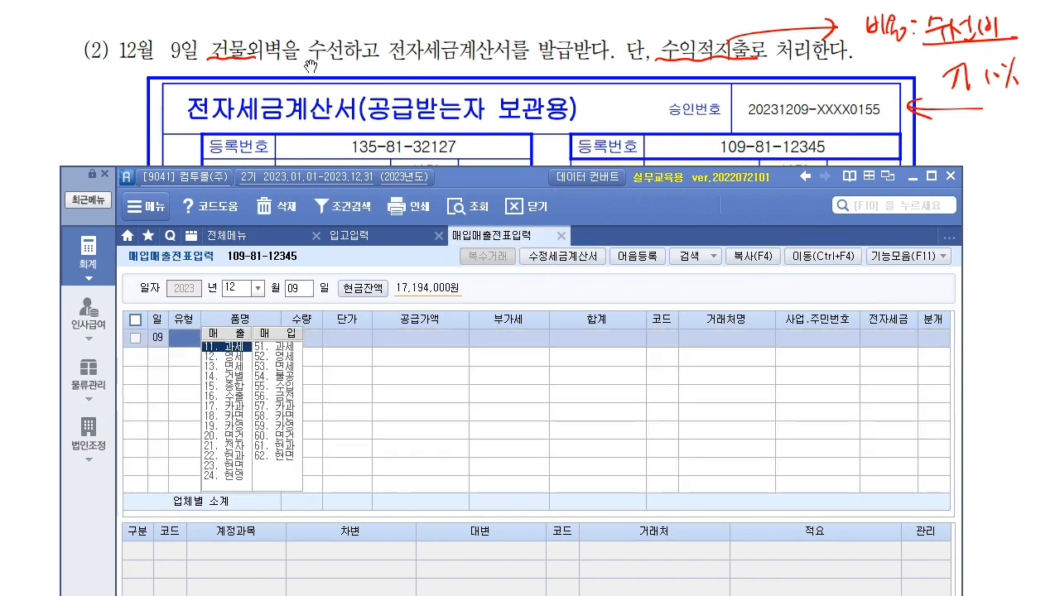
pyautogui.click(280, 347)
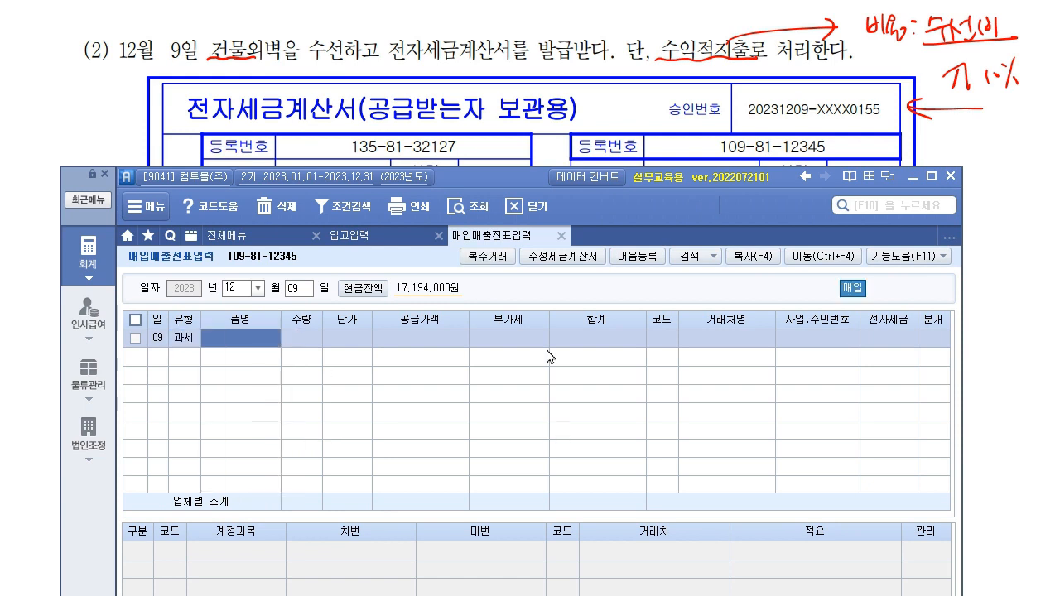
# Step: Enter 건물외벽보수 as the slip's 품명 and 3,000,000 as its 공급가액, keeping the tax invoice readable
pyautogui.write('건')
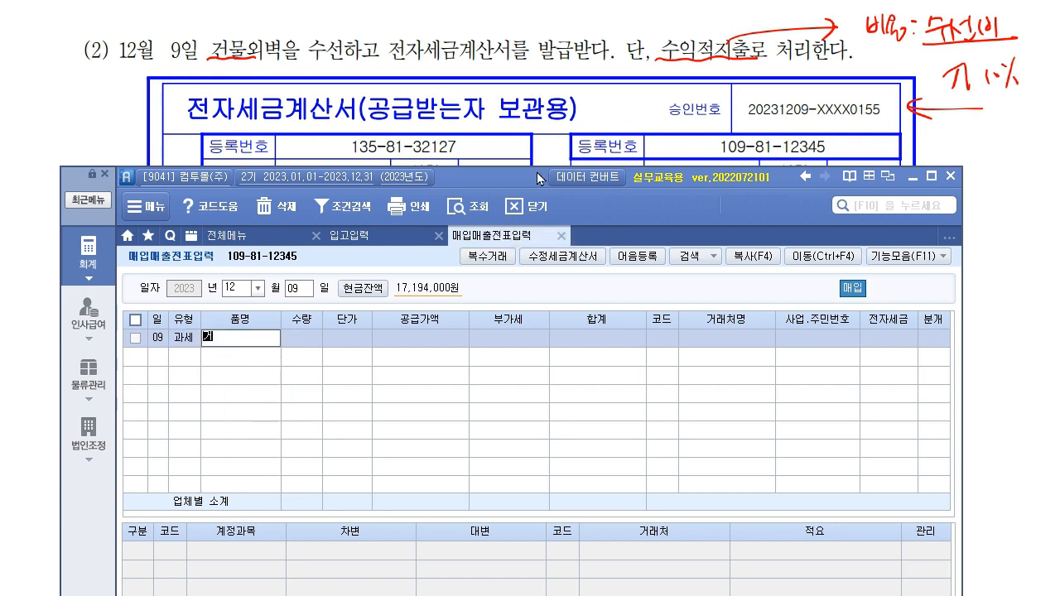
pyautogui.write('물외벽ㅂ')
pyautogui.write('보수')
pyautogui.press('Return')
pyautogui.press('Return')
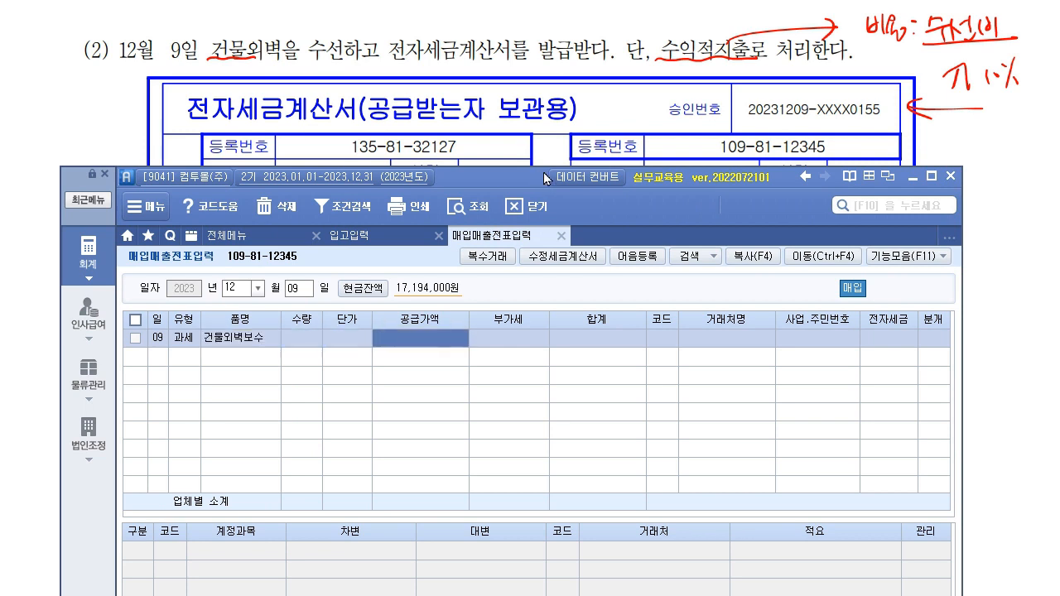
pyautogui.moveTo(537, 173); pyautogui.dragTo(535, 380)
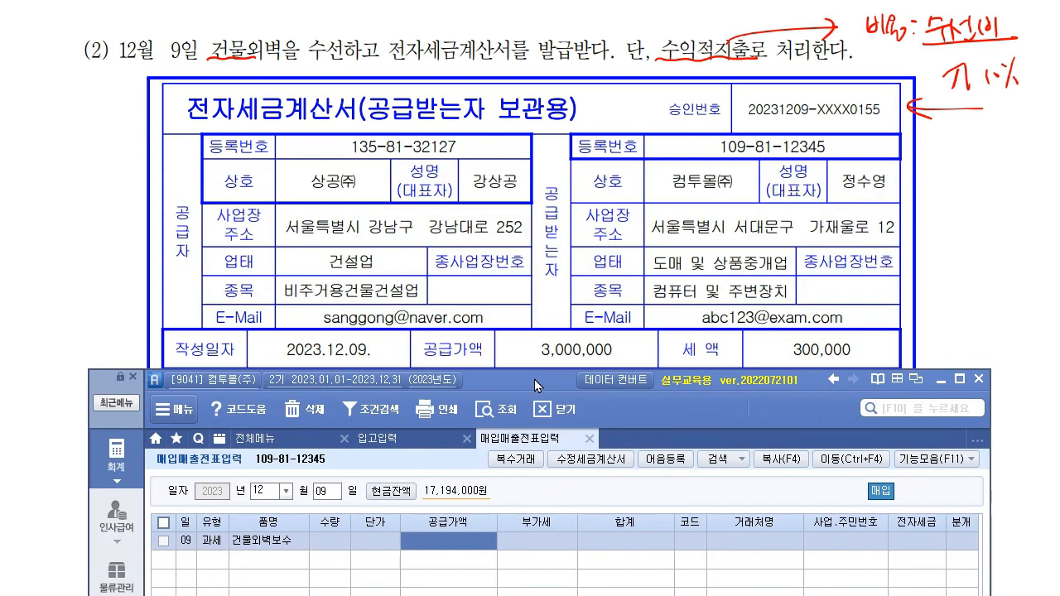
pyautogui.write('3000000')
pyautogui.press('Return')
pyautogui.press('Return')
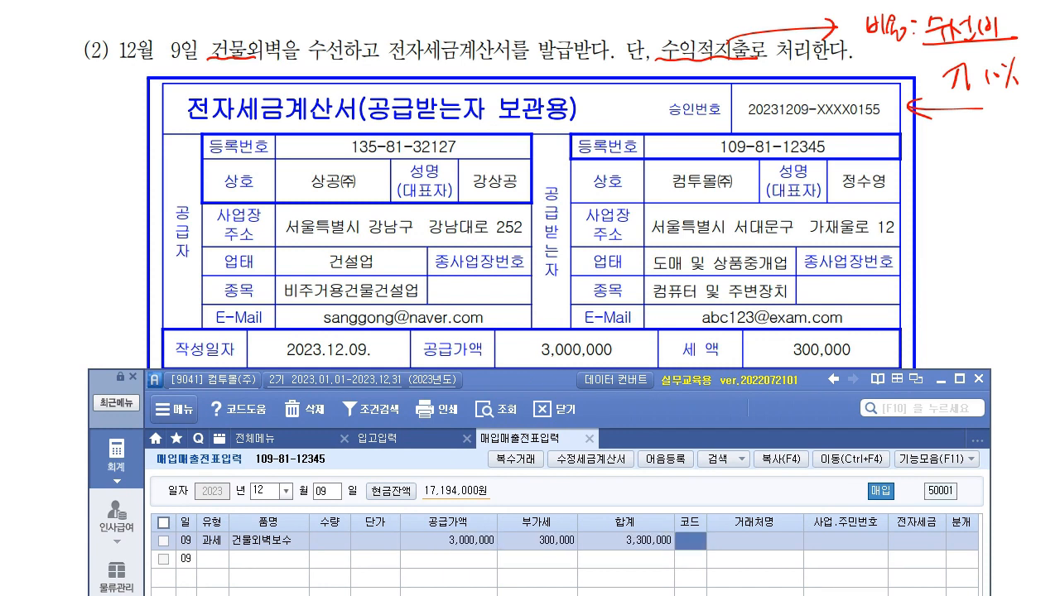
# Step: Assign 상공(주) as the slip's 거래처 and set its 전자세금 field to 전자입력
pyautogui.press('F2')
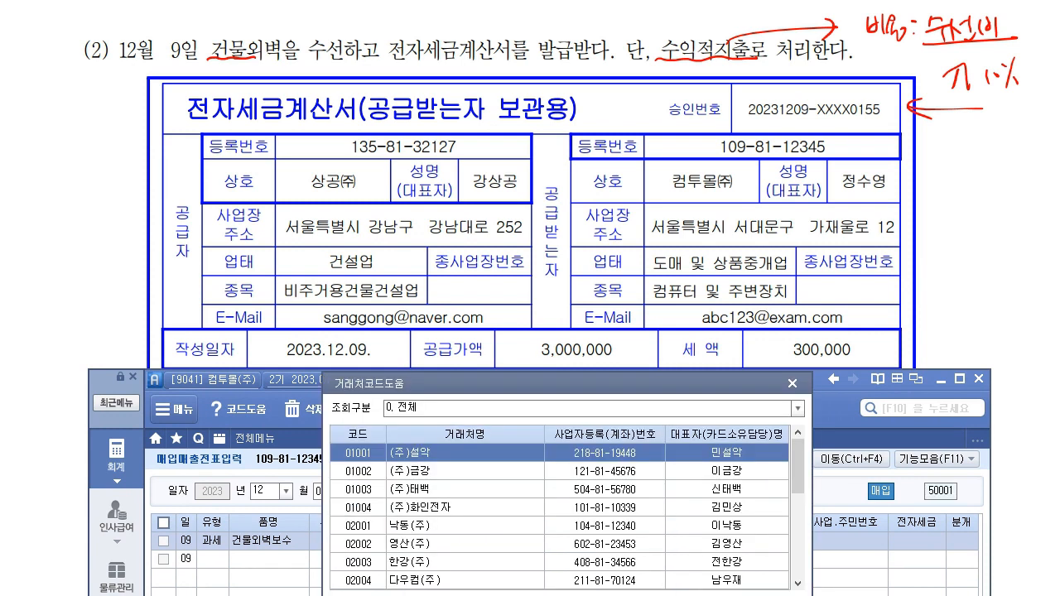
pyautogui.write('상공')
pyautogui.press('Return')
pyautogui.press('Return')
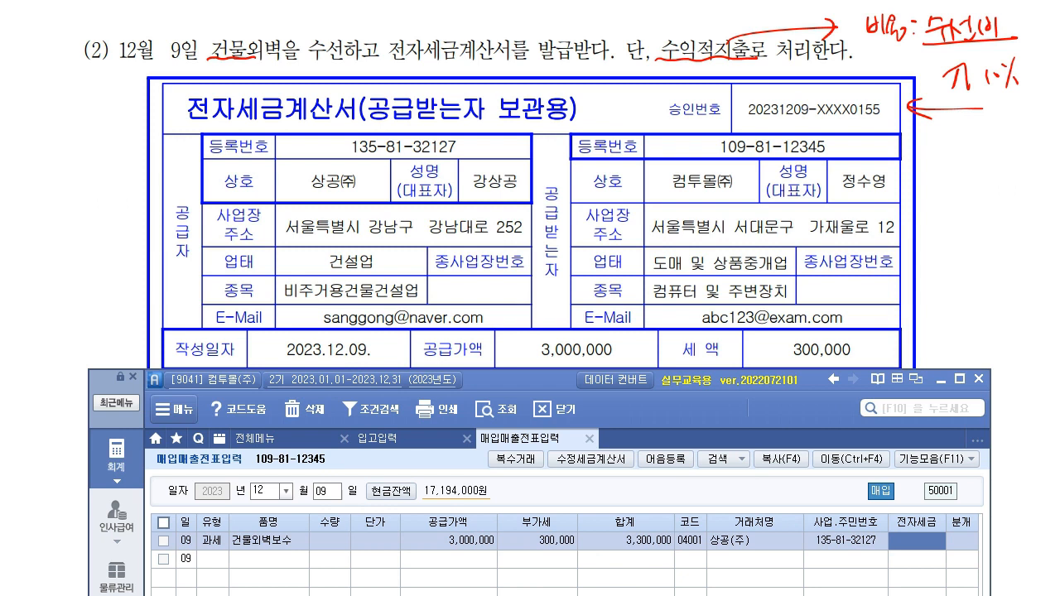
pyautogui.write('1')
pyautogui.press('Return')
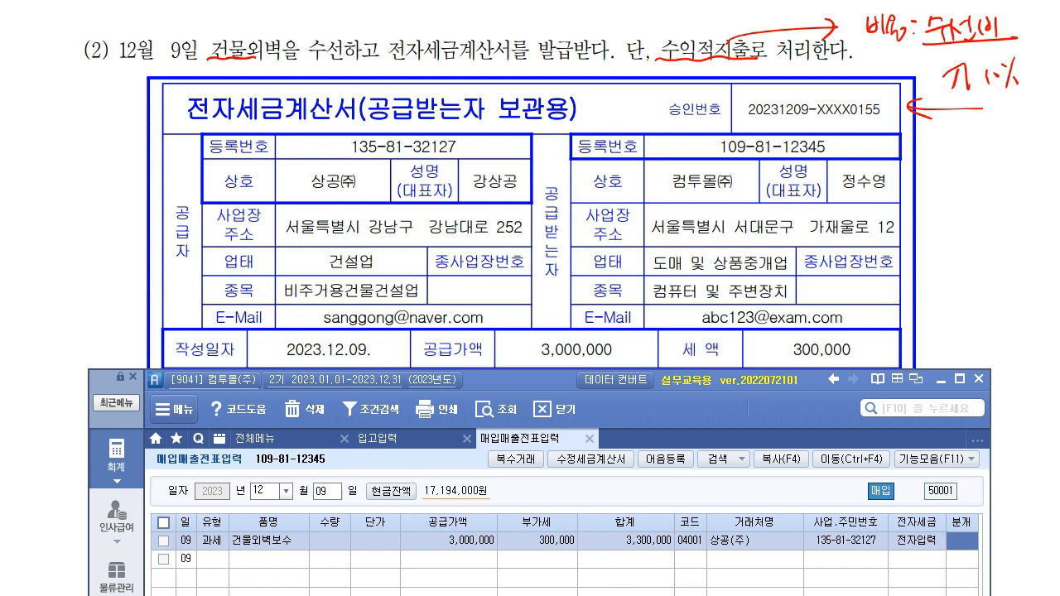
# Step: Set the slip's 분개 to 혼합, check the invoice's payment details, and clear the red marks from the screen
pyautogui.write('3')
pyautogui.press('Return')
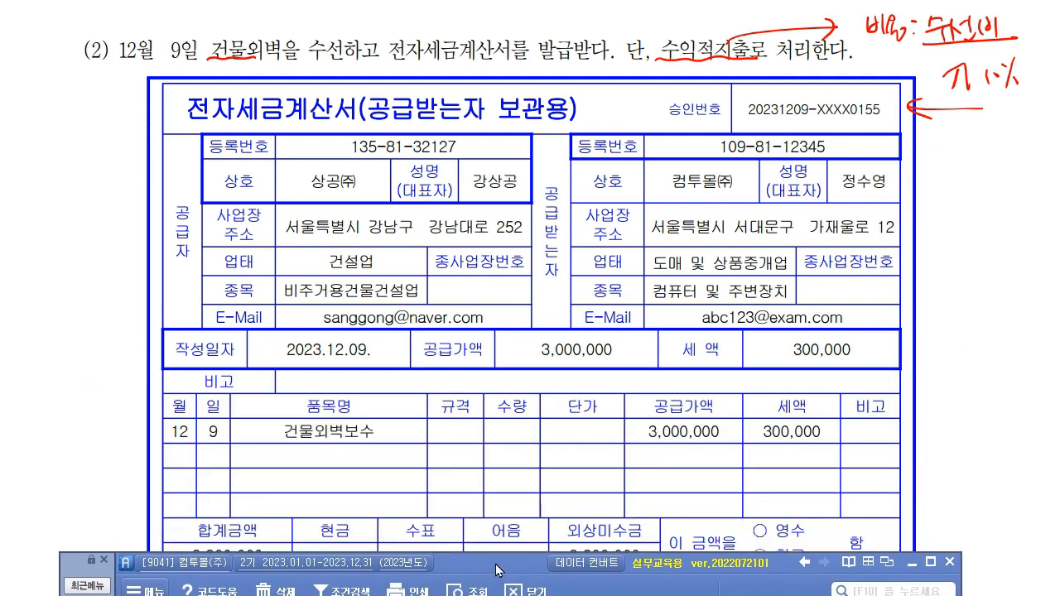
pyautogui.moveTo(535, 595); pyautogui.dragTo(547, 594)
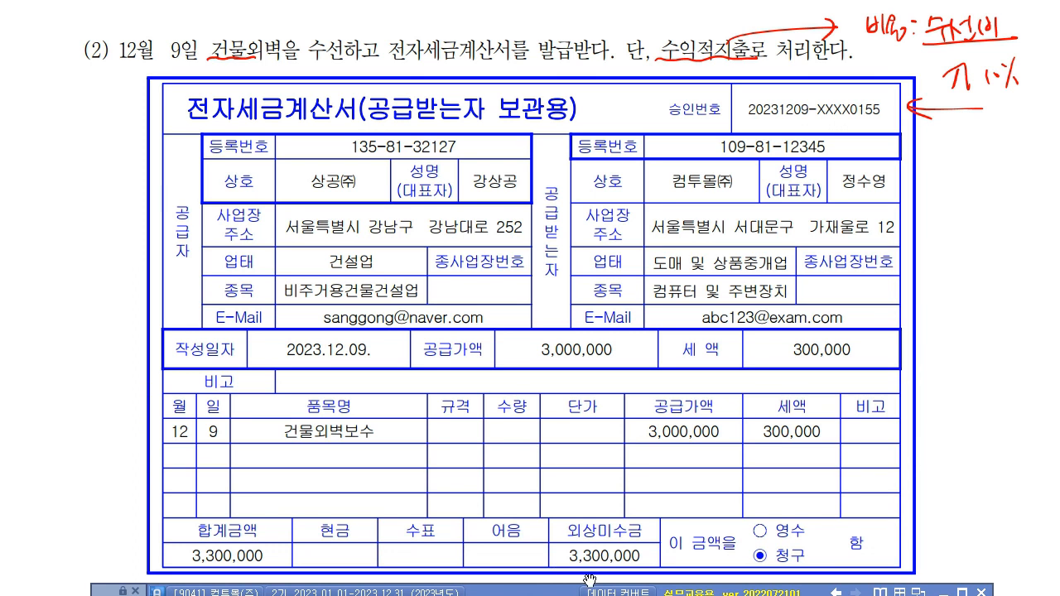
pyautogui.moveTo(555, 593); pyautogui.dragTo(525, 1)
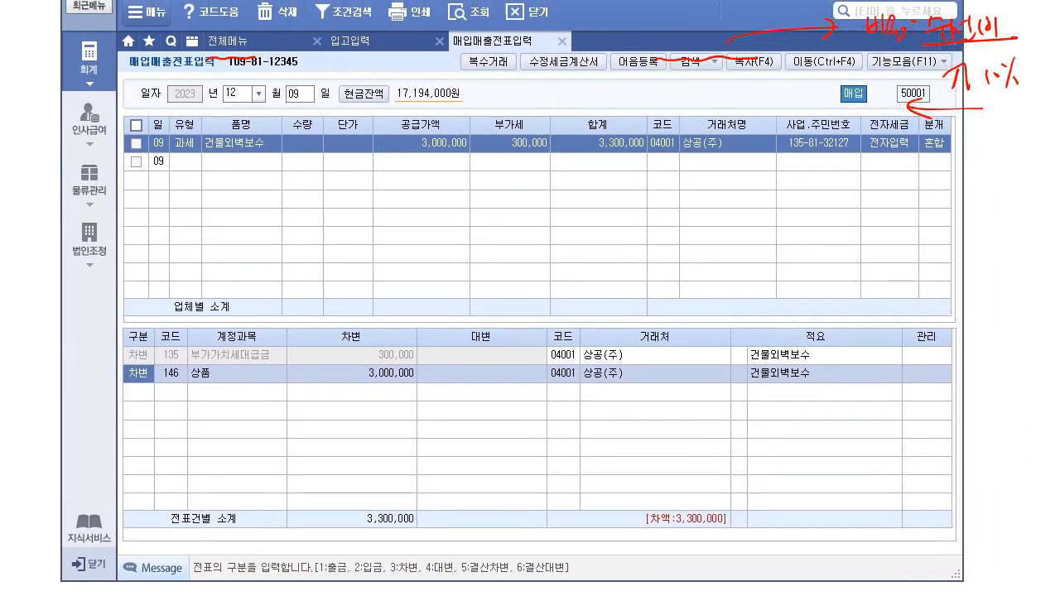
pyautogui.press('Escape')
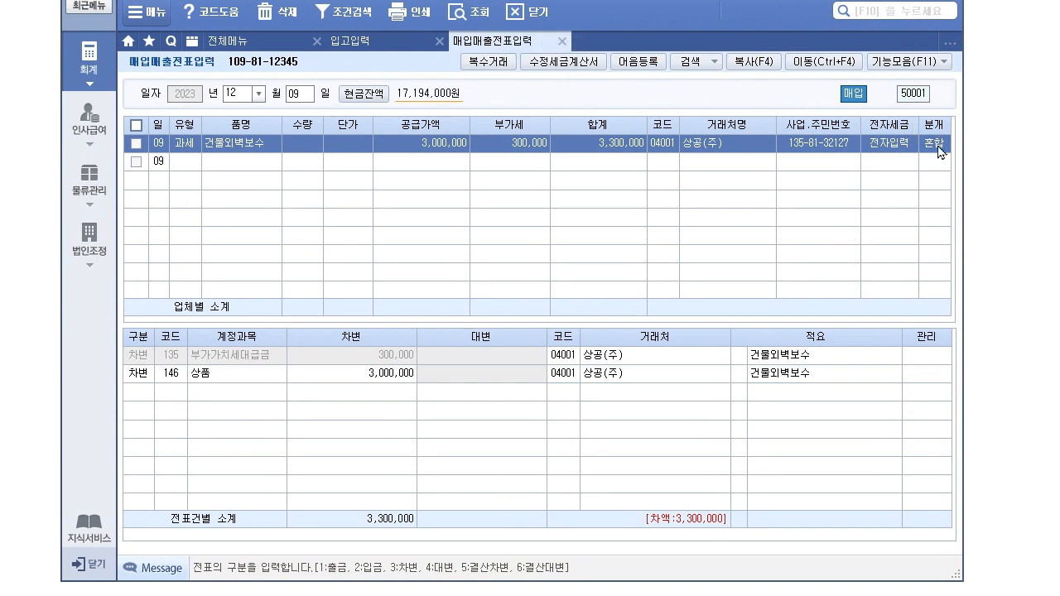
# Step: Try 외상 as the slip's 분개, check the account codes of its 외상매입금 and 상품 lines, and return it to 혼합
pyautogui.click(179, 379)
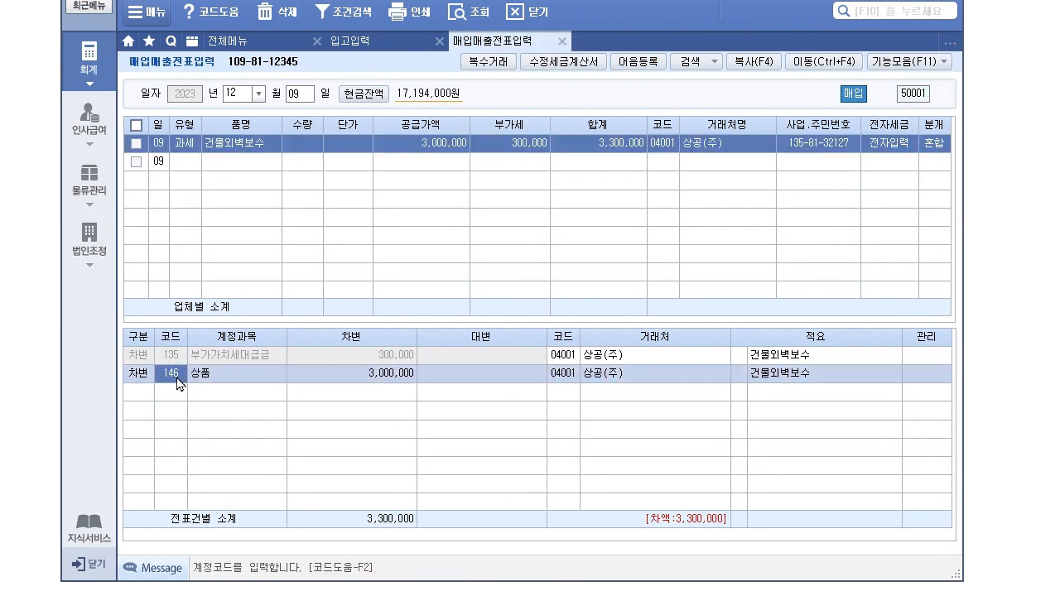
pyautogui.click(946, 146)
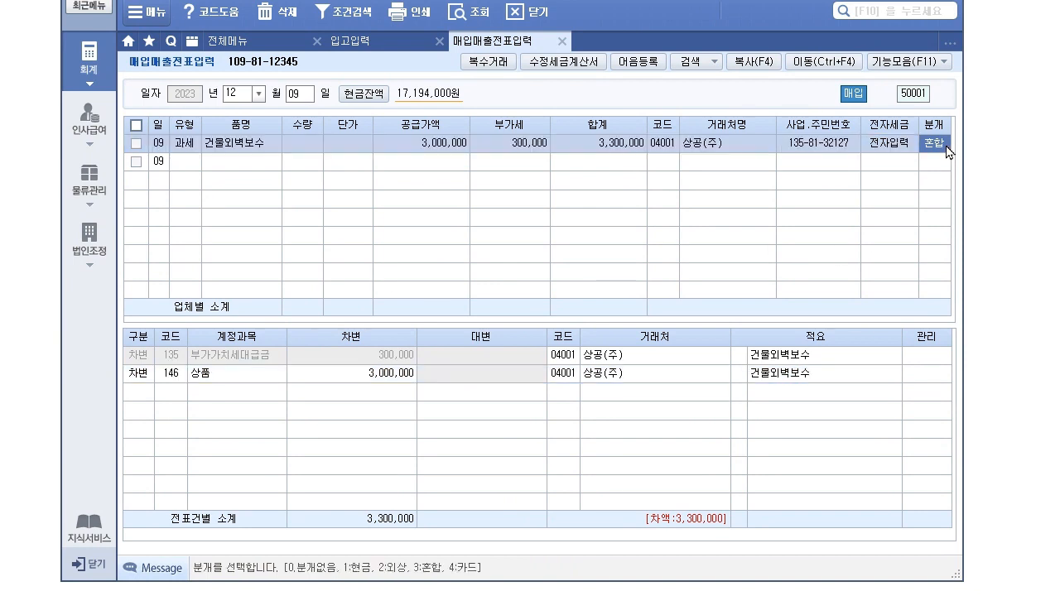
pyautogui.press('2')
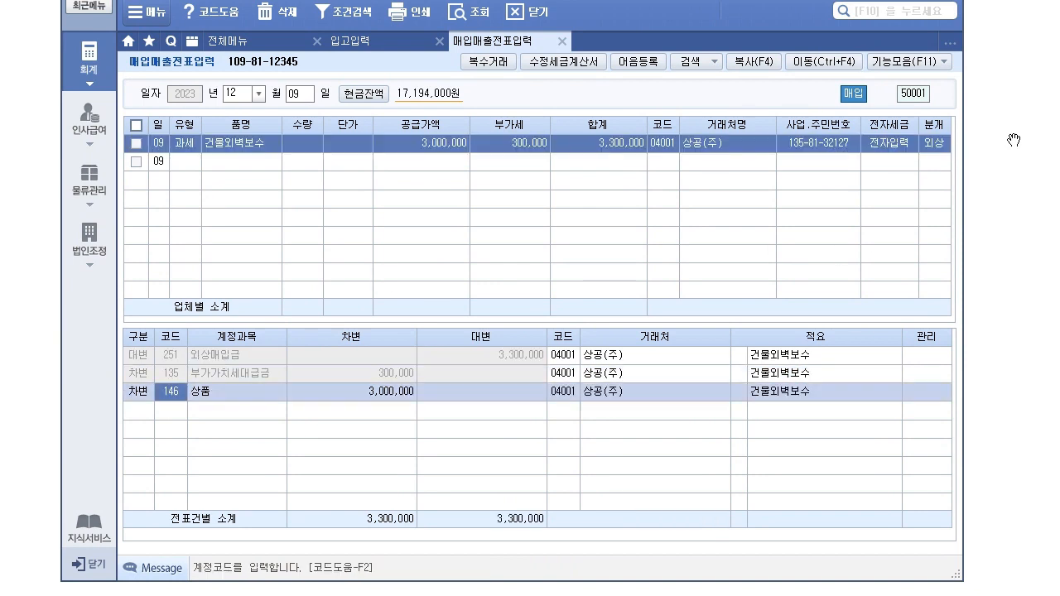
pyautogui.click(172, 357)
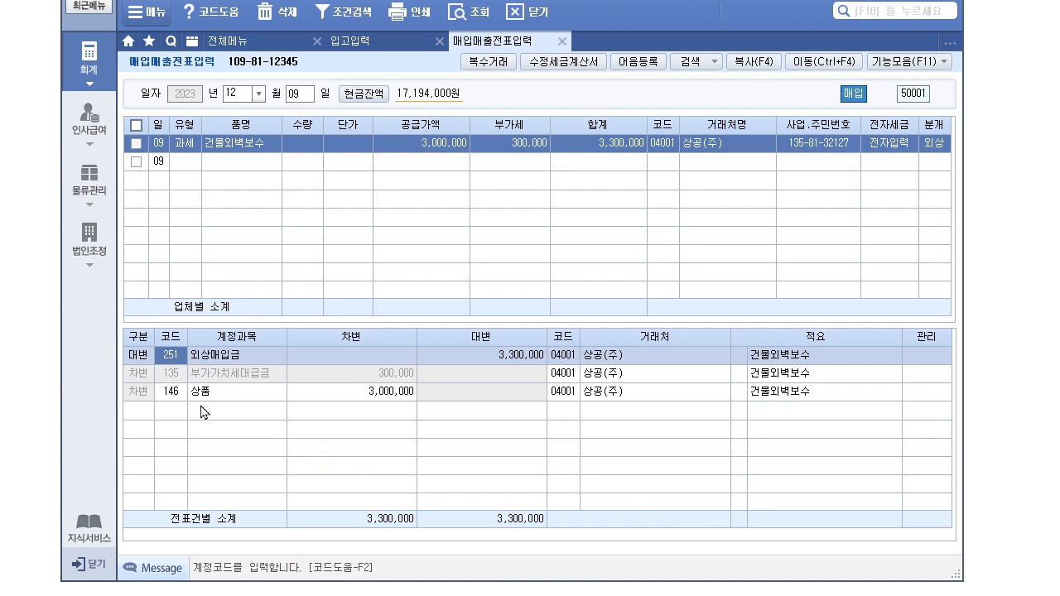
pyautogui.click(177, 397)
pyautogui.click(181, 363)
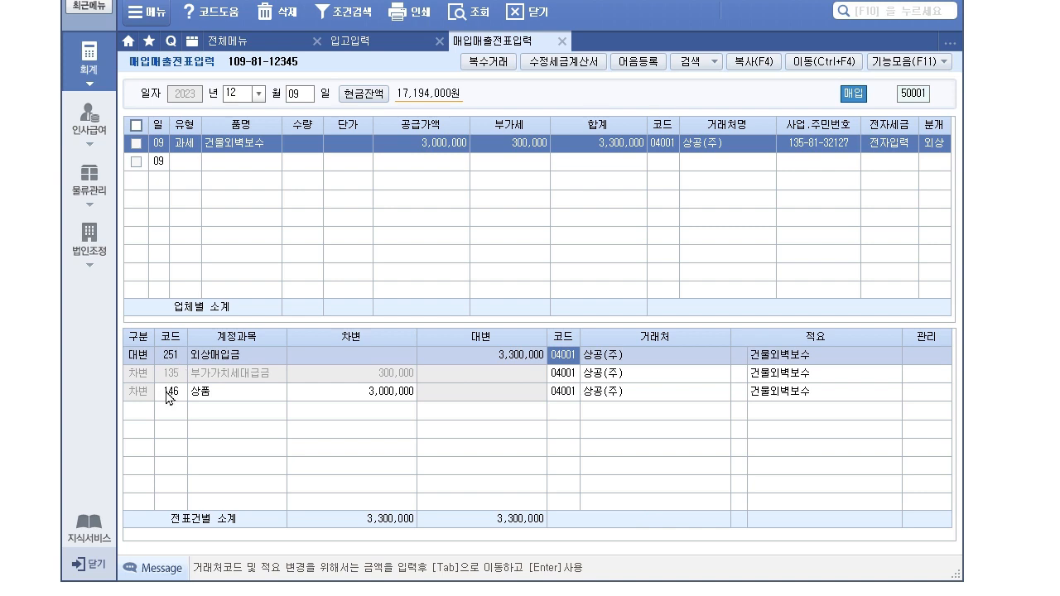
pyautogui.click(170, 392)
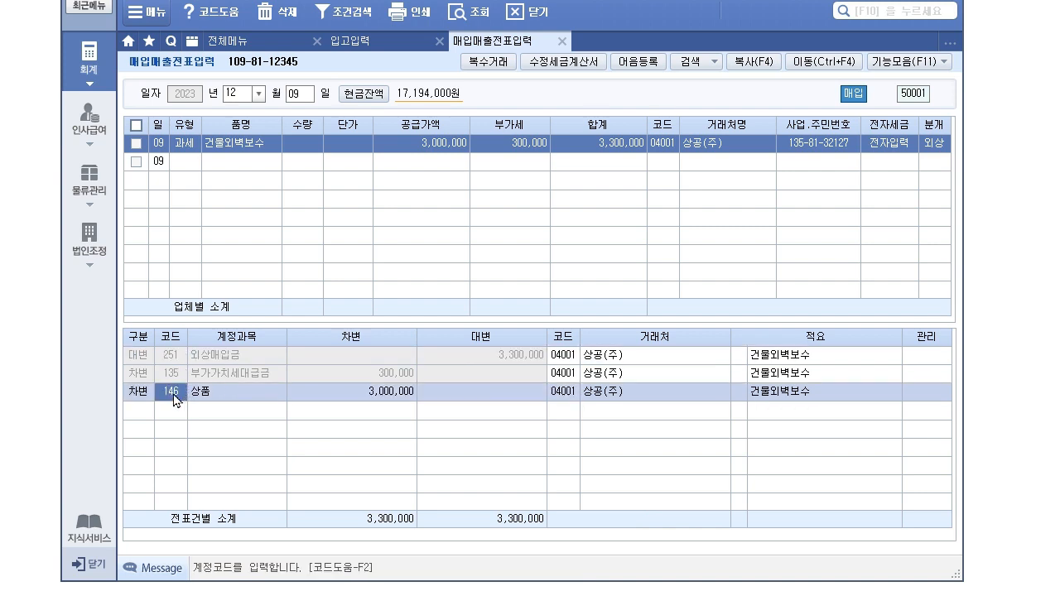
pyautogui.click(171, 365)
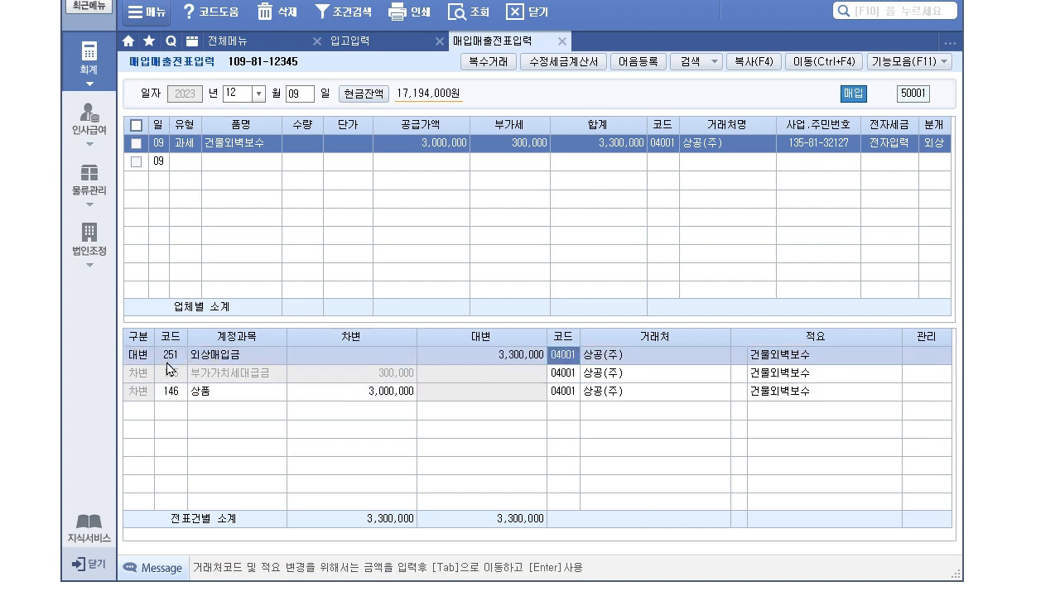
pyautogui.click(936, 145)
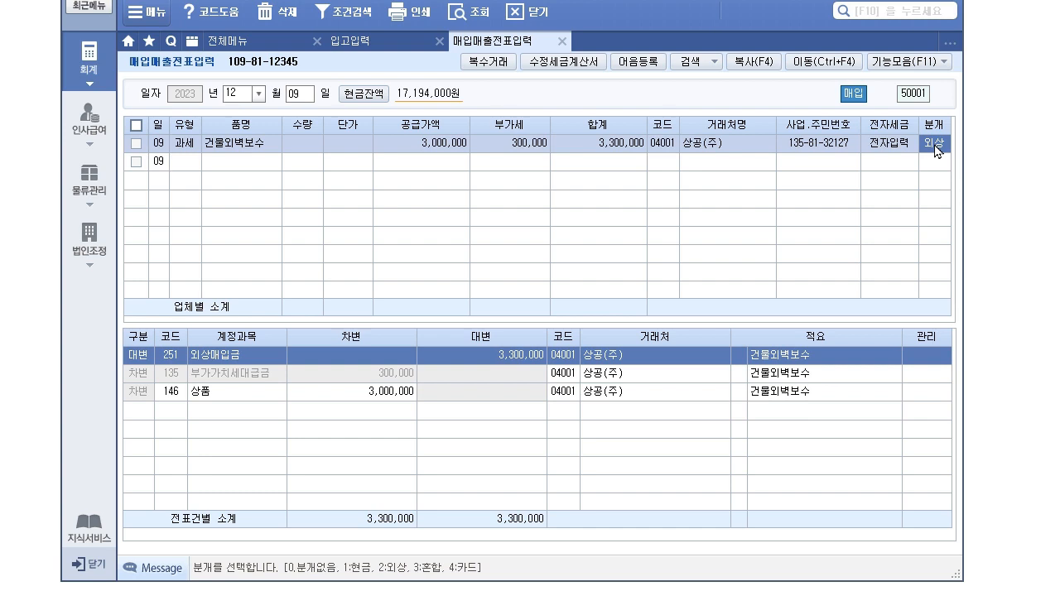
pyautogui.write('3')
pyautogui.press('Return')
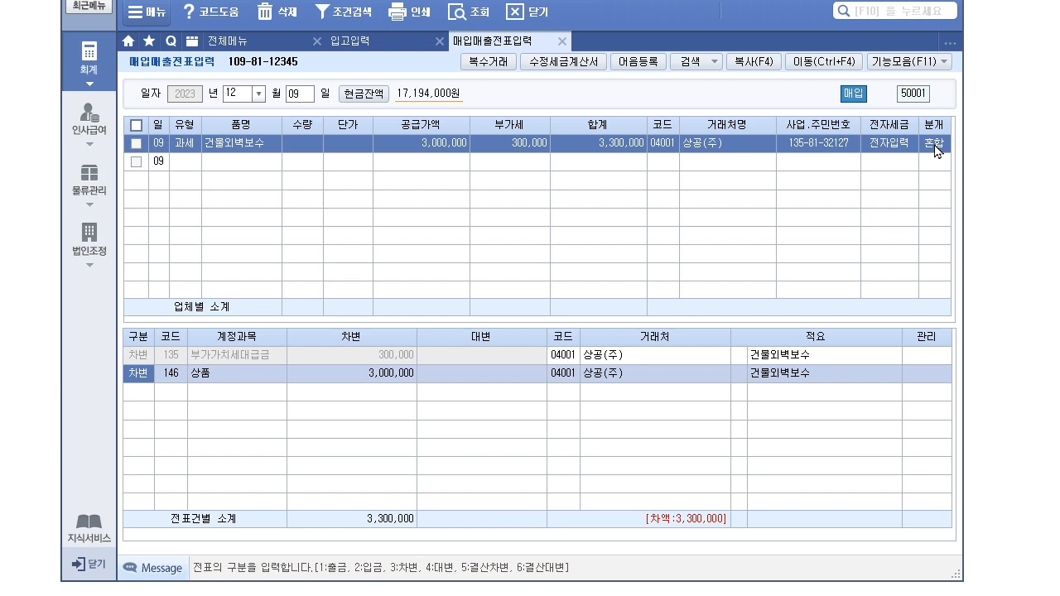
# Step: Replace the 상품 account on the slip's 차변 line with 820 수선비
pyautogui.press('Return')
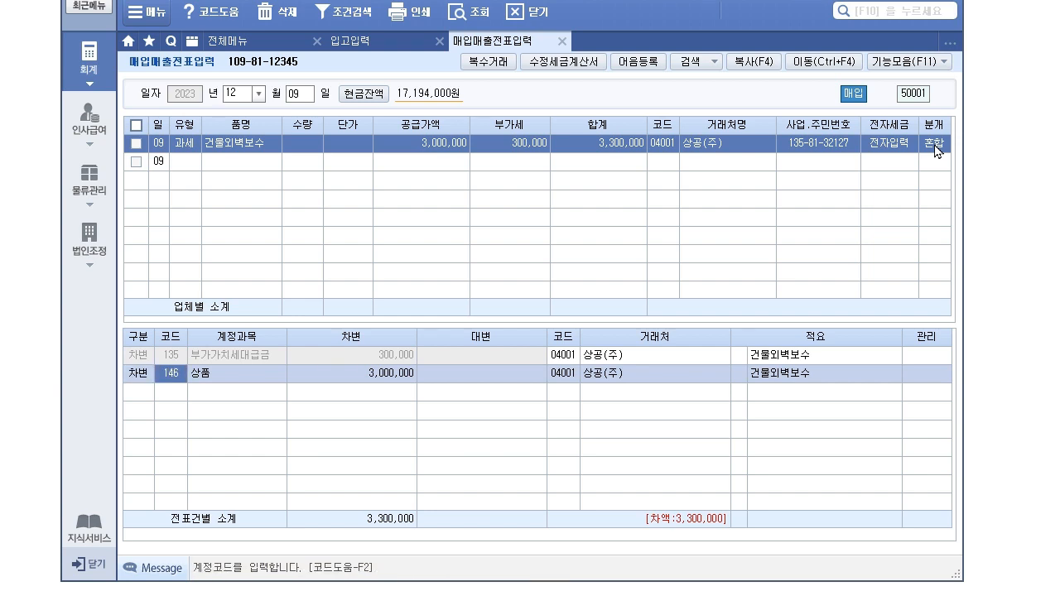
pyautogui.press('F2')
pyautogui.write('순서')
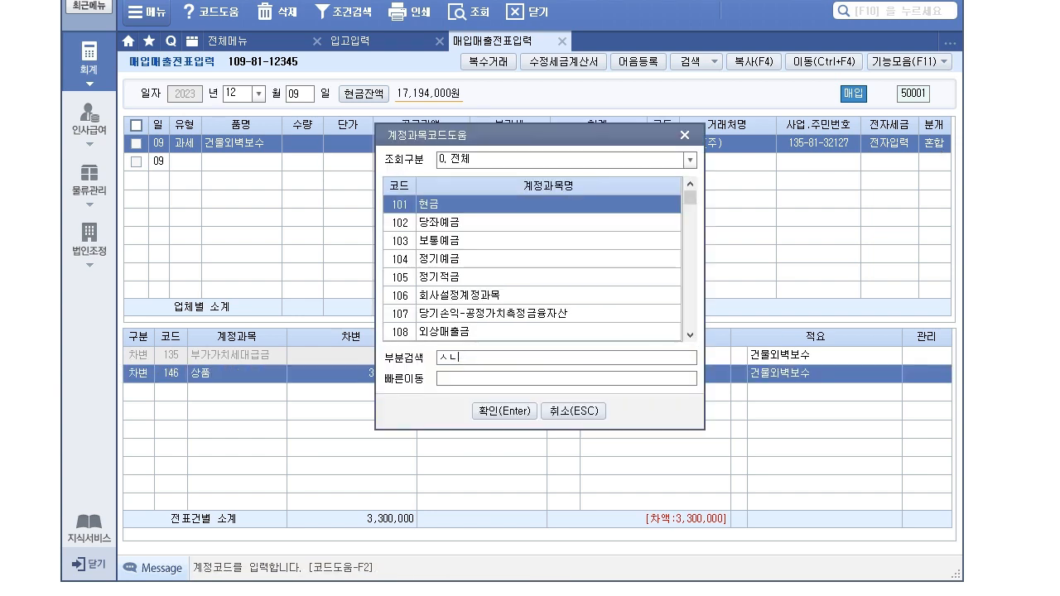
pyautogui.write('수선')
pyautogui.press('Return')
pyautogui.press('Down')
pyautogui.press('Down')
pyautogui.press('Down')
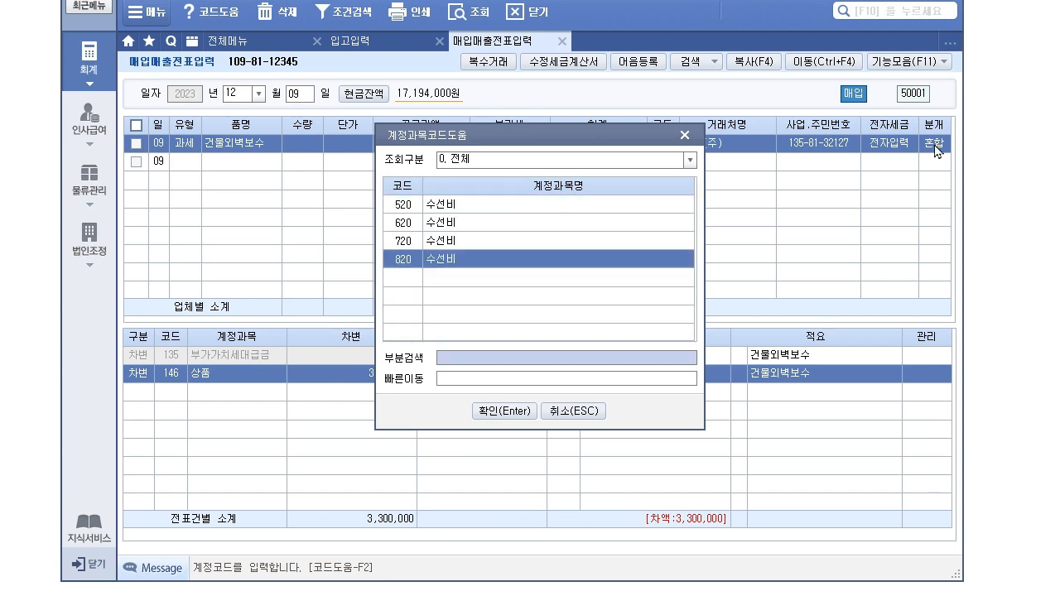
pyautogui.press('Return')
pyautogui.press('Return')
# Step: Add a 대변 line with account 253 미지급금 and amount 3,300,000 to the 12월 9일 slip and reselect the slip to view its lines
pyautogui.write('4')
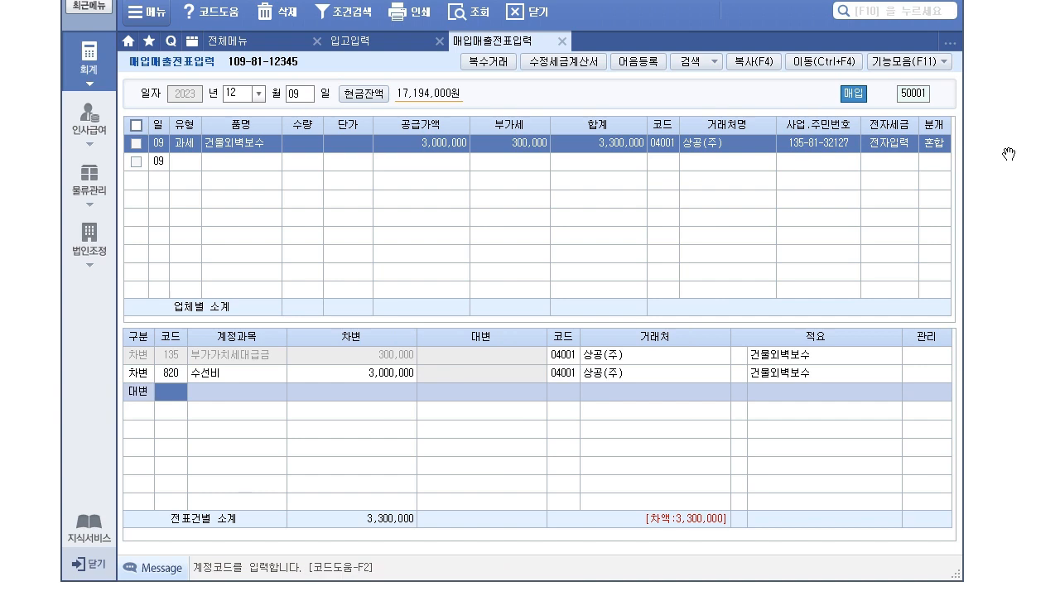
pyautogui.write('253')
pyautogui.press('Return')
pyautogui.write('3')
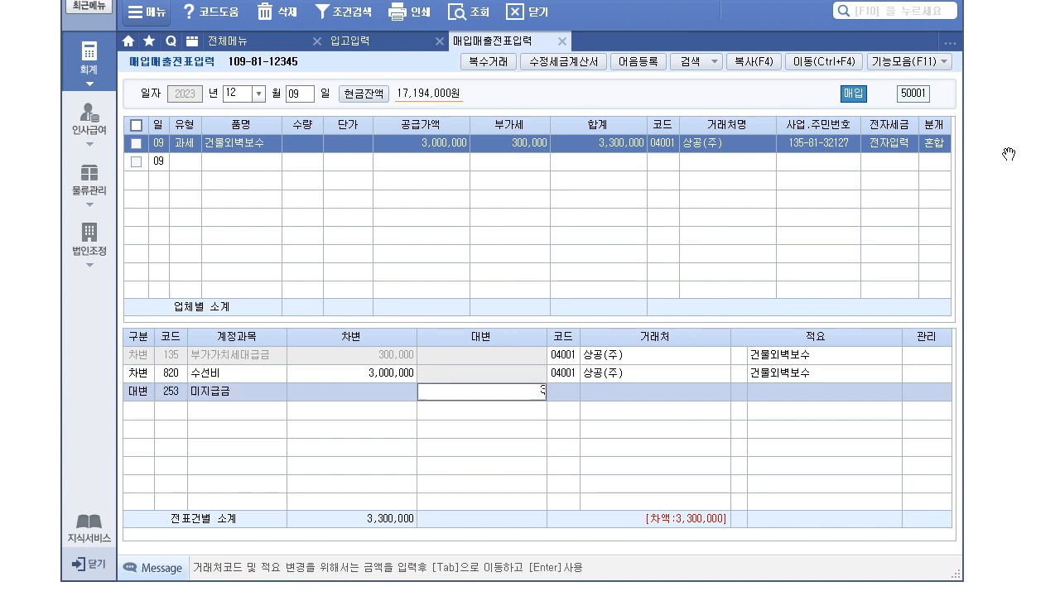
pyautogui.write(',300,000')
pyautogui.press('Return')
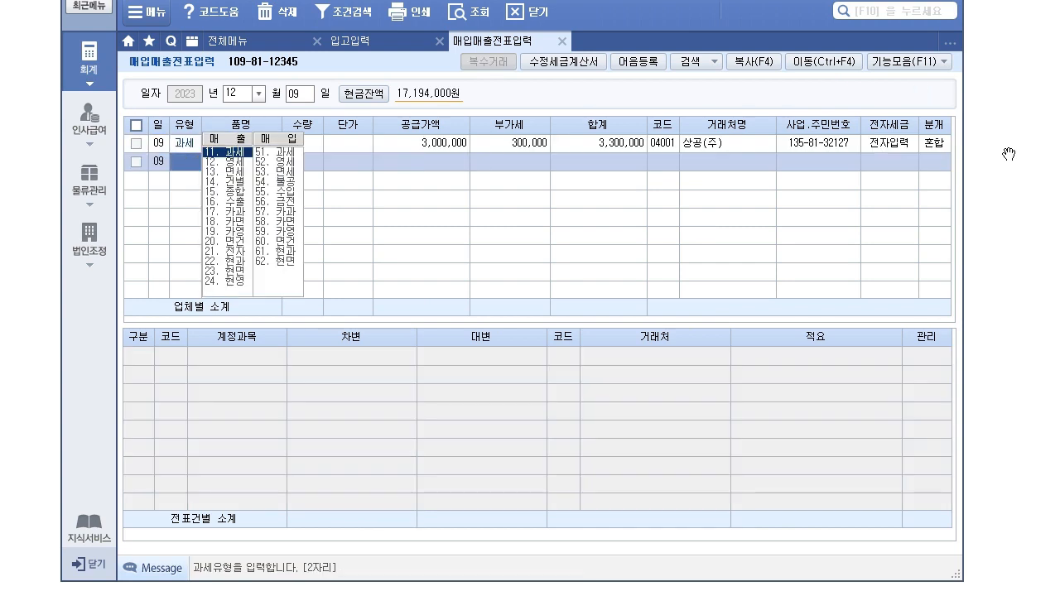
pyautogui.click(945, 145)
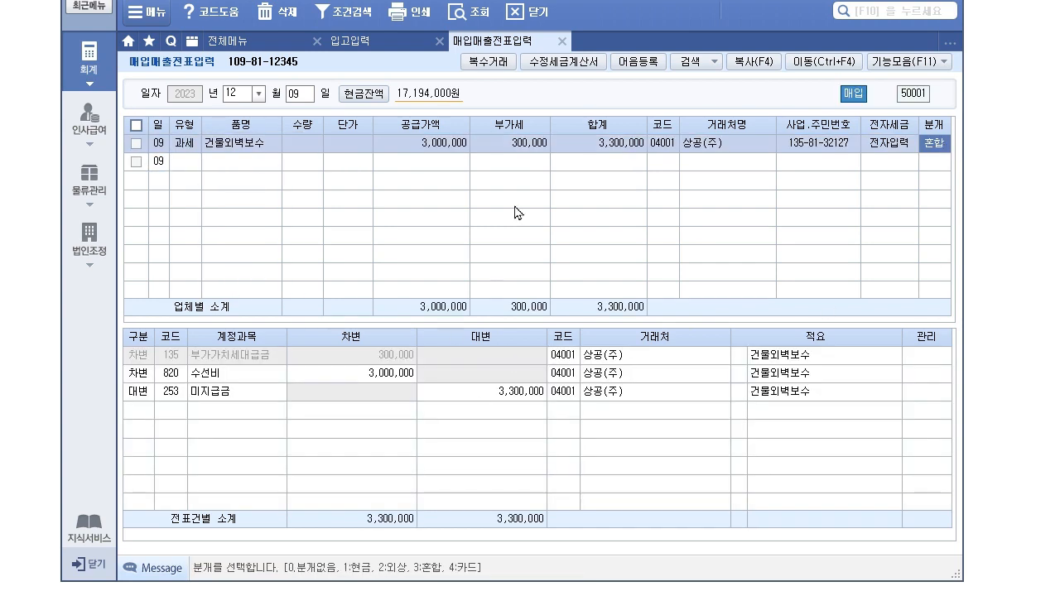
# Step: Check the 12월 9일 tax invoice in the question sheet and go on to the 12월 22일 card receipt in item (3)
pyautogui.moveTo(515, 1); pyautogui.dragTo(540, 570)
pyautogui.moveTo(618, 436); pyautogui.dragTo(622, 379)
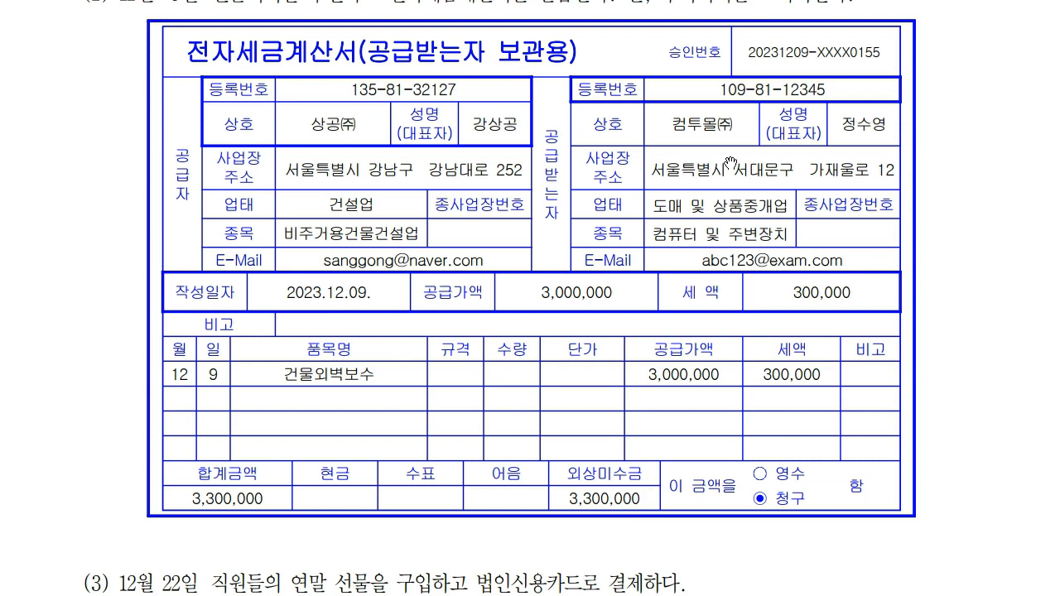
pyautogui.scroll(1, 728, 200)
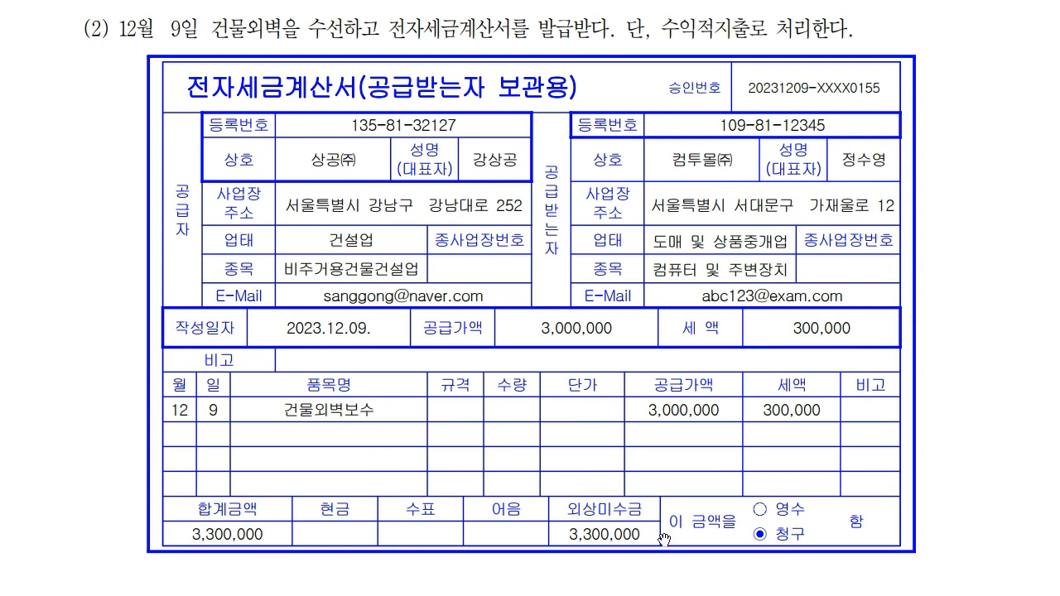
pyautogui.scroll(-3, 663, 539)
pyautogui.scroll(-3, 763, 427)
pyautogui.scroll(-8, 762, 427)
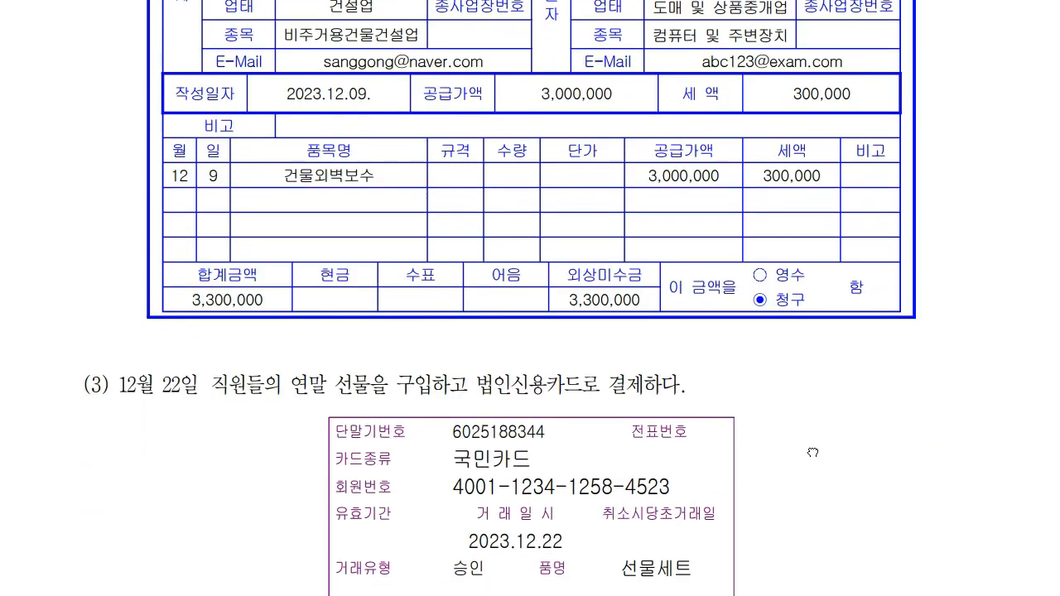
pyautogui.scroll(-1, 912, 319)
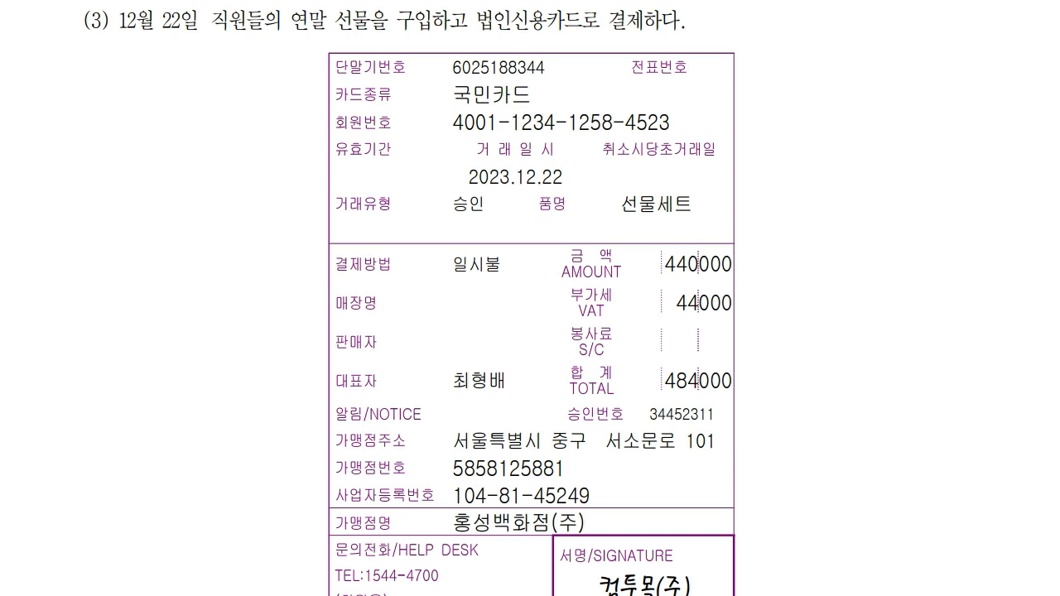
# Step: Examine the 12월 22일 receipt's 선물세트 item, amount, VAT and card type, noting the transaction type in red beside the question and clearing the receipt's marks
pyautogui.moveTo(623, 215); pyautogui.dragTo(699, 214)
pyautogui.moveTo(741, 259); pyautogui.dragTo(770, 271)
pyautogui.moveTo(758, 315)
pyautogui.mouseDown()
pyautogui.moveTo(756, 304)
pyautogui.moveTo(779, 320)
pyautogui.mouseUp()
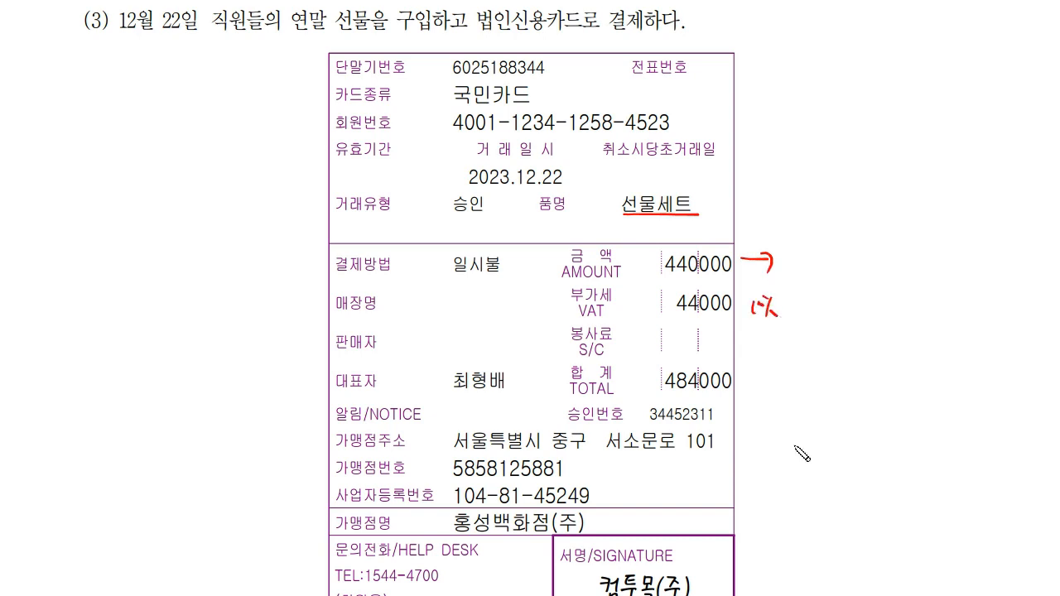
pyautogui.moveTo(819, 23)
pyautogui.mouseDown()
pyautogui.moveTo(820, 49)
pyautogui.moveTo(872, 33)
pyautogui.moveTo(889, 50)
pyautogui.mouseUp()
pyautogui.click(848, 51)
pyautogui.moveTo(908, 41); pyautogui.dragTo(903, 54)
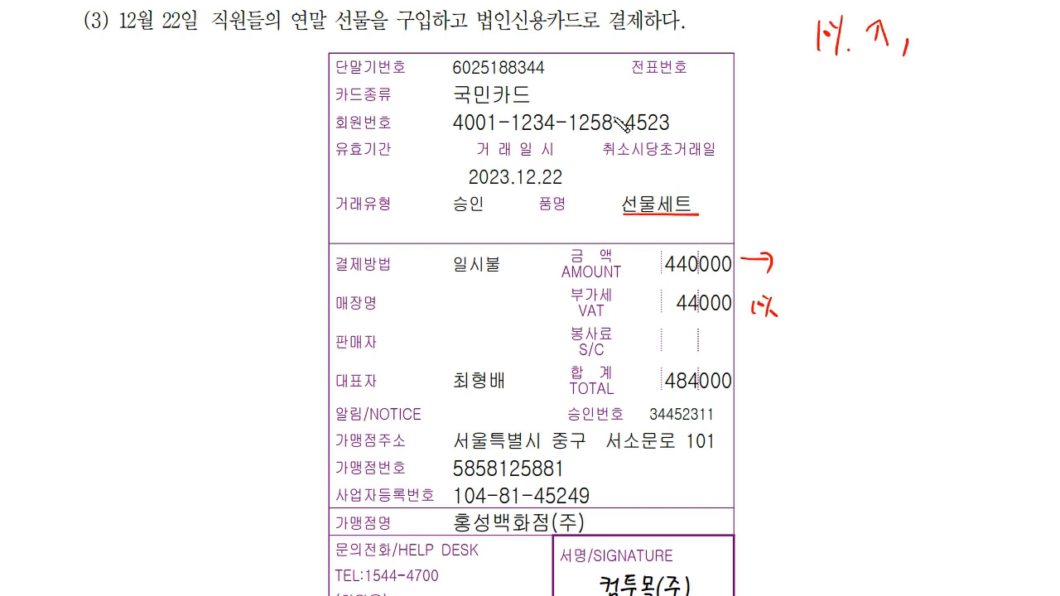
pyautogui.moveTo(453, 94); pyautogui.dragTo(527, 98)
pyautogui.moveTo(938, 25)
pyautogui.mouseDown()
pyautogui.moveTo(919, 51)
pyautogui.moveTo(966, 41)
pyautogui.mouseUp()
pyautogui.moveTo(816, 50); pyautogui.dragTo(976, 50)
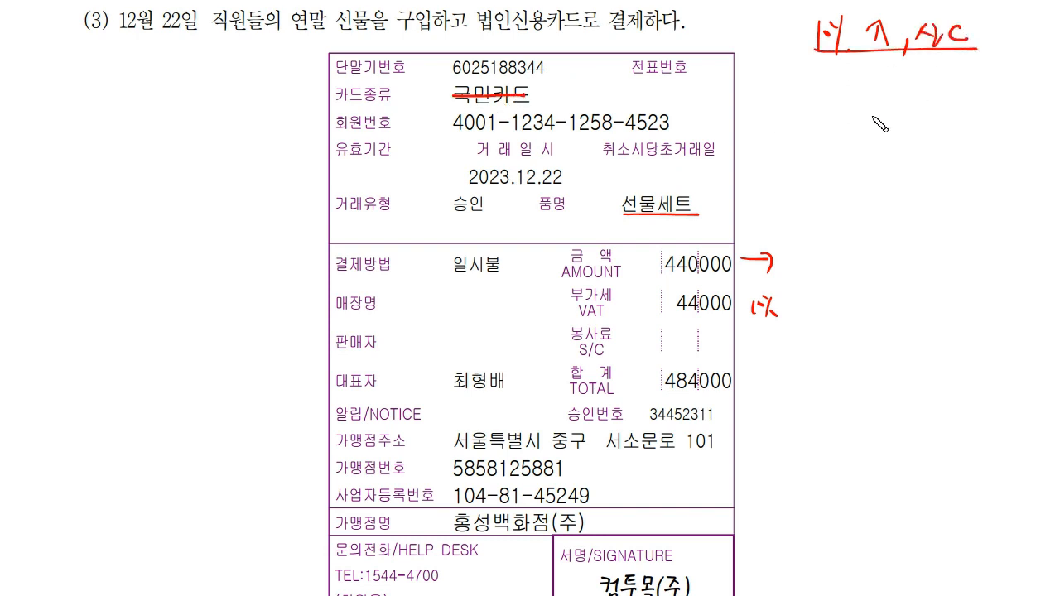
pyautogui.moveTo(714, 15); pyautogui.dragTo(732, 44)
pyautogui.moveTo(823, 366)
pyautogui.mouseDown()
pyautogui.moveTo(774, 233)
pyautogui.moveTo(777, 328)
pyautogui.moveTo(669, 208)
pyautogui.moveTo(468, 94)
pyautogui.mouseUp()
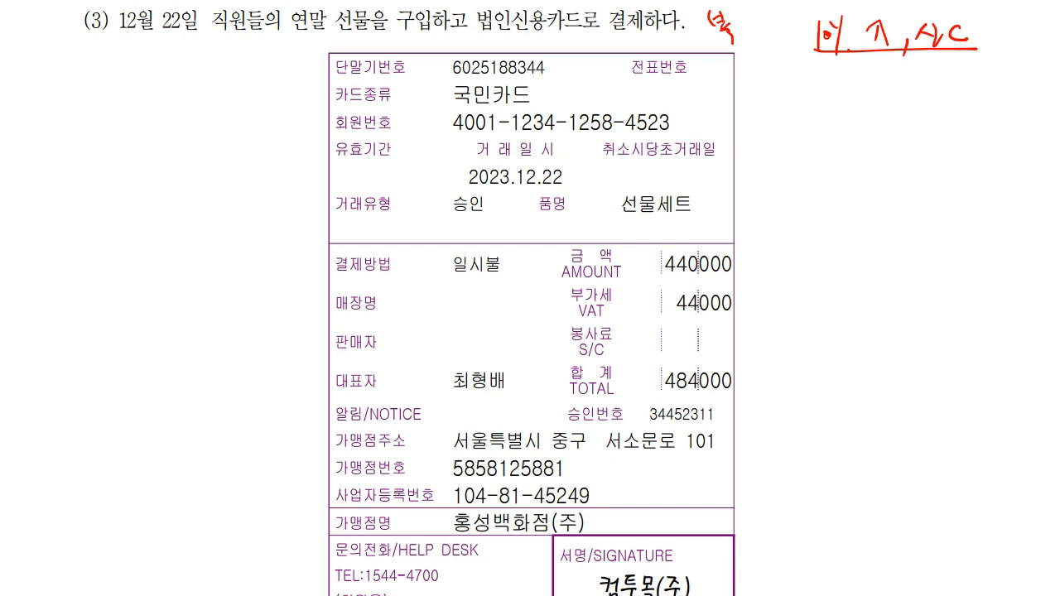
# Step: Switch back to the accounting program and start a 12월 22일 slip with the purchase type 57 카과
pyautogui.hotkey('alt', 'Tab')
pyautogui.moveTo(522, 569); pyautogui.dragTo(501, 278)
pyautogui.click(310, 398)
pyautogui.write('22')
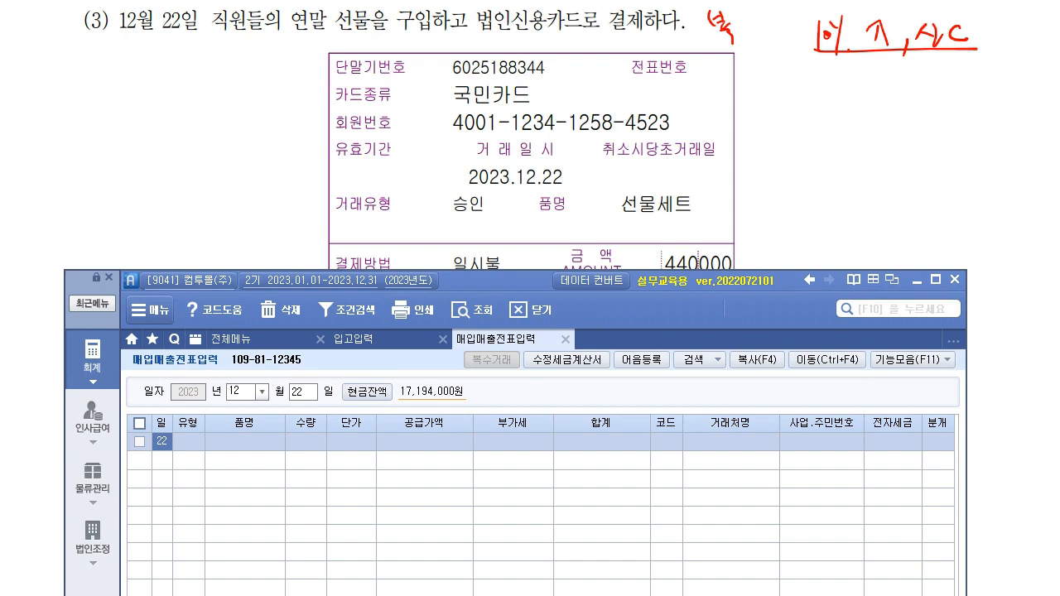
pyautogui.press('Return')
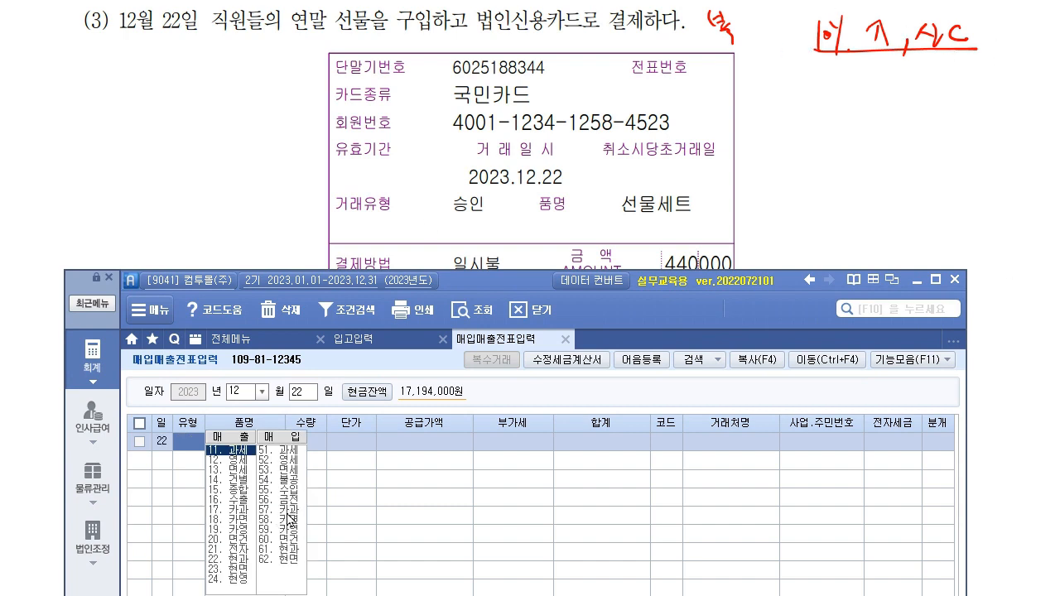
pyautogui.click(290, 511)
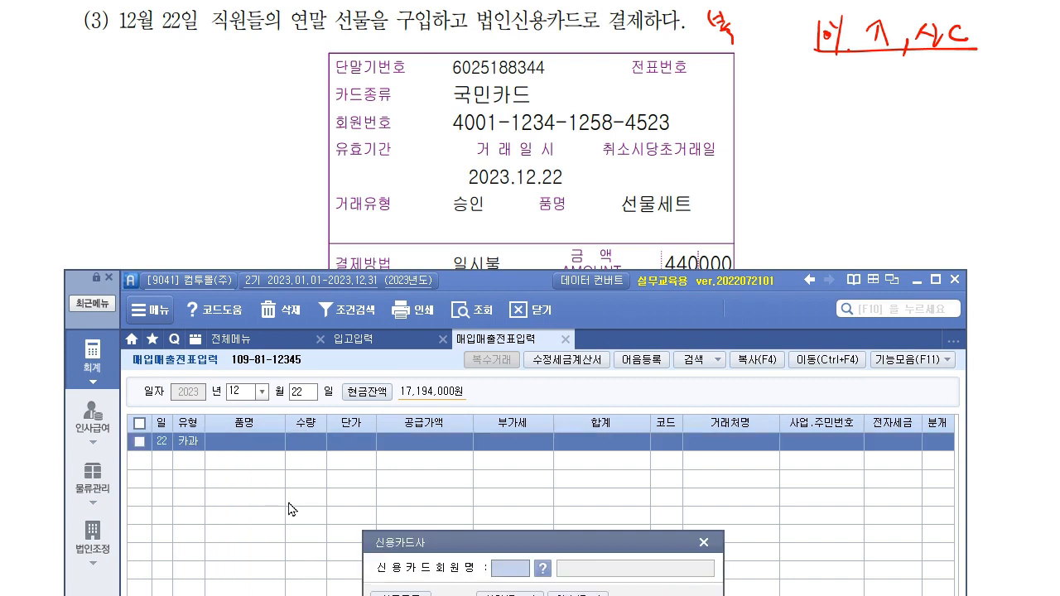
# Step: Assign 99601 국민카드 as the credit card for the 12월 22일 slip
pyautogui.moveTo(618, 546); pyautogui.dragTo(546, 461)
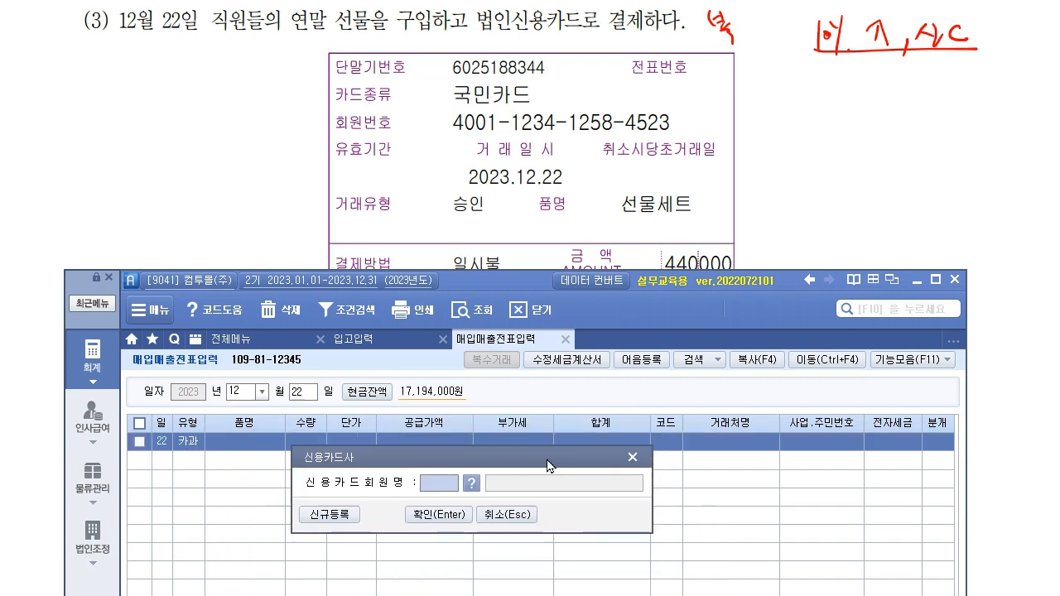
pyautogui.press('F2')
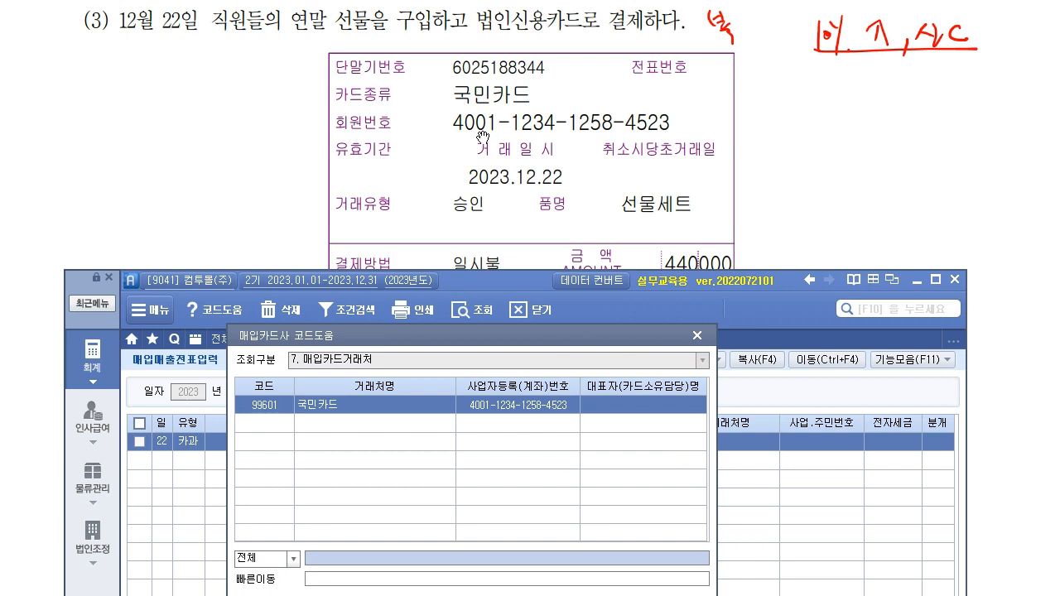
pyautogui.doubleClick(500, 410)
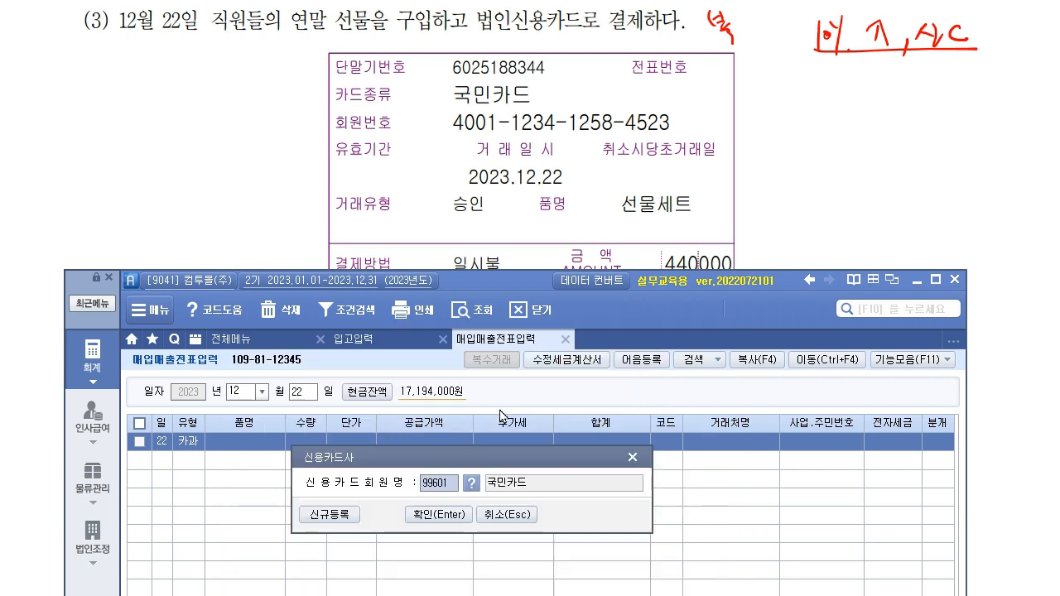
pyautogui.press('Return')
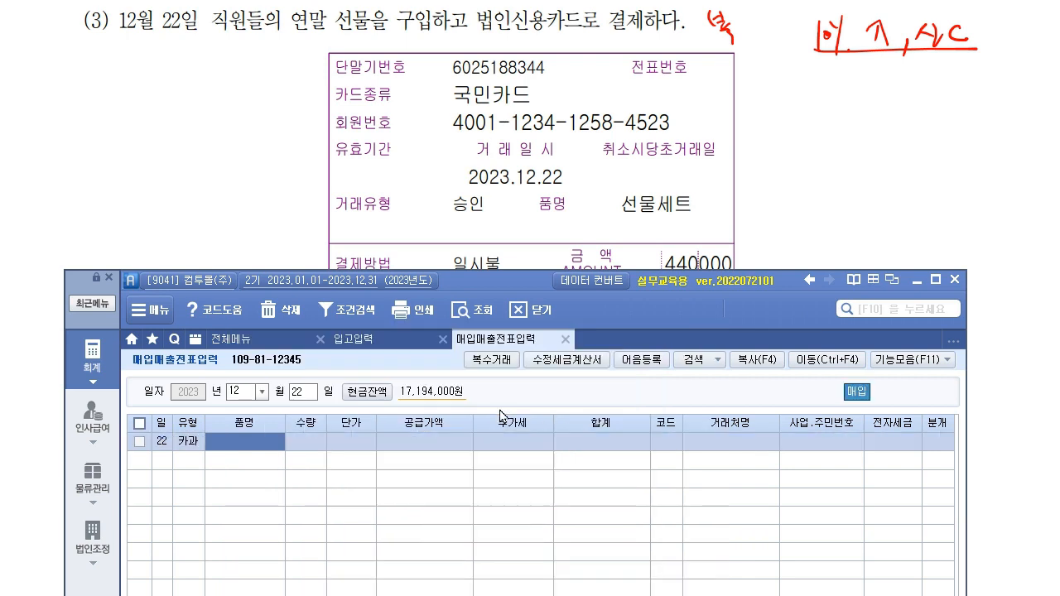
# Step: Enter 선물 as the slip's 품명 and 484,000 as its VAT-inclusive amount in 공급가액
pyautogui.write('선물')
pyautogui.press('Return')
pyautogui.press('Return')
pyautogui.press('Return')
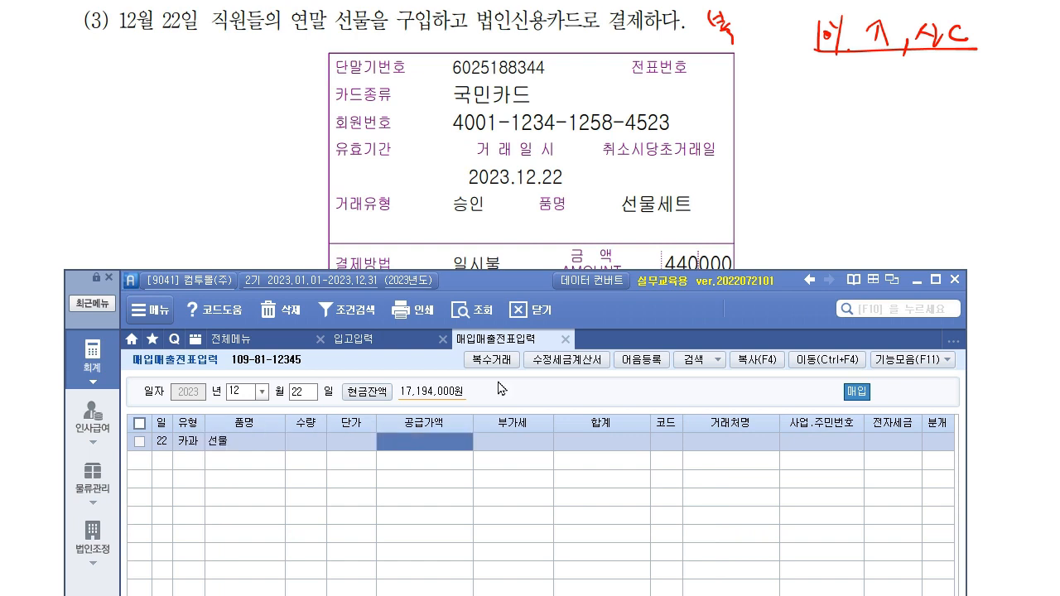
pyautogui.click(274, 451)
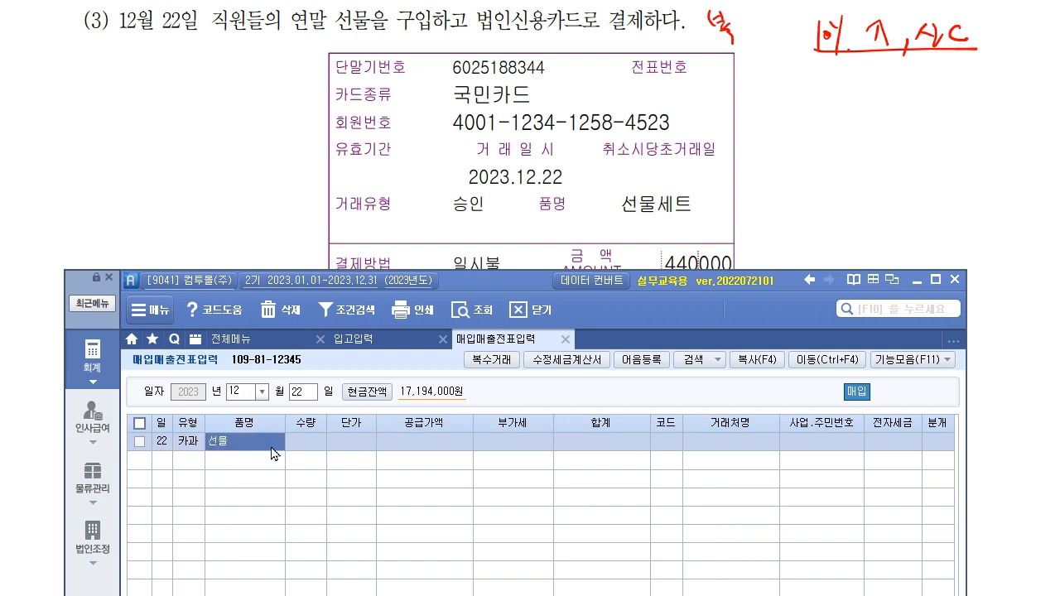
pyautogui.click(397, 448)
pyautogui.moveTo(502, 299); pyautogui.dragTo(522, 414)
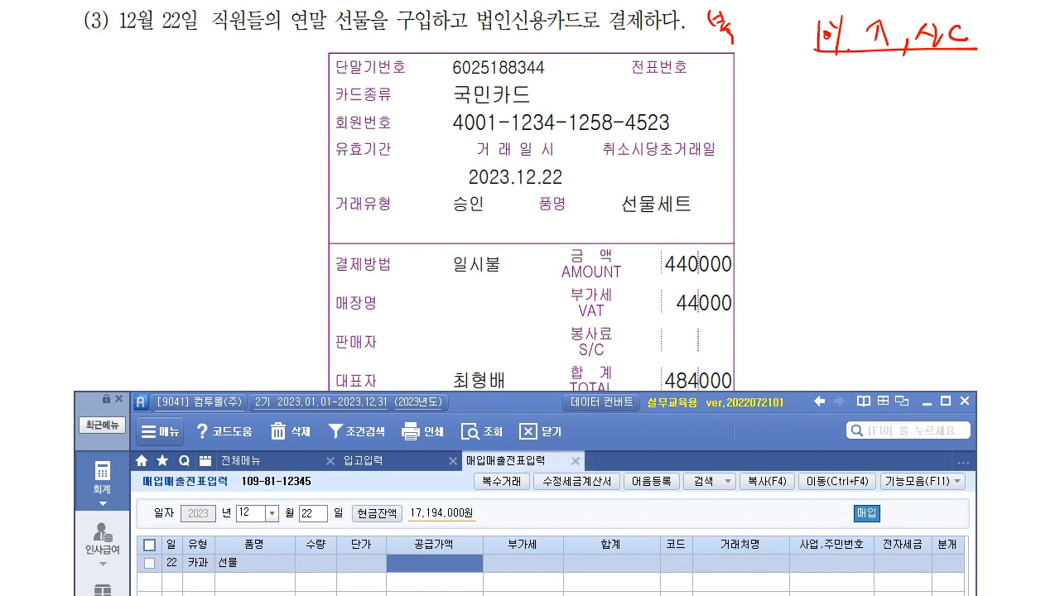
pyautogui.write('484,000')
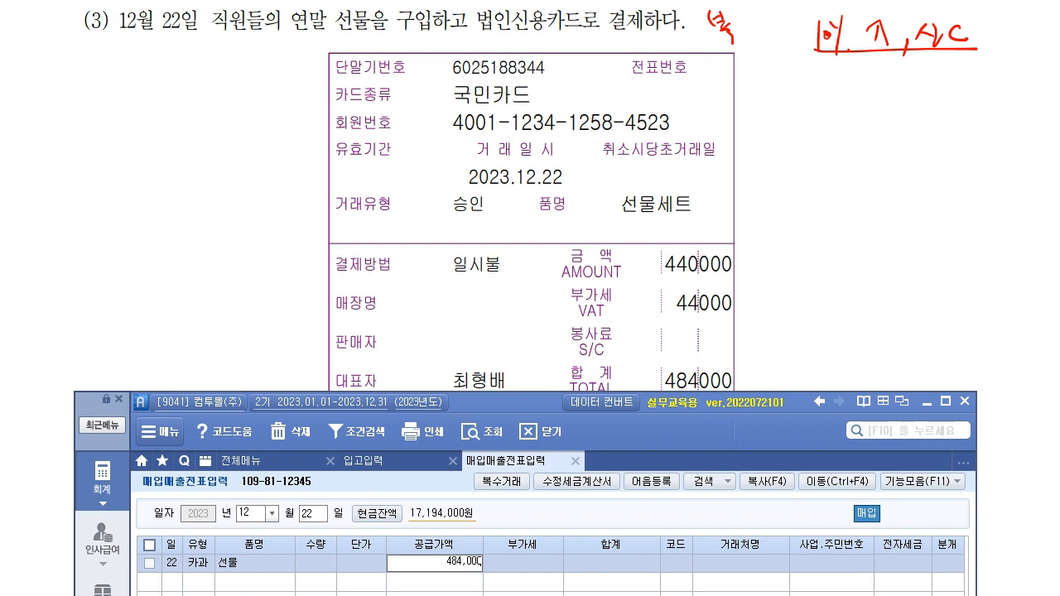
pyautogui.press('Return')
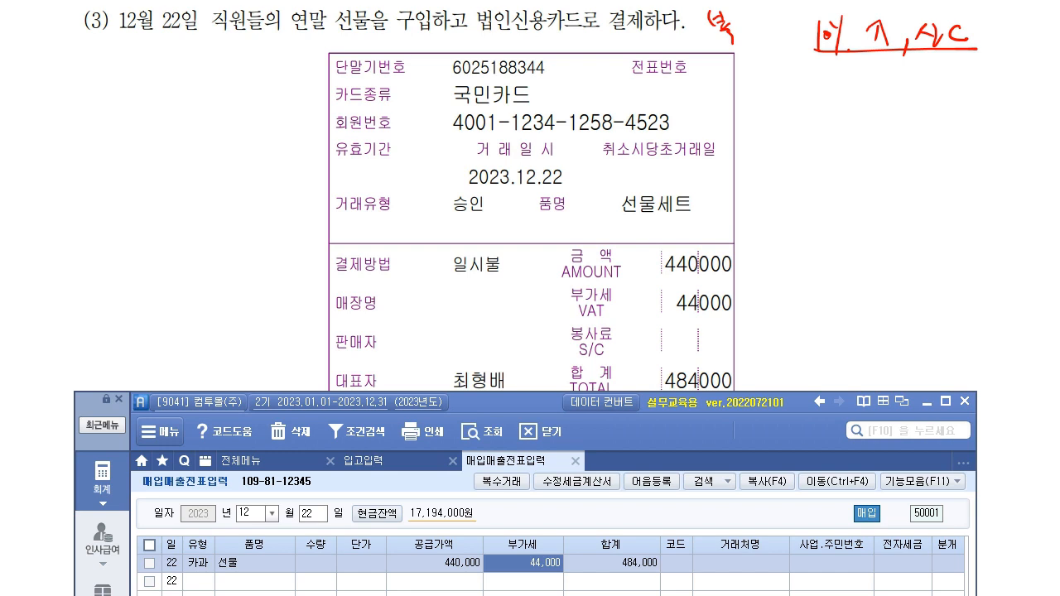
pyautogui.press('Return')
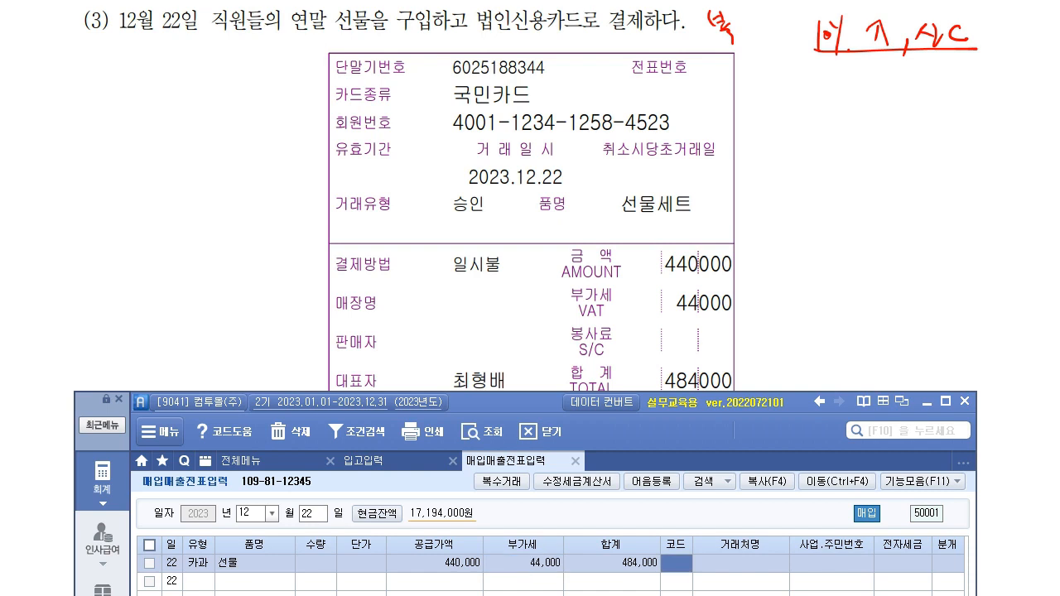
# Step: Check the merchant name on the receipt, search the 거래처 codes for 홍성, and assign 홍성백화점(주) to the slip
pyautogui.moveTo(487, 401); pyautogui.dragTo(457, 560)
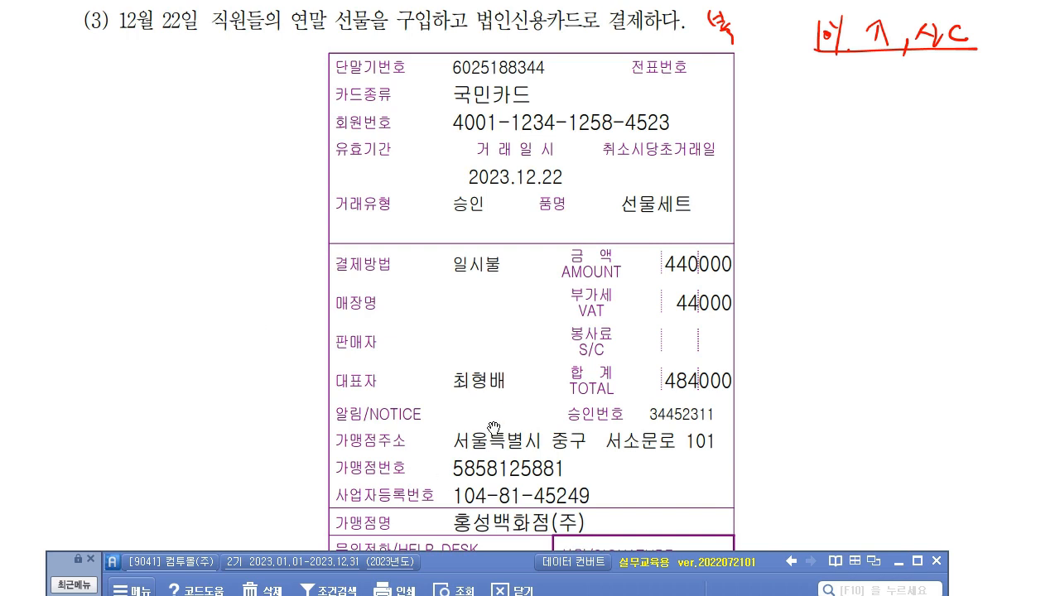
pyautogui.moveTo(487, 566); pyautogui.dragTo(489, 234)
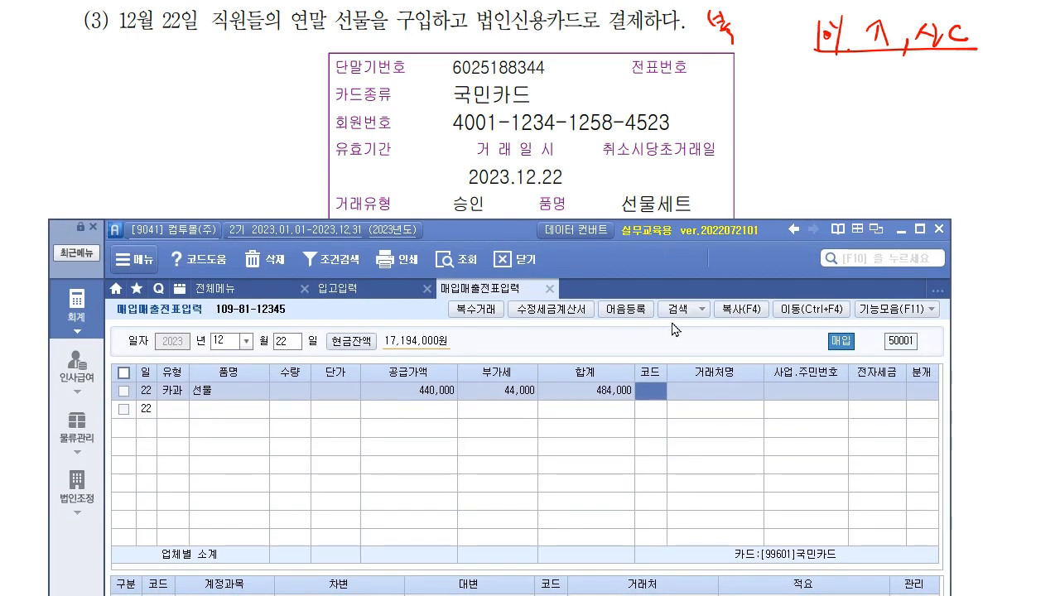
pyautogui.press('F2')
pyautogui.write('홍성')
pyautogui.press('Return')
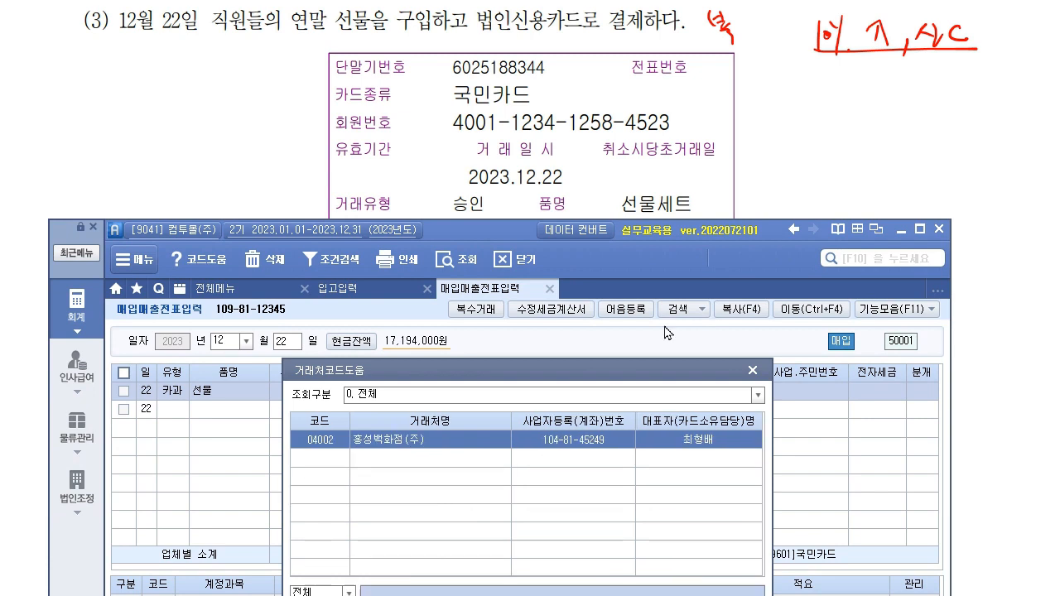
pyautogui.press('Return')
pyautogui.press('Return')
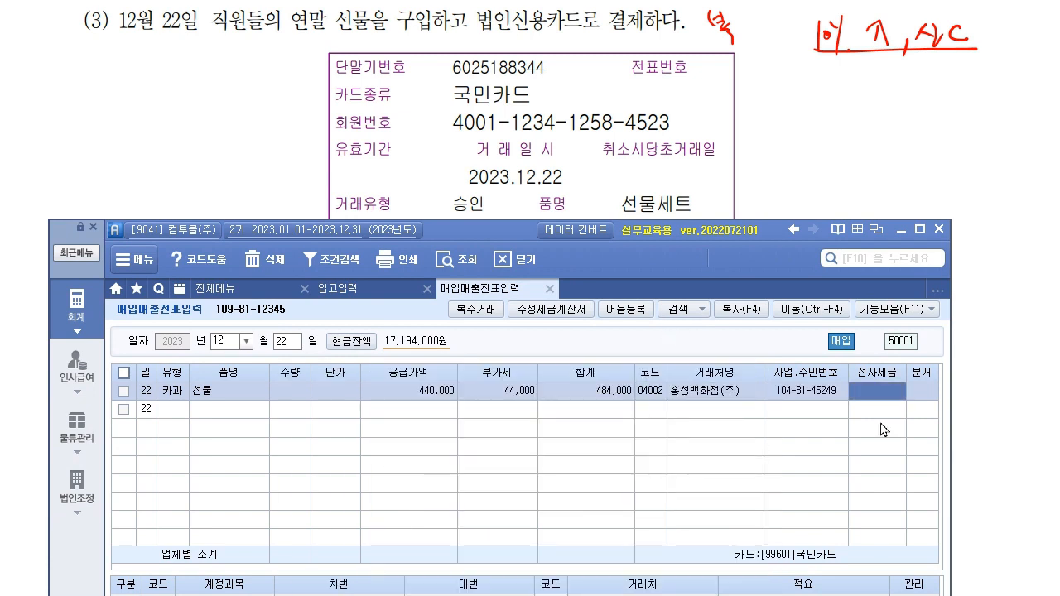
# Step: Leave the slip's 전자세금 field blank and set its 분개 to 카드 to generate the journal lines
pyautogui.moveTo(495, 237); pyautogui.dragTo(504, 1)
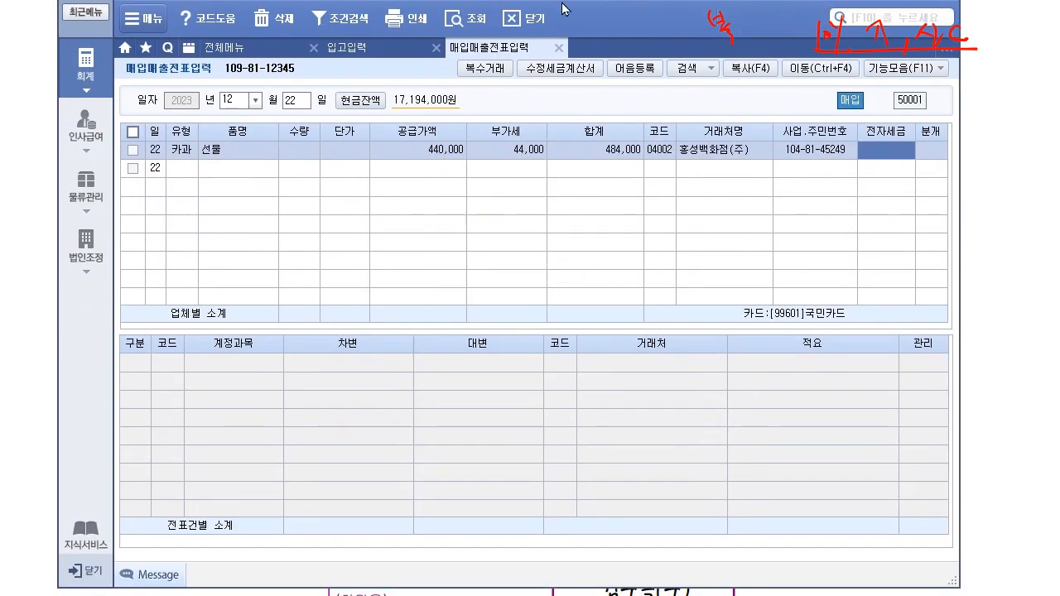
pyautogui.click(930, 155)
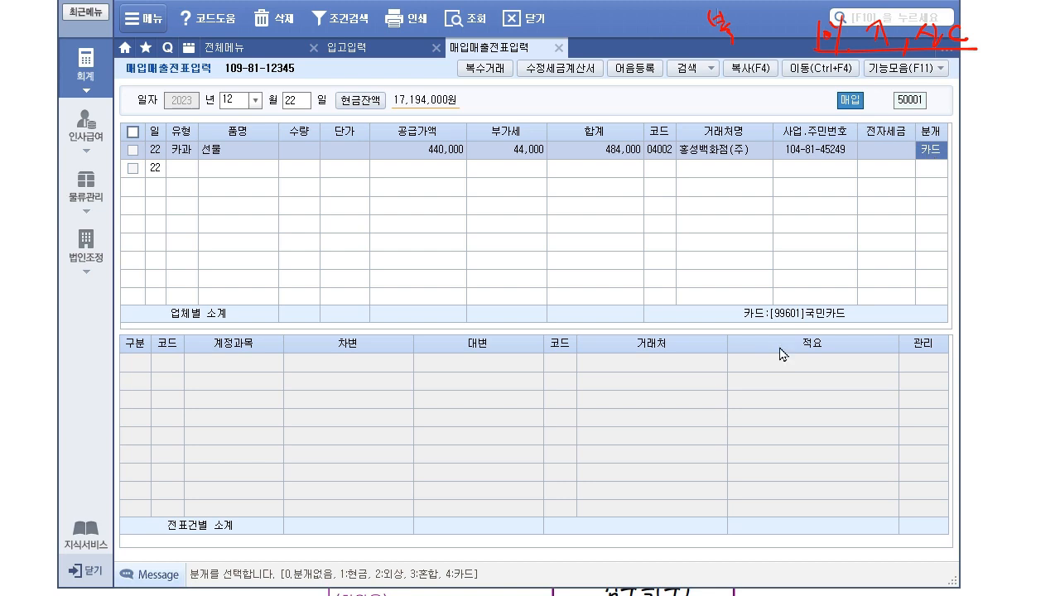
pyautogui.click(897, 147)
pyautogui.click(929, 147)
pyautogui.press('Return')
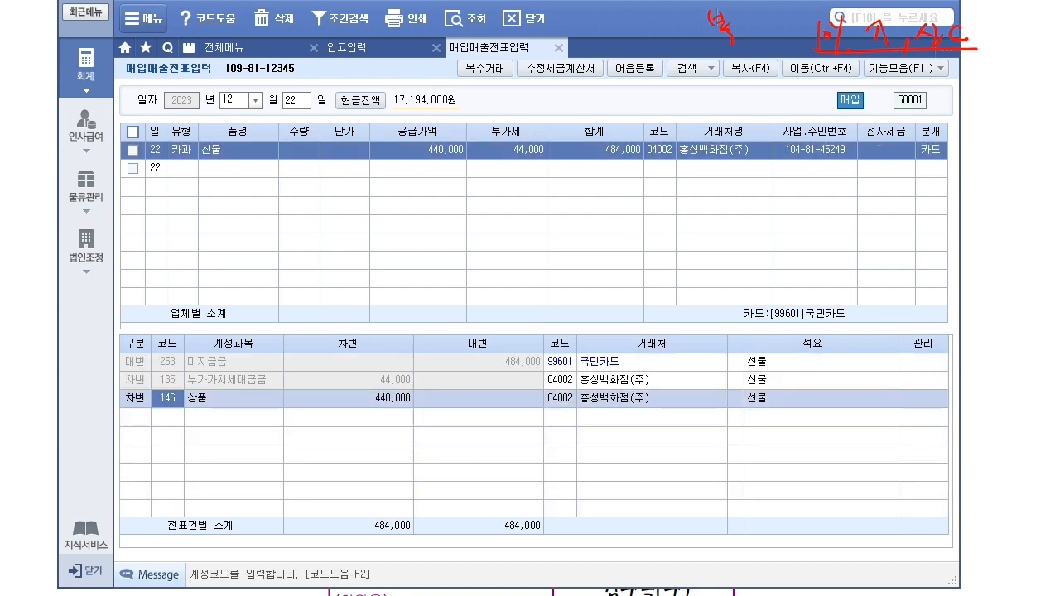
# Step: Examine how the 카드 분개 and 선물 item relate to the slip's 미지급금 and 상품 lines, marking them in red
pyautogui.press('F2')
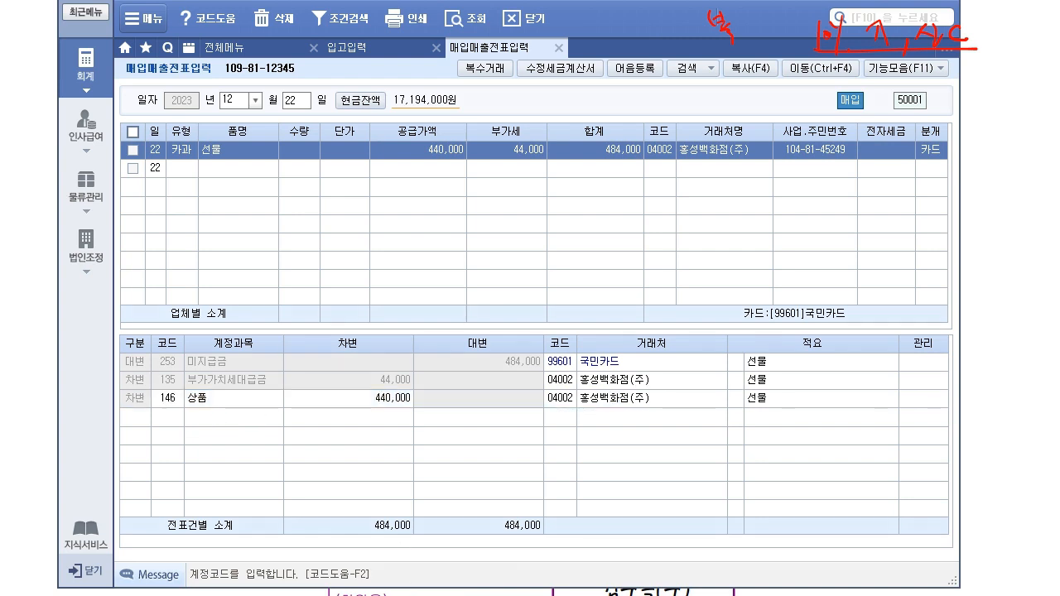
pyautogui.moveTo(953, 162)
pyautogui.mouseDown()
pyautogui.moveTo(878, 199)
pyautogui.moveTo(183, 336)
pyautogui.mouseUp()
pyautogui.moveTo(152, 370)
pyautogui.mouseDown()
pyautogui.moveTo(181, 355)
pyautogui.moveTo(154, 371)
pyautogui.mouseUp()
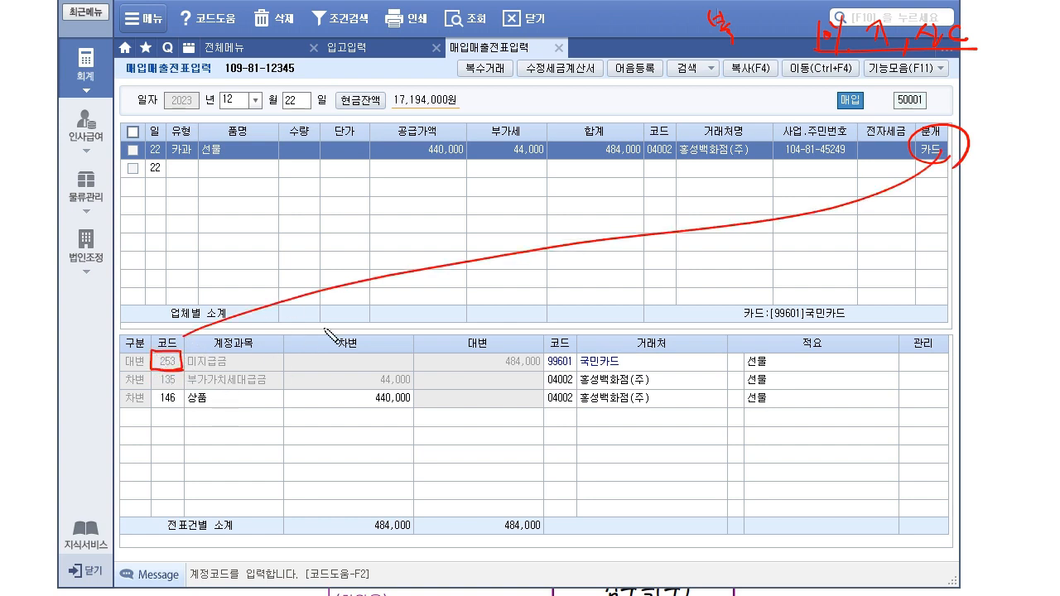
pyautogui.moveTo(181, 369); pyautogui.dragTo(238, 369)
pyautogui.moveTo(220, 146); pyautogui.dragTo(239, 173)
pyautogui.moveTo(153, 404); pyautogui.dragTo(234, 404)
pyautogui.moveTo(156, 406); pyautogui.dragTo(219, 409)
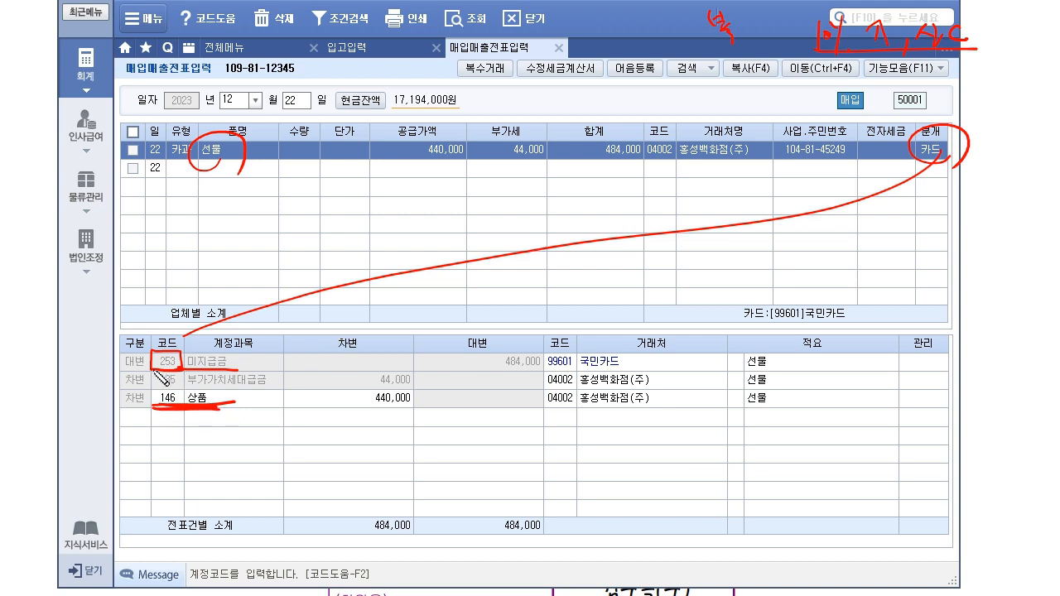
# Step: Mark the 카드 분개, the 미지급금 line and its 99601 거래처 code in red to examine their relation, and clear the annotations
pyautogui.moveTo(155, 405); pyautogui.dragTo(239, 407)
pyautogui.moveTo(263, 300)
pyautogui.mouseDown()
pyautogui.moveTo(310, 298)
pyautogui.moveTo(315, 318)
pyautogui.moveTo(318, 301)
pyautogui.mouseUp()
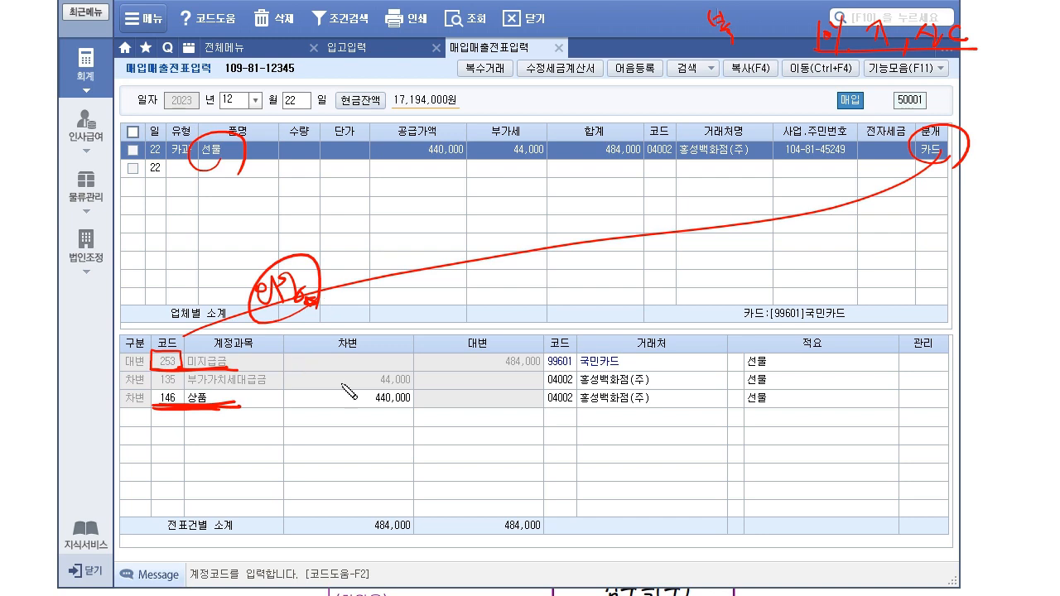
pyautogui.moveTo(577, 353)
pyautogui.mouseDown()
pyautogui.moveTo(548, 353)
pyautogui.moveTo(546, 369)
pyautogui.moveTo(580, 352)
pyautogui.mouseUp()
pyautogui.moveTo(964, 147); pyautogui.dragTo(959, 163)
pyautogui.moveTo(197, 346); pyautogui.dragTo(247, 366)
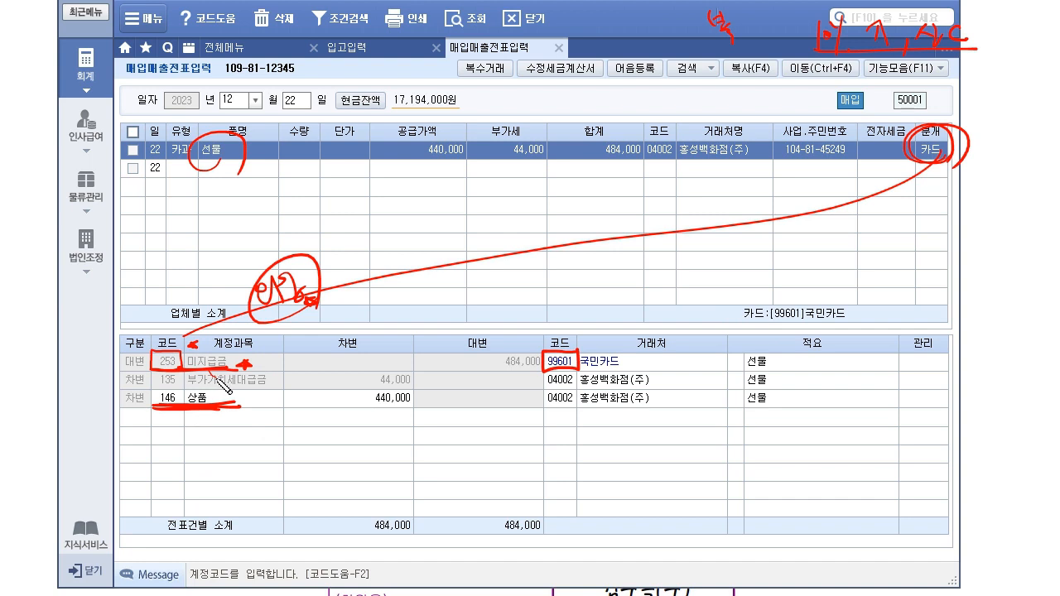
pyautogui.press('e')
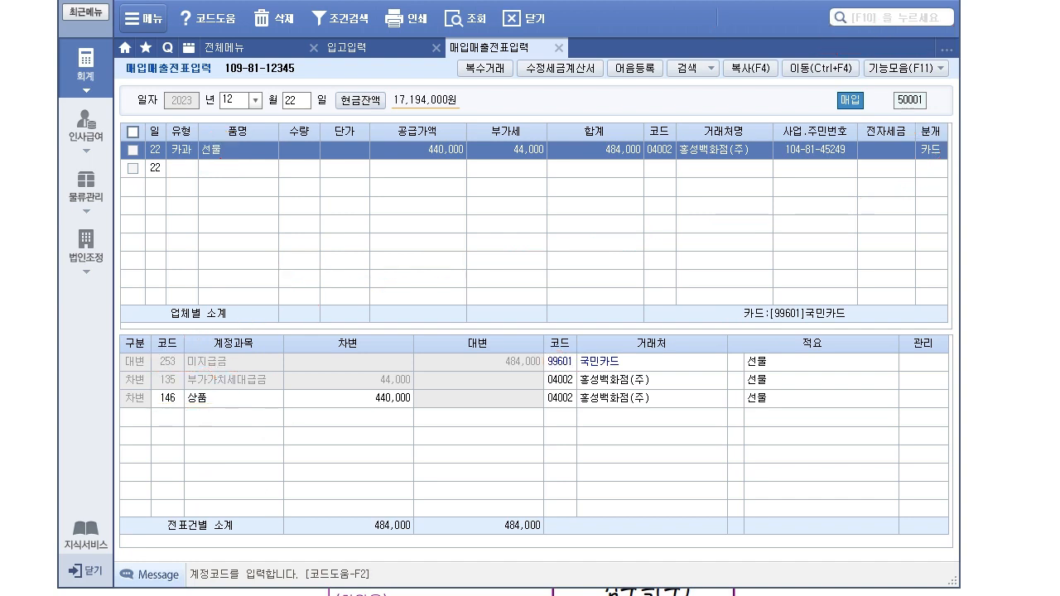
# Step: Change the account code of the slip's 440,000 상품 line to 811 복리후생비
pyautogui.click(171, 403)
pyautogui.write('811')
pyautogui.press('Return')
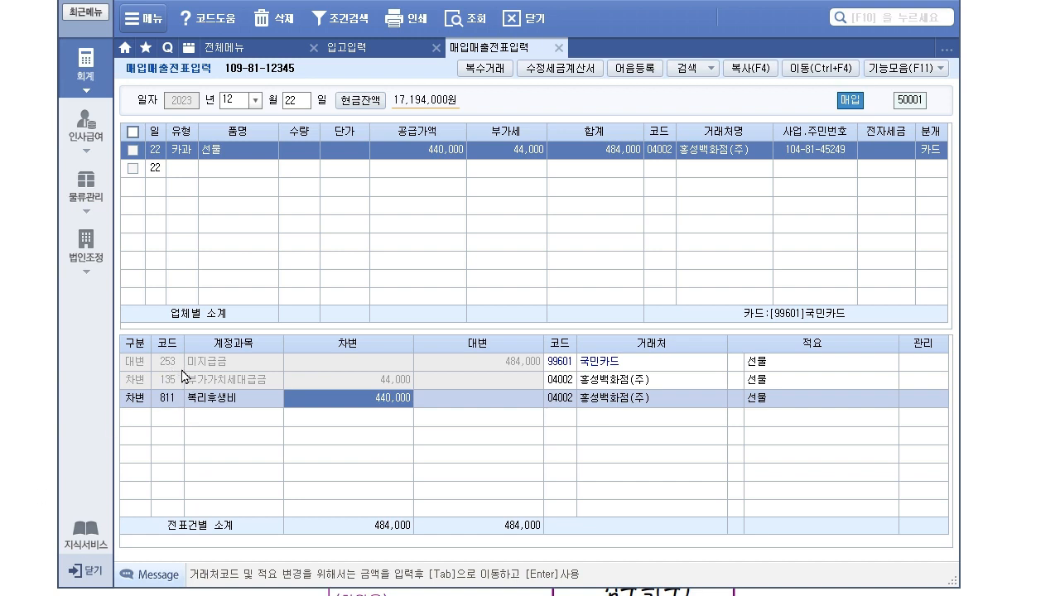
# Step: Examine the account and 거래처 codes on the slip's 미지급금, 부가가치세대급금 and 복리후생비 lines
pyautogui.click(176, 369)
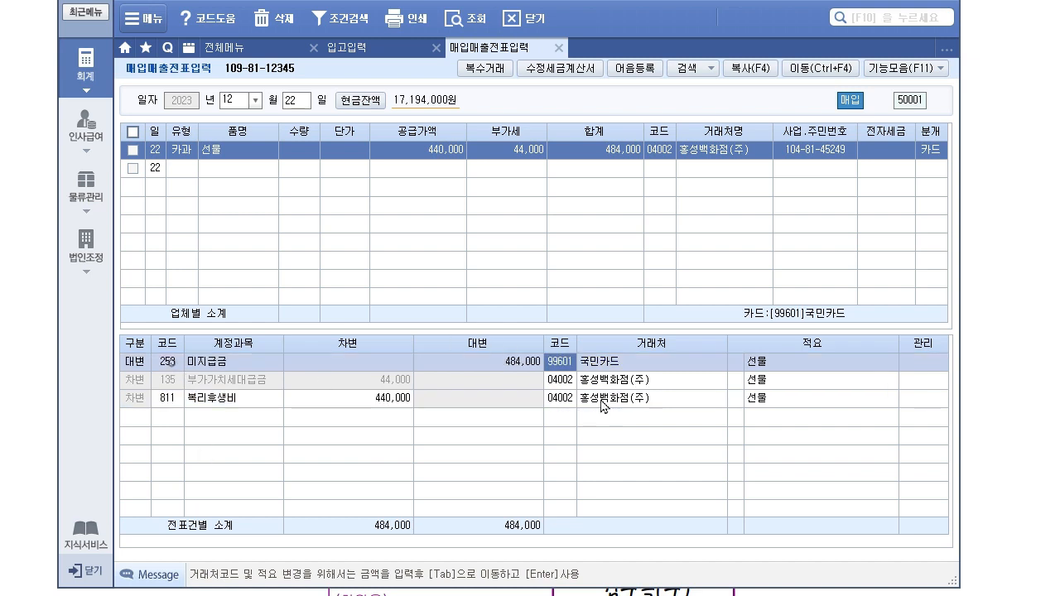
pyautogui.click(570, 386)
pyautogui.doubleClick(569, 397)
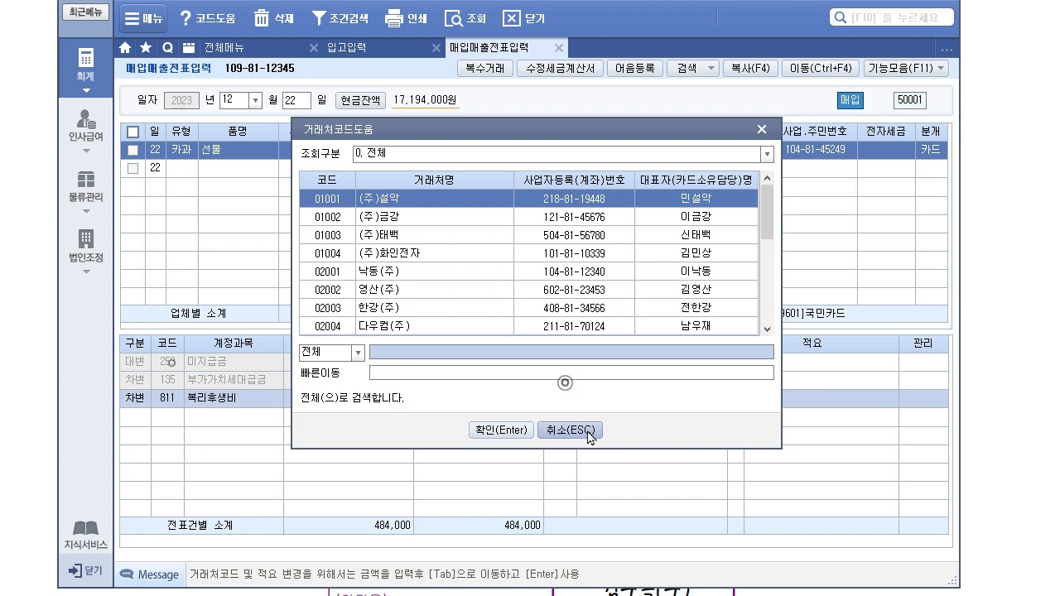
pyautogui.click(589, 501)
pyautogui.click(652, 365)
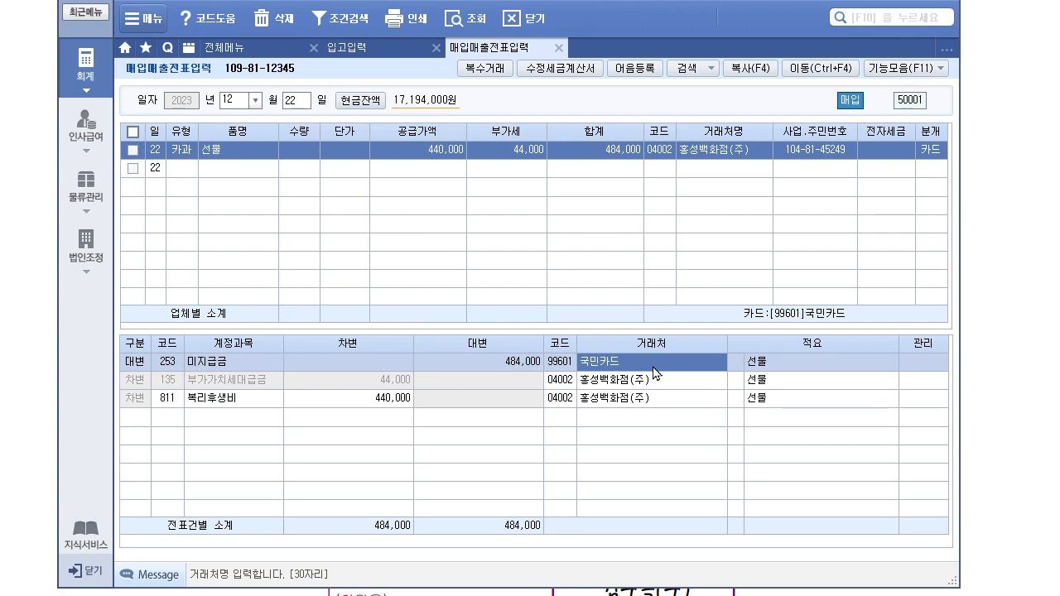
pyautogui.click(571, 362)
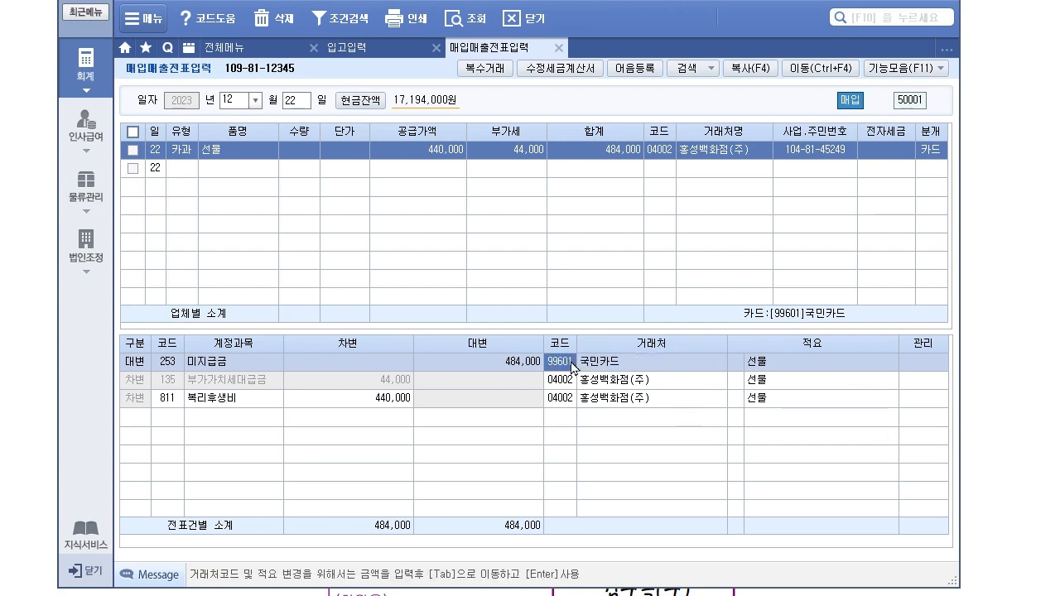
pyautogui.click(560, 384)
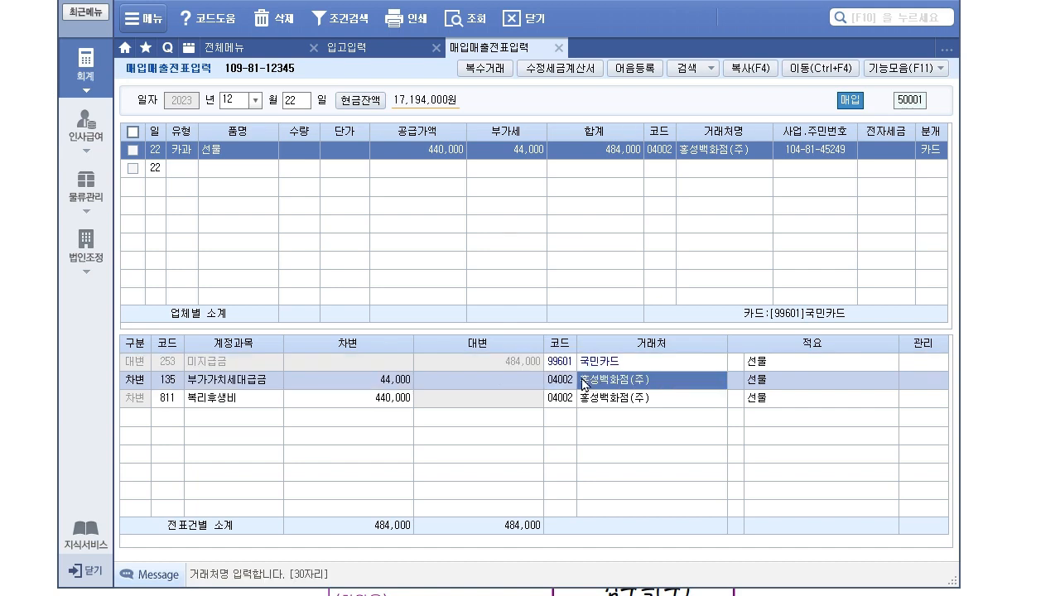
pyautogui.click(566, 401)
pyautogui.click(583, 401)
pyautogui.click(614, 378)
pyautogui.click(577, 383)
pyautogui.click(576, 401)
pyautogui.click(604, 383)
pyautogui.click(577, 383)
pyautogui.click(604, 383)
pyautogui.click(598, 401)
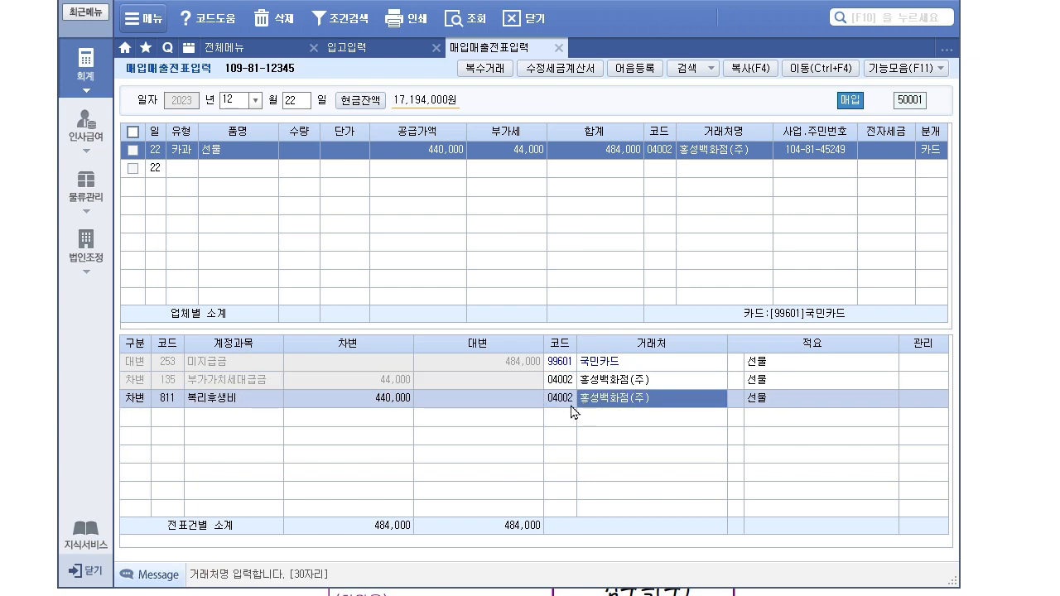
pyautogui.click(573, 401)
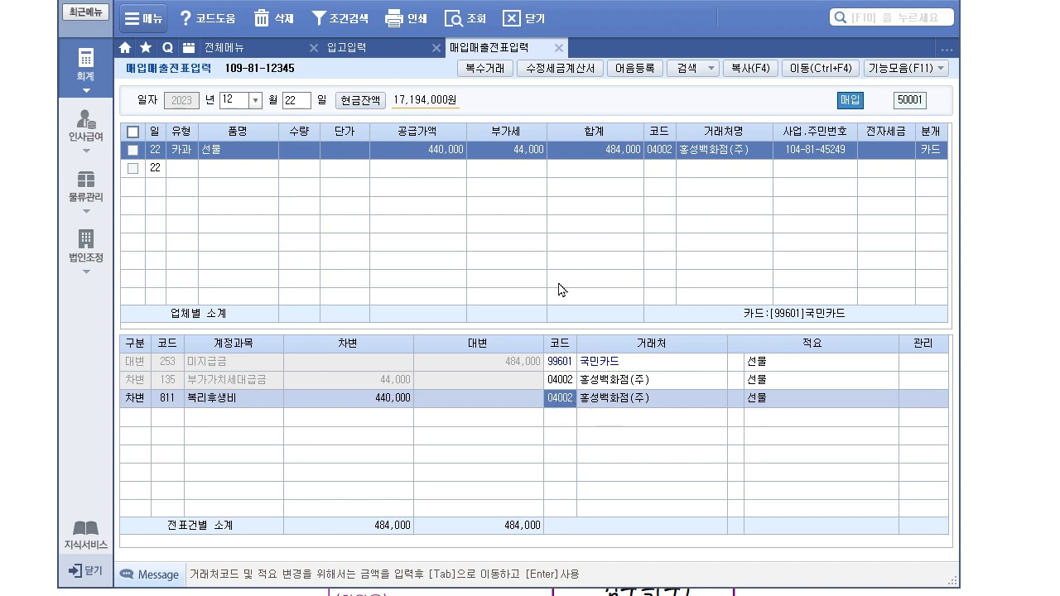
pyautogui.click(171, 365)
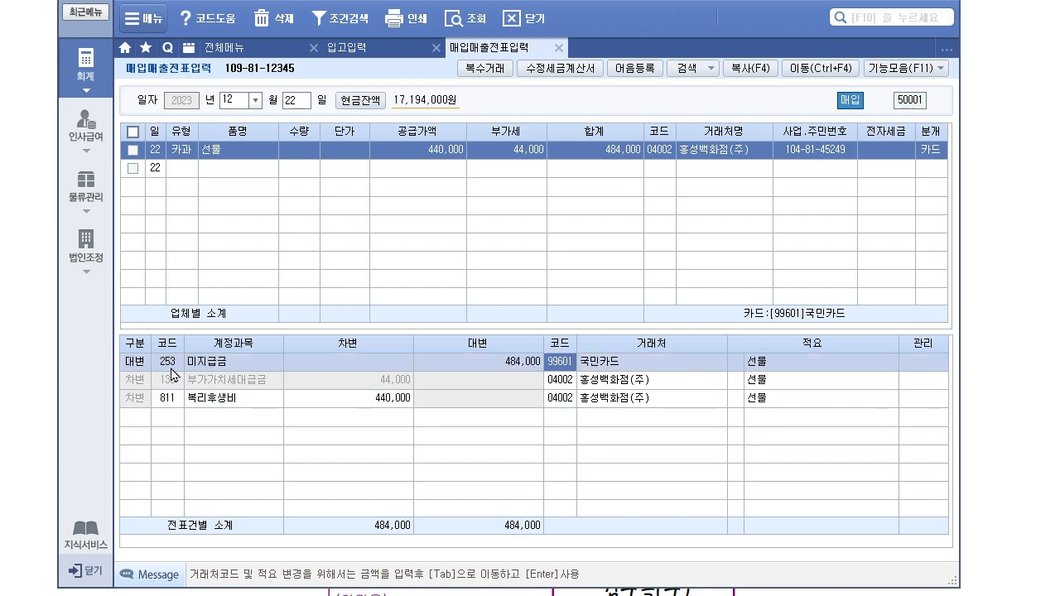
pyautogui.click(177, 399)
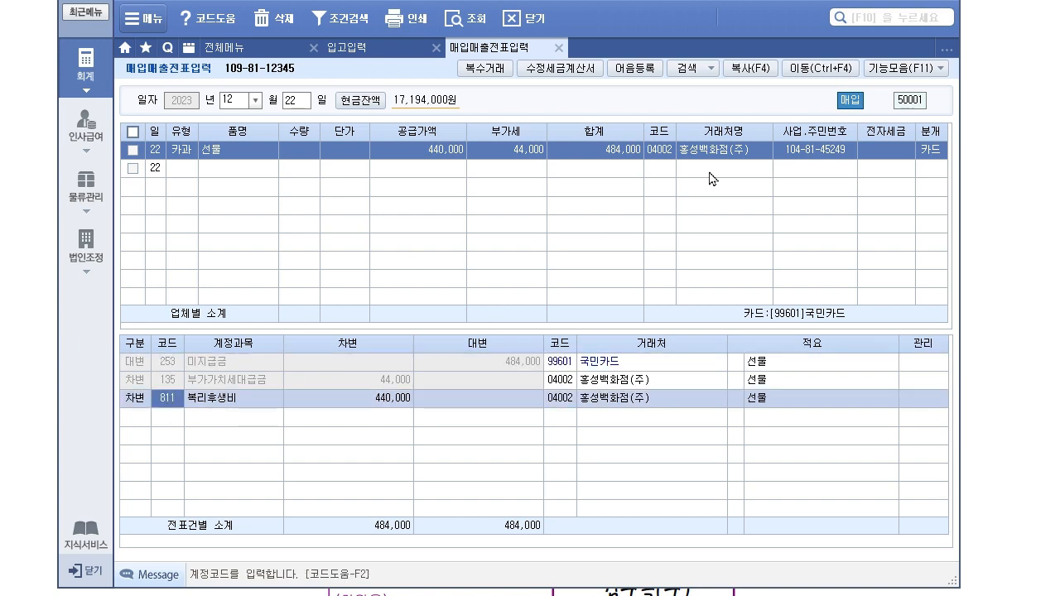
# Step: Switch the slip's 분개 to 외상 and inspect the account codes on the regenerated journal lines
pyautogui.click(931, 153)
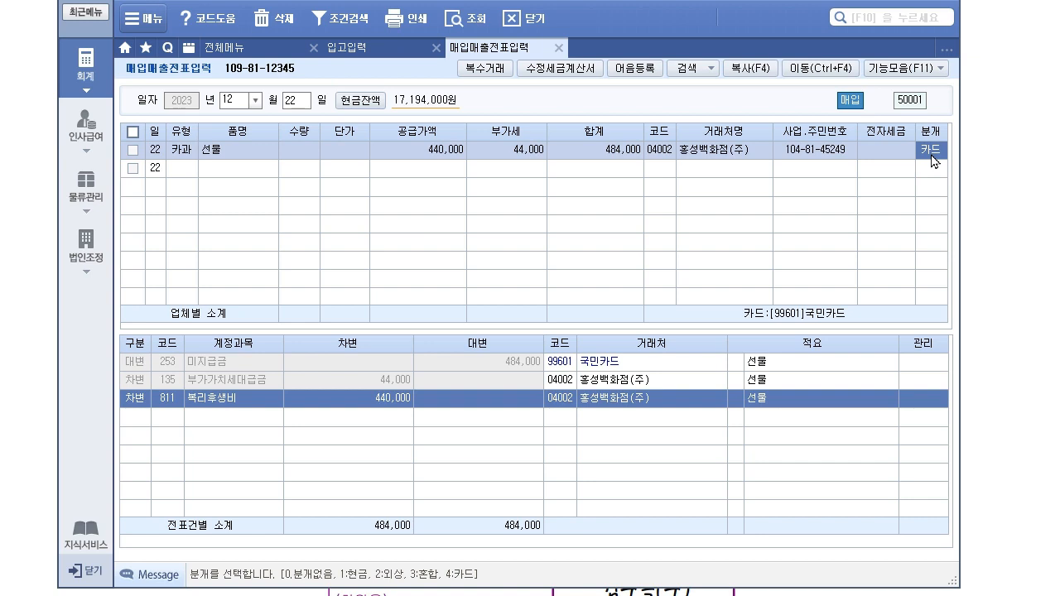
pyautogui.write('2')
pyautogui.press('Return')
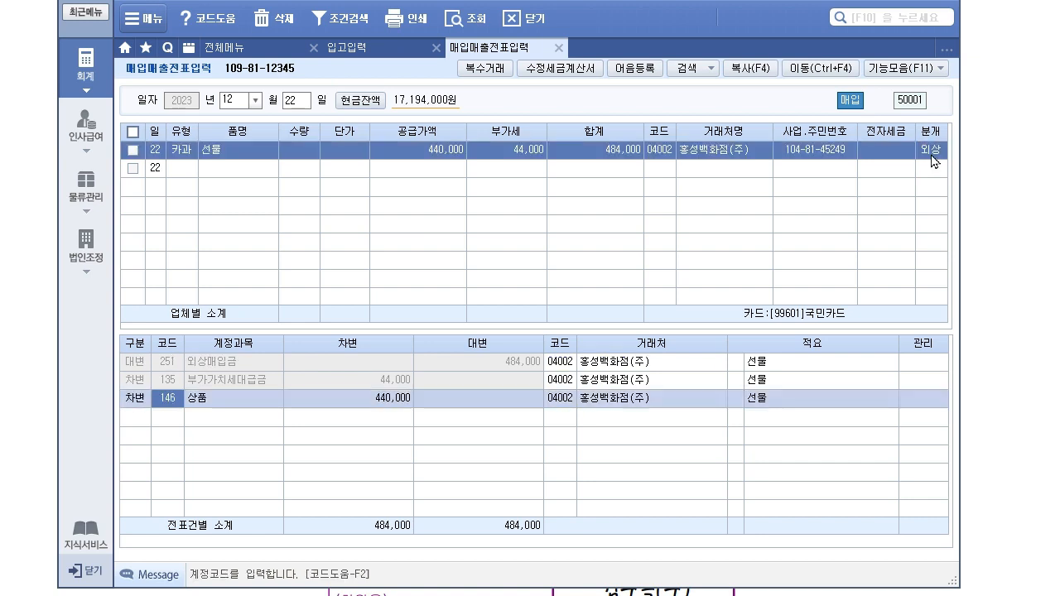
pyautogui.click(169, 368)
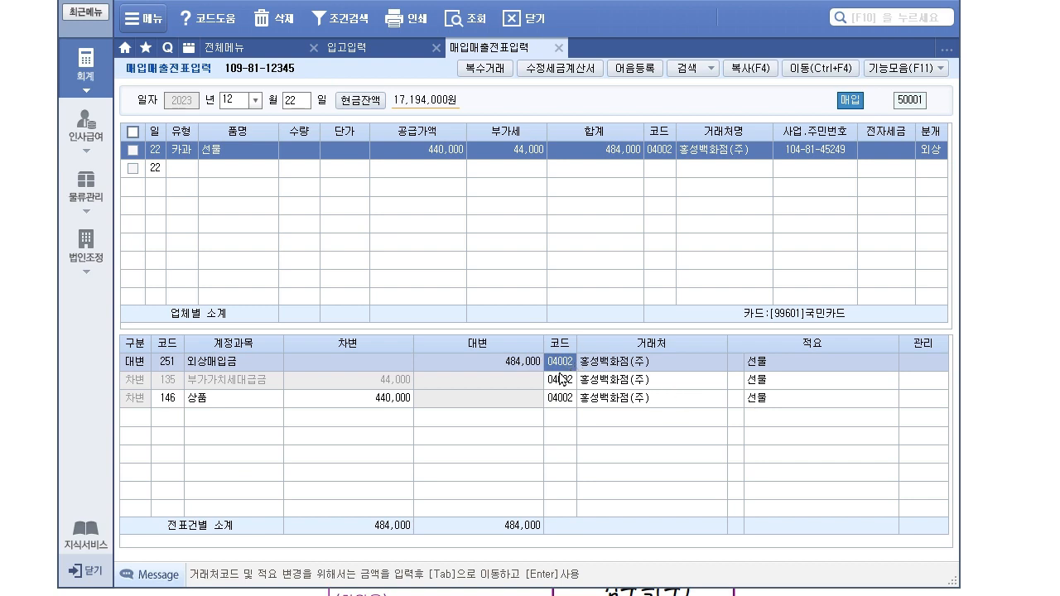
pyautogui.click(172, 406)
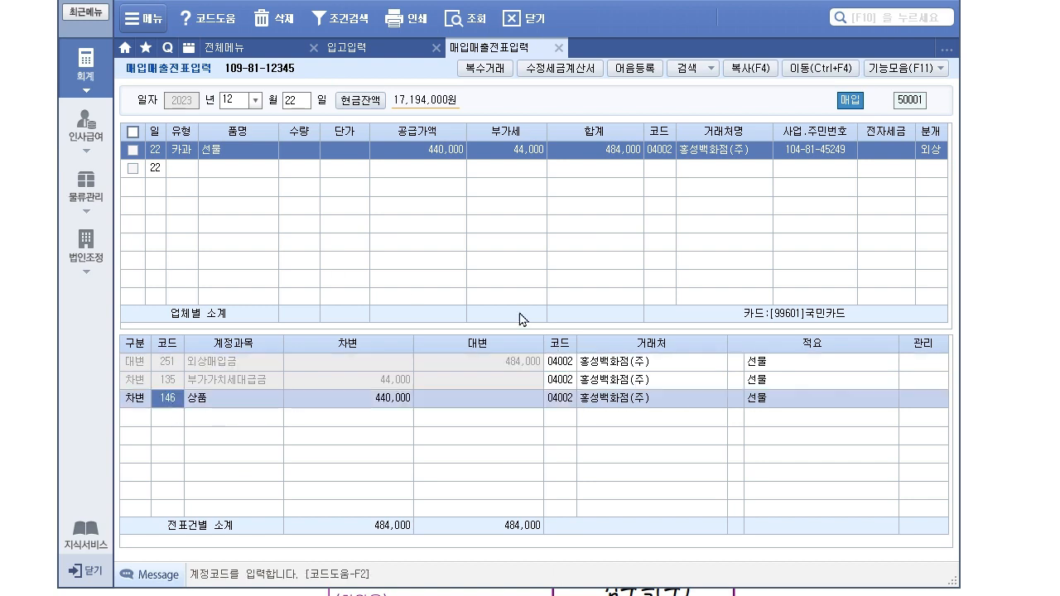
# Step: Set the slip's 분개 to 카드 again and change the 상품 line's account code to 811 복리후생비
pyautogui.click(935, 157)
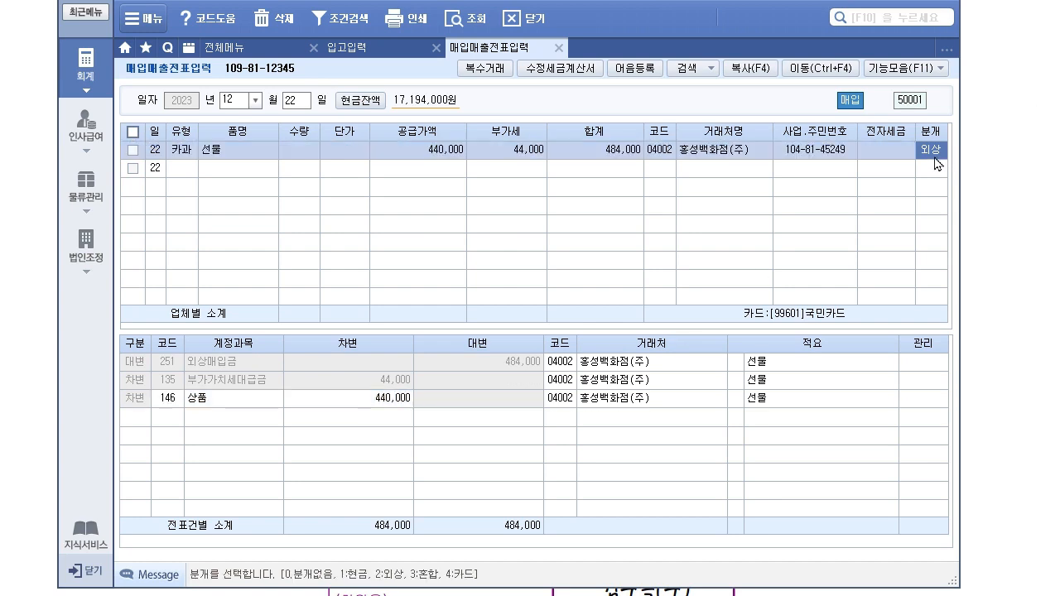
pyautogui.write('4')
pyautogui.press('Return')
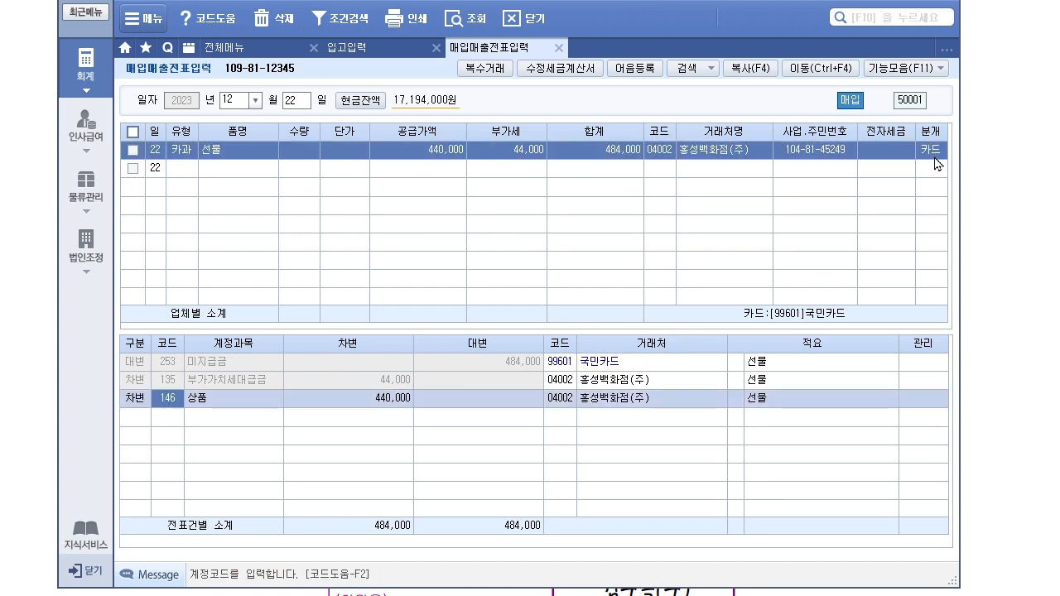
pyautogui.click(175, 369)
pyautogui.click(165, 399)
pyautogui.write('811')
pyautogui.press('Return')
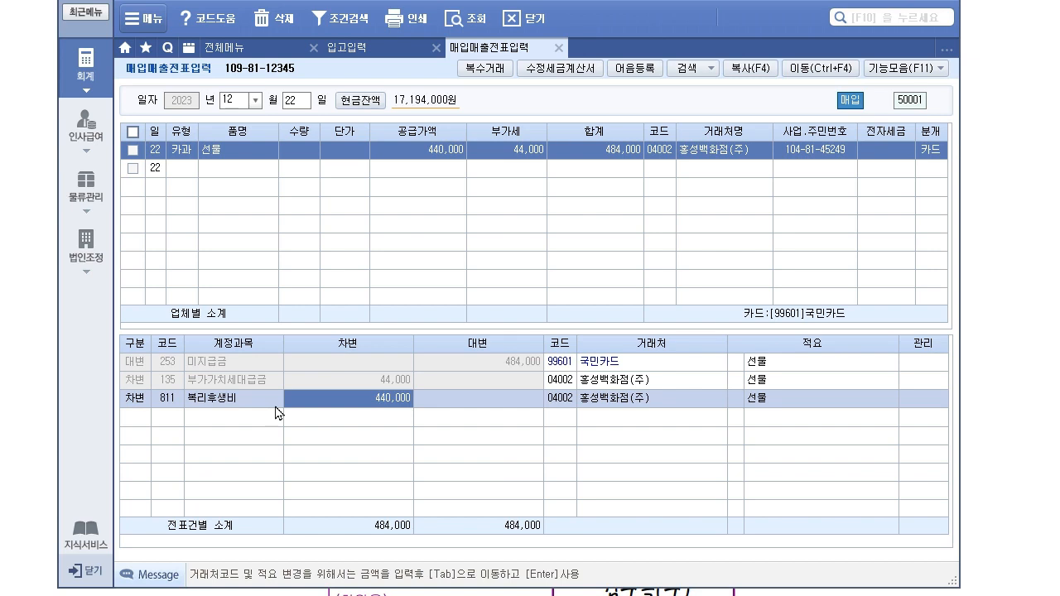
# Step: Show transaction (4) of 12월 24일 in the exam document and place the accounting program window below its text
pyautogui.click(1025, 508)
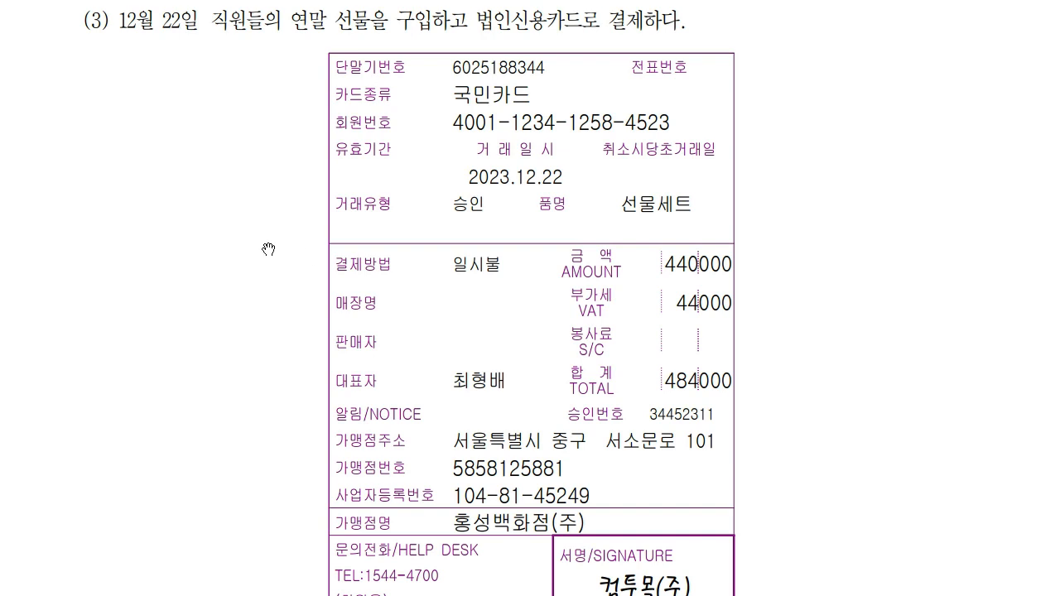
pyautogui.scroll(-12, 269, 248)
pyautogui.scroll(-1, 269, 249)
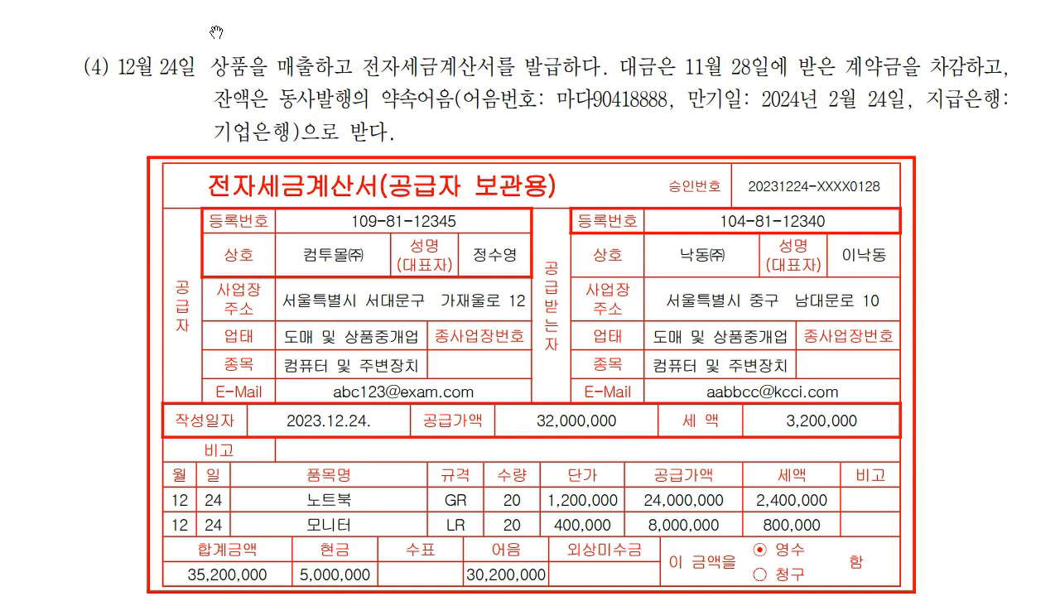
pyautogui.hotkey('alt', 'Tab')
pyautogui.moveTo(472, 0); pyautogui.dragTo(487, 159)
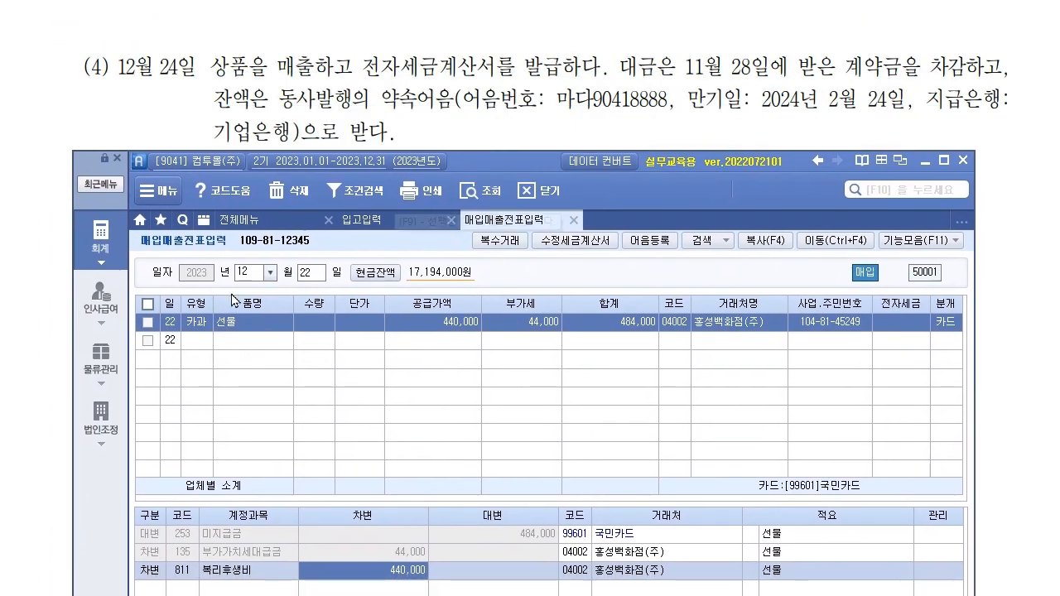
# Step: Open 출고입력 under 물류관리 and start a 건별과세 entry dated 12월 24일
pyautogui.click(100, 357)
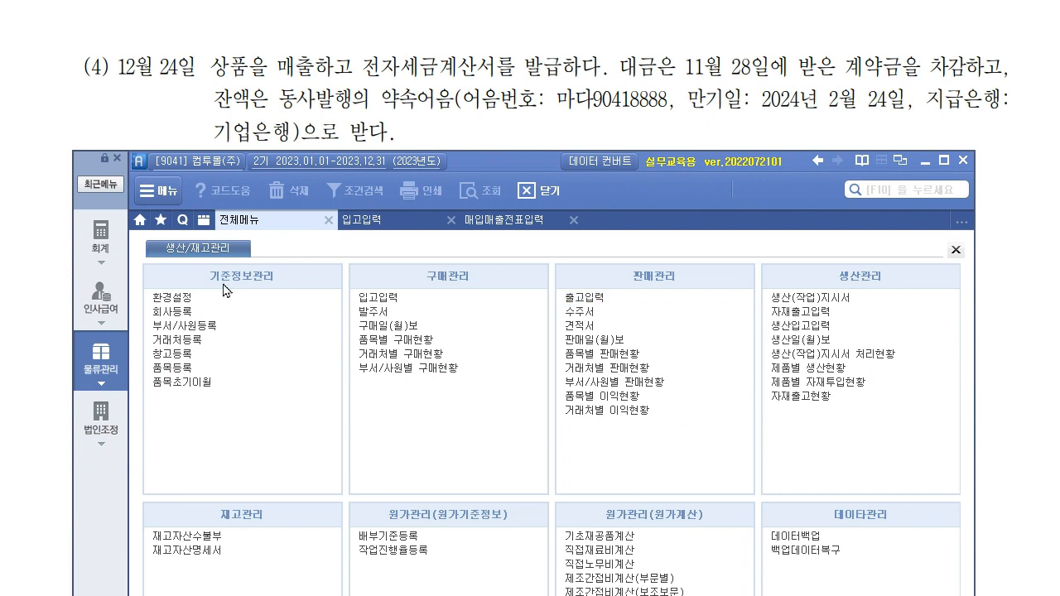
pyautogui.click(584, 298)
pyautogui.write('1224')
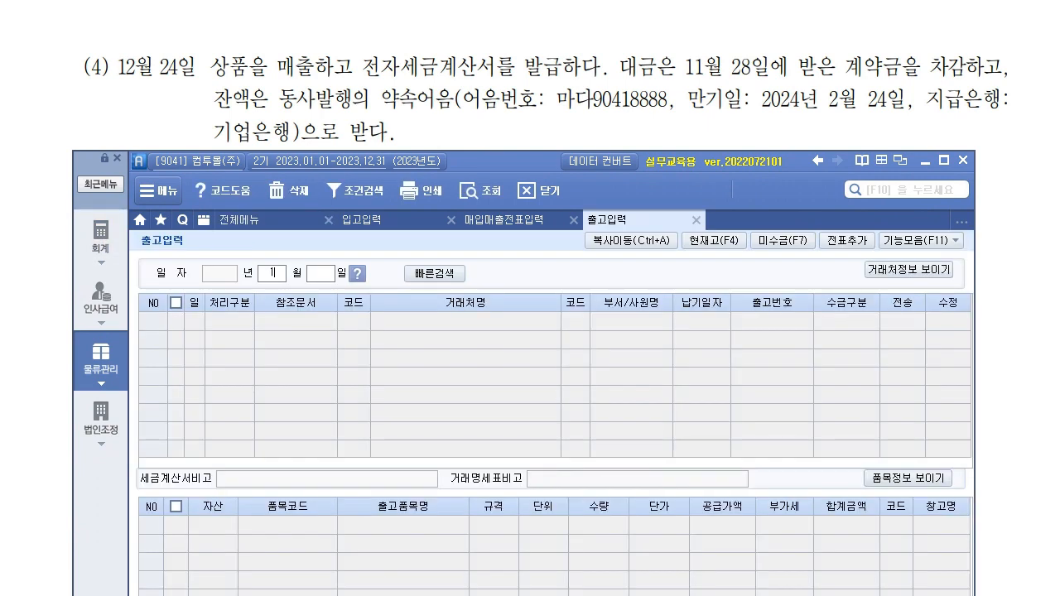
pyautogui.press('Return')
pyautogui.write('21')
pyautogui.press('Return')
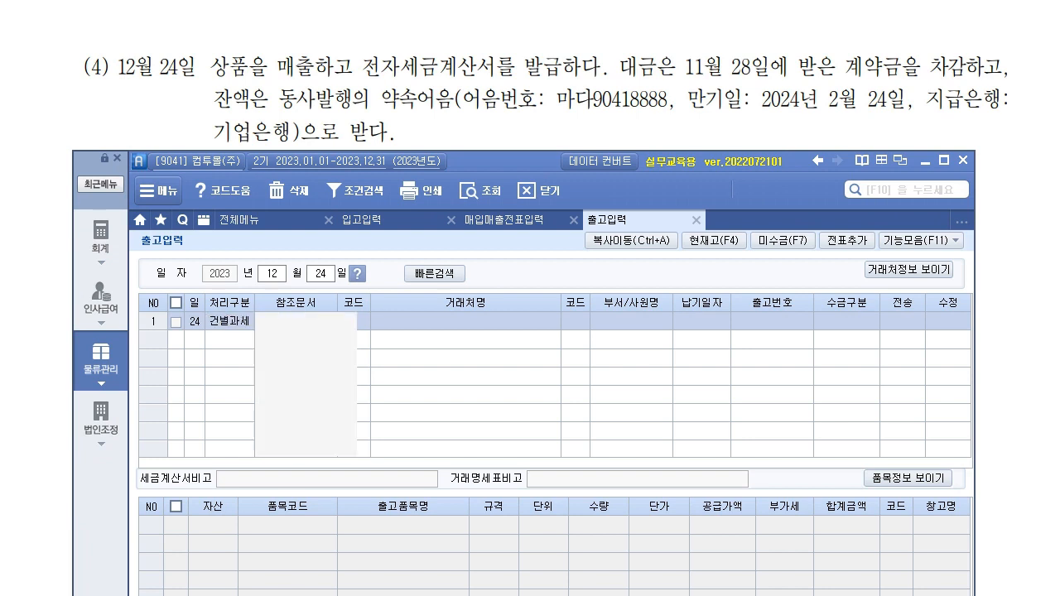
pyautogui.press('Return')
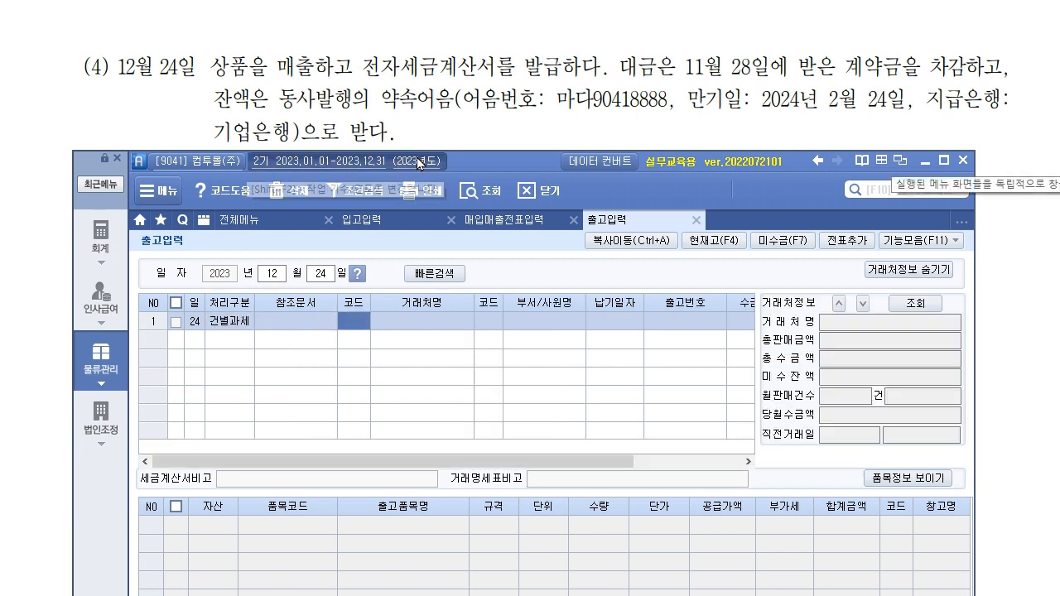
# Step: Check the buyer on transaction (4)'s 전자세금계산서 and assign 낙동(주) as the 출고 entry's 거래처
pyautogui.click(348, 161)
pyautogui.click(785, 379)
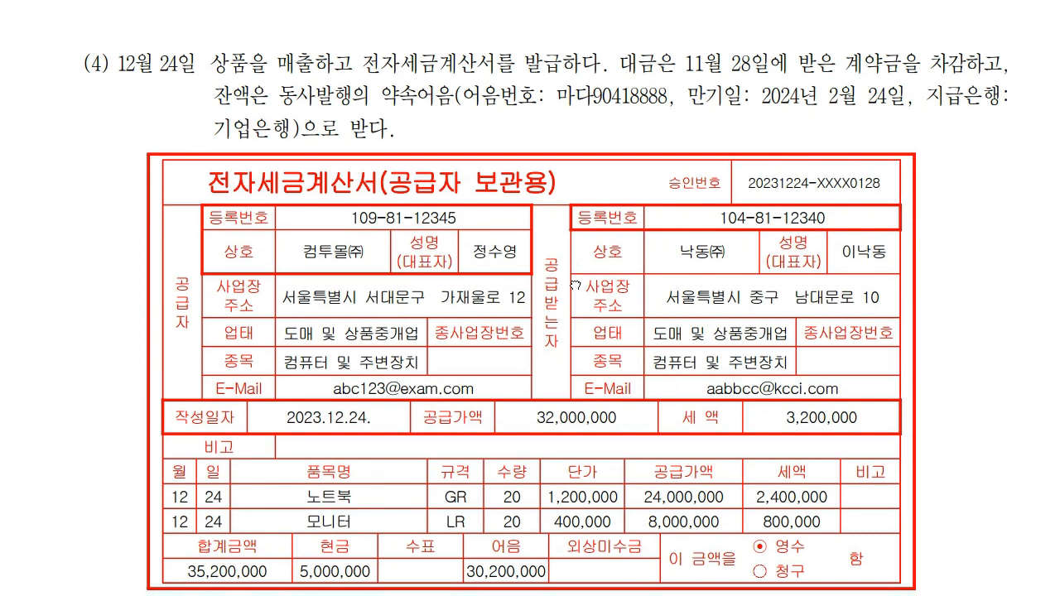
pyautogui.scroll(-3, 575, 285)
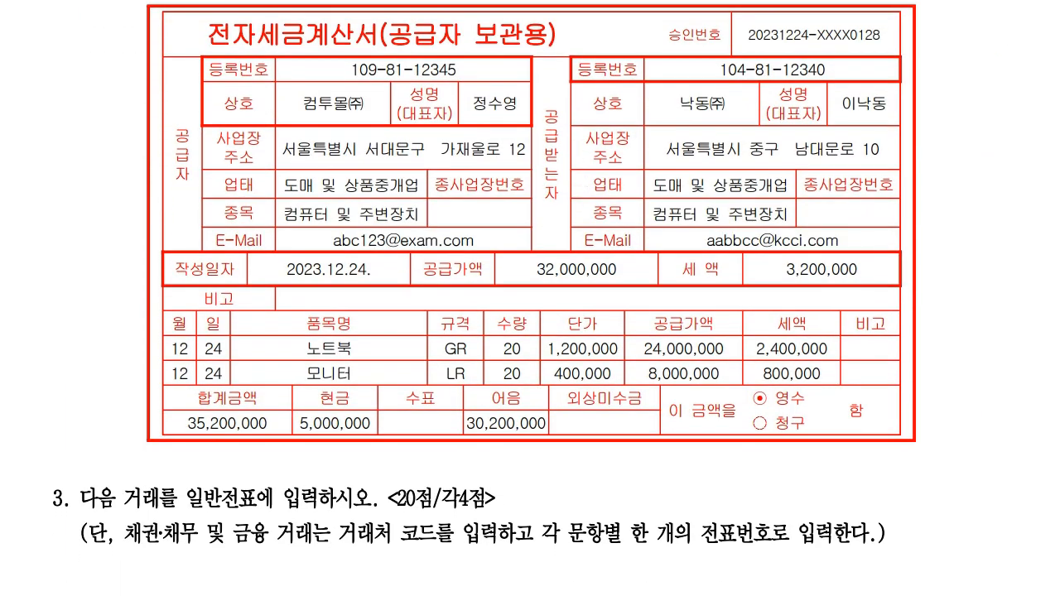
pyautogui.hotkey('alt', 'Tab')
pyautogui.moveTo(545, 161); pyautogui.dragTo(539, 139)
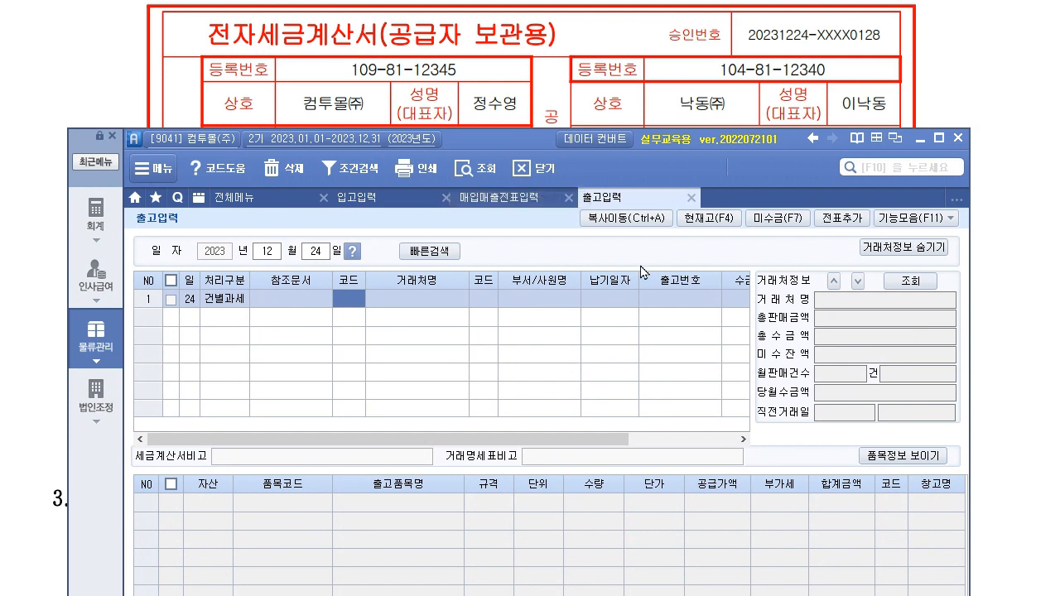
pyautogui.press('F2')
pyautogui.write('니')
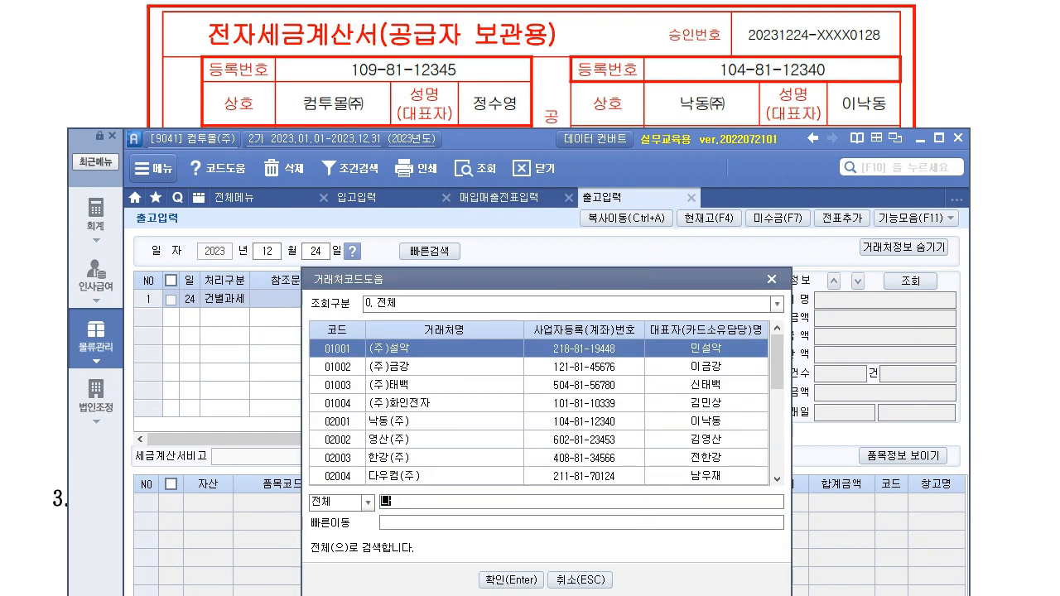
pyautogui.press('Return')
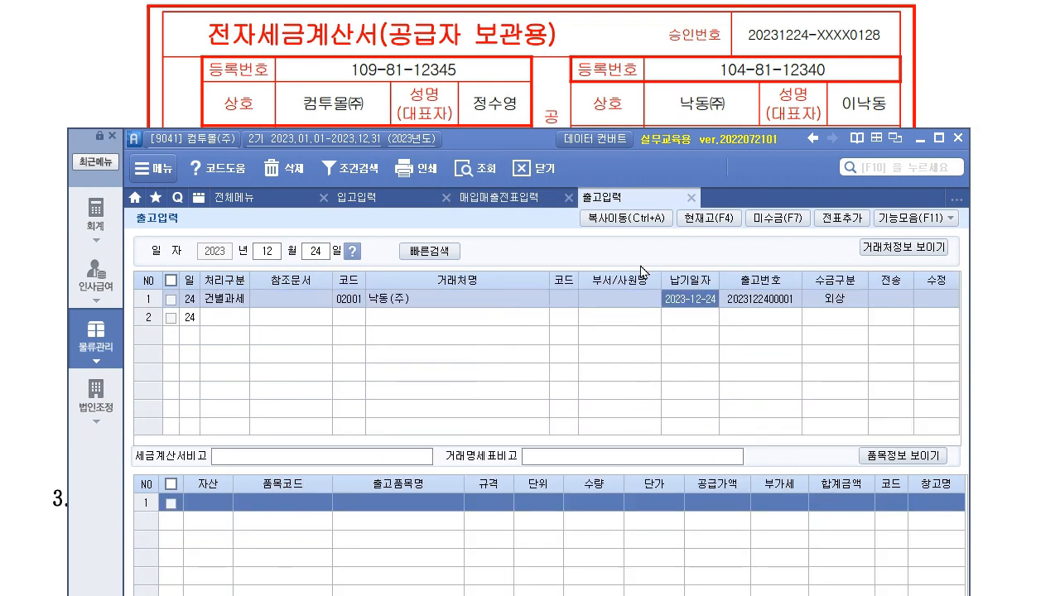
# Step: Set the 출고 entry's 수금구분 to 혼합 and choose 상품 as the first item line's 자산
pyautogui.press('Return')
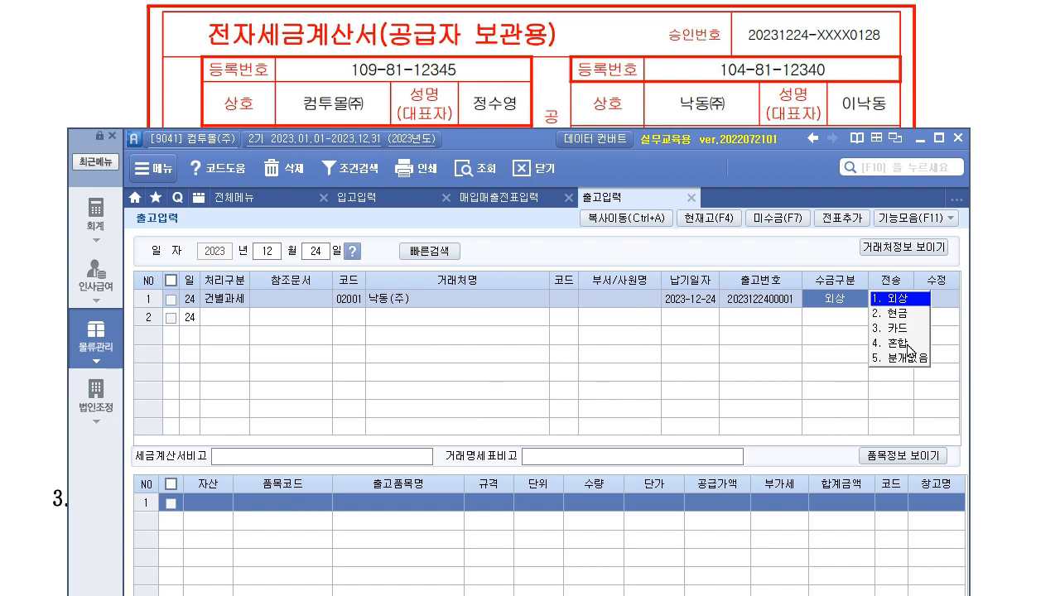
pyautogui.click(885, 344)
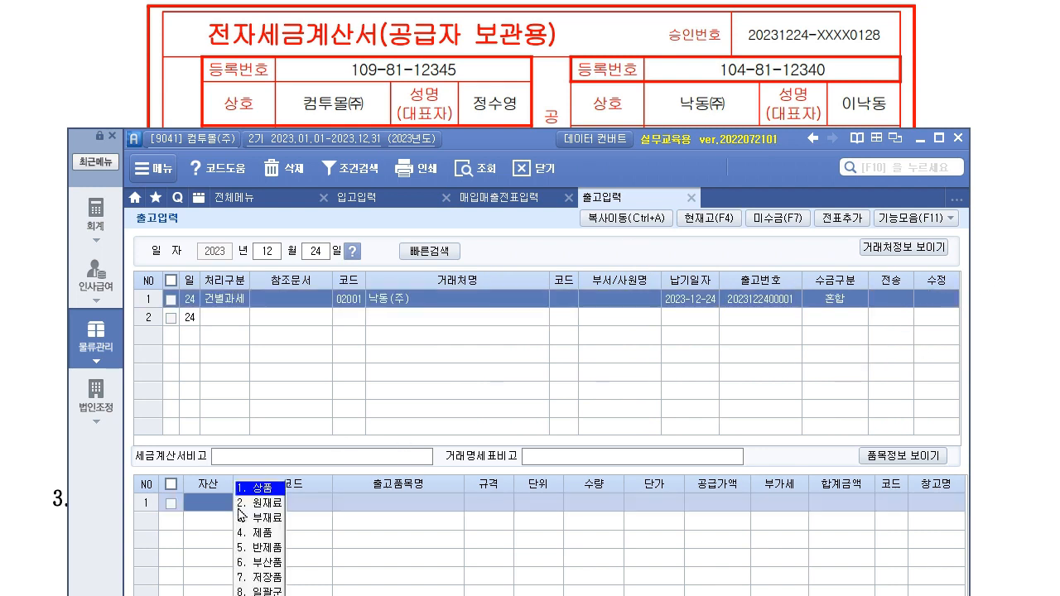
pyautogui.click(269, 489)
pyautogui.click(489, 106)
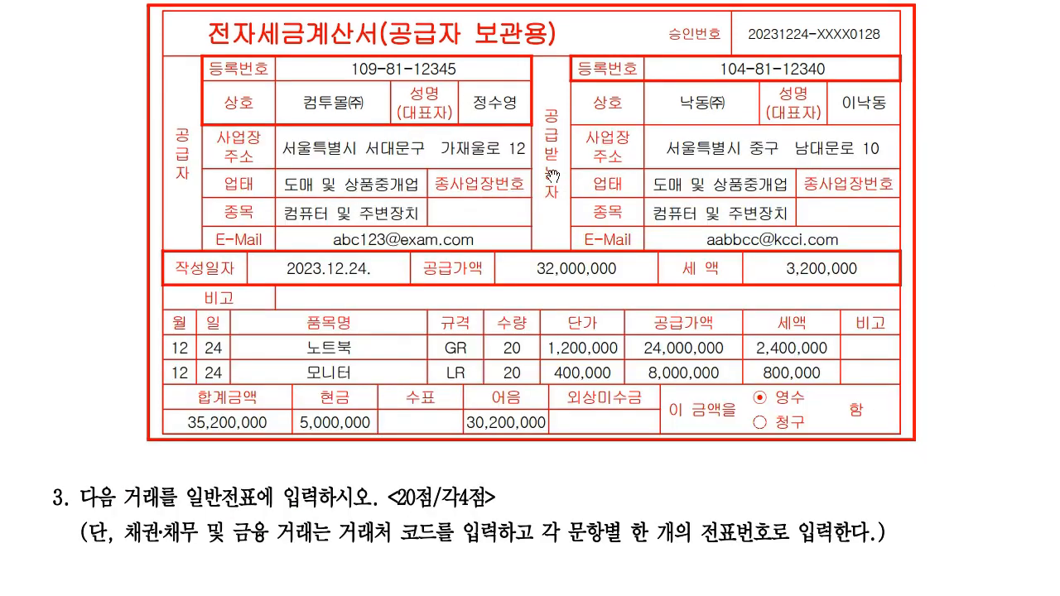
# Step: Check transaction (4)'s item list in the exam document and choose 노트북 (5001) as the first line's 출고품목
pyautogui.scroll(3, 550, 176)
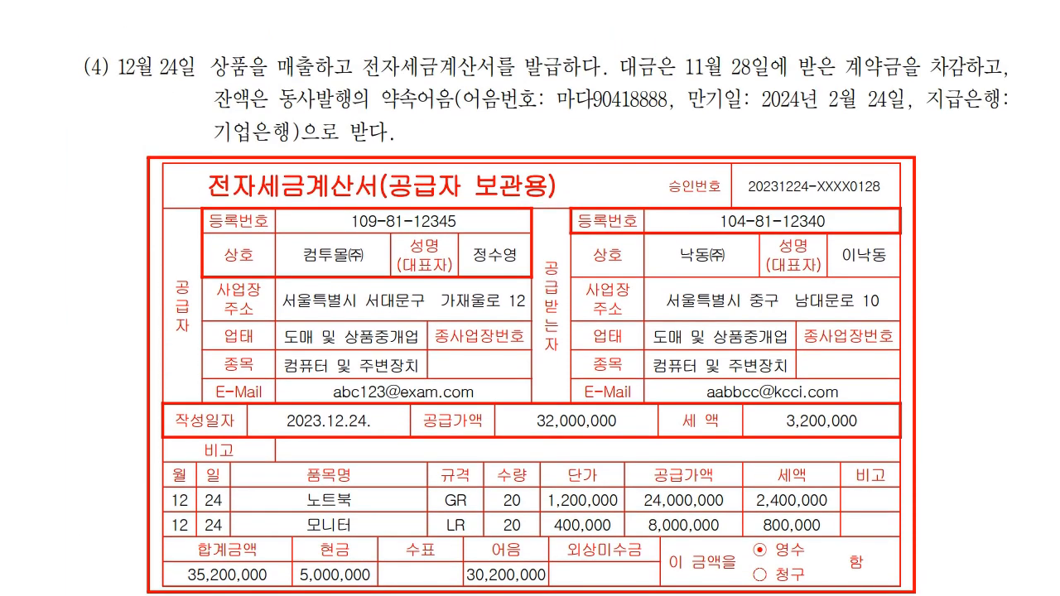
pyautogui.hotkey('alt', 'Tab')
pyautogui.moveTo(523, 131); pyautogui.dragTo(539, 0)
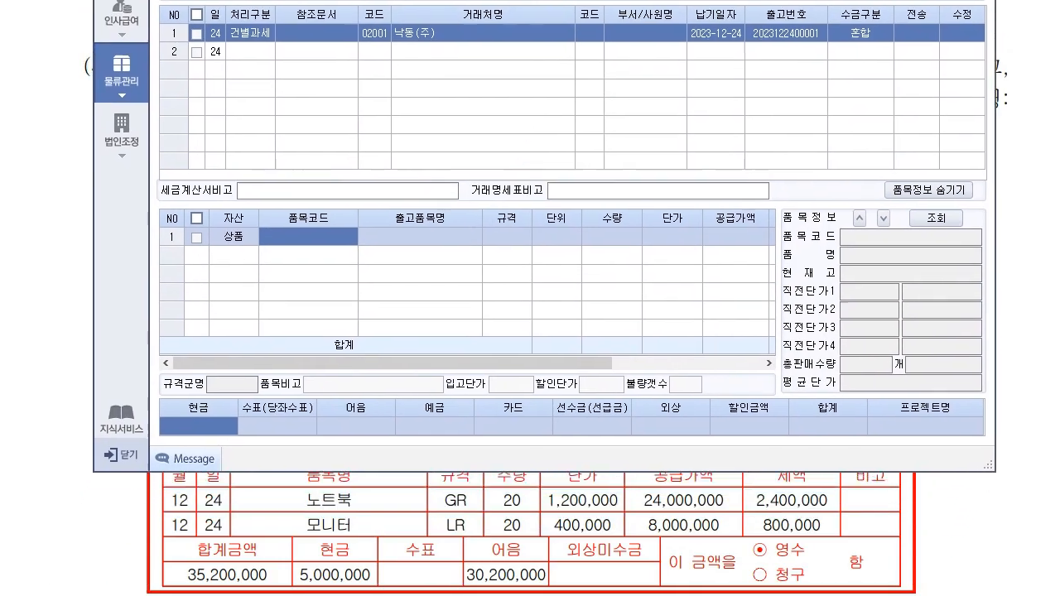
pyautogui.doubleClick(342, 238)
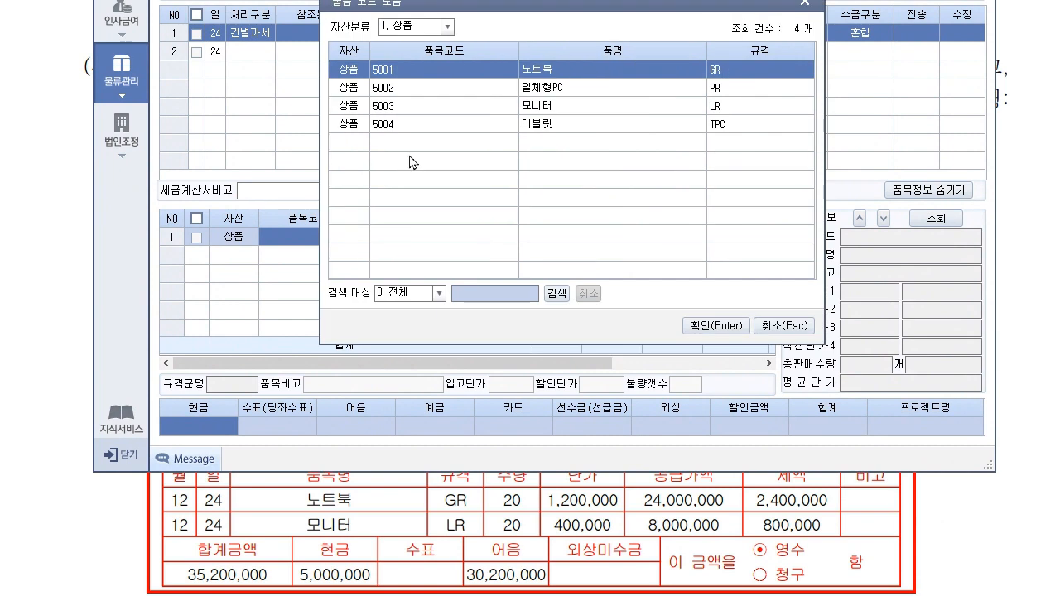
pyautogui.click(714, 325)
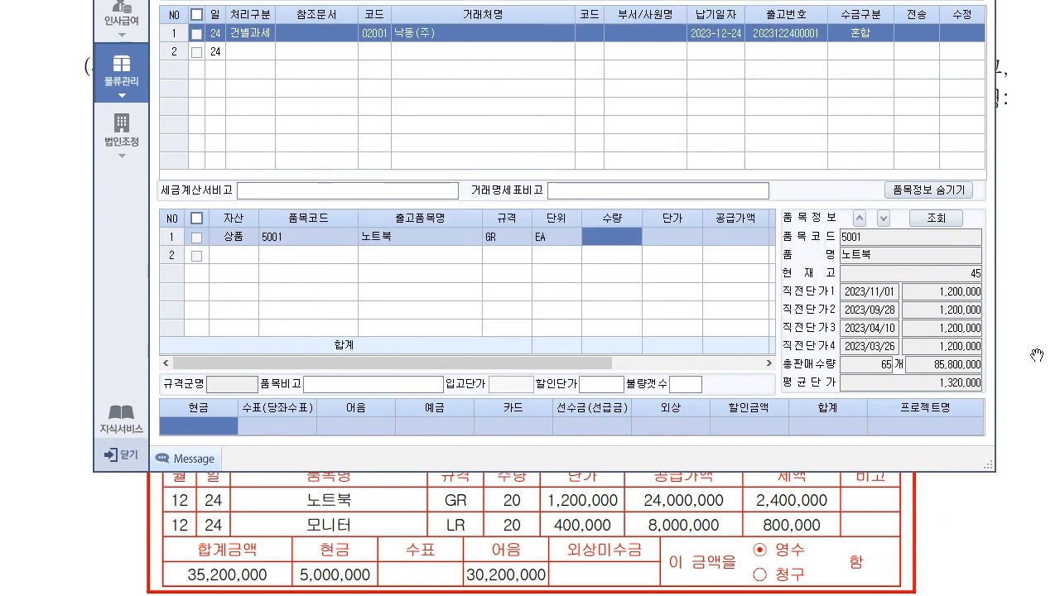
# Step: Set the 노트북 line's 수량 to 20 and 단가 to 1,200,000, and choose 상품 as the second line's 자산
pyautogui.write('20')
pyautogui.press('Return')
pyautogui.write('1,200,')
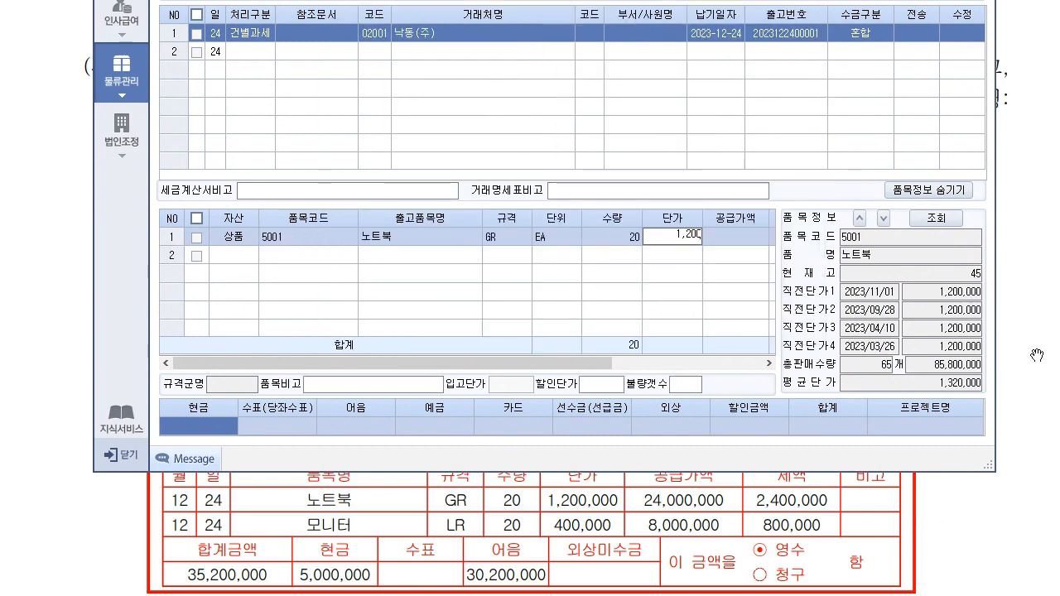
pyautogui.write('000')
pyautogui.press('Return')
pyautogui.press('Return')
pyautogui.press('Return')
pyautogui.press('Return')
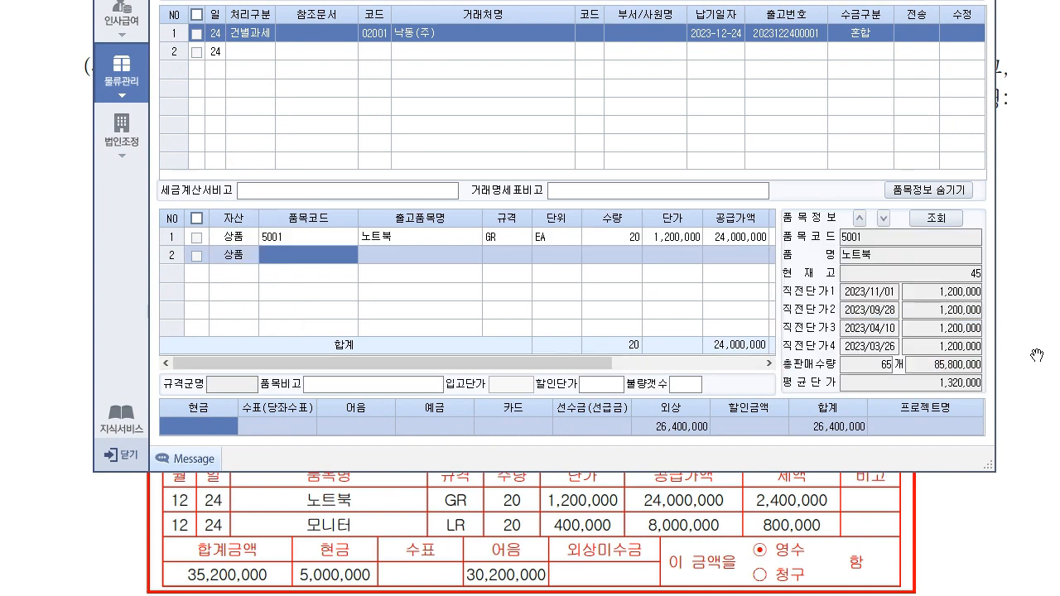
# Step: Add 모니터 (5003) as the second item line with 수량 20 and 단가 400,000
pyautogui.press('F2')
pyautogui.press('Down')
pyautogui.press('Down')
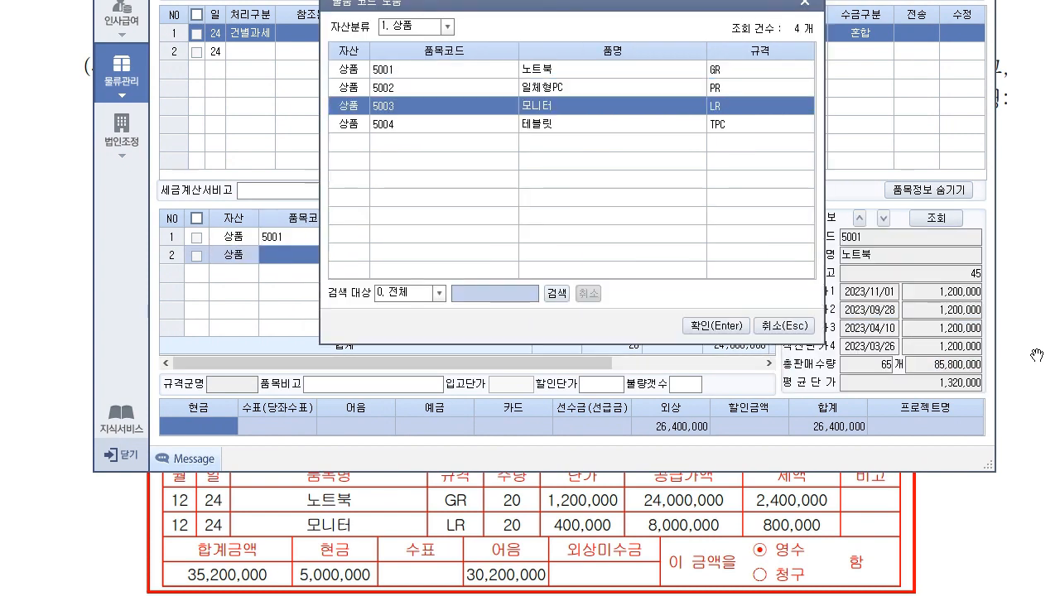
pyautogui.press('Return')
pyautogui.write('20')
pyautogui.press('Return')
pyautogui.write('400000')
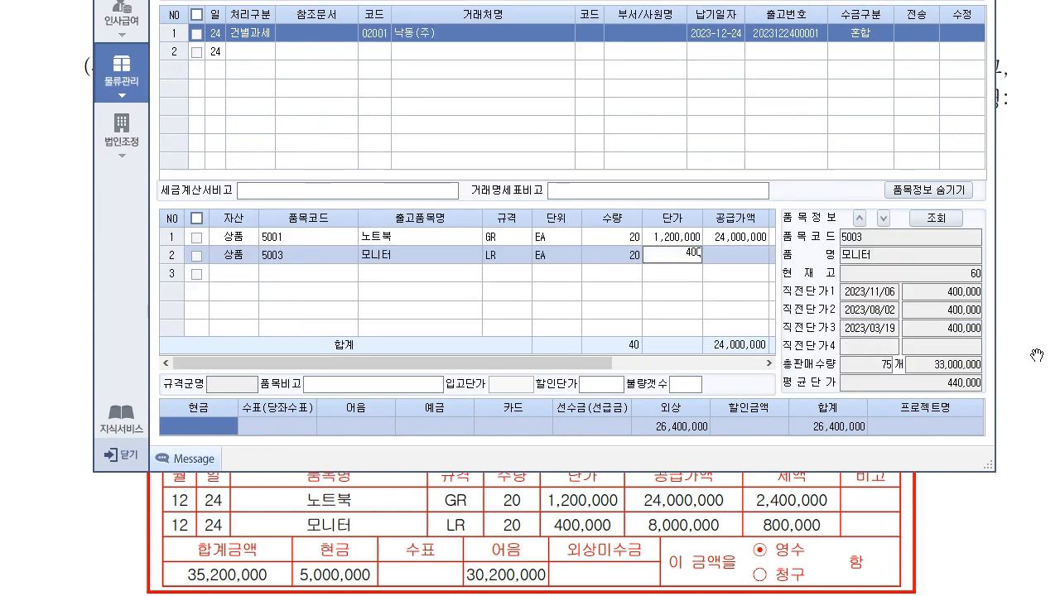
pyautogui.press('Return')
pyautogui.press('Return')
pyautogui.press('Return')
pyautogui.press('Return')
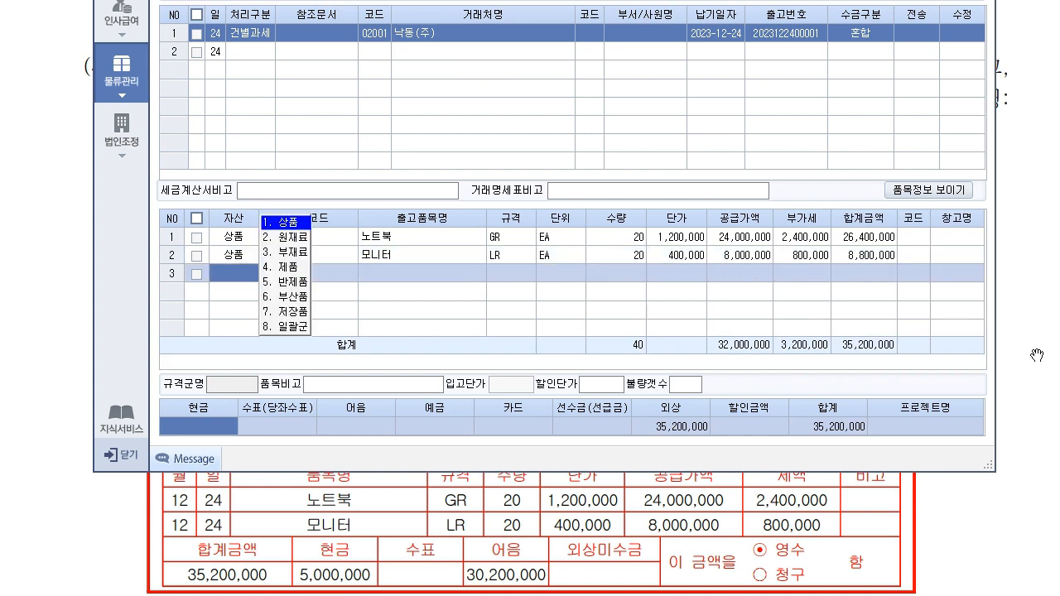
# Step: Try to record 30,200,000 of the 낙동(주) sale's payment as 어음
pyautogui.click(697, 430)
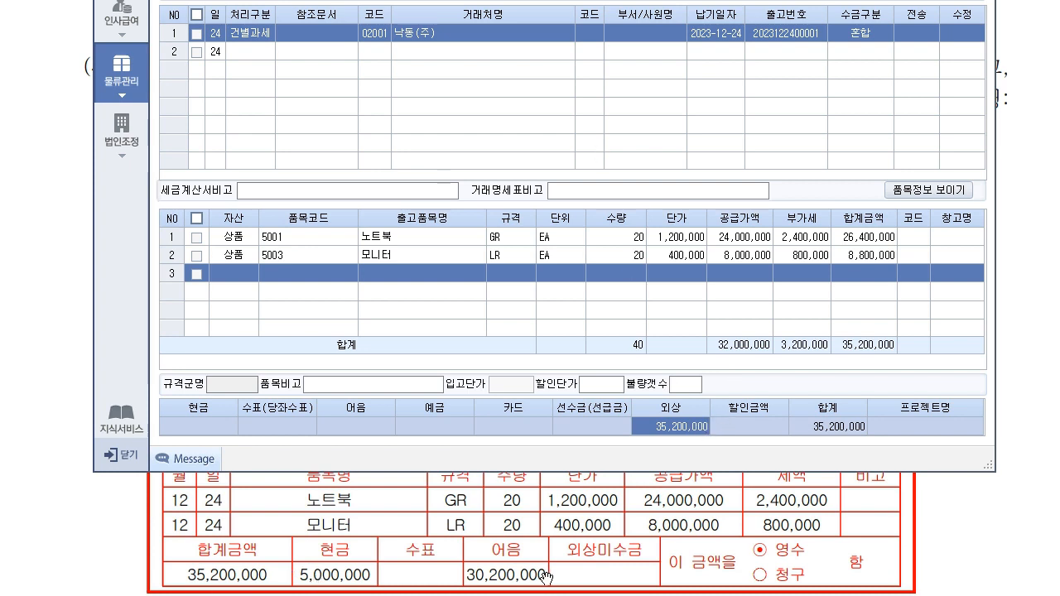
pyautogui.click(390, 428)
pyautogui.write('30,200,000')
pyautogui.press('Return')
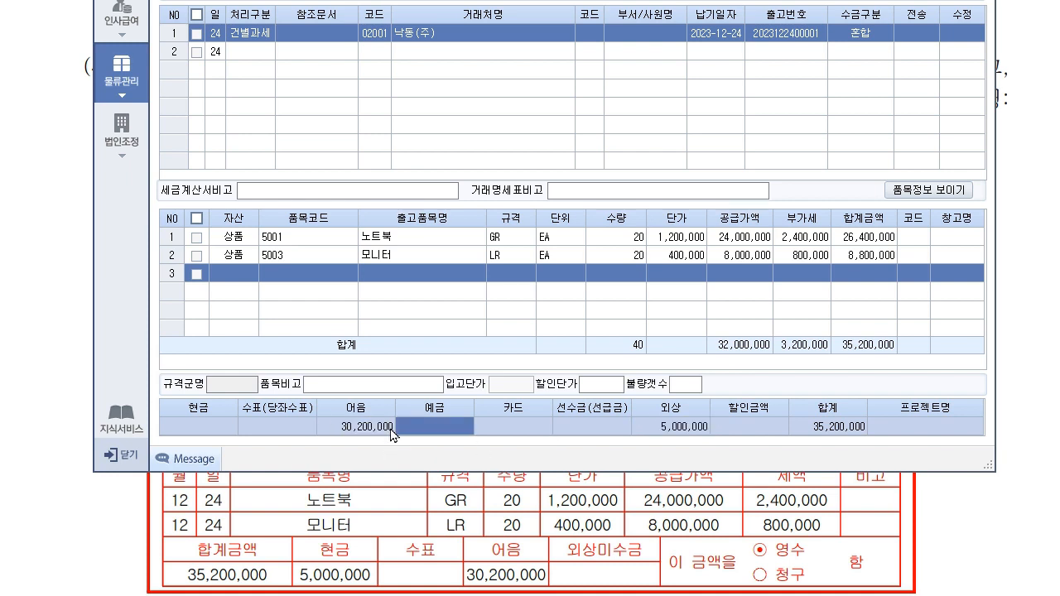
# Step: Examine transaction (4)'s payment terms in the exam document, relating the 계약금 and 약속어음 to the 현금 and 어음 amounts
pyautogui.click(344, 547)
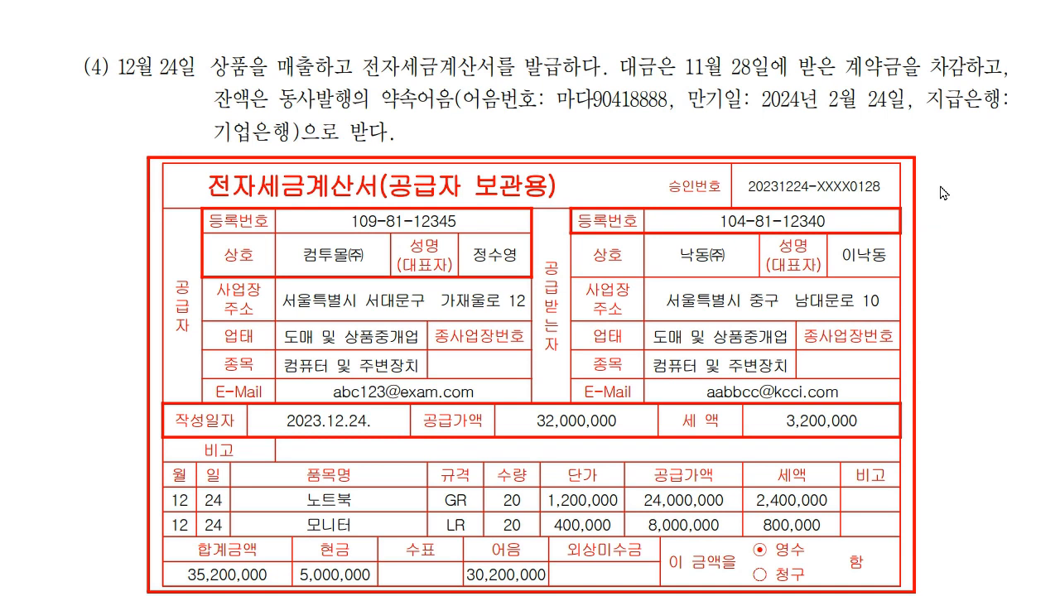
pyautogui.moveTo(676, 80); pyautogui.dragTo(1021, 82)
pyautogui.moveTo(213, 108)
pyautogui.mouseDown()
pyautogui.moveTo(431, 112)
pyautogui.moveTo(439, 126)
pyautogui.mouseUp()
pyautogui.moveTo(337, 140); pyautogui.dragTo(399, 139)
pyautogui.moveTo(890, 68)
pyautogui.mouseDown()
pyautogui.moveTo(921, 84)
pyautogui.moveTo(894, 63)
pyautogui.moveTo(708, 154)
pyautogui.moveTo(389, 517)
pyautogui.moveTo(347, 543)
pyautogui.moveTo(381, 578)
pyautogui.moveTo(384, 512)
pyautogui.mouseUp()
pyautogui.moveTo(527, 541); pyautogui.dragTo(555, 531)
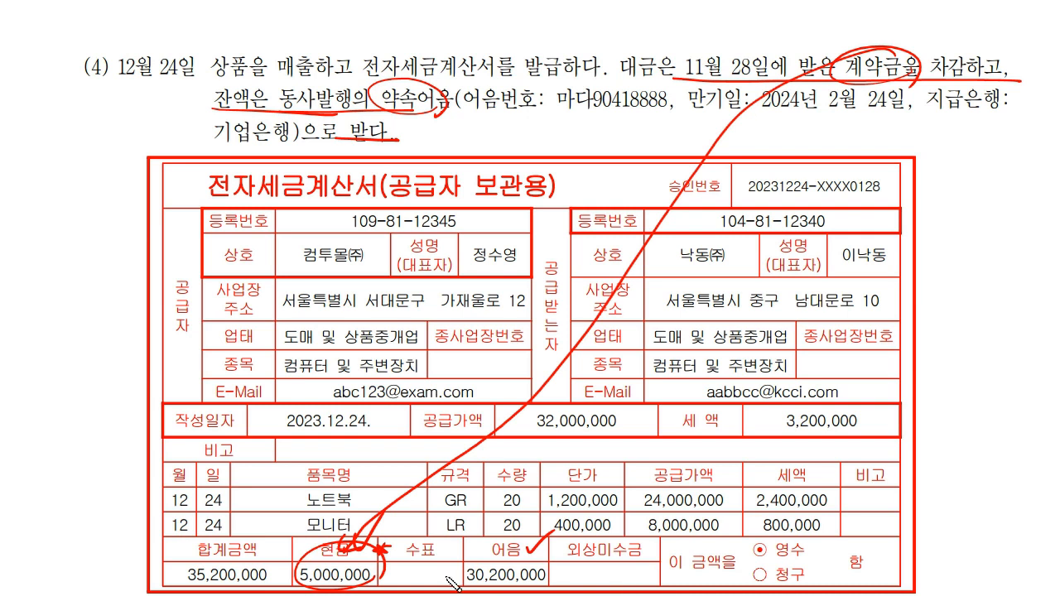
pyautogui.moveTo(864, 76); pyautogui.dragTo(877, 79)
pyautogui.moveTo(383, 553); pyautogui.dragTo(389, 547)
pyautogui.press('Escape')
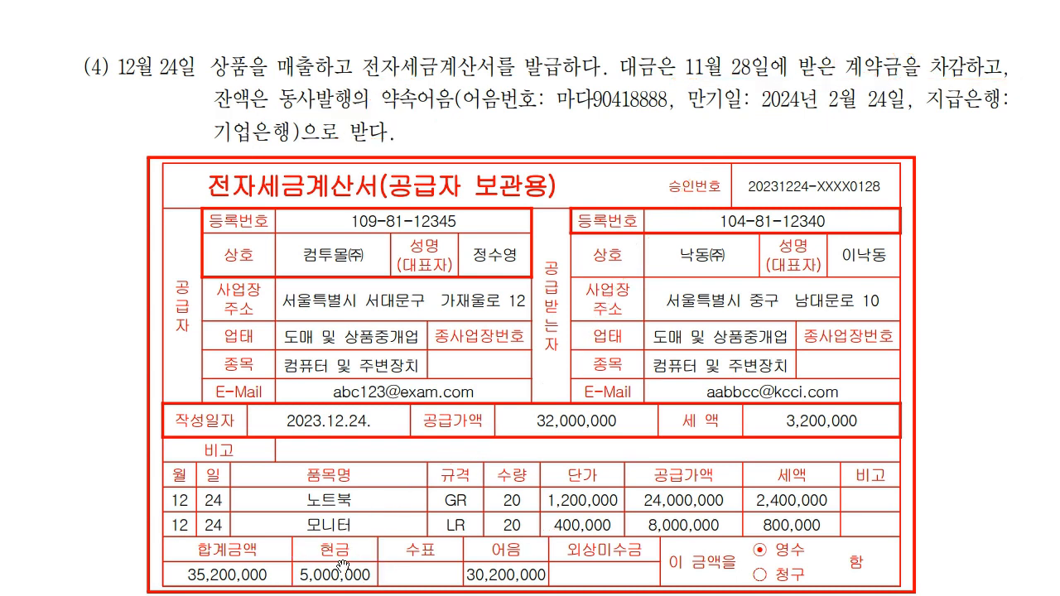
# Step: Try to record 5,000,000 of the sale's payment as 선수금(선급금) and reselect the 낙동(주) entry to check the split
pyautogui.hotkey('alt', 'Tab')
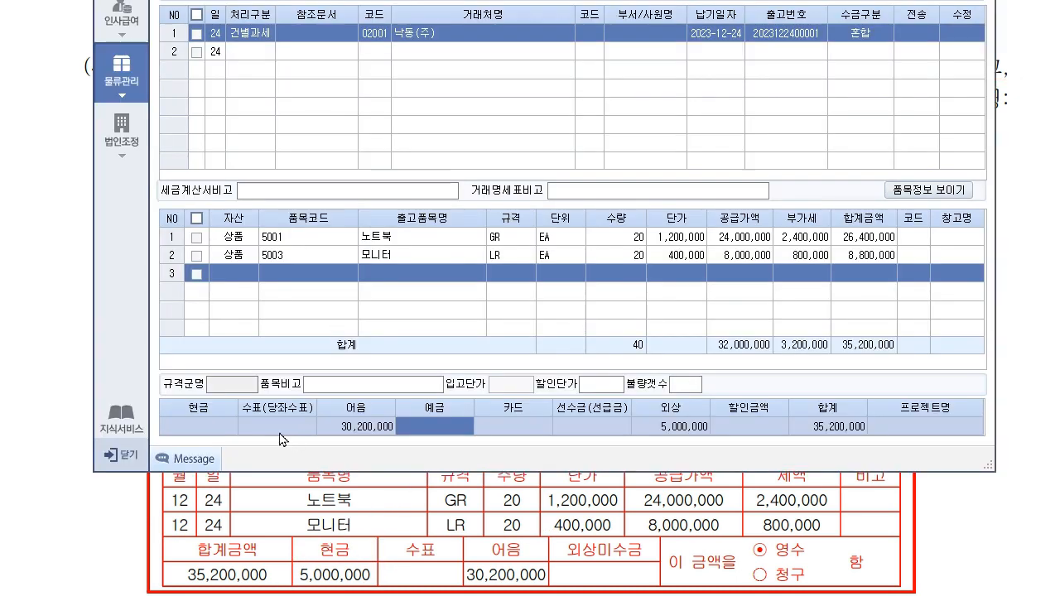
pyautogui.click(213, 426)
pyautogui.click(609, 429)
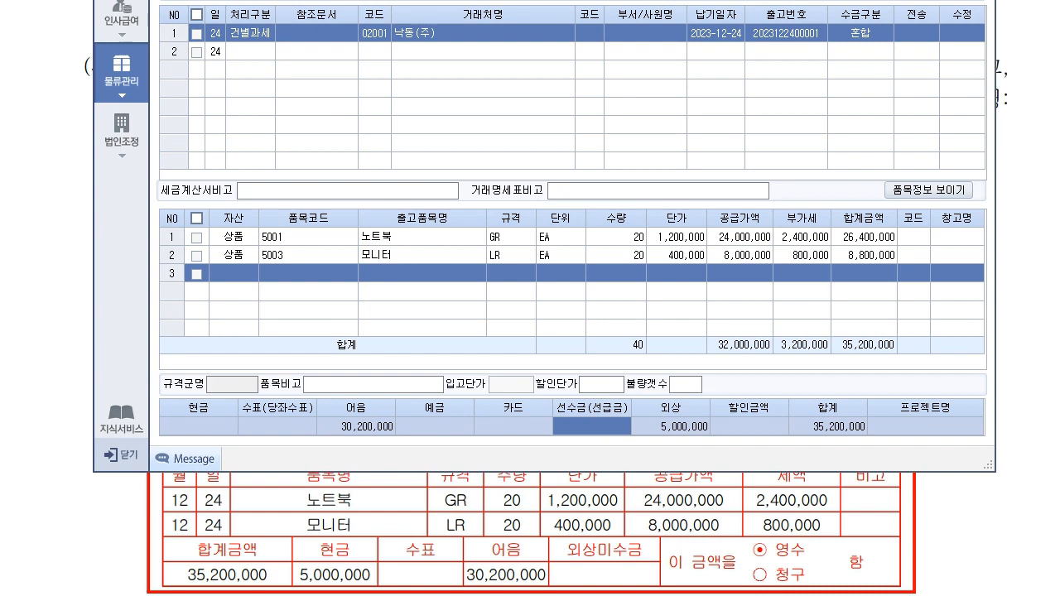
pyautogui.write('5000000')
pyautogui.press('Return')
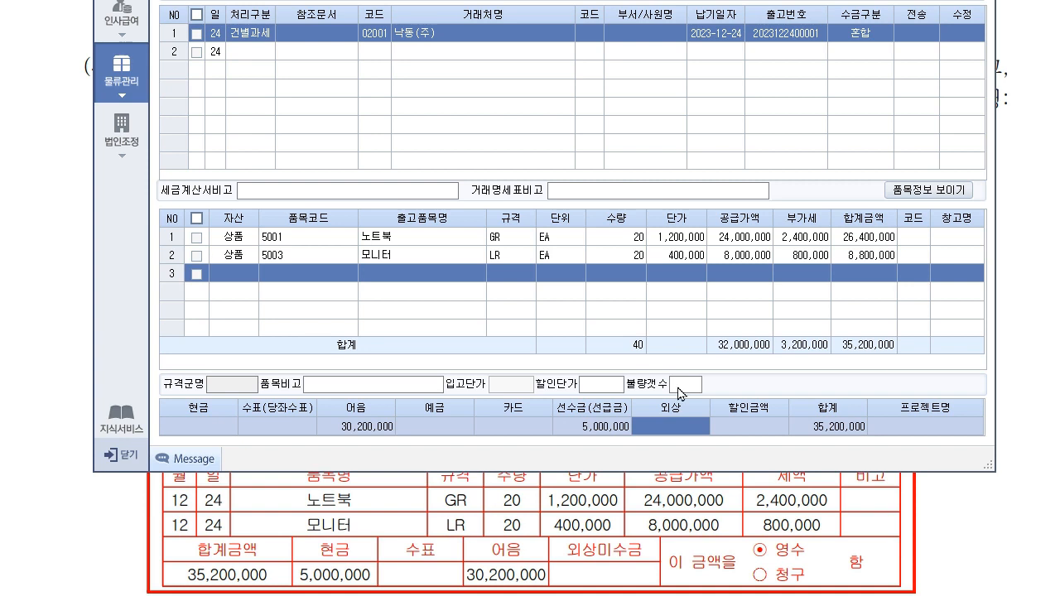
pyautogui.click(646, 38)
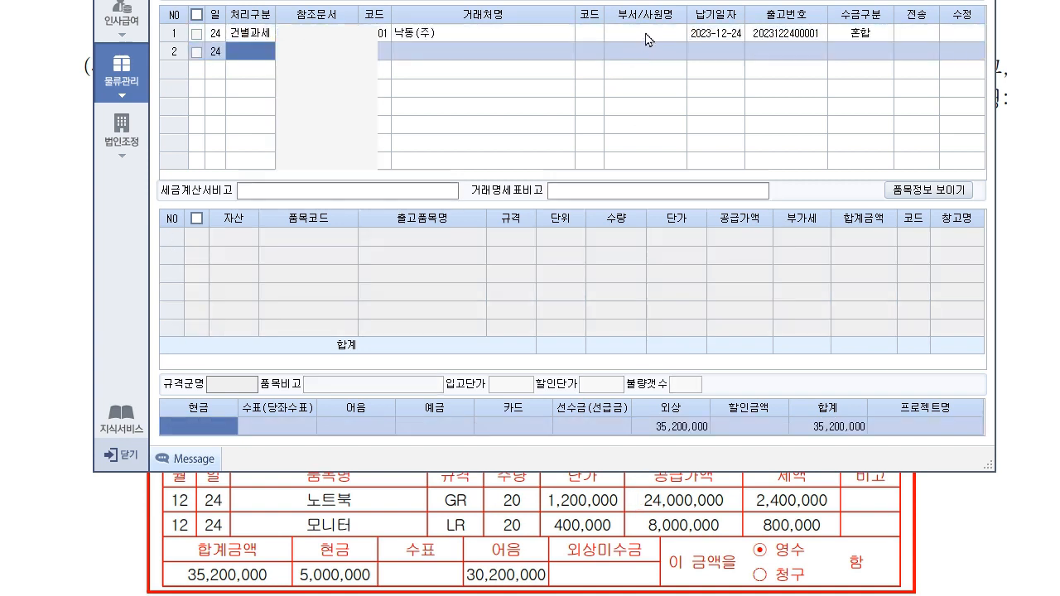
pyautogui.click(502, 51)
pyautogui.click(511, 39)
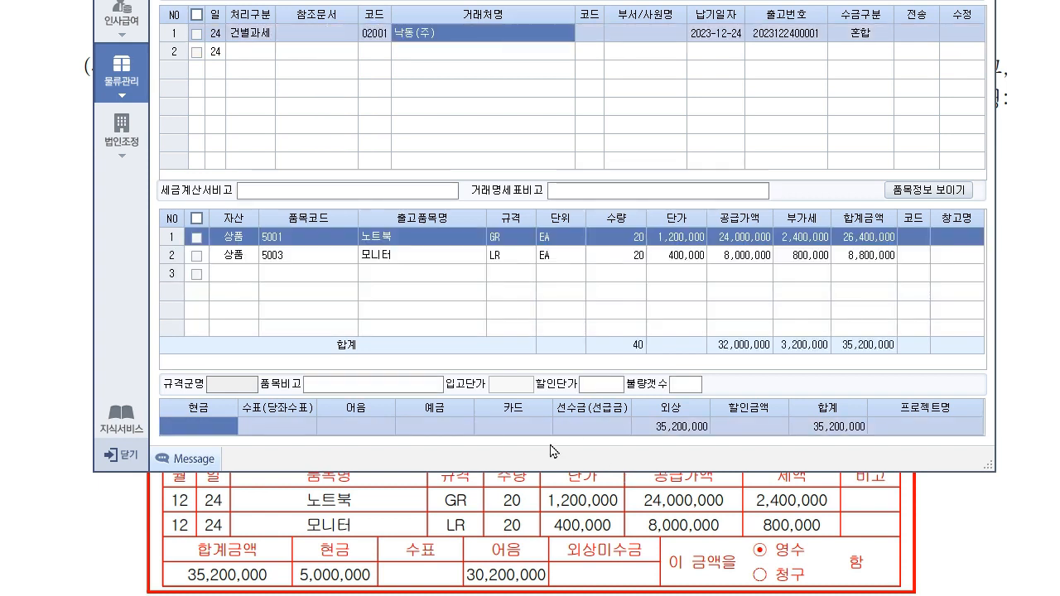
# Step: Enter the 낙동(주) sale's payment as 선수금(선급금) 5,000,000 and 어음 30,200,000, and reselect the entry to check both amounts
pyautogui.click(598, 432)
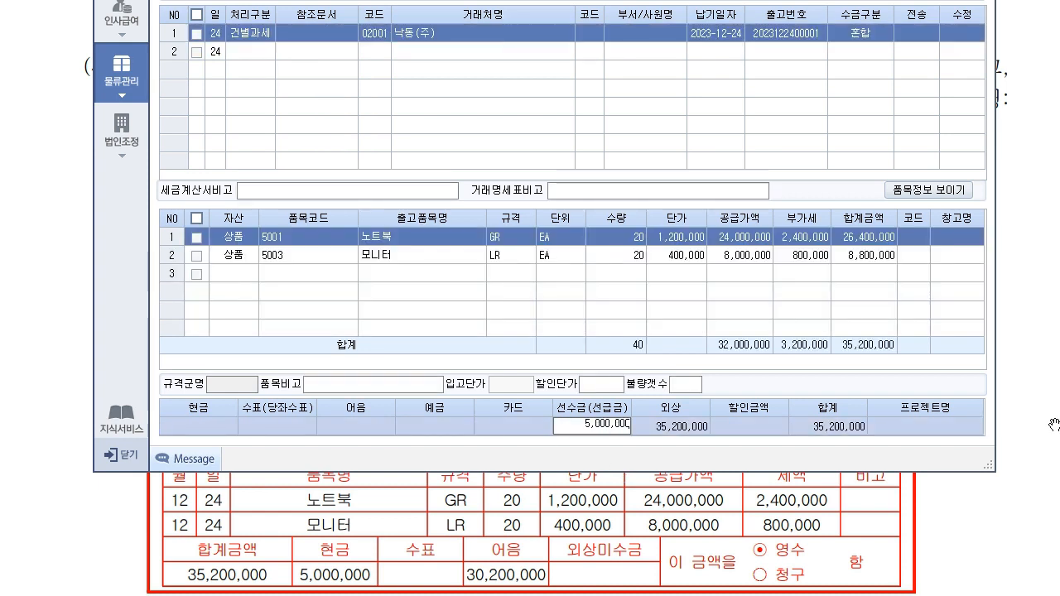
pyautogui.write('5000000')
pyautogui.press('Return')
pyautogui.click(360, 431)
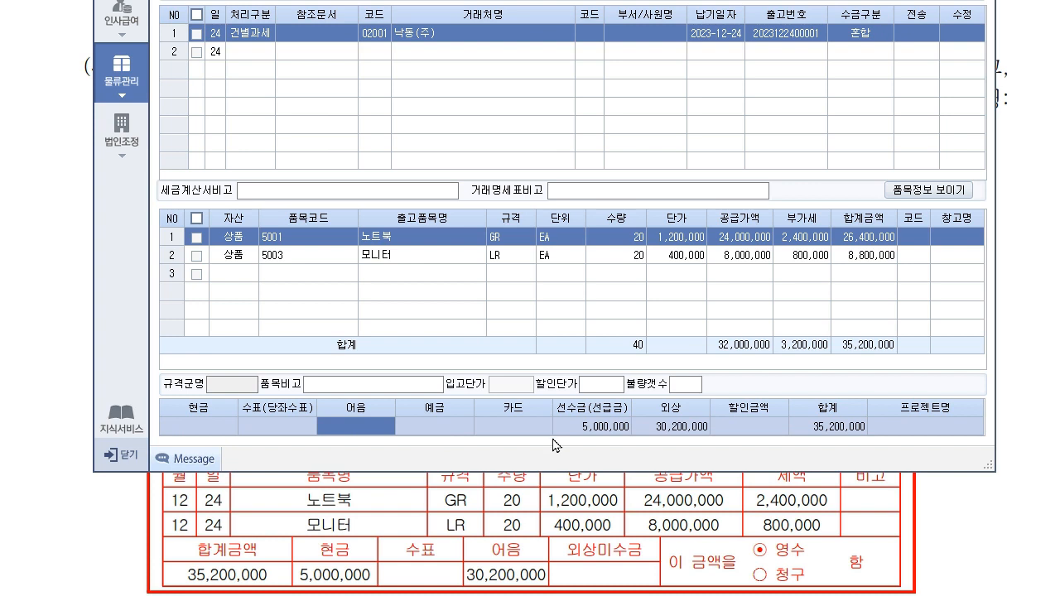
pyautogui.write('30,200')
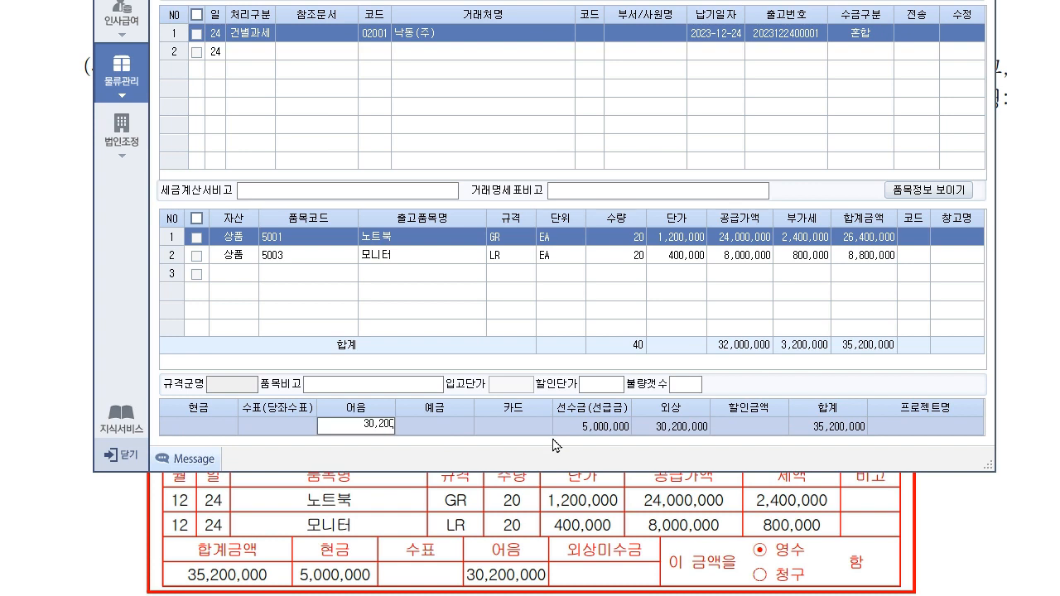
pyautogui.press('Return')
pyautogui.click(441, 48)
pyautogui.click(450, 35)
pyautogui.click(391, 434)
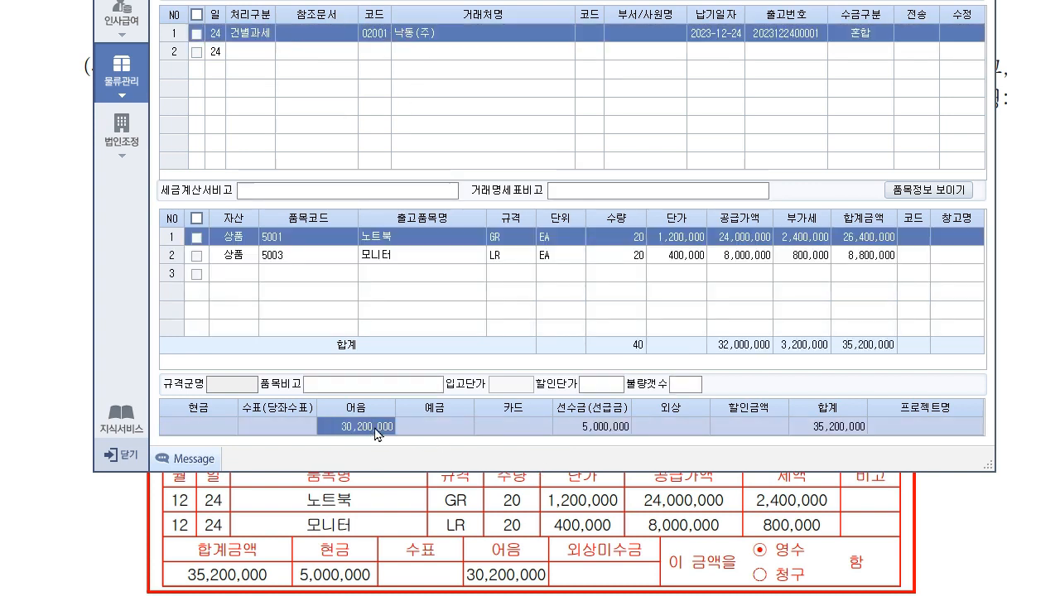
pyautogui.click(602, 429)
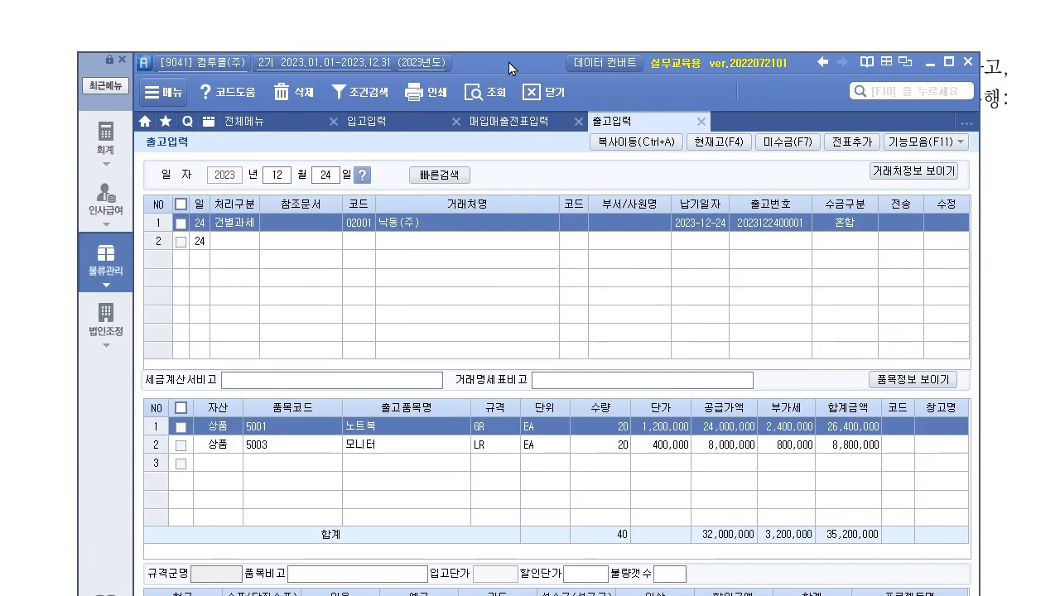
# Step: Add a slip for the 12월 24일 출고 entry and transfer it to 매입매출전표입력
pyautogui.click(838, 155)
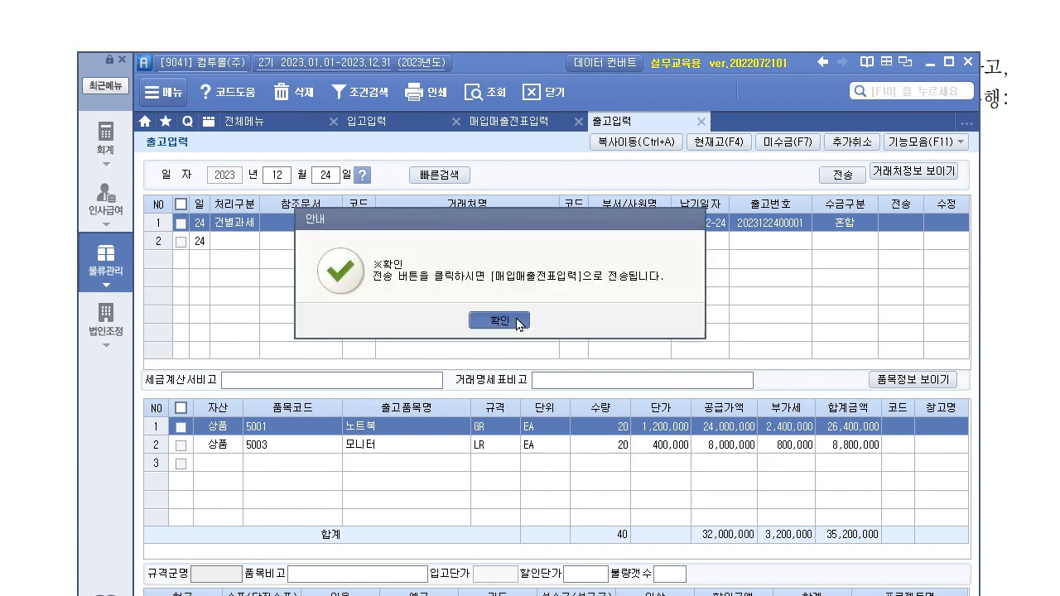
pyautogui.click(499, 319)
pyautogui.click(843, 175)
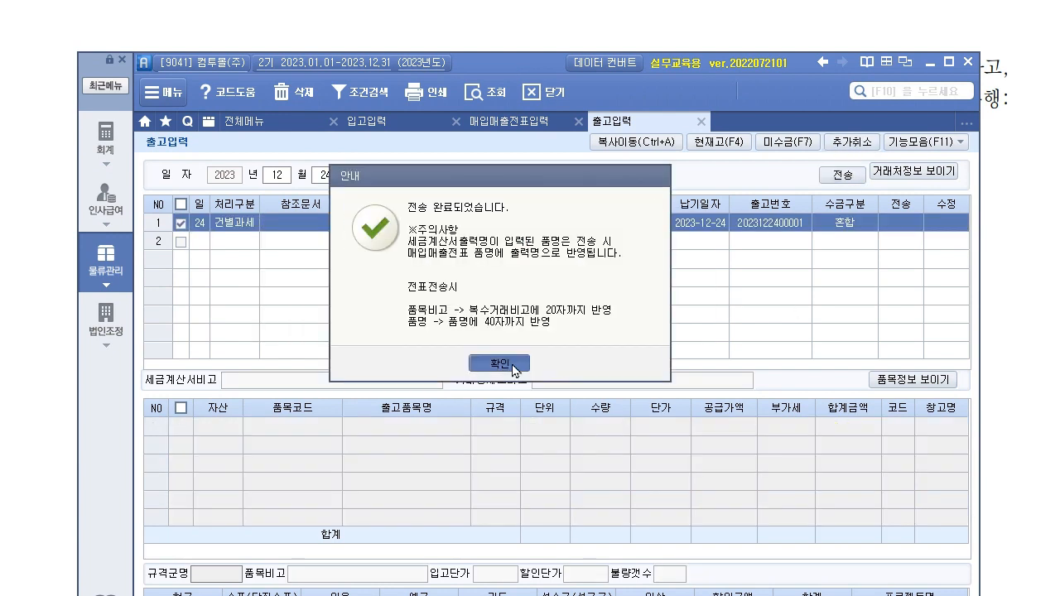
pyautogui.click(540, 360)
# Step: Switch to 매입매출전표입력 and display the slips dated 12월 24일
pyautogui.click(497, 123)
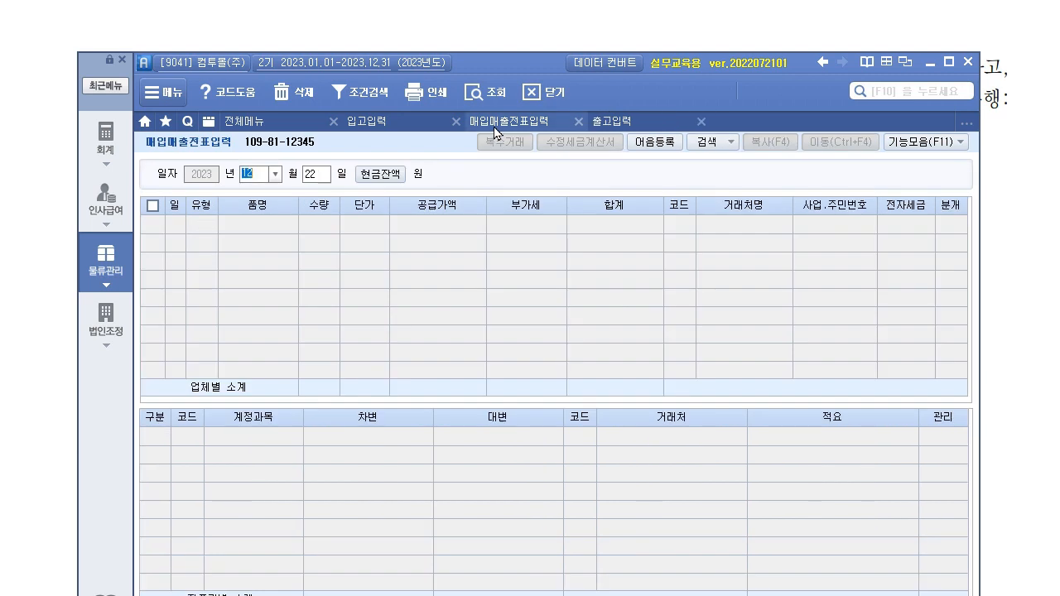
pyautogui.click(318, 175)
pyautogui.write('24')
pyautogui.press('Return')
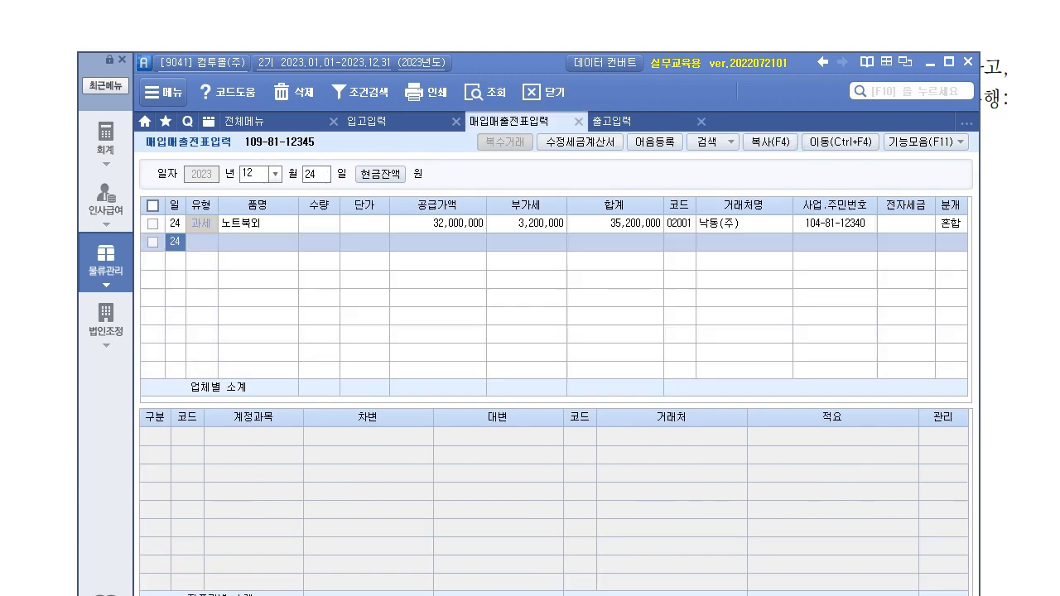
# Step: Reread transaction (4) and check the account, 거래처 and amount of the 11월 28일 계약금 slip in 일반전표입력
pyautogui.click(1018, 391)
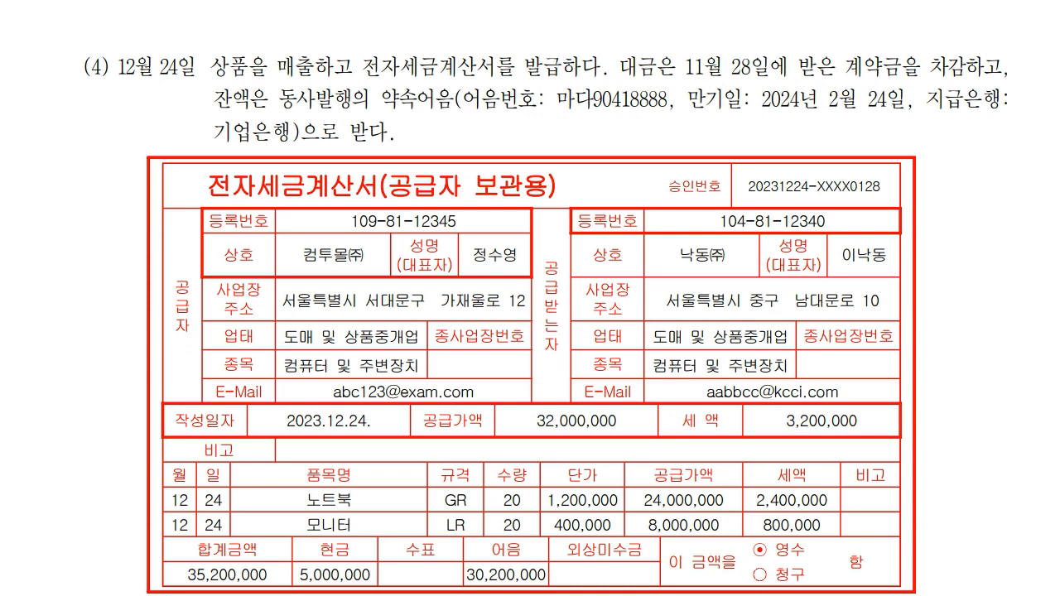
pyautogui.hotkey('alt', 'Tab')
pyautogui.click(113, 149)
pyautogui.click(415, 201)
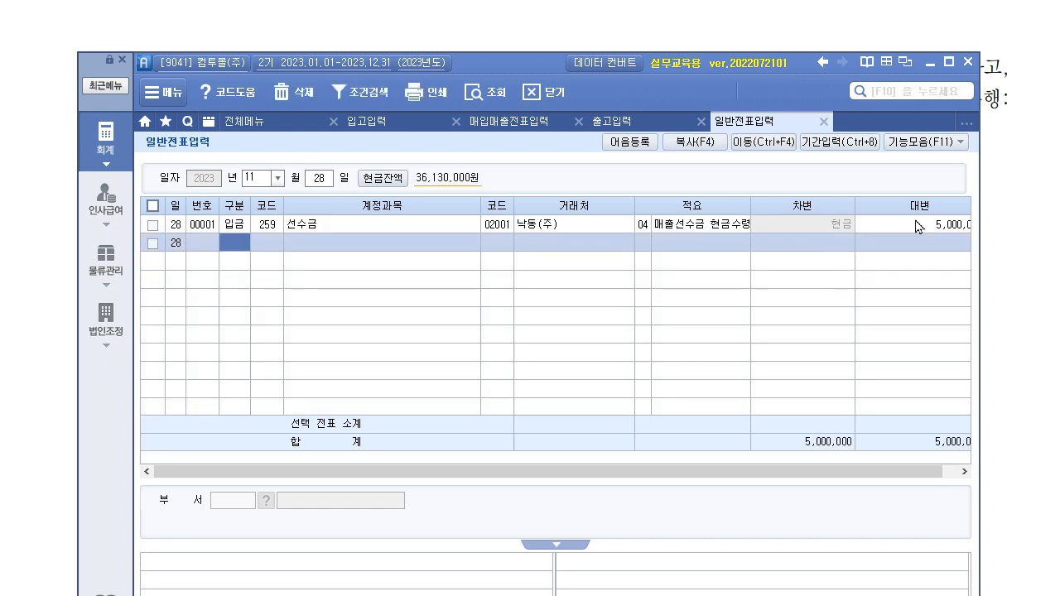
pyautogui.click(954, 228)
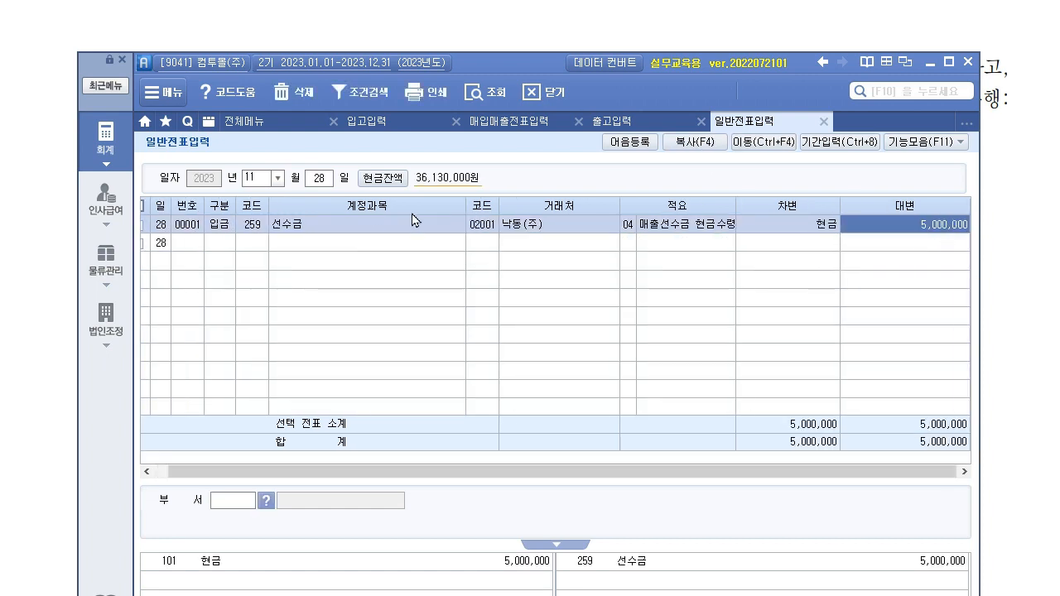
pyautogui.click(489, 225)
pyautogui.click(249, 225)
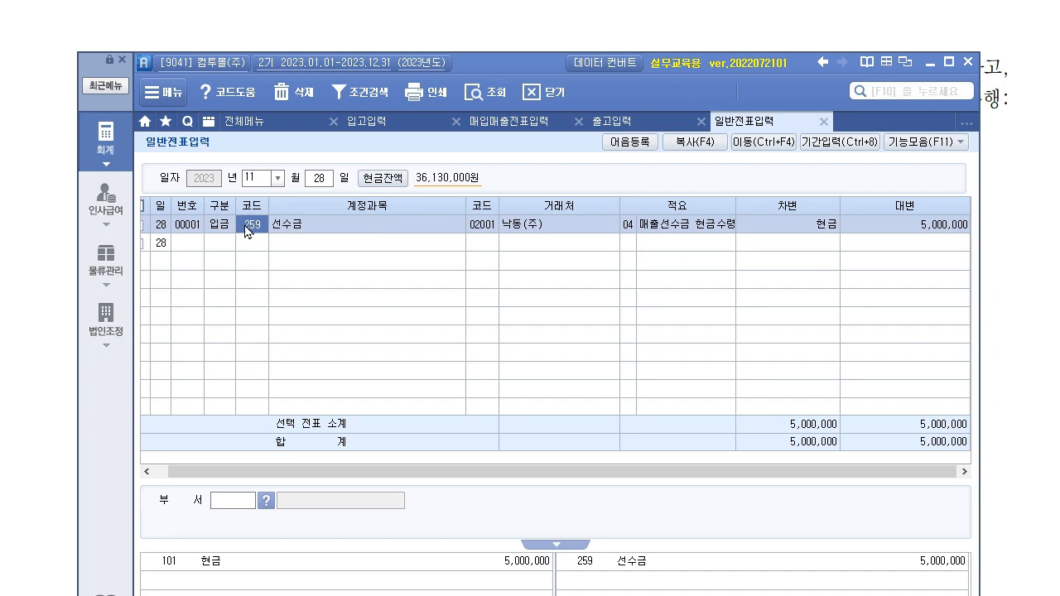
# Step: Return to 매입매출전표입력 and set the 12월 24일 낙동(주) sale's 전자세금 to 전자입력
pyautogui.click(527, 121)
pyautogui.press('Return')
pyautogui.press('Return')
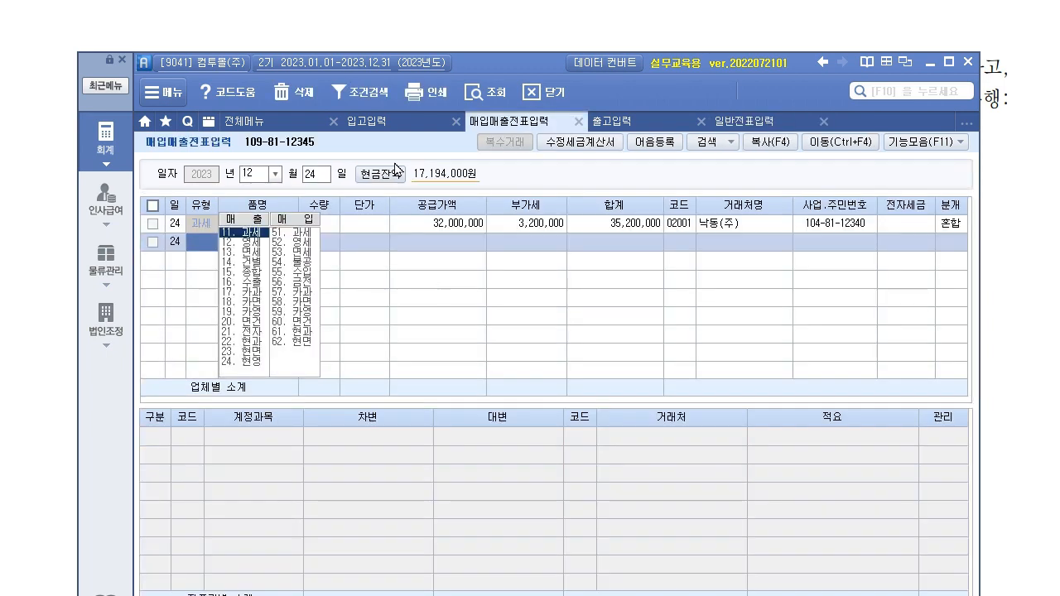
pyautogui.click(915, 223)
pyautogui.write('1')
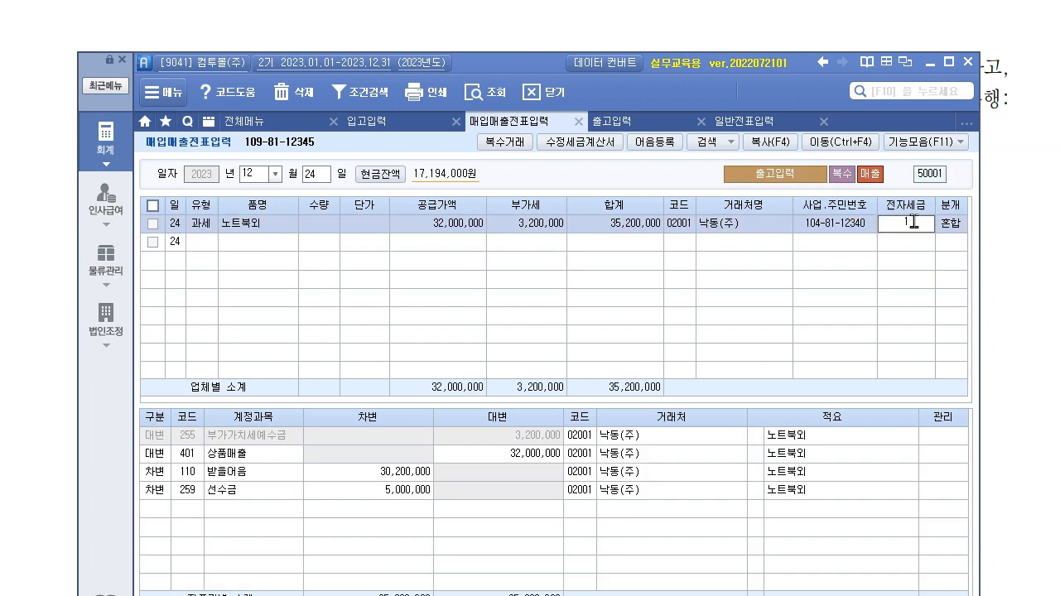
pyautogui.press('Return')
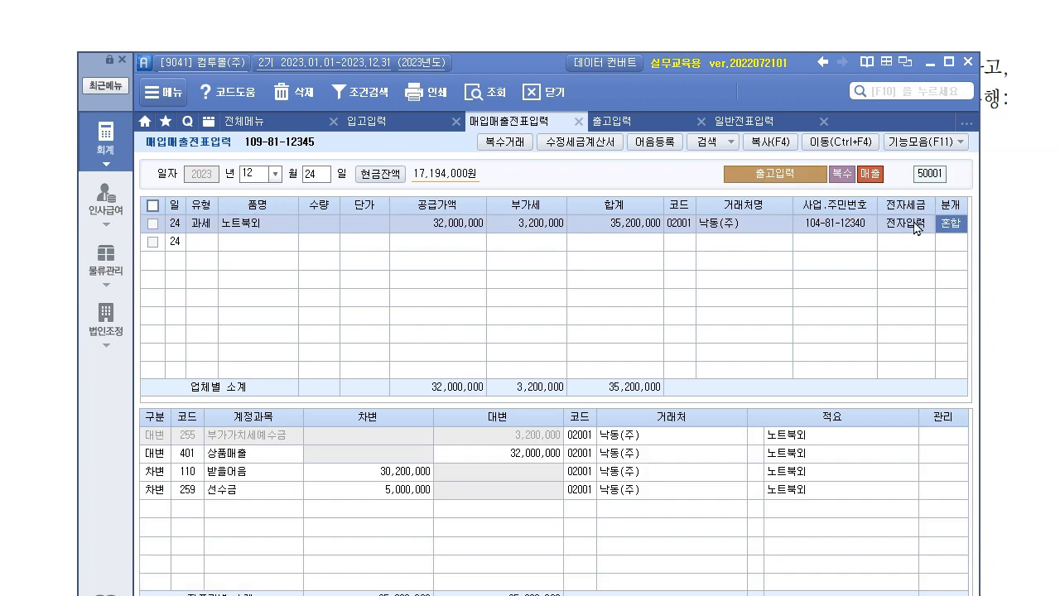
# Step: Open the 받을어음 관리 details for the 30,200,000 받을어음 line of the 12월 24일 sale and keep transaction (4) readable
pyautogui.click(419, 495)
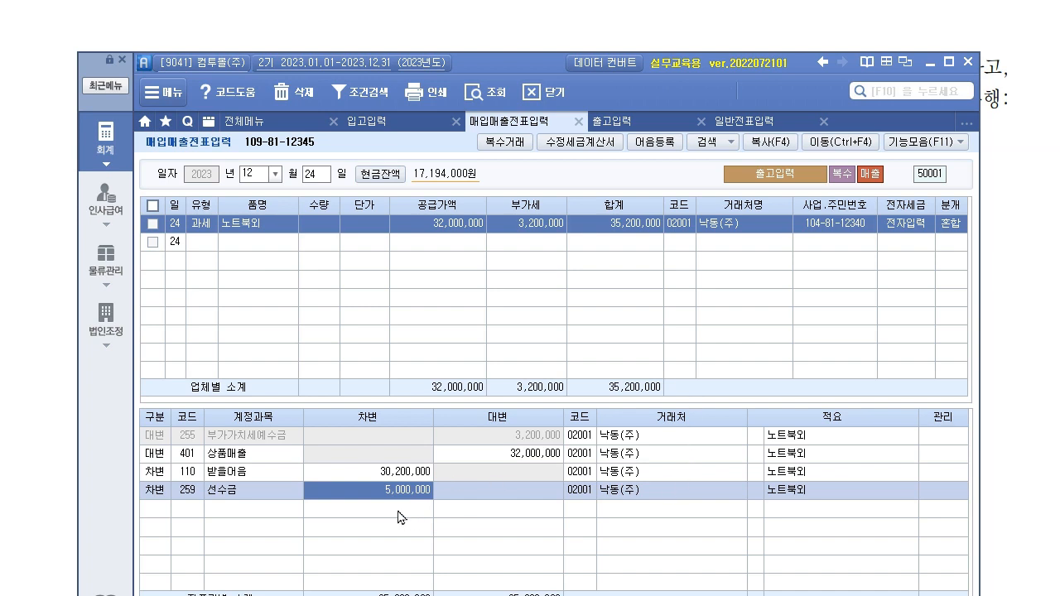
pyautogui.click(377, 469)
pyautogui.moveTo(522, 62); pyautogui.dragTo(528, 163)
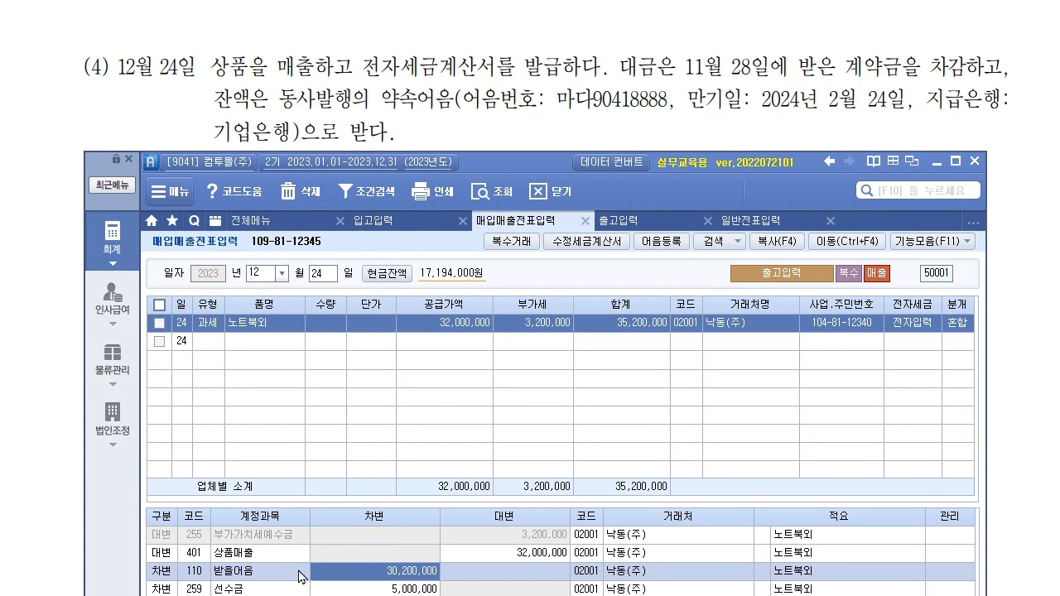
pyautogui.press('F3')
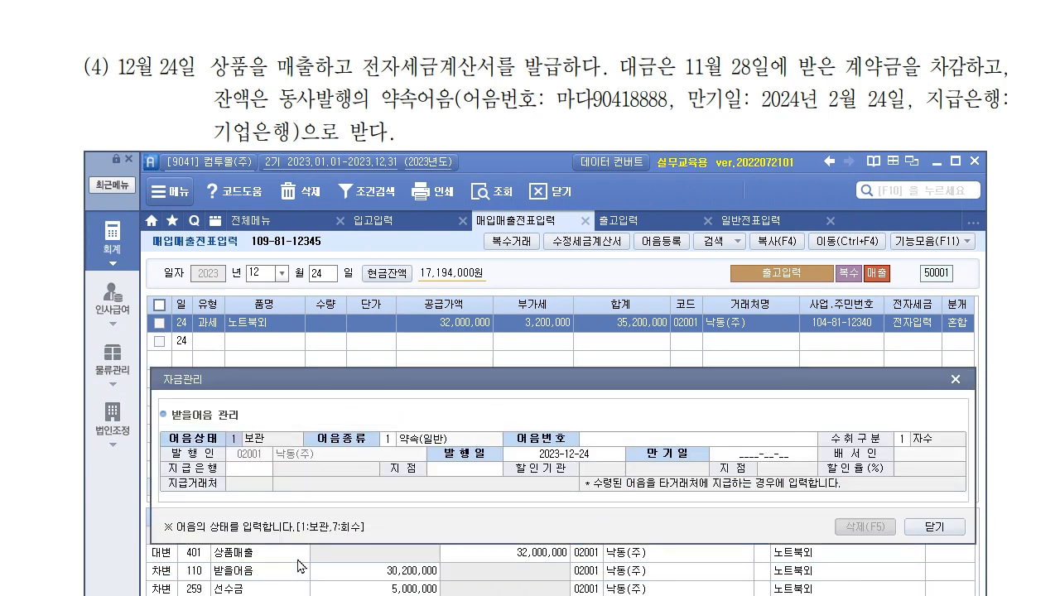
pyautogui.moveTo(548, 380); pyautogui.dragTo(548, 348)
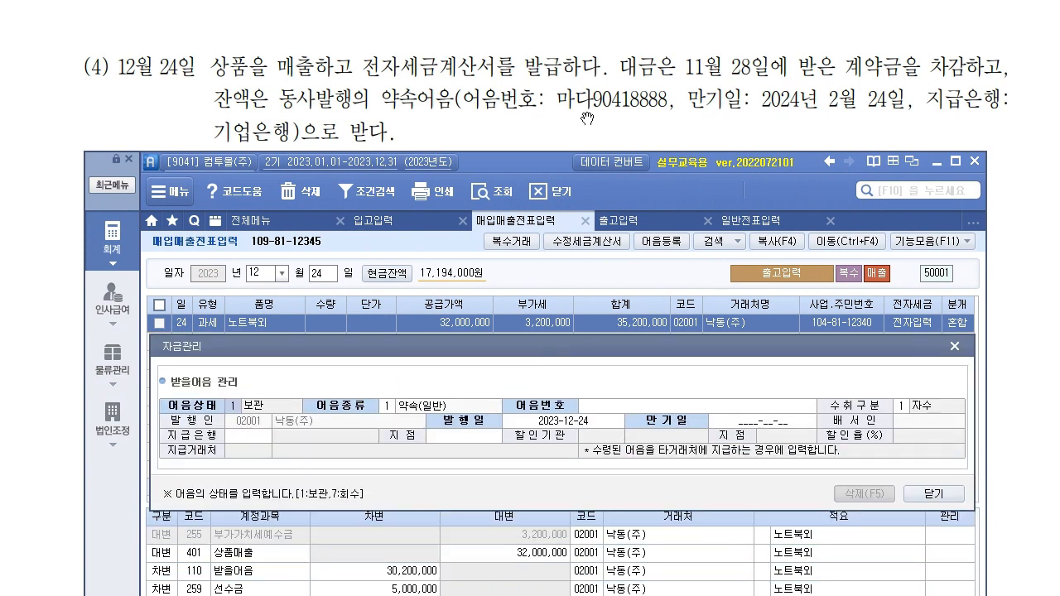
# Step: Enter 어음번호 마다90418888 and 만기일 2024-02-24 for the received note
pyautogui.click(731, 410)
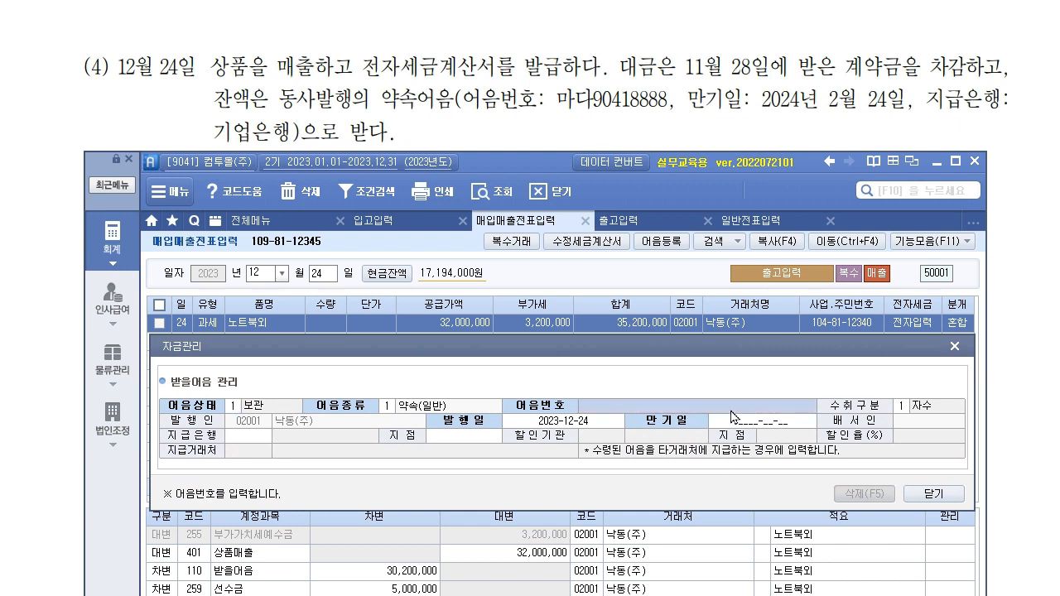
pyautogui.write('마')
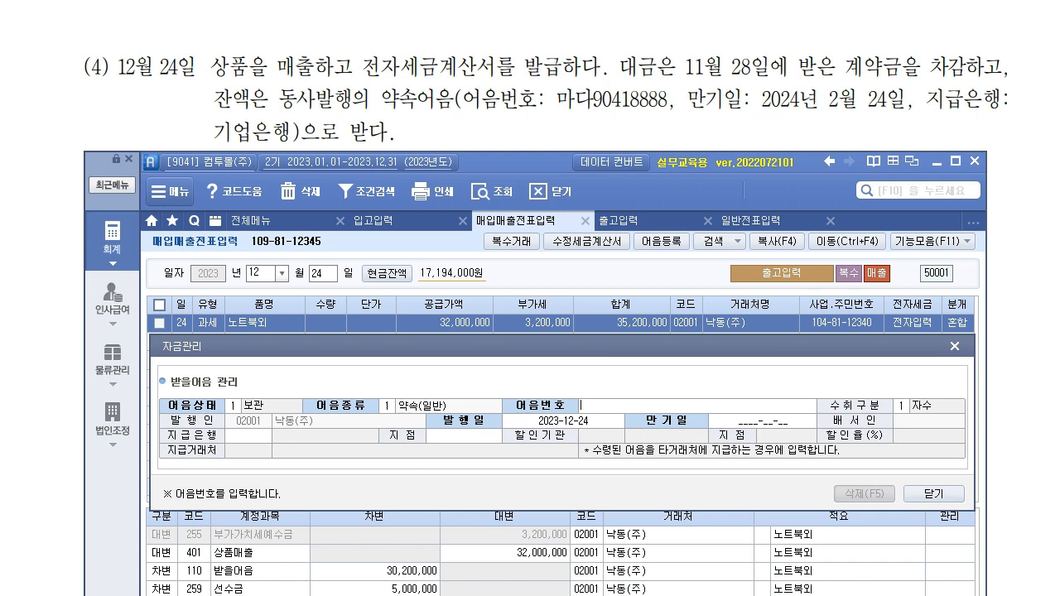
pyautogui.write('다90418888')
pyautogui.press('Return')
pyautogui.press('Return')
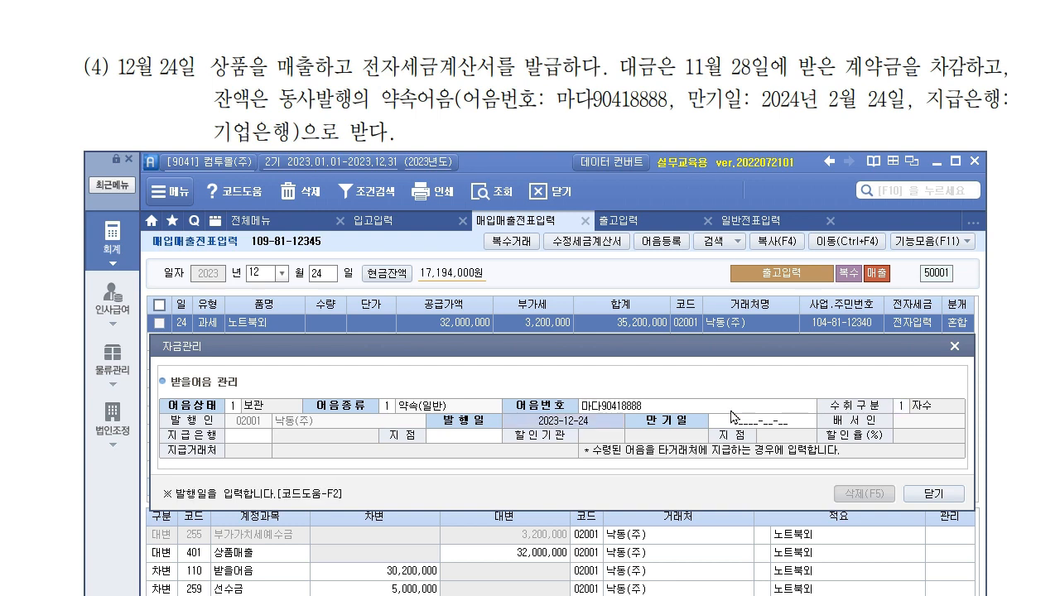
pyautogui.click(733, 417)
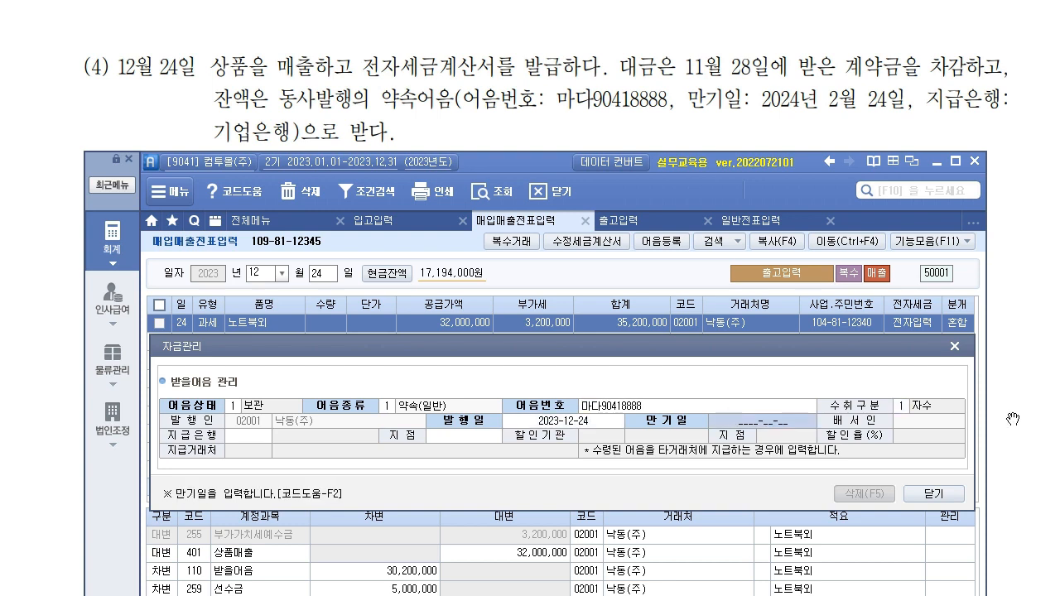
pyautogui.write('2024-02-24')
# Step: Set the note's 지급은행 to 010 기업은행 and close the 자금관리 details
pyautogui.press('F2')
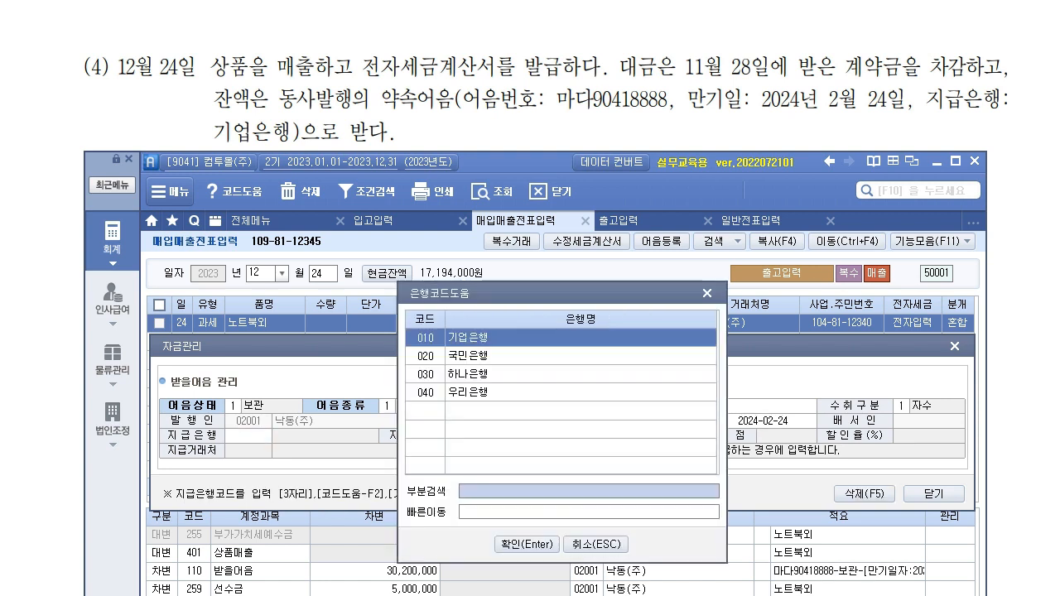
pyautogui.press('Return')
pyautogui.press('Return')
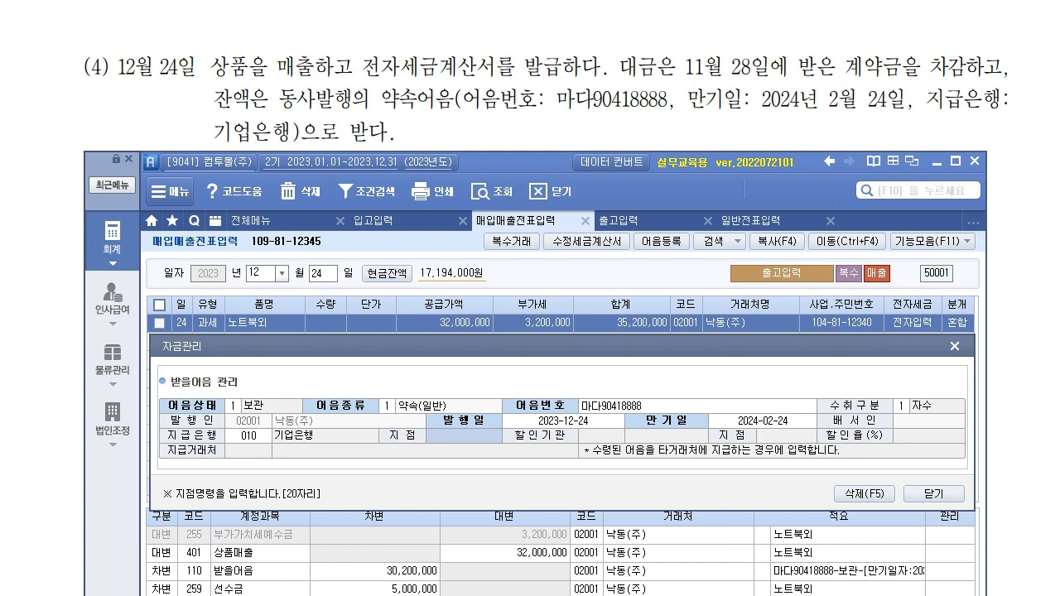
pyautogui.moveTo(543, 357); pyautogui.dragTo(537, 333)
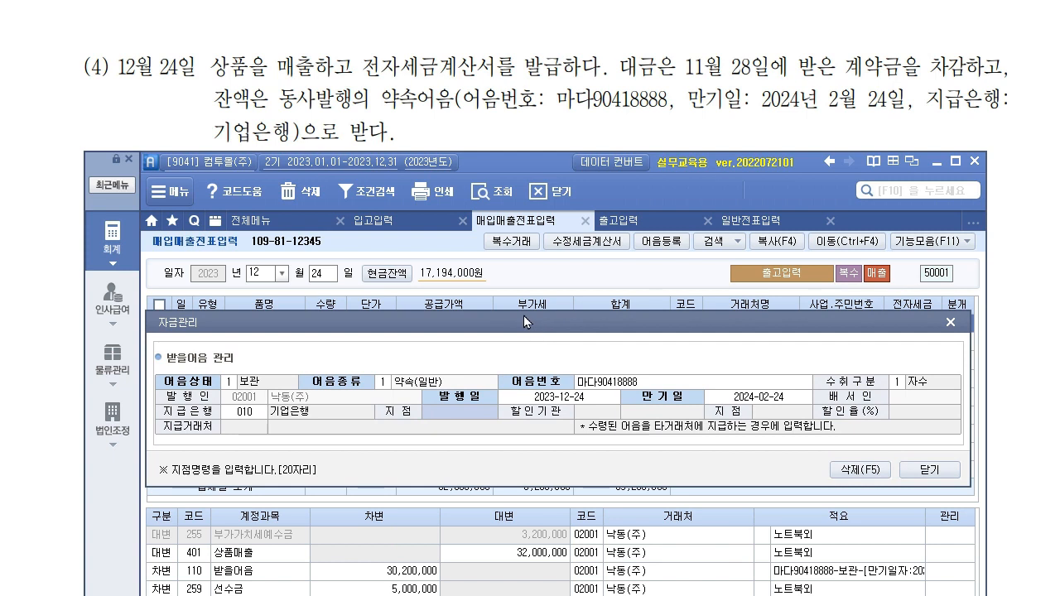
pyautogui.click(948, 476)
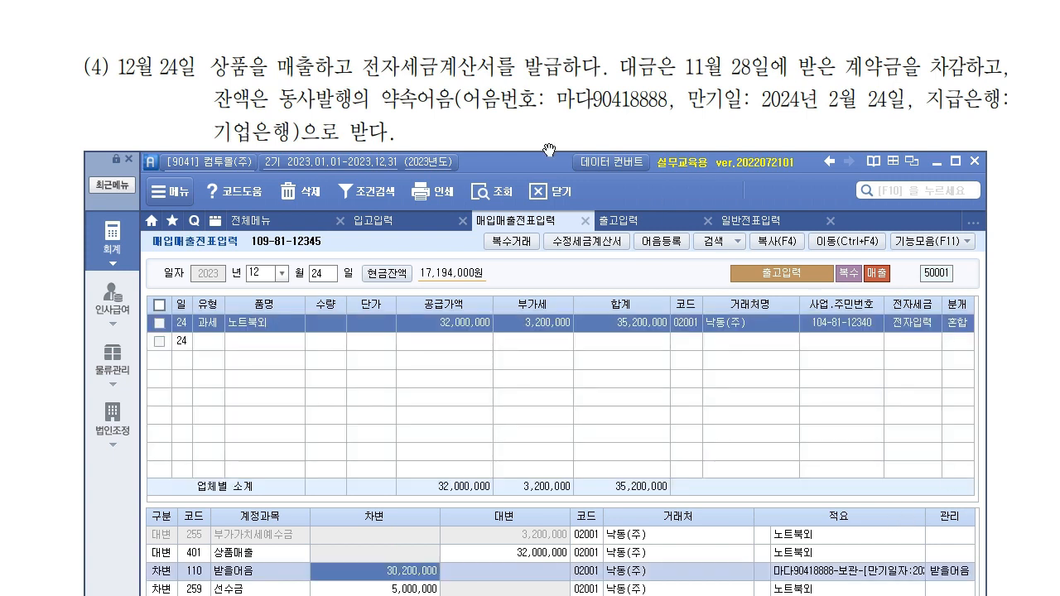
# Step: Move on to question 3 transaction (1) and display the 12월 8일 slips in 일반전표입력
pyautogui.moveTo(533, 164); pyautogui.dragTo(514, 37)
pyautogui.click(532, 12)
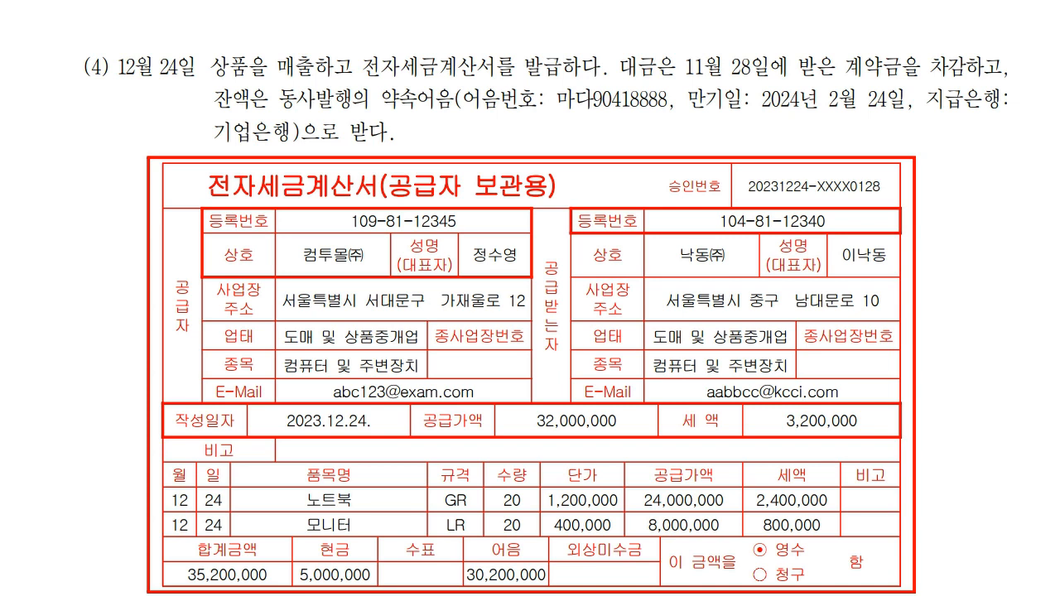
pyautogui.scroll(-15, 941, 413)
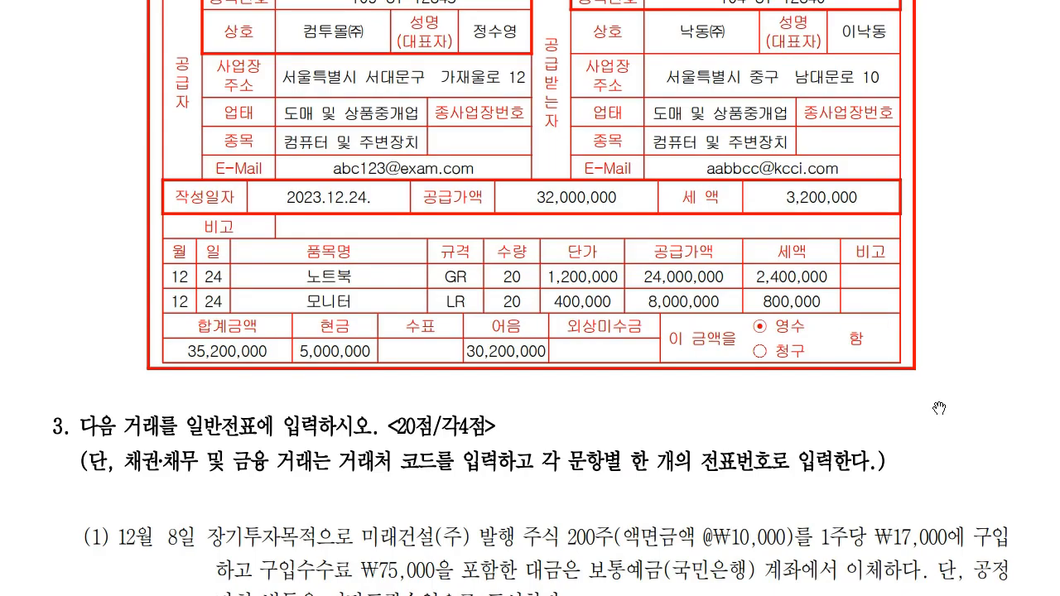
pyautogui.scroll(1, 931, 393)
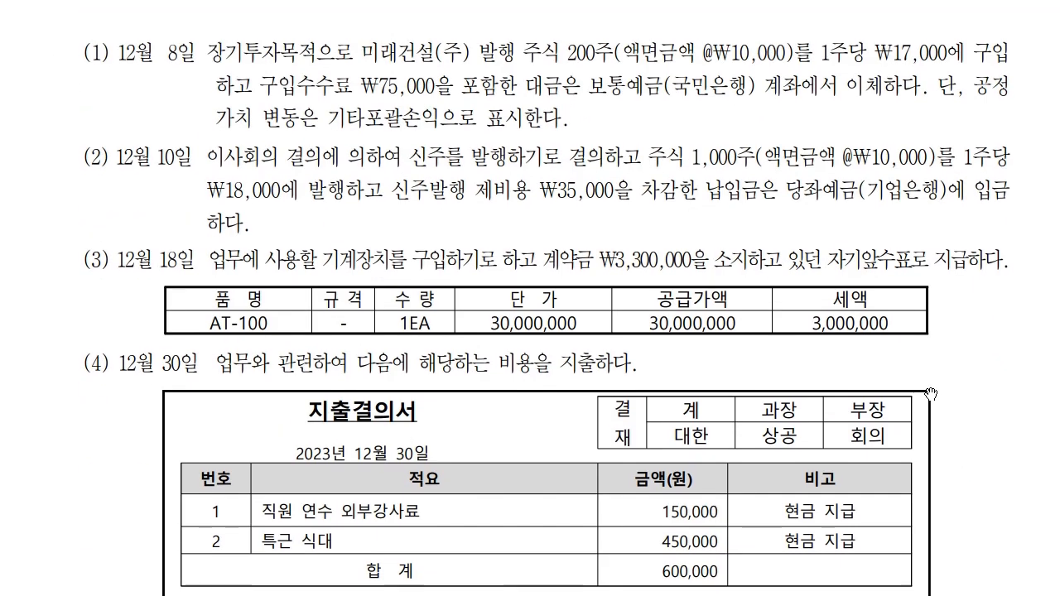
pyautogui.scroll(-1, 496, 177)
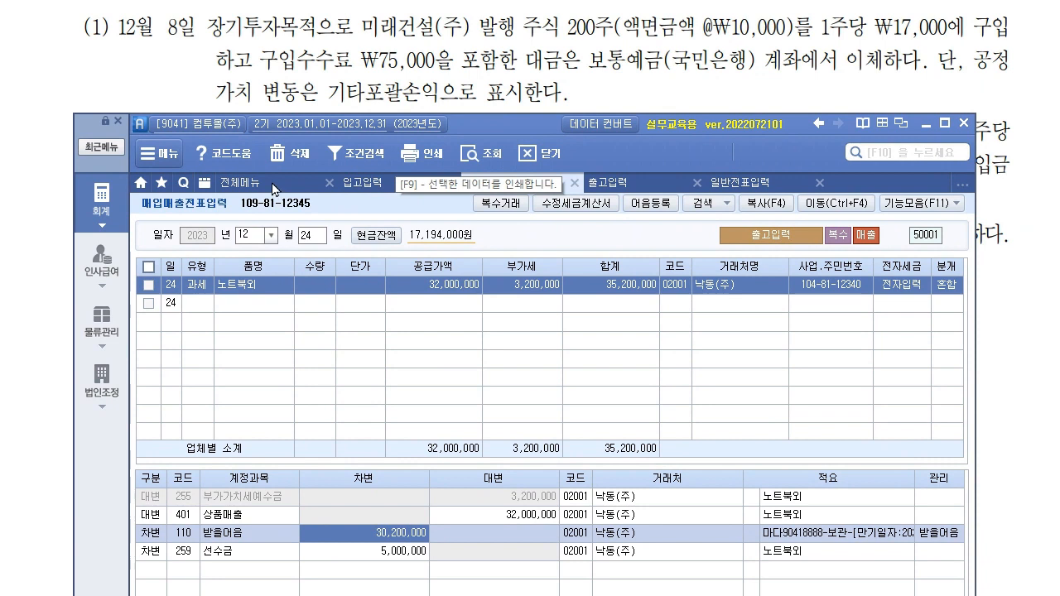
pyautogui.click(750, 184)
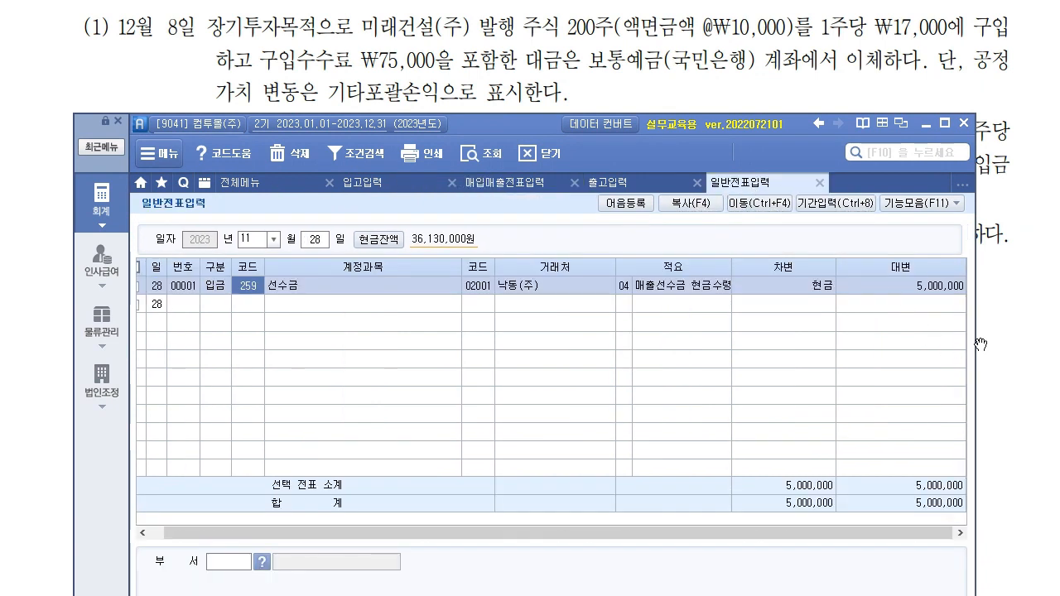
pyautogui.moveTo(976, 352); pyautogui.dragTo(1025, 347)
pyautogui.moveTo(586, 128); pyautogui.dragTo(539, 123)
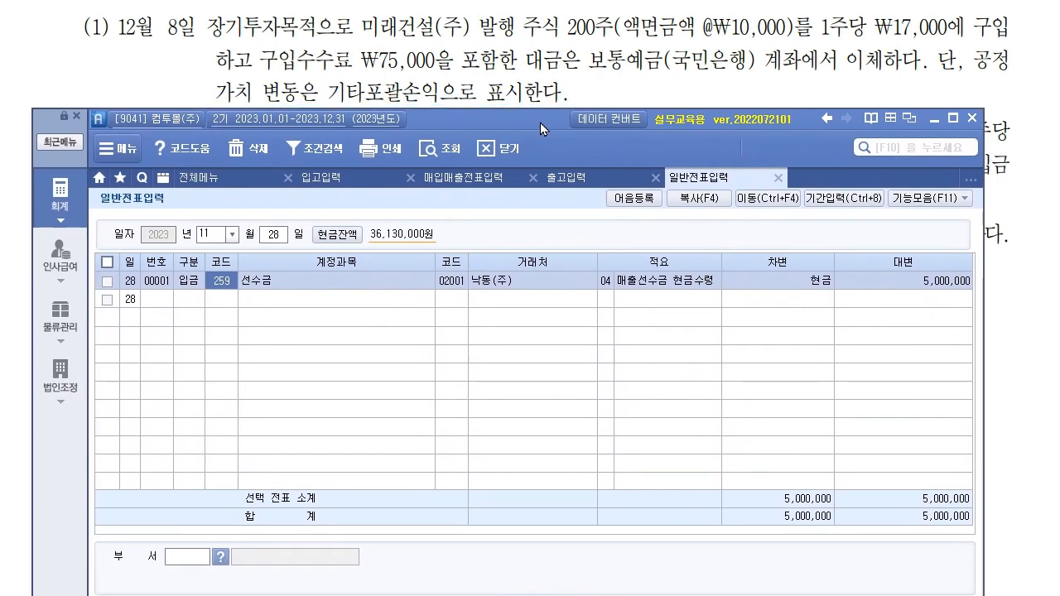
pyautogui.click(213, 231)
pyautogui.write('128')
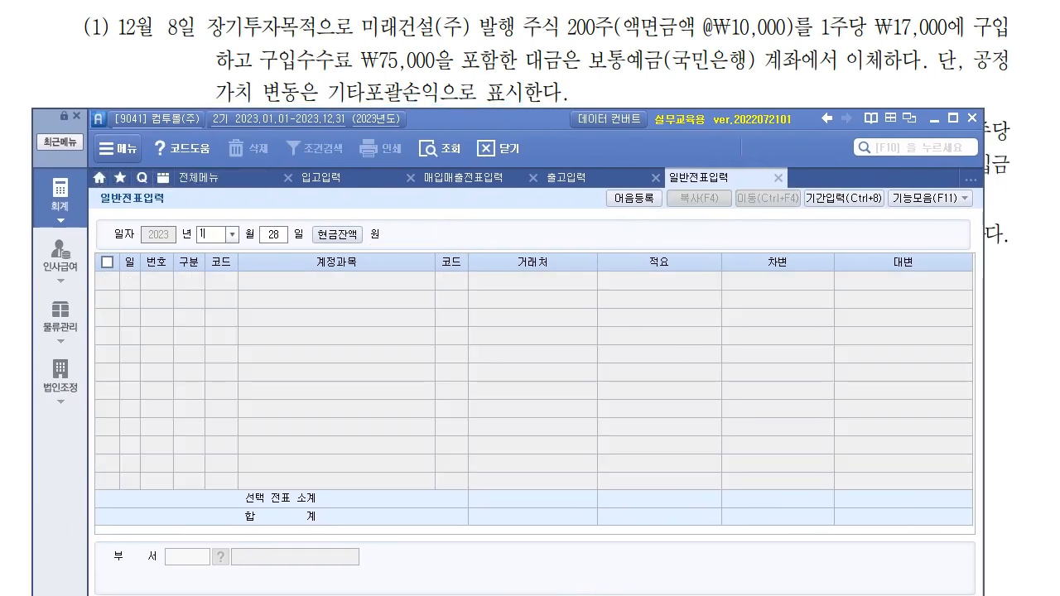
pyautogui.press('Return')
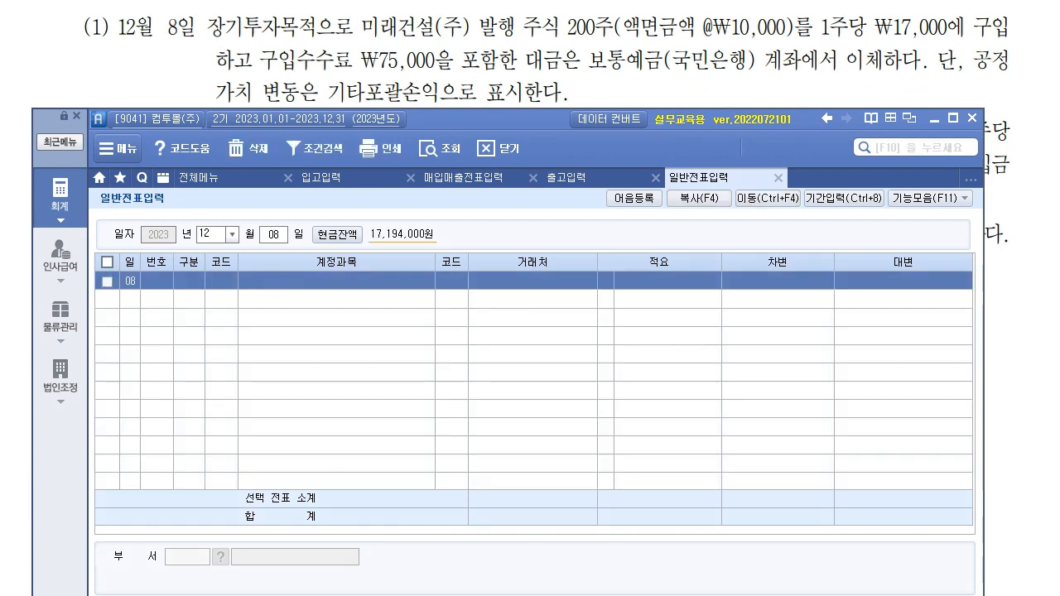
# Step: Examine transaction (1) for the investment purpose, share count, 액면금액, purchase price, 구입수수료 and payment account
pyautogui.moveTo(202, 39); pyautogui.dragTo(300, 37)
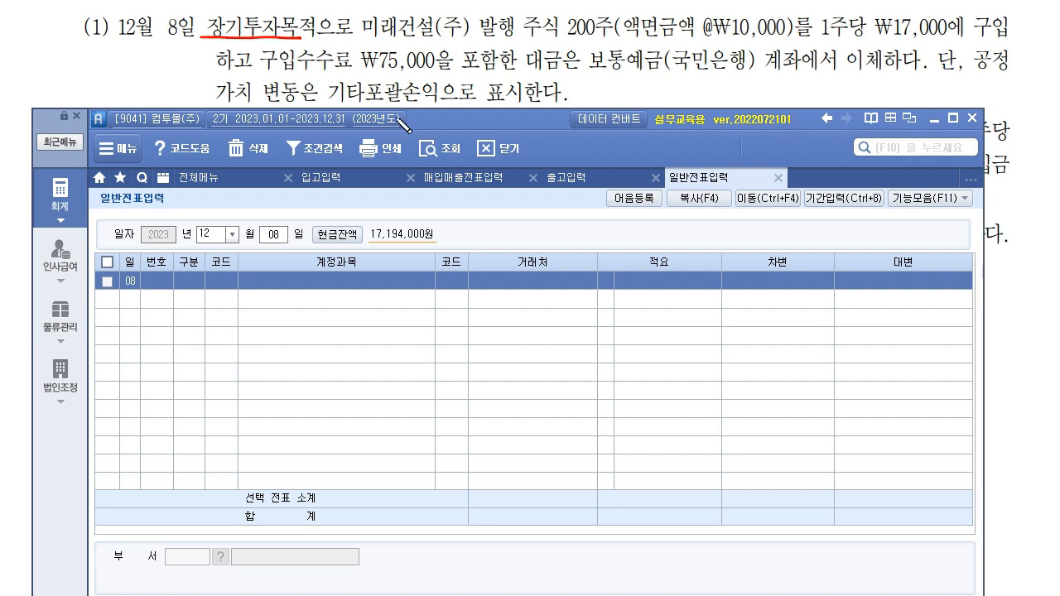
pyautogui.moveTo(528, 34); pyautogui.dragTo(618, 36)
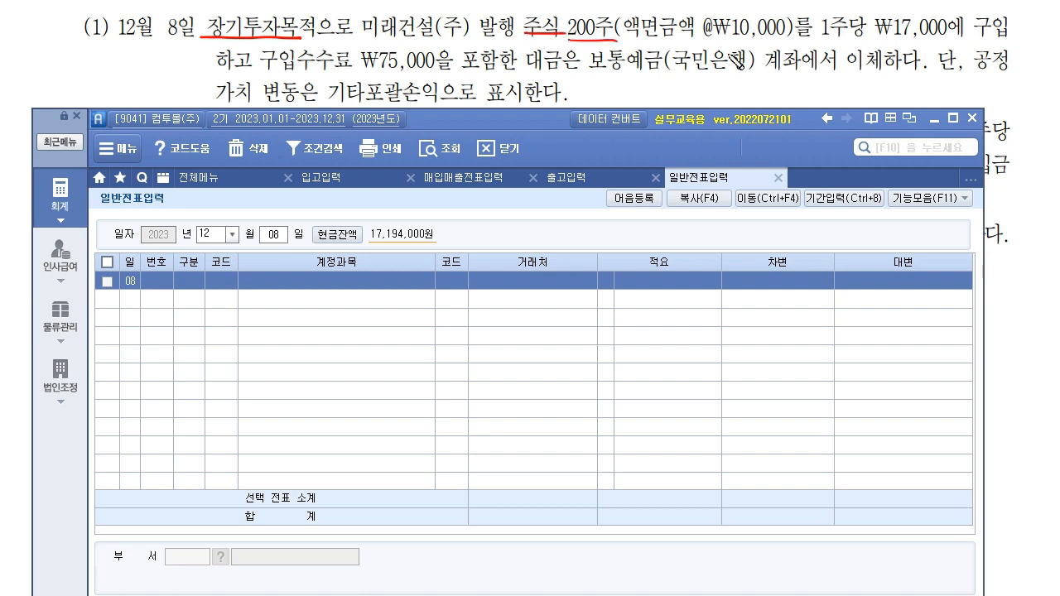
pyautogui.moveTo(729, 37); pyautogui.dragTo(786, 35)
pyautogui.moveTo(968, 37); pyautogui.dragTo(877, 40)
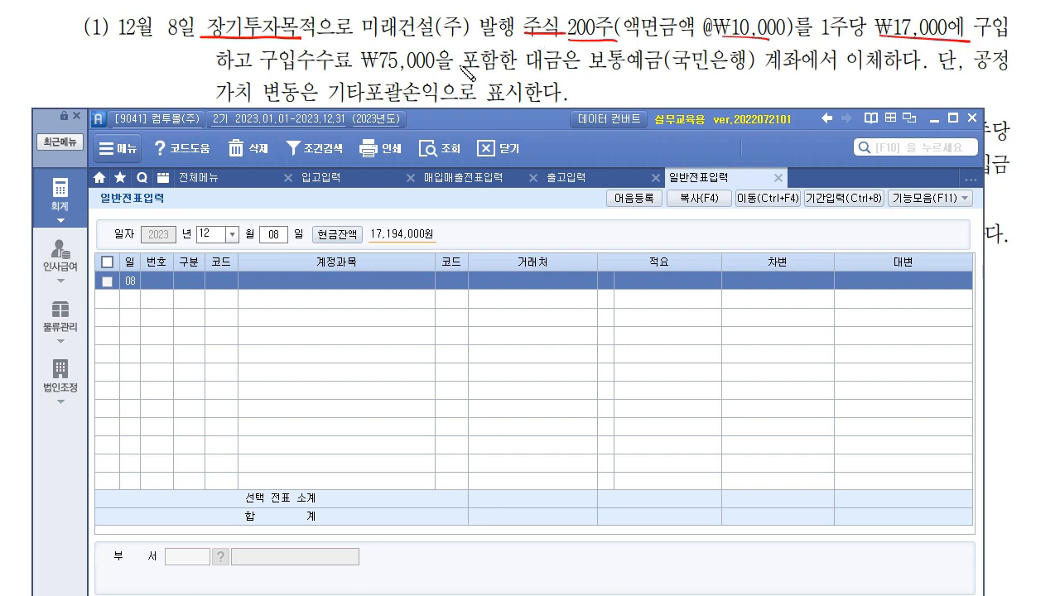
pyautogui.moveTo(261, 68); pyautogui.dragTo(441, 76)
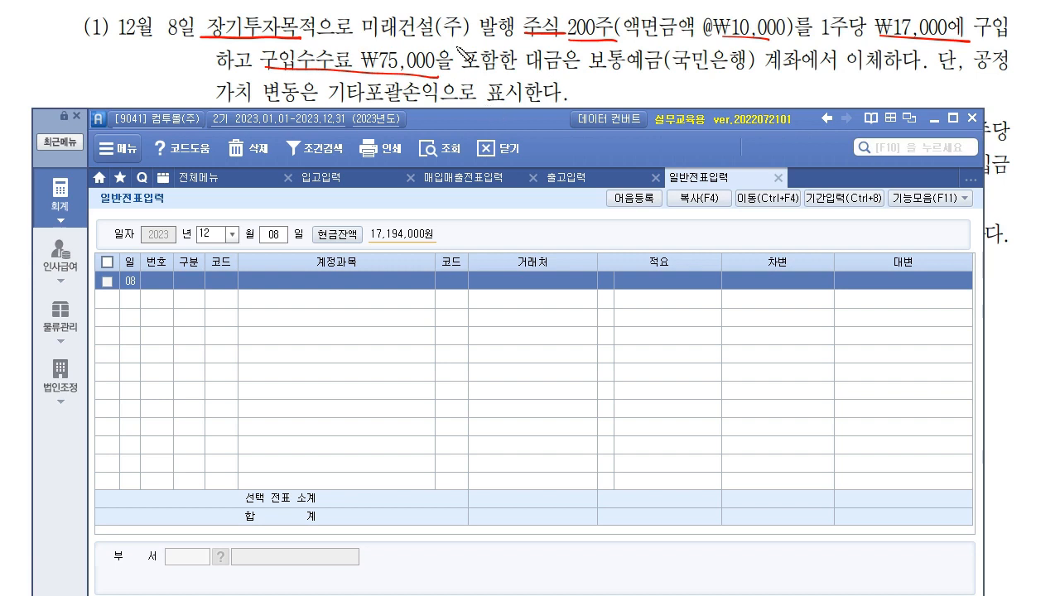
pyautogui.moveTo(598, 70); pyautogui.dragTo(728, 70)
pyautogui.moveTo(550, 43)
pyautogui.mouseDown()
pyautogui.moveTo(566, 39)
pyautogui.moveTo(538, 43)
pyautogui.mouseUp()
pyautogui.moveTo(224, 38); pyautogui.dragTo(247, 55)
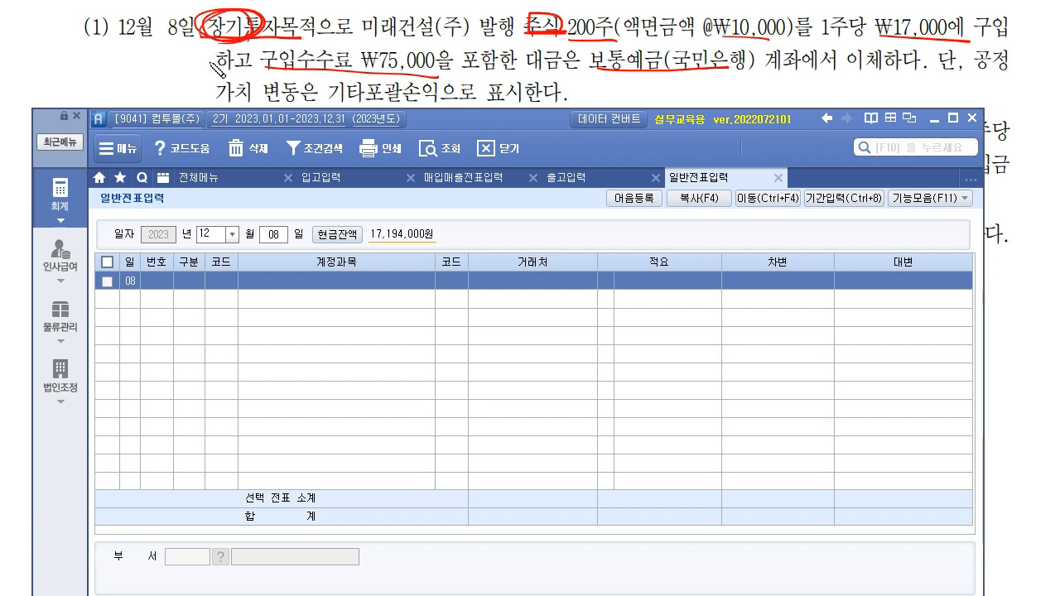
# Step: Check transaction (1) for the treatment of 공정가치 변동, the 비유동 classification and the 구입수수료
pyautogui.moveTo(970, 61); pyautogui.dragTo(1017, 66)
pyautogui.moveTo(220, 99)
pyautogui.mouseDown()
pyautogui.moveTo(401, 103)
pyautogui.moveTo(385, 83)
pyautogui.moveTo(433, 104)
pyautogui.moveTo(557, 105)
pyautogui.moveTo(589, 65)
pyautogui.mouseUp()
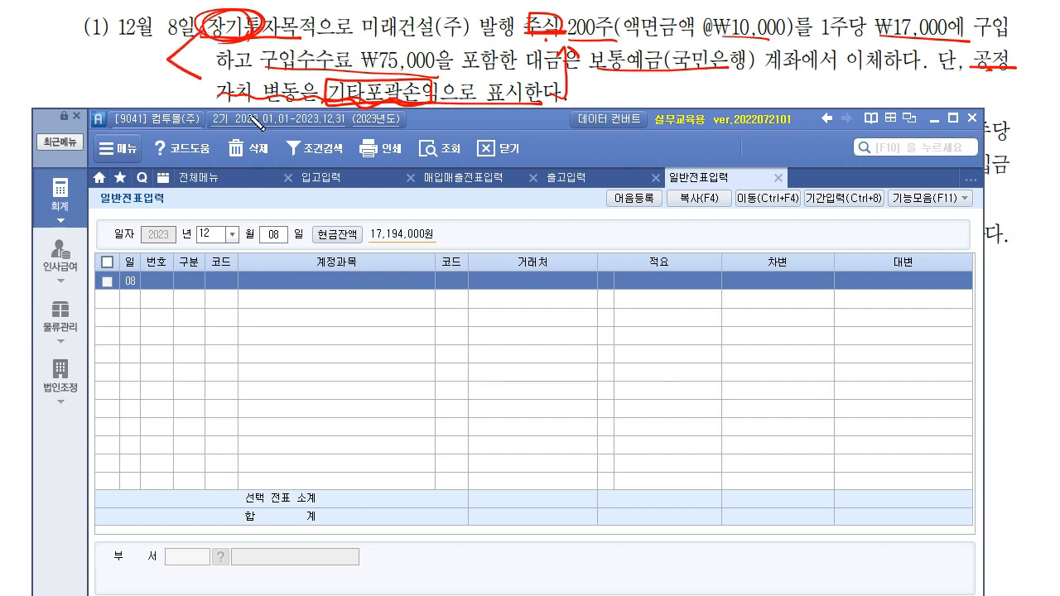
pyautogui.moveTo(248, 46)
pyautogui.mouseDown()
pyautogui.moveTo(176, 58)
pyautogui.moveTo(214, 75)
pyautogui.moveTo(176, 86)
pyautogui.moveTo(186, 78)
pyautogui.mouseUp()
pyautogui.moveTo(188, 71); pyautogui.dragTo(192, 83)
pyautogui.moveTo(199, 70)
pyautogui.mouseDown()
pyautogui.moveTo(204, 80)
pyautogui.moveTo(215, 63)
pyautogui.moveTo(223, 86)
pyautogui.mouseUp()
pyautogui.moveTo(179, 116); pyautogui.dragTo(197, 99)
pyautogui.moveTo(197, 105); pyautogui.dragTo(229, 85)
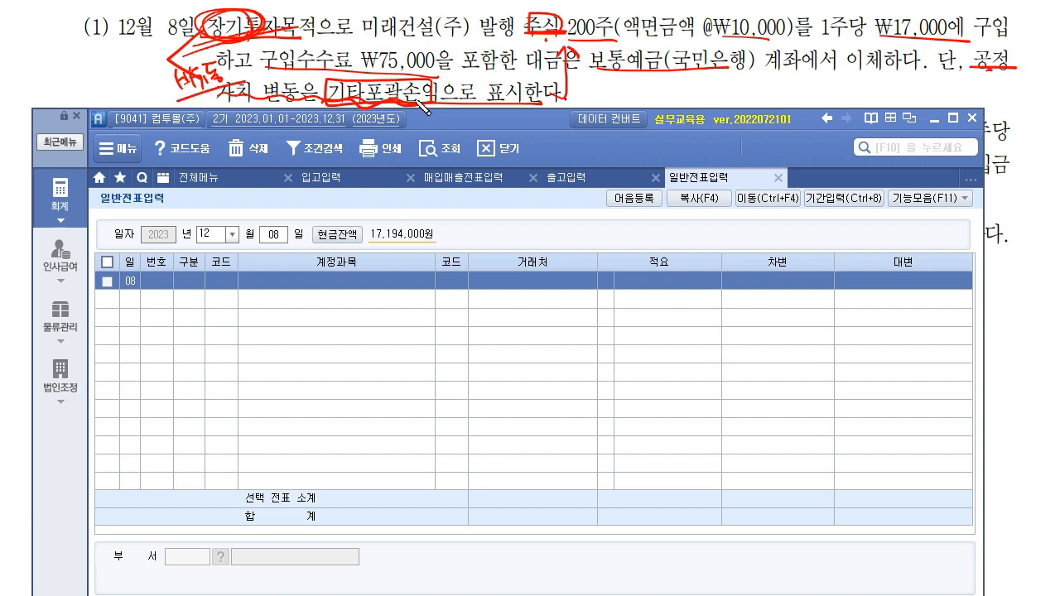
pyautogui.moveTo(426, 74)
pyautogui.mouseDown()
pyautogui.moveTo(441, 49)
pyautogui.moveTo(431, 79)
pyautogui.mouseUp()
pyautogui.moveTo(264, 77)
pyautogui.mouseDown()
pyautogui.moveTo(248, 59)
pyautogui.moveTo(270, 53)
pyautogui.moveTo(259, 75)
pyautogui.mouseUp()
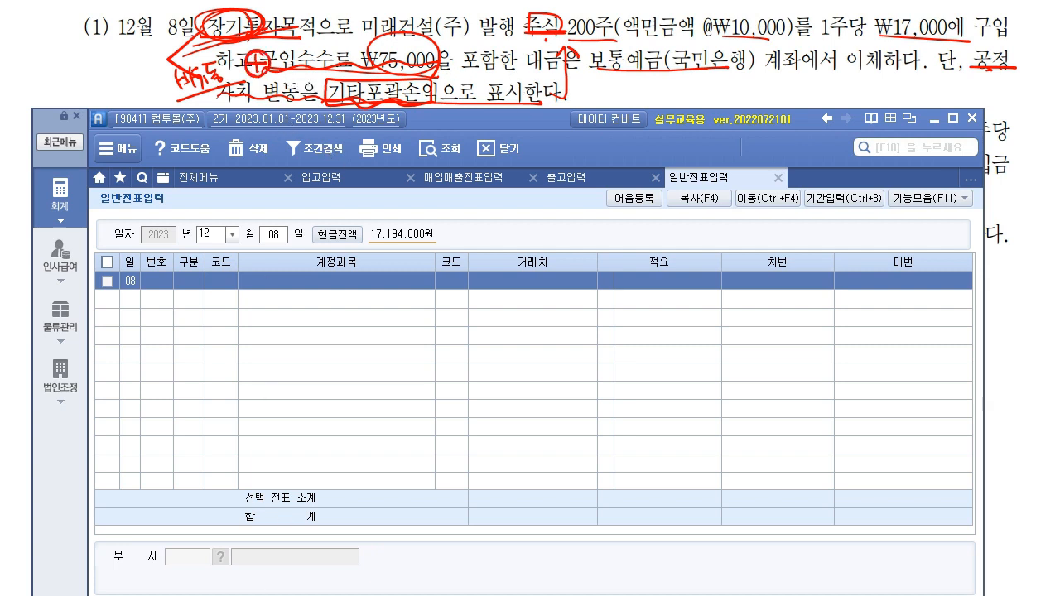
# Step: Start a 차변 line on 12월 8일 with account code 178
pyautogui.click(229, 283)
pyautogui.write('3')
pyautogui.press('Return')
pyautogui.write('178')
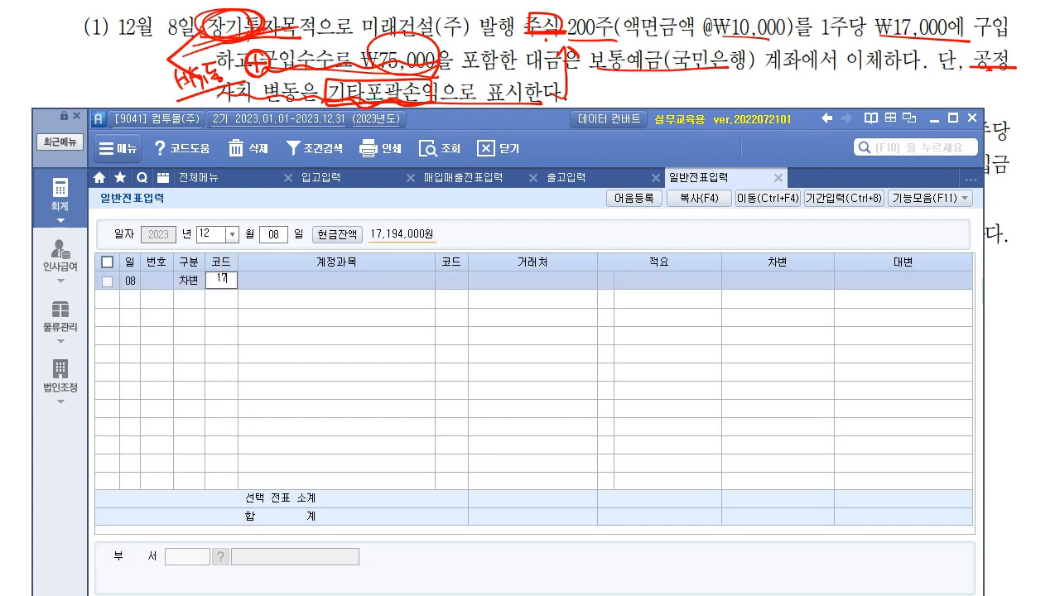
pyautogui.press('Return')
# Step: Look up 기타포괄 in the account list, choose 178 기타포괄손익-공정가치측정금융자산(비유동), and advance to the 차변 amount without a 거래처 or 적요
pyautogui.press('F2')
pyautogui.write('기타포괄')
pyautogui.press('Return')
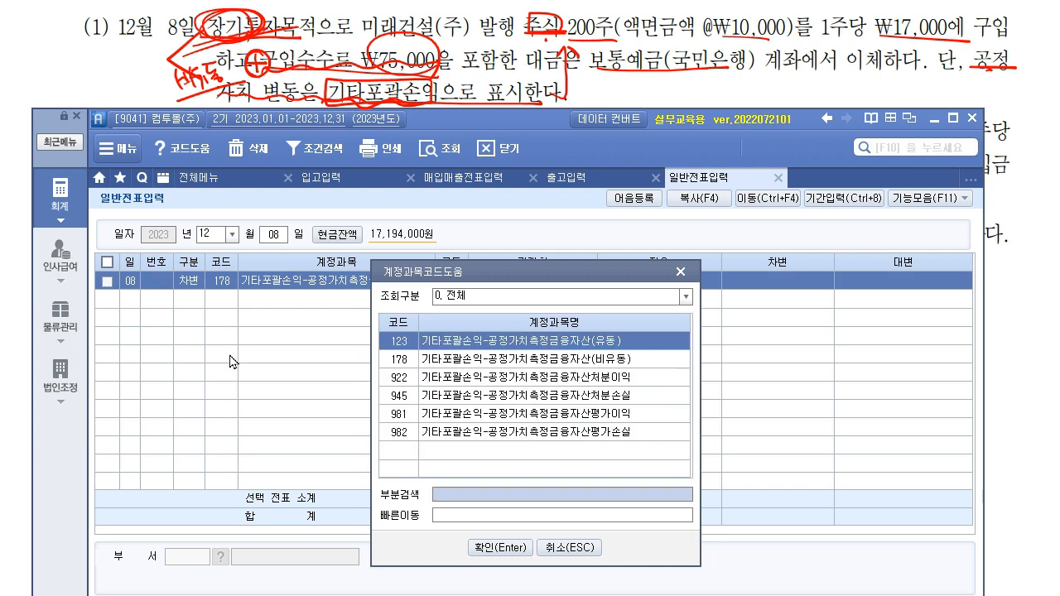
pyautogui.press('Down')
pyautogui.press('Up')
pyautogui.press('Down')
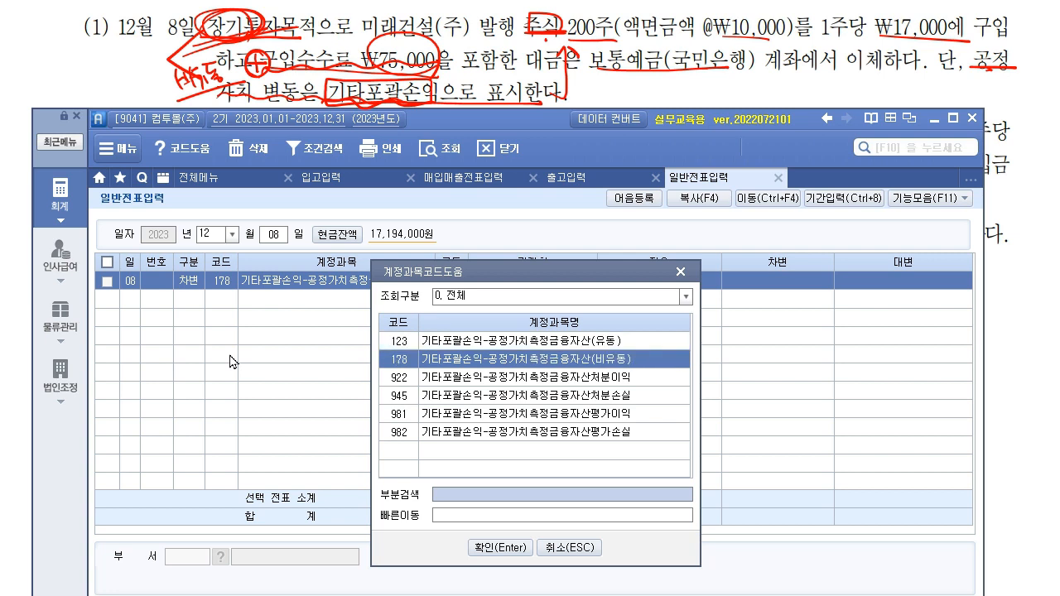
pyautogui.press('Return')
pyautogui.press('Return')
pyautogui.press('Return')
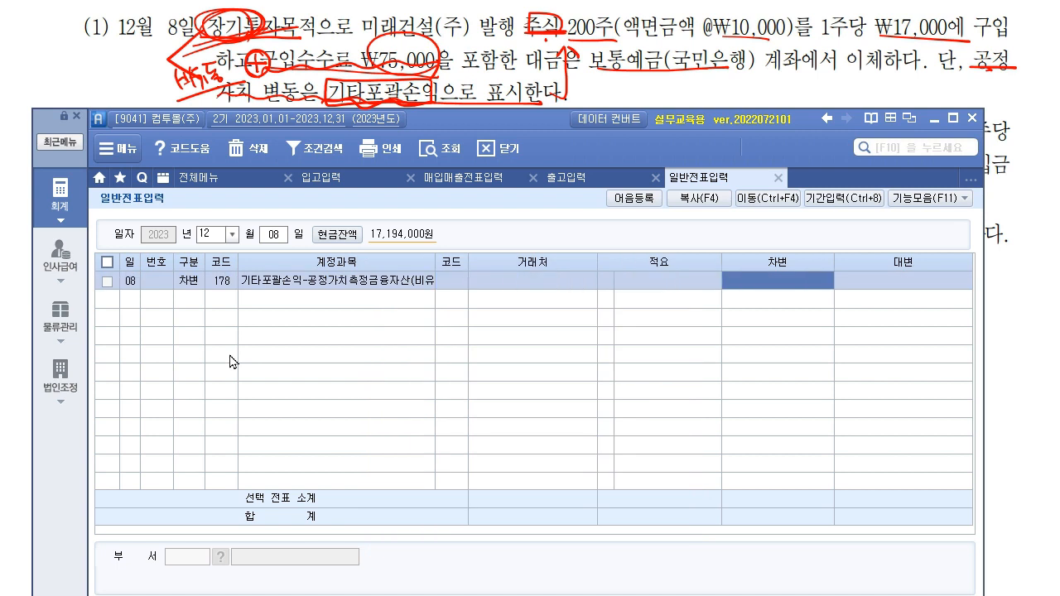
# Step: Work out the acquisition cost of the 미래건설(주) shares as (200 × 17,000) + 75,000, ignoring the 액면금액
pyautogui.moveTo(612, 19)
pyautogui.mouseDown()
pyautogui.moveTo(573, 22)
pyautogui.moveTo(583, 38)
pyautogui.mouseUp()
pyautogui.moveTo(797, 11); pyautogui.dragTo(725, 38)
pyautogui.moveTo(727, 7); pyautogui.dragTo(789, 42)
pyautogui.moveTo(898, 10)
pyautogui.mouseDown()
pyautogui.moveTo(945, 45)
pyautogui.moveTo(882, 7)
pyautogui.mouseUp()
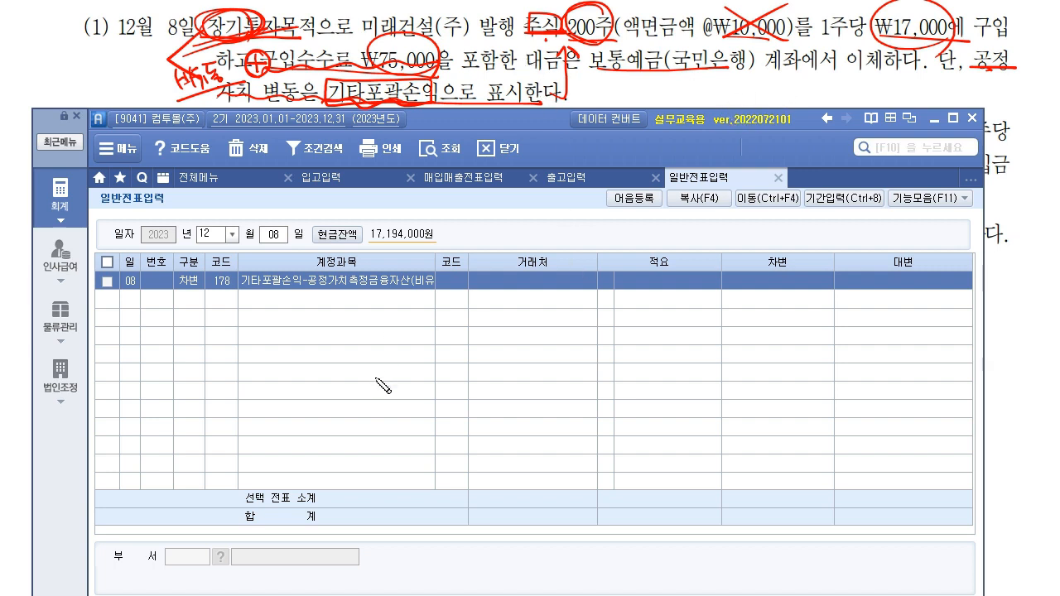
pyautogui.moveTo(378, 366)
pyautogui.mouseDown()
pyautogui.moveTo(404, 383)
pyautogui.moveTo(533, 379)
pyautogui.moveTo(530, 406)
pyautogui.moveTo(369, 401)
pyautogui.mouseUp()
pyautogui.moveTo(569, 385); pyautogui.dragTo(600, 382)
pyautogui.moveTo(586, 372)
pyautogui.mouseDown()
pyautogui.moveTo(587, 398)
pyautogui.moveTo(631, 377)
pyautogui.moveTo(644, 398)
pyautogui.mouseUp()
pyautogui.moveTo(660, 373)
pyautogui.mouseDown()
pyautogui.moveTo(648, 388)
pyautogui.moveTo(667, 396)
pyautogui.moveTo(723, 377)
pyautogui.mouseUp()
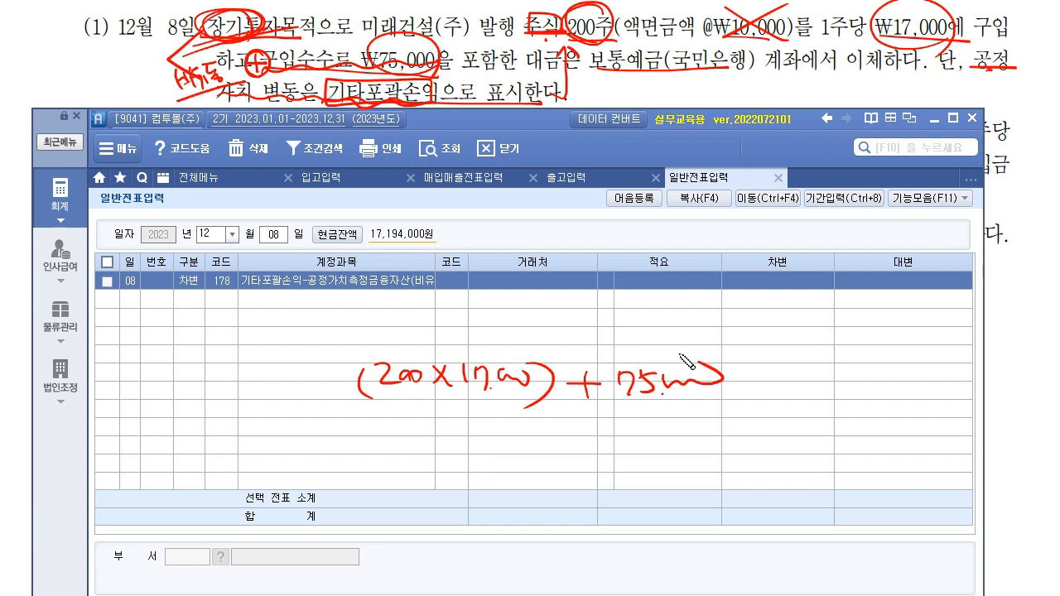
pyautogui.moveTo(757, 372); pyautogui.dragTo(778, 371)
pyautogui.moveTo(759, 382); pyautogui.dragTo(782, 380)
pyautogui.moveTo(795, 373)
pyautogui.mouseDown()
pyautogui.moveTo(798, 390)
pyautogui.moveTo(838, 391)
pyautogui.moveTo(867, 374)
pyautogui.moveTo(901, 391)
pyautogui.moveTo(919, 371)
pyautogui.moveTo(918, 383)
pyautogui.mouseUp()
pyautogui.click(807, 388)
pyautogui.moveTo(776, 406); pyautogui.dragTo(965, 398)
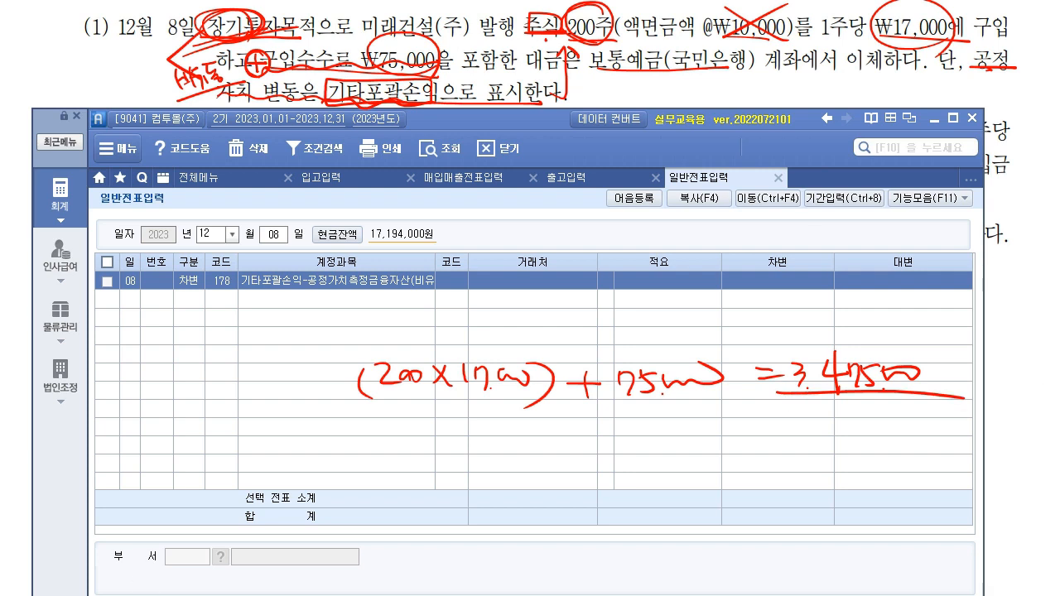
# Step: Enter 3,475,000 as the 차변 amount of the 178 line on 12월 8일
pyautogui.click(758, 287)
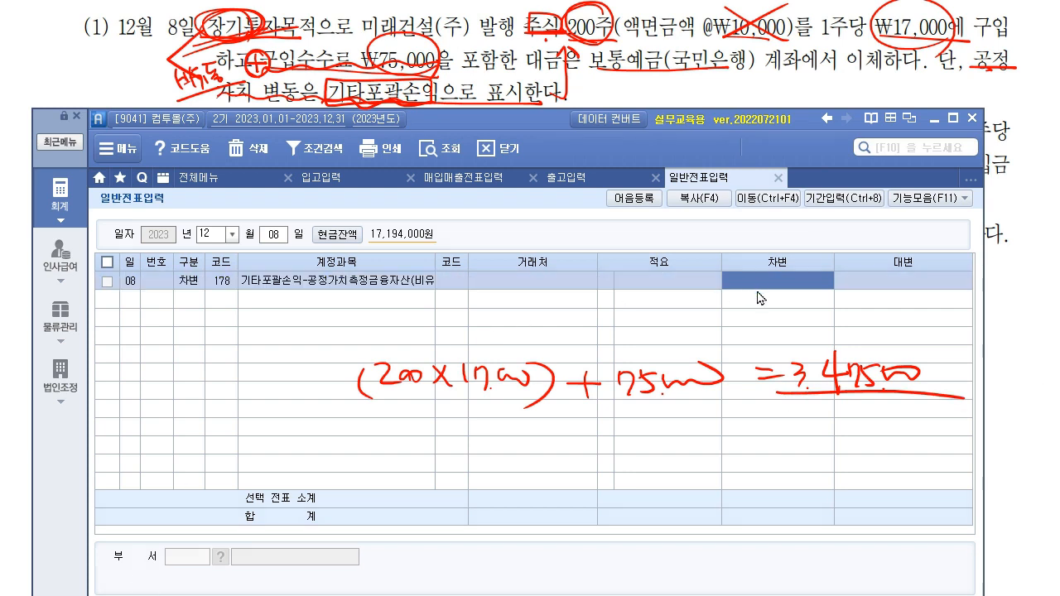
pyautogui.write('34')
pyautogui.press('Return')
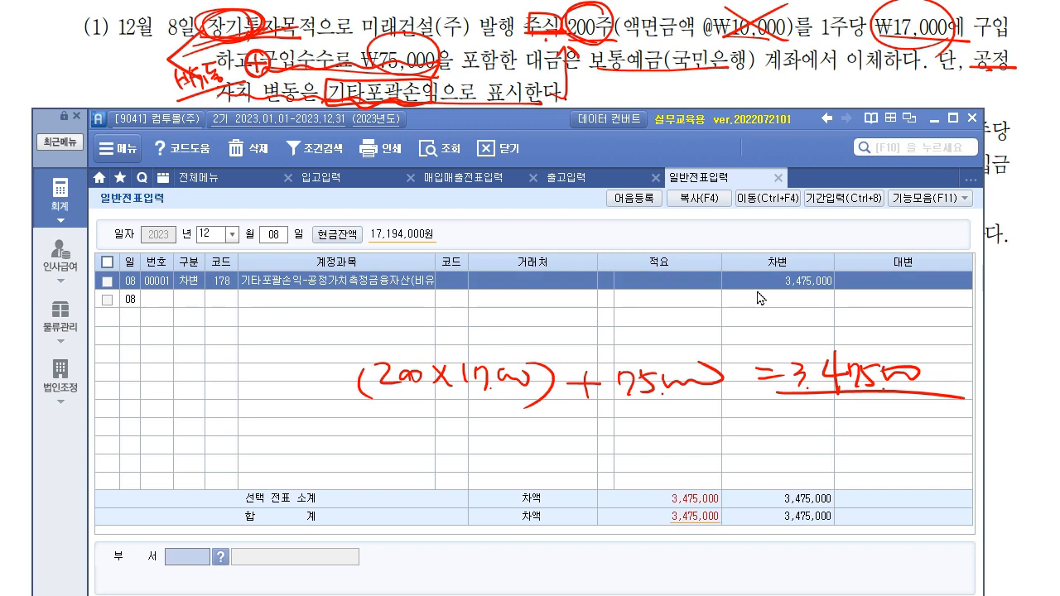
# Step: Add a 대변 line on 12월 8일 for 103 보통예금 with 거래처 국민은행(보통) and amount 3,475,000
pyautogui.write('4')
pyautogui.press('Return')
pyautogui.write('103')
pyautogui.press('Return')
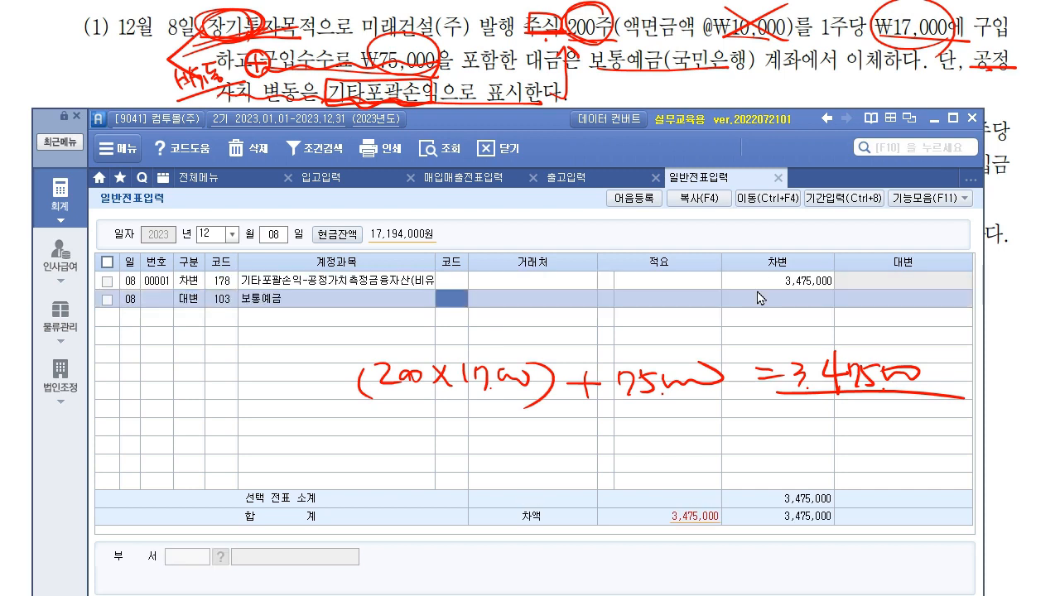
pyautogui.press('F2')
pyautogui.write('국민')
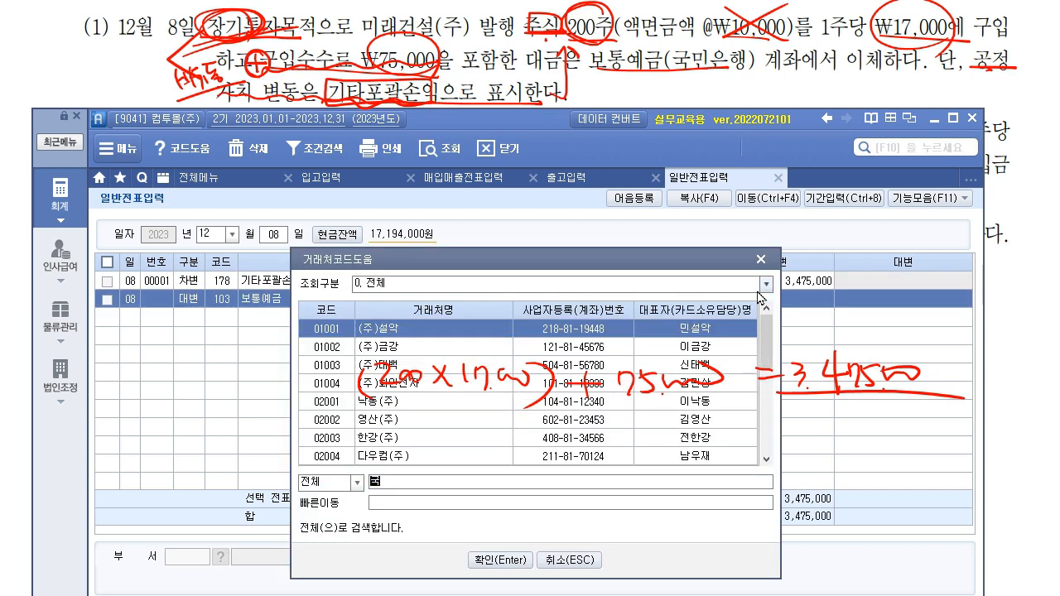
pyautogui.press('Return')
pyautogui.press('Return')
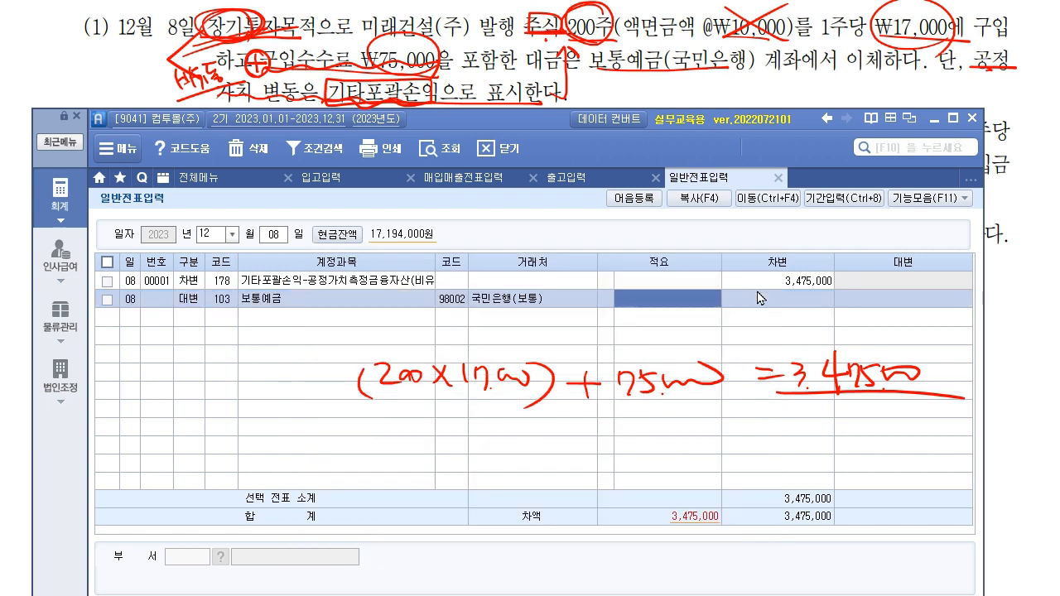
pyautogui.press('Return')
pyautogui.press('Return')
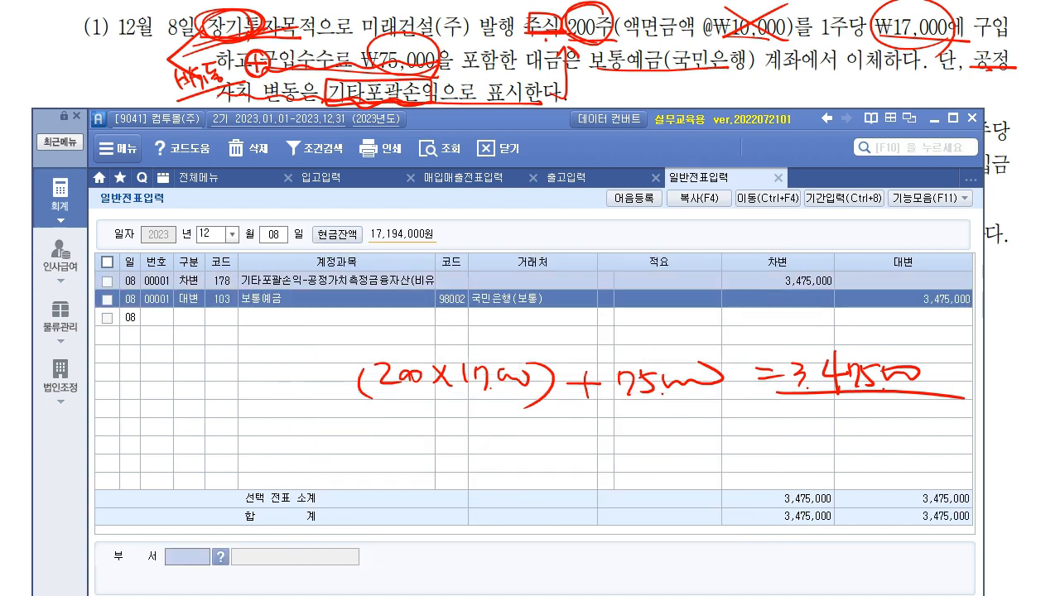
pyautogui.press('Escape')
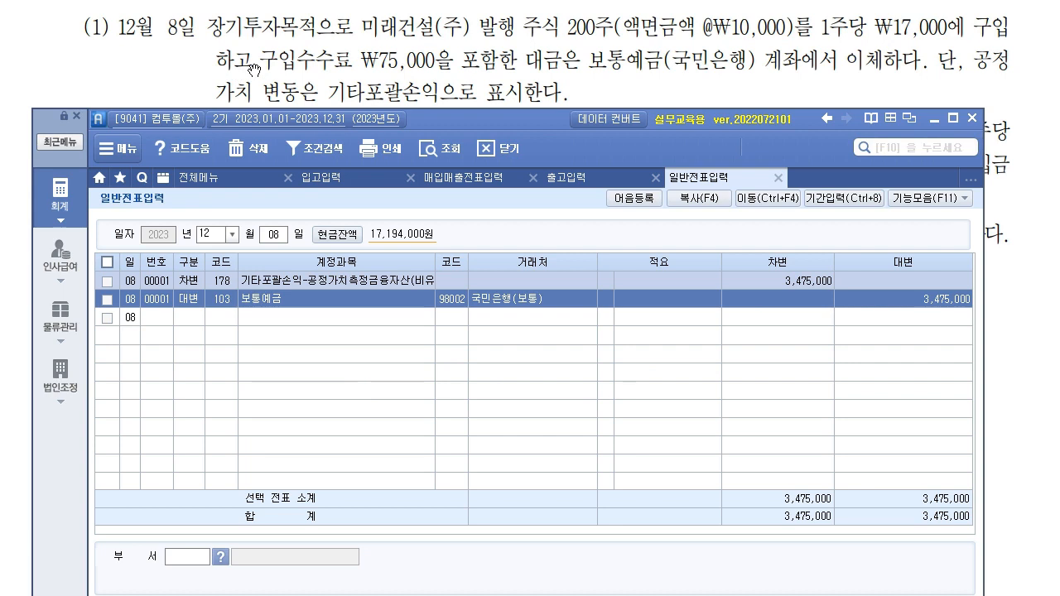
# Step: Bring transaction (2) into view and set the 일반전표입력 date to 12월 10일
pyautogui.click(597, 74)
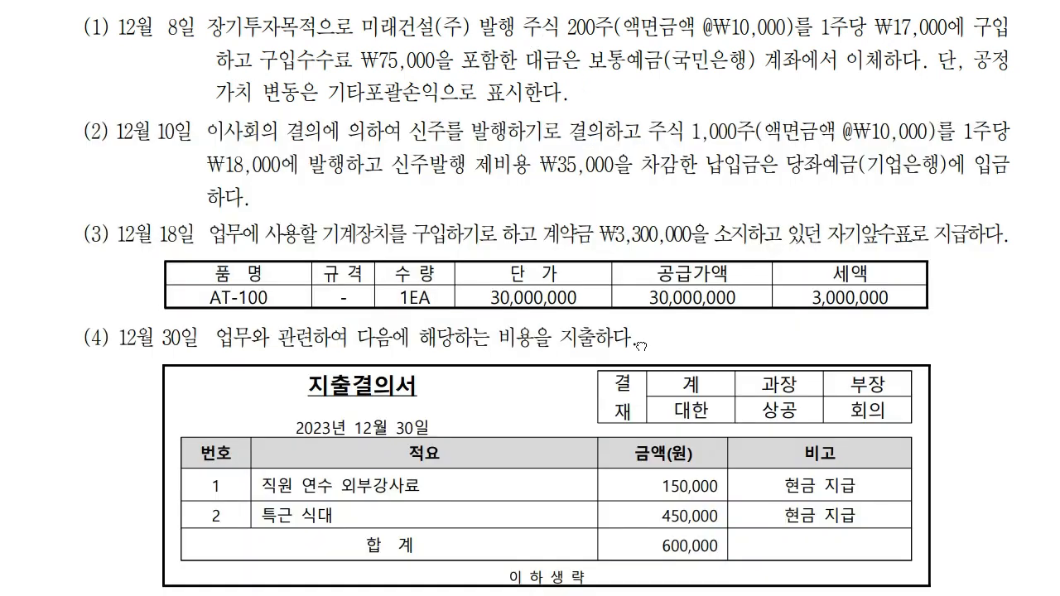
pyautogui.scroll(-2, 659, 249)
pyautogui.scroll(-1, 660, 247)
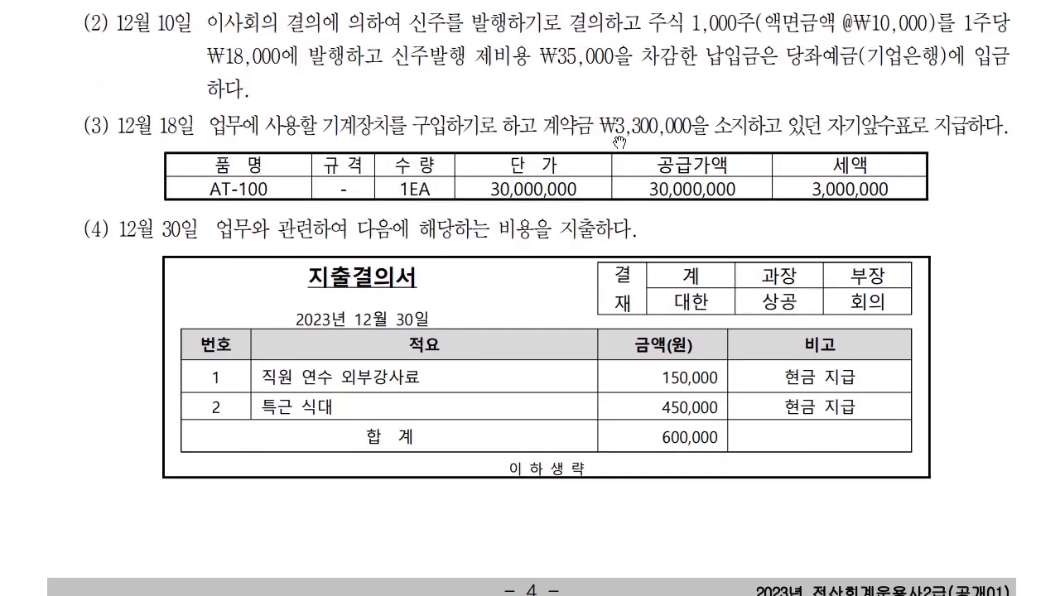
pyautogui.hotkey('alt', 'Tab')
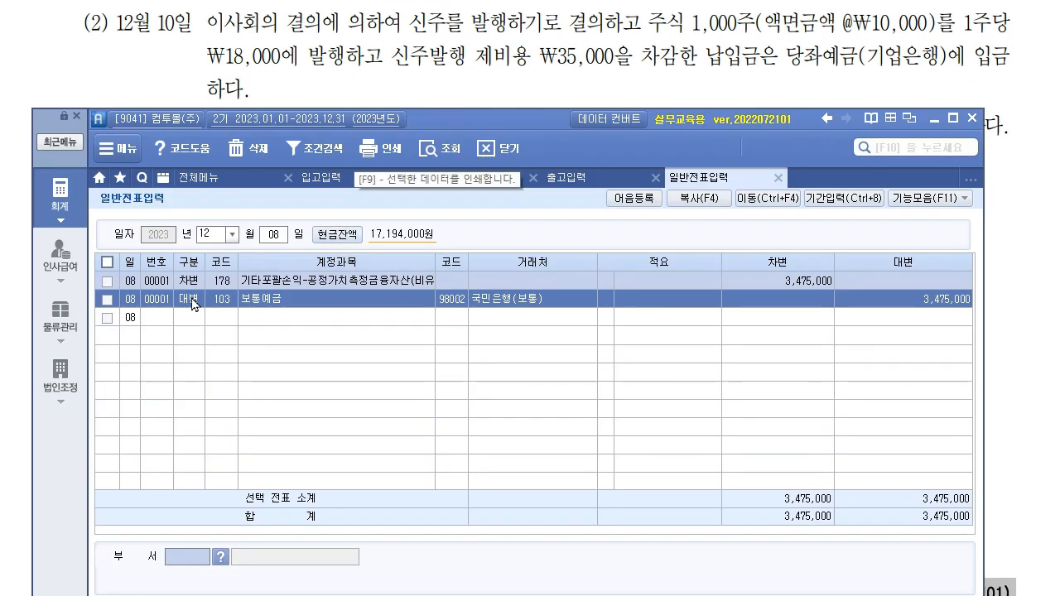
pyautogui.click(284, 235)
pyautogui.write('10')
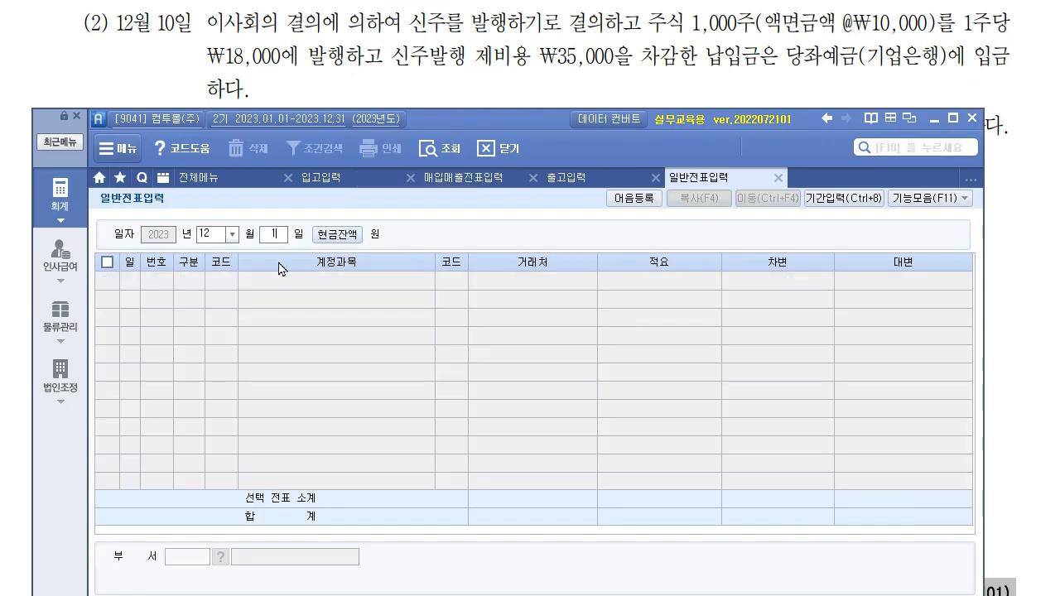
pyautogui.press('Return')
pyautogui.moveTo(455, 120)
pyautogui.mouseDown()
pyautogui.moveTo(450, 178)
pyautogui.moveTo(437, 127)
pyautogui.mouseUp()
# Step: Read transaction (2) for the share quantity, 액면금액, issue price, 신주발행 제비용 and the account receiving the 납입금
pyautogui.hotkey('alt', 'Tab')
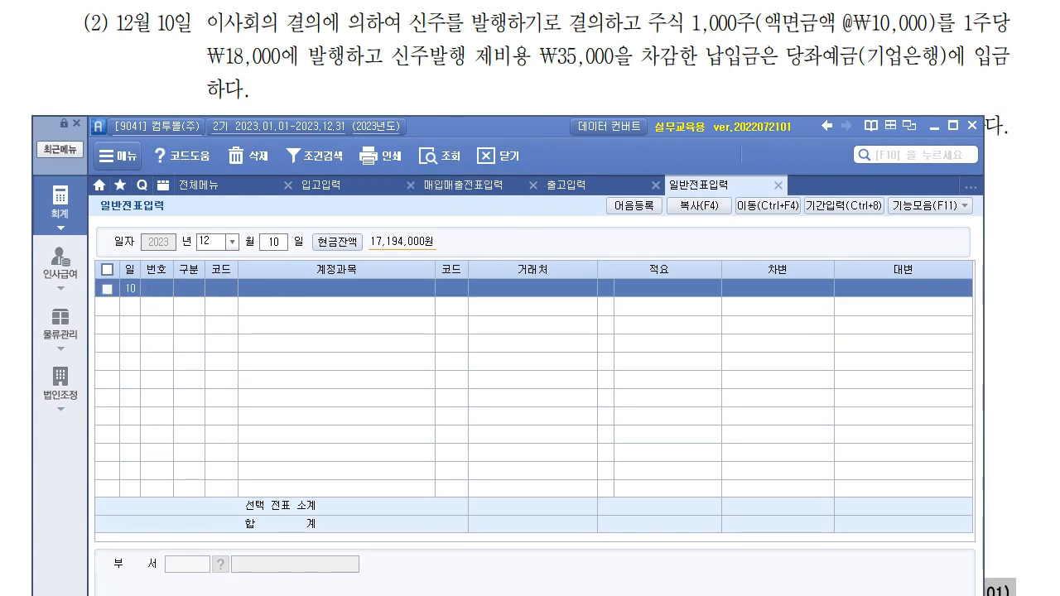
pyautogui.moveTo(644, 40); pyautogui.dragTo(903, 33)
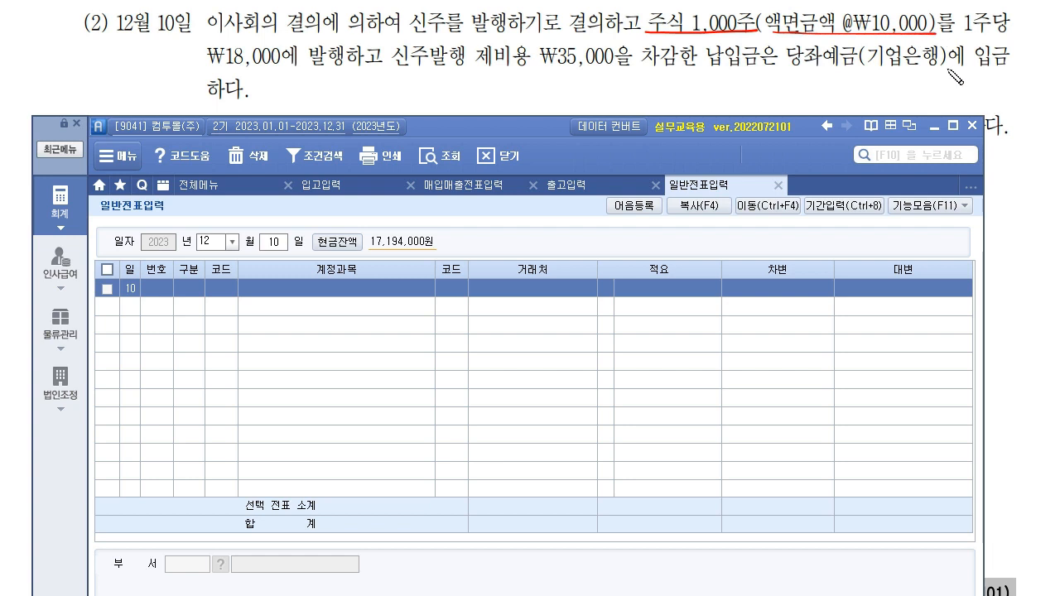
pyautogui.moveTo(209, 62); pyautogui.dragTo(635, 65)
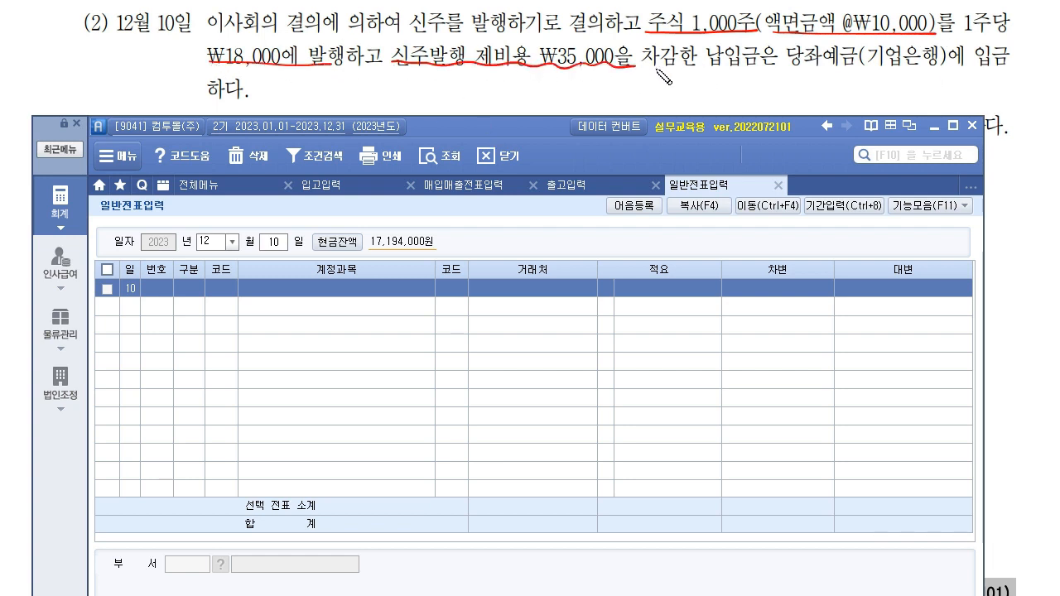
pyautogui.moveTo(782, 65); pyautogui.dragTo(999, 60)
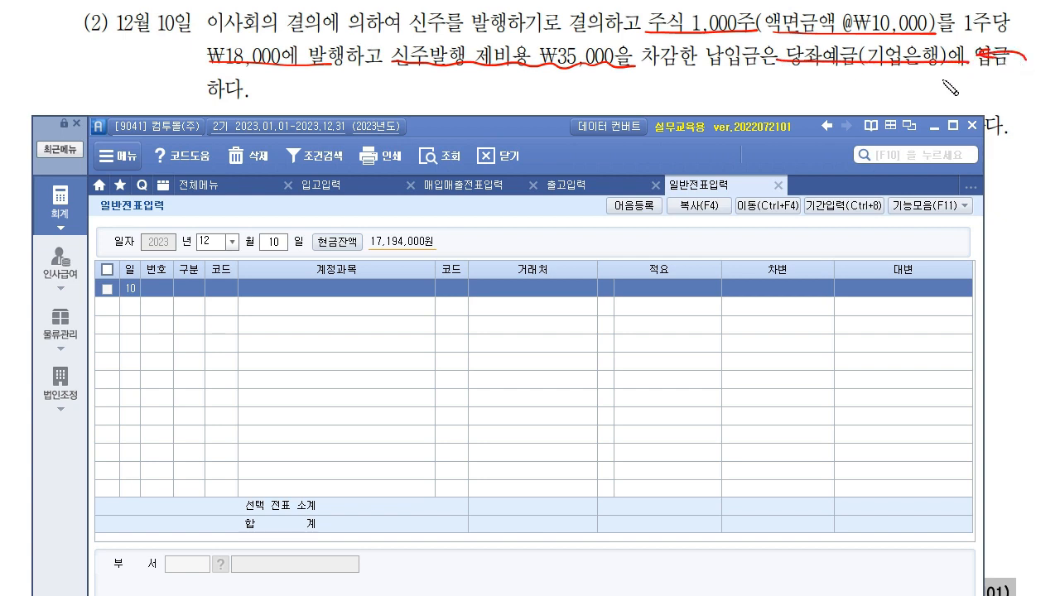
pyautogui.press('Escape')
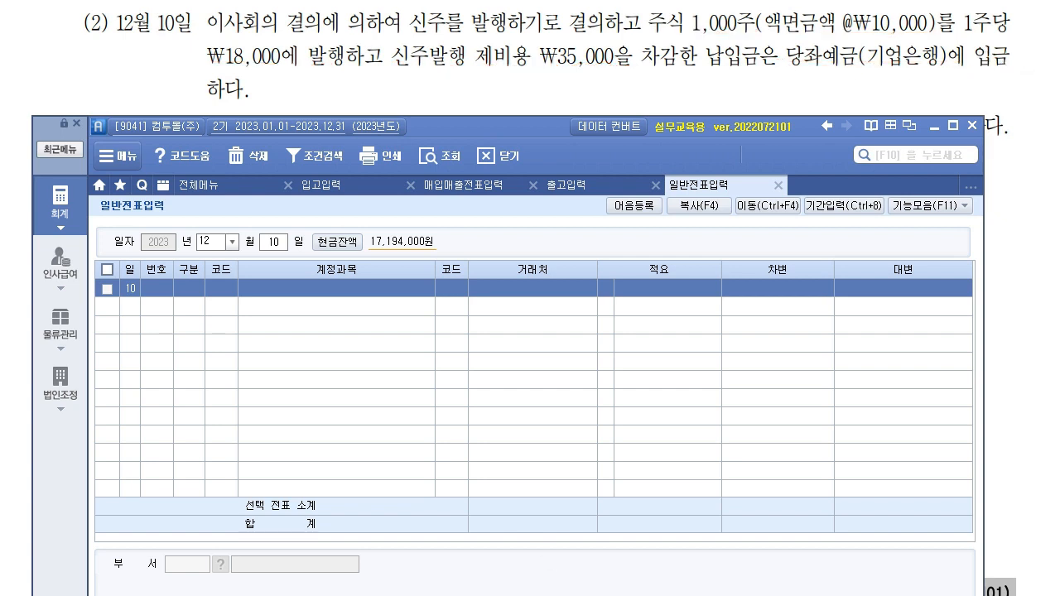
# Step: Compare transactions (1) and (2) to distinguish purchasing another company's shares from issuing new shares
pyautogui.moveTo(643, 75); pyautogui.dragTo(637, 221)
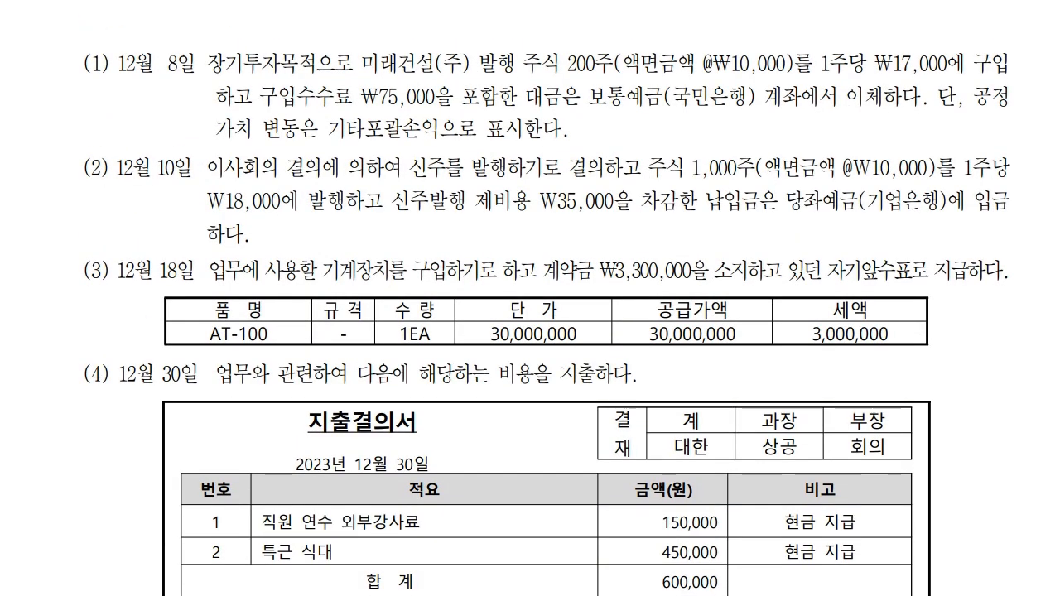
pyautogui.moveTo(113, 73); pyautogui.dragTo(194, 72)
pyautogui.moveTo(120, 175); pyautogui.dragTo(194, 175)
pyautogui.moveTo(135, 102)
pyautogui.mouseDown()
pyautogui.moveTo(150, 103)
pyautogui.moveTo(152, 118)
pyautogui.mouseUp()
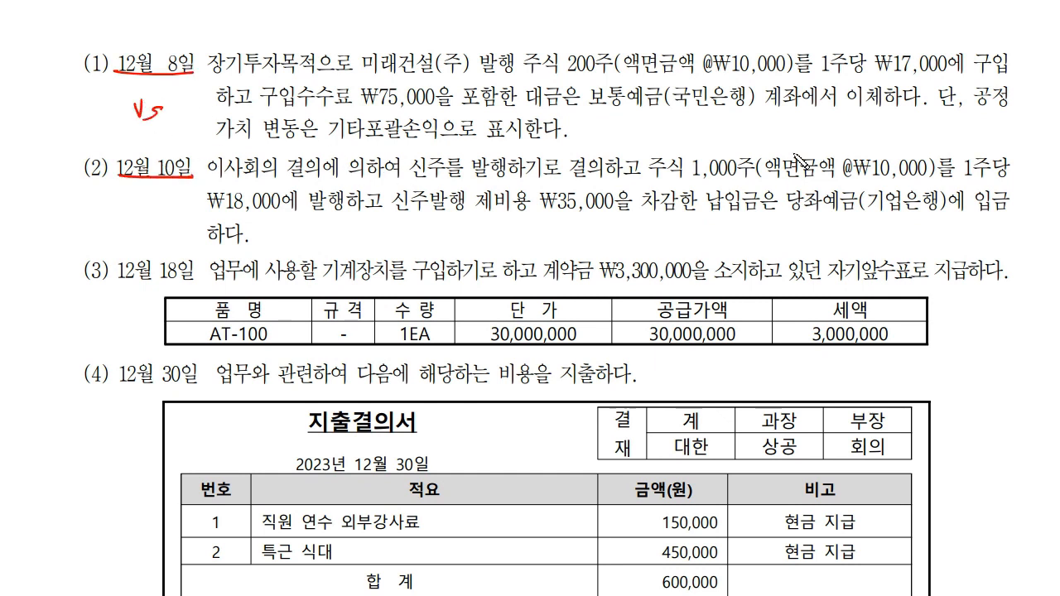
pyautogui.moveTo(840, 255); pyautogui.dragTo(845, 237)
pyautogui.moveTo(857, 237)
pyautogui.mouseDown()
pyautogui.moveTo(881, 255)
pyautogui.moveTo(830, 252)
pyautogui.moveTo(891, 249)
pyautogui.mouseUp()
pyautogui.moveTo(358, 83); pyautogui.dragTo(563, 79)
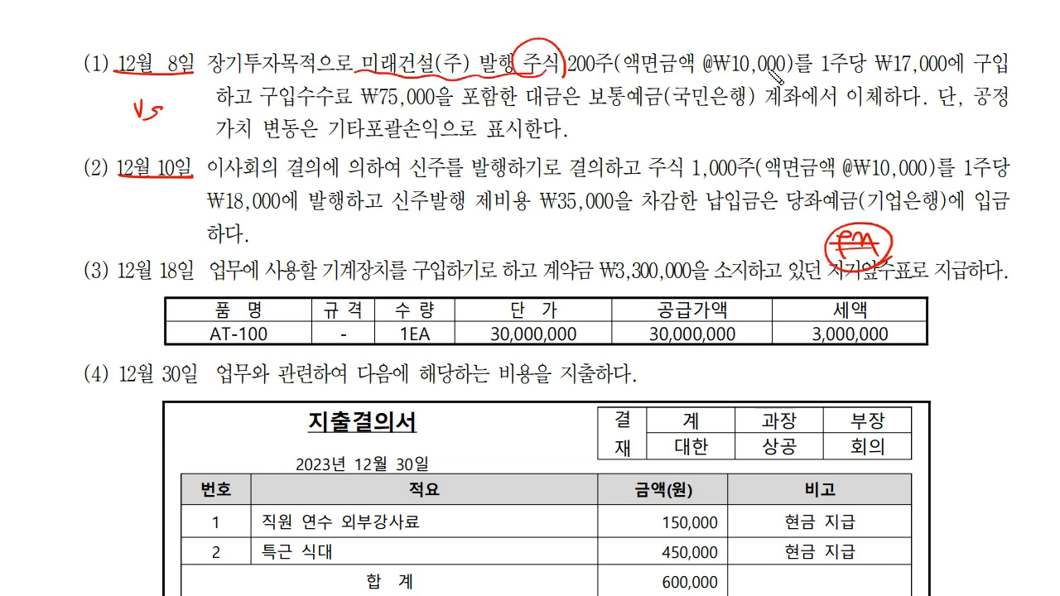
pyautogui.moveTo(1012, 78); pyautogui.dragTo(958, 74)
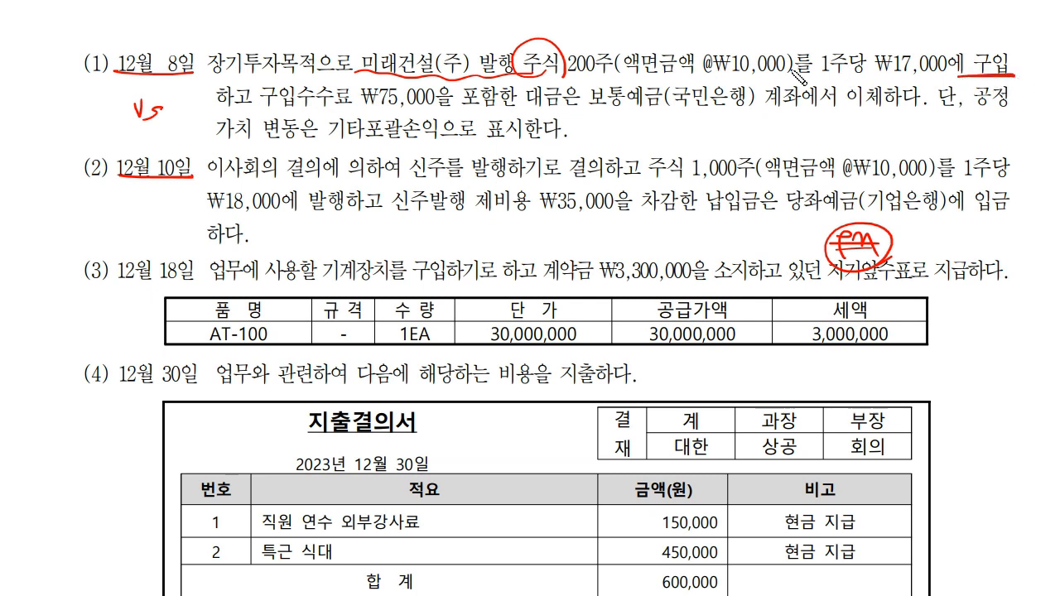
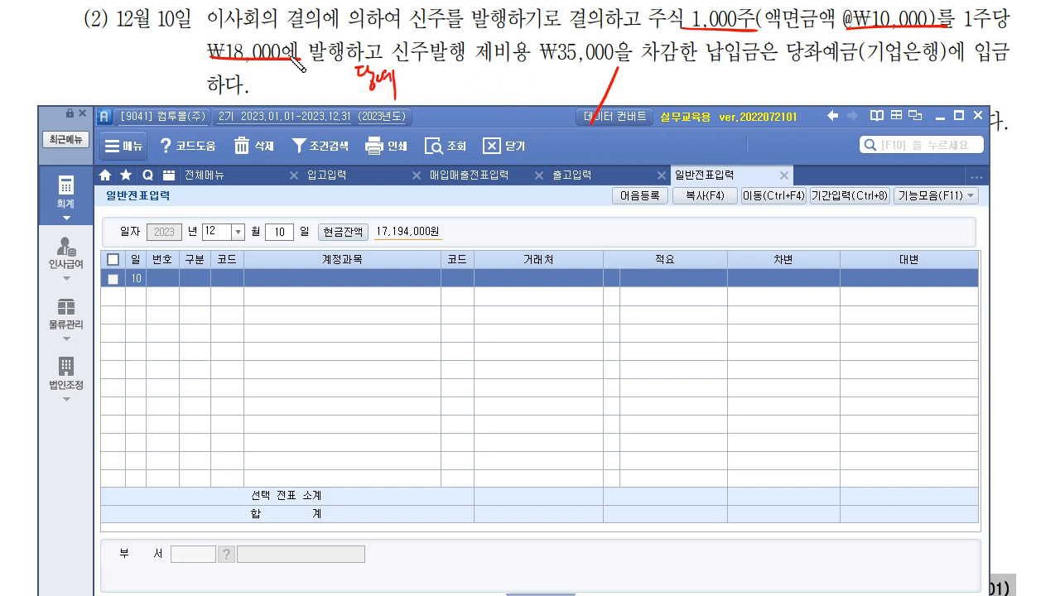
# Step: Work out the 당좌예금 deposit for the new shares as (1,000 × 18,000) less the 35,000 신주발행 제비용
pyautogui.moveTo(468, 73)
pyautogui.mouseDown()
pyautogui.moveTo(502, 89)
pyautogui.moveTo(571, 81)
pyautogui.mouseUp()
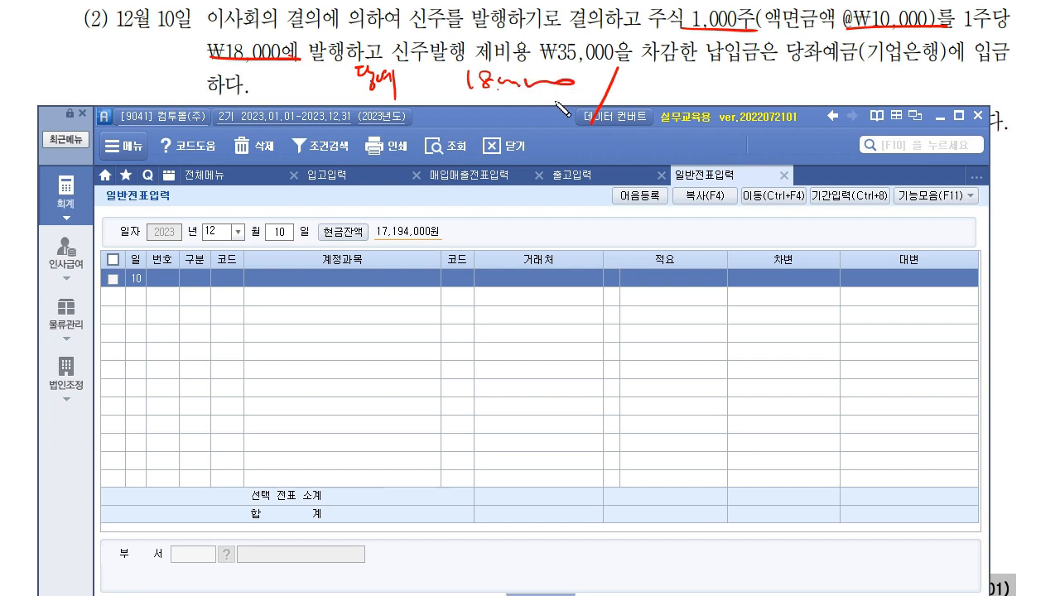
pyautogui.moveTo(642, 86)
pyautogui.mouseDown()
pyautogui.moveTo(661, 103)
pyautogui.moveTo(729, 103)
pyautogui.mouseUp()
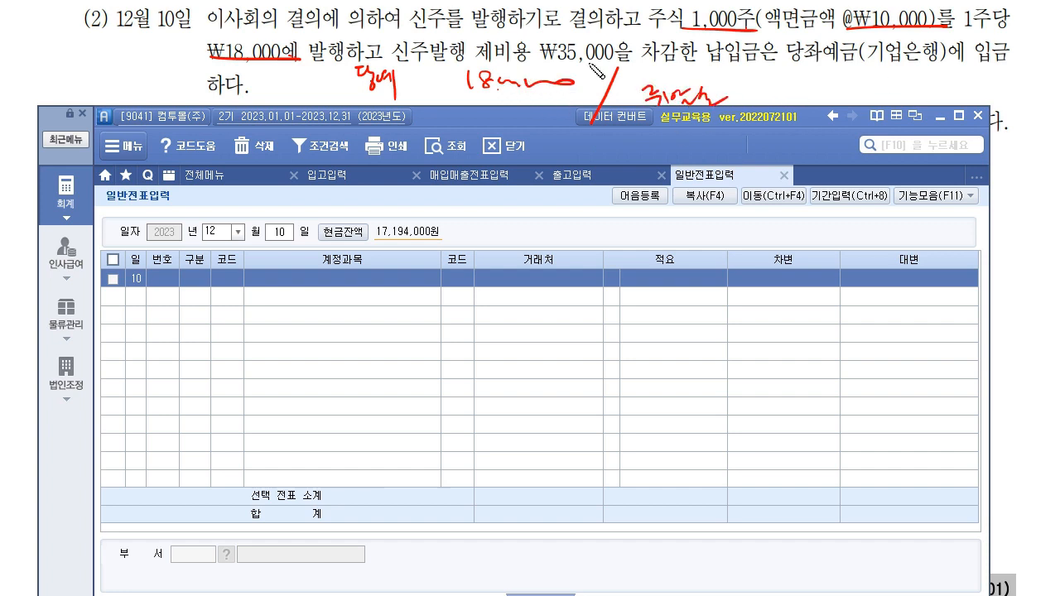
pyautogui.moveTo(541, 61); pyautogui.dragTo(636, 61)
pyautogui.moveTo(405, 61); pyautogui.dragTo(593, 58)
pyautogui.moveTo(452, 79); pyautogui.dragTo(573, 82)
pyautogui.moveTo(474, 92)
pyautogui.mouseDown()
pyautogui.moveTo(470, 109)
pyautogui.moveTo(562, 100)
pyautogui.mouseUp()
pyautogui.click(494, 111)
pyautogui.click(536, 109)
pyautogui.moveTo(645, 112)
pyautogui.mouseDown()
pyautogui.moveTo(709, 108)
pyautogui.moveTo(621, 113)
pyautogui.mouseUp()
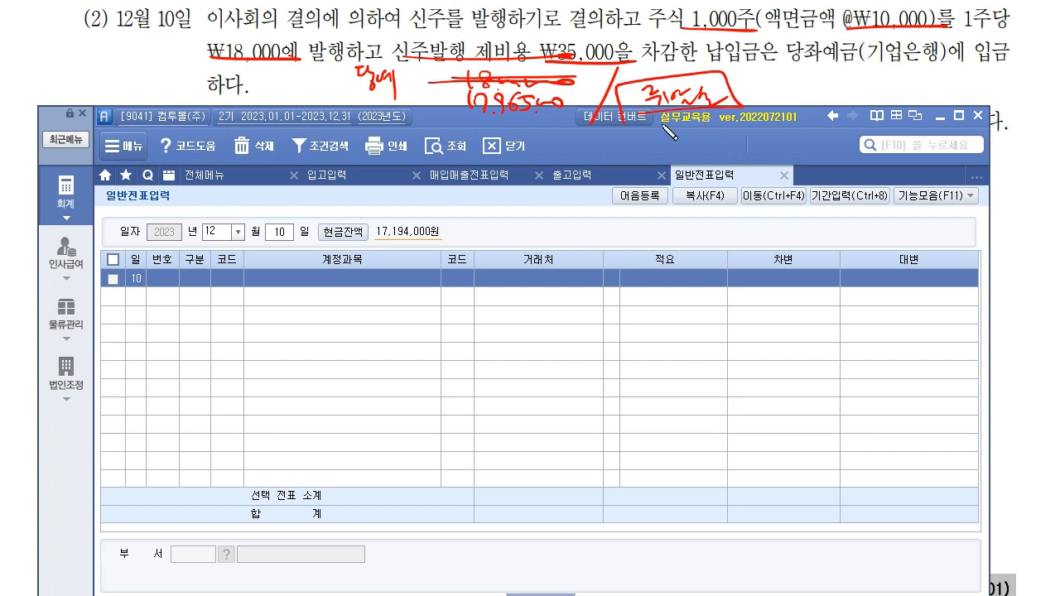
# Step: Work out the 주식발행초과금 as the net proceeds less the total 액면금액 of 1,000 × 10,000
pyautogui.moveTo(759, 111); pyautogui.dragTo(890, 104)
pyautogui.moveTo(760, 18); pyautogui.dragTo(843, 15)
pyautogui.moveTo(769, 85); pyautogui.dragTo(768, 103)
pyautogui.moveTo(774, 86)
pyautogui.mouseDown()
pyautogui.moveTo(780, 103)
pyautogui.moveTo(800, 102)
pyautogui.moveTo(870, 98)
pyautogui.moveTo(886, 81)
pyautogui.mouseUp()
pyautogui.click(790, 102)
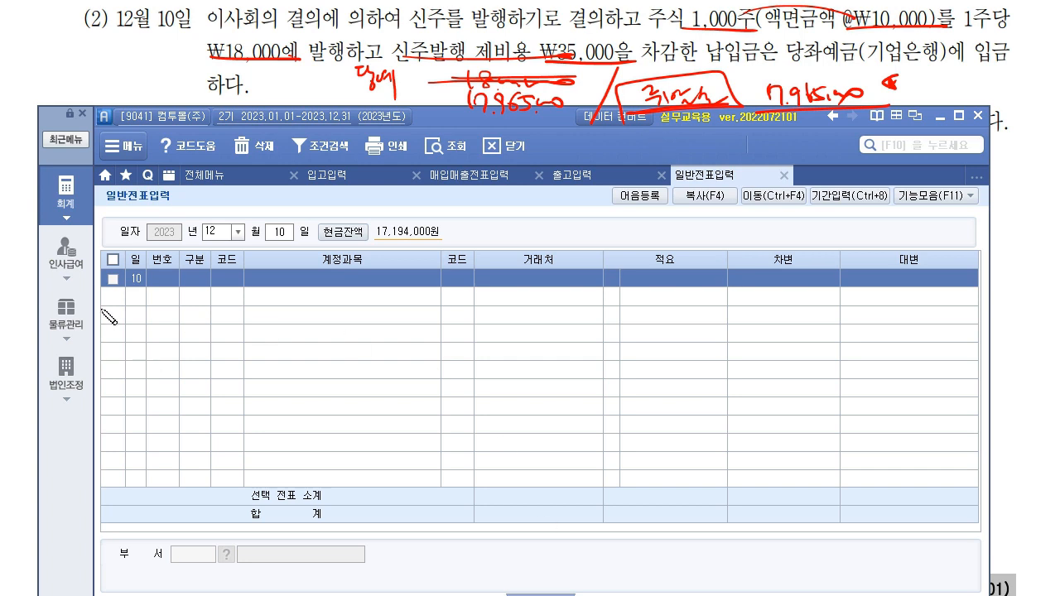
# Step: Open the 합계잔액시산표 as of 12월 10일 and go to the 자본 accounts to look for any 주식할인발행차금
pyautogui.moveTo(54, 63)
pyautogui.mouseDown()
pyautogui.moveTo(91, 106)
pyautogui.moveTo(98, 67)
pyautogui.moveTo(141, 80)
pyautogui.moveTo(162, 68)
pyautogui.moveTo(51, 61)
pyautogui.moveTo(160, 89)
pyautogui.mouseUp()
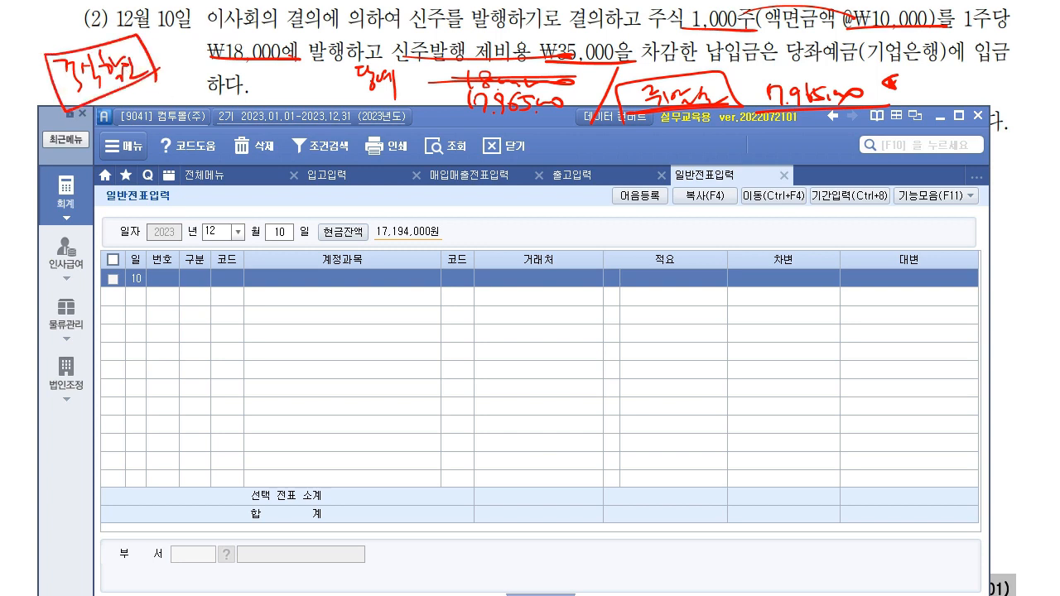
pyautogui.click(66, 203)
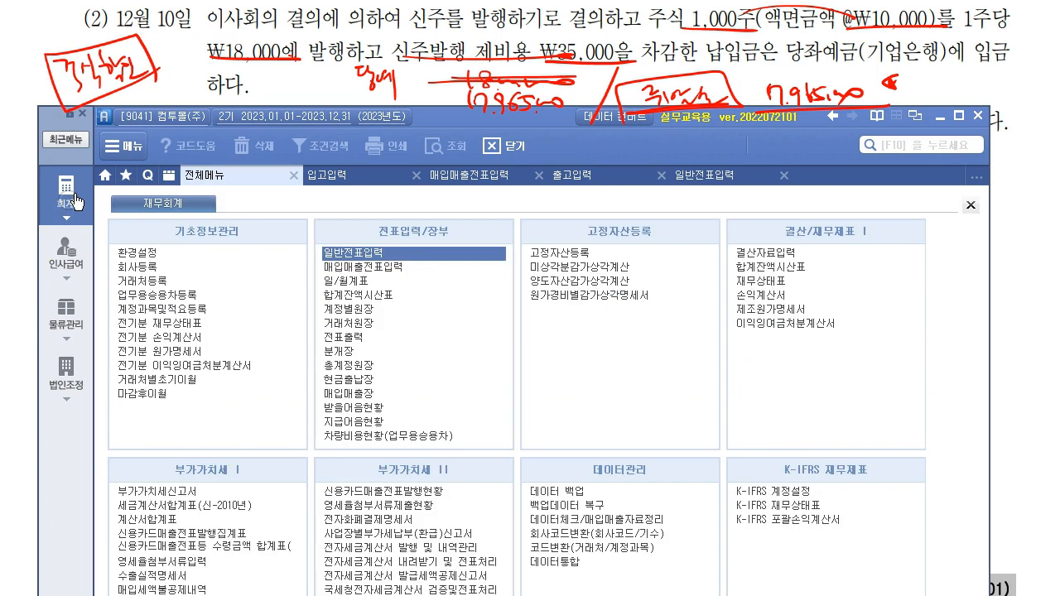
pyautogui.click(797, 266)
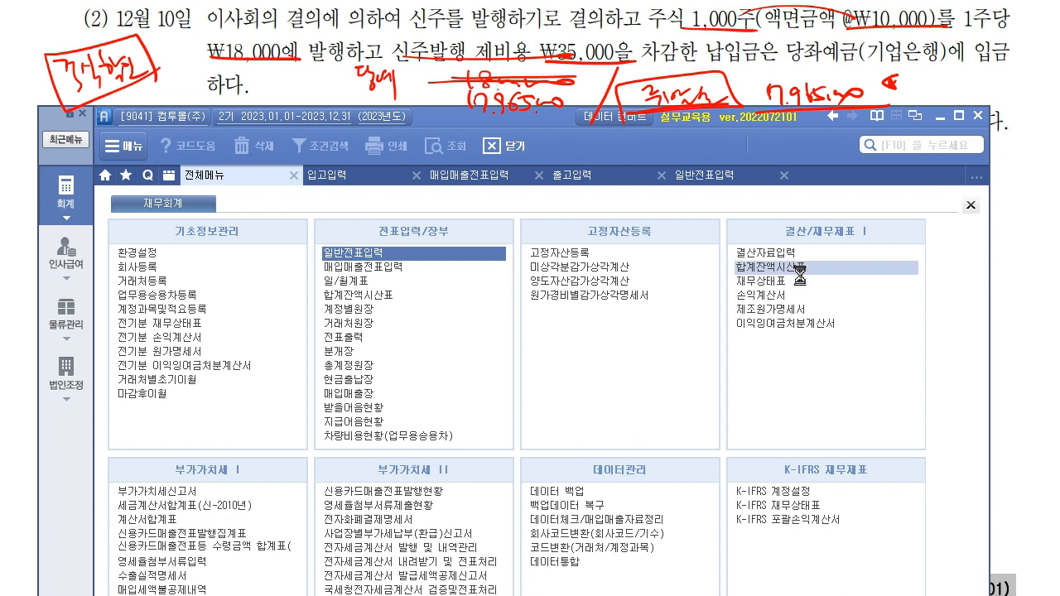
pyautogui.write('1210')
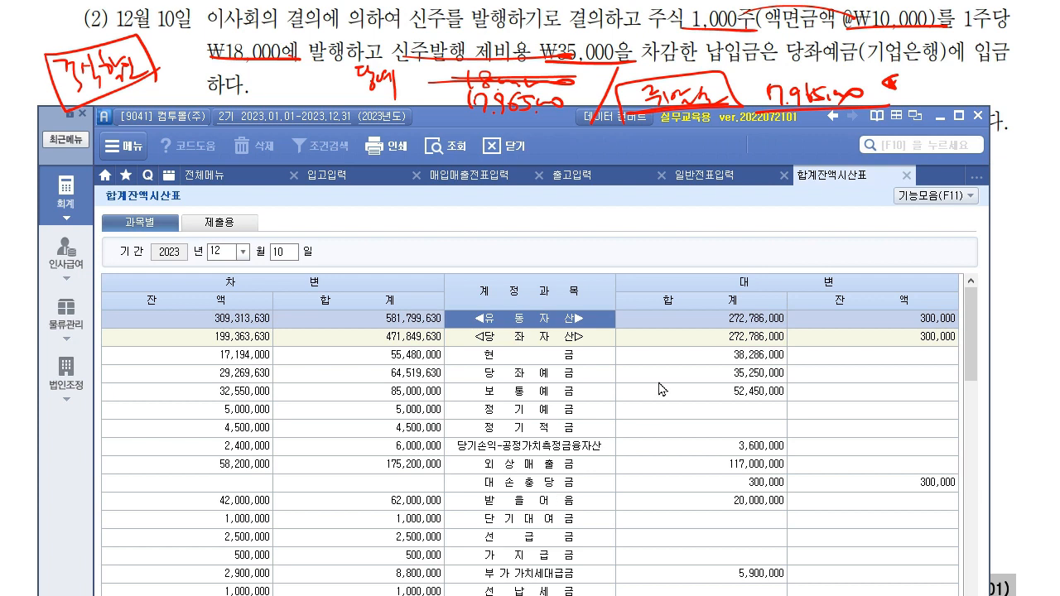
pyautogui.scroll(-10, 660, 389)
pyautogui.scroll(3, 660, 389)
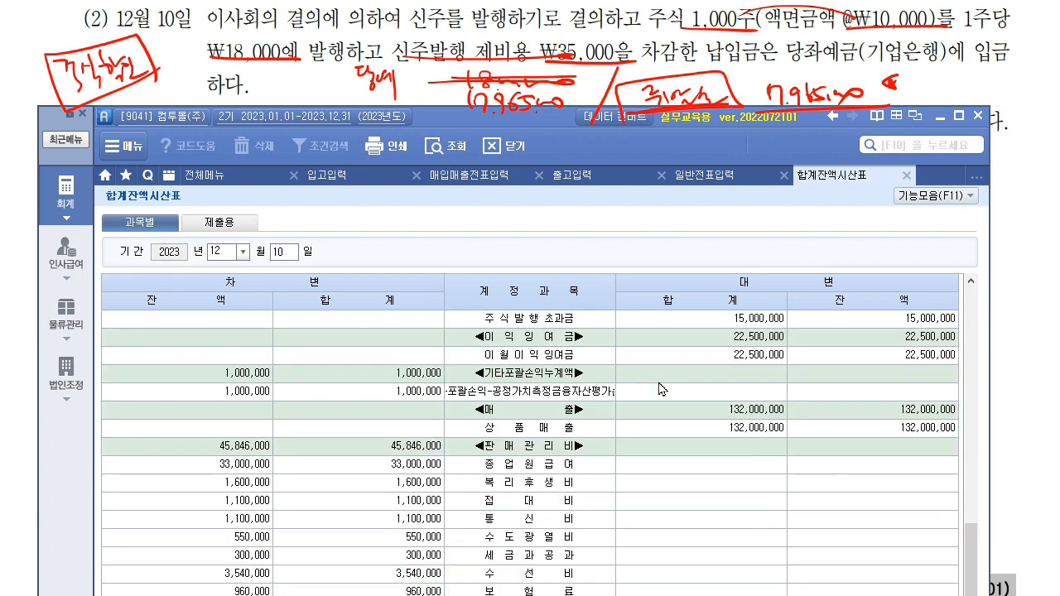
pyautogui.click(970, 282)
pyautogui.click(971, 282)
pyautogui.click(970, 282)
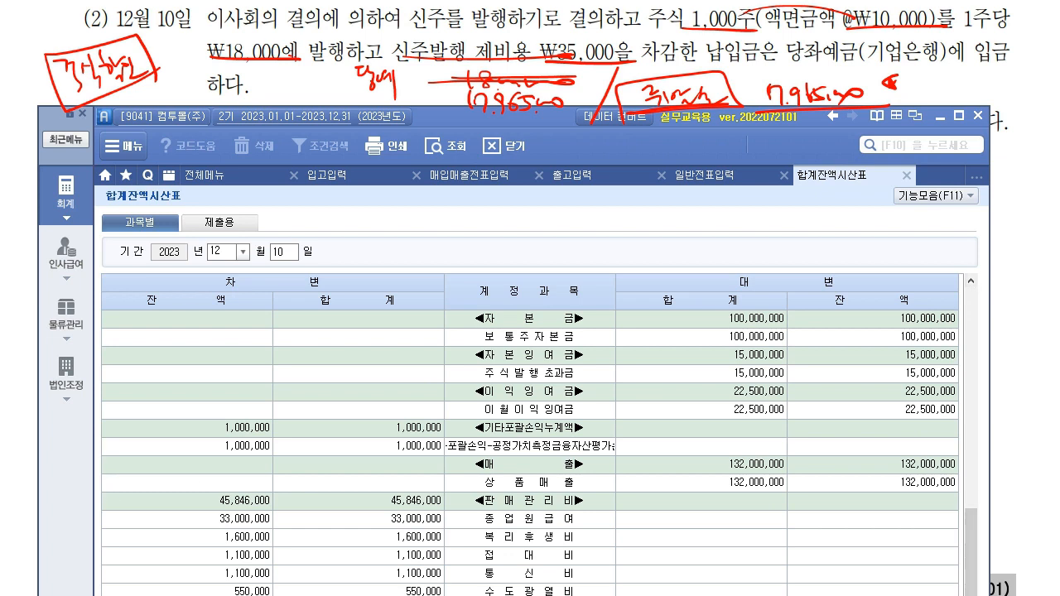
# Step: Check each 자본 account in the 합계잔액시산표 for a 주식할인발행차금 balance to offset against the 주식발행초과금
pyautogui.moveTo(594, 333); pyautogui.dragTo(610, 328)
pyautogui.moveTo(595, 375); pyautogui.dragTo(609, 369)
pyautogui.moveTo(595, 405); pyautogui.dragTo(610, 402)
pyautogui.moveTo(621, 437); pyautogui.dragTo(635, 434)
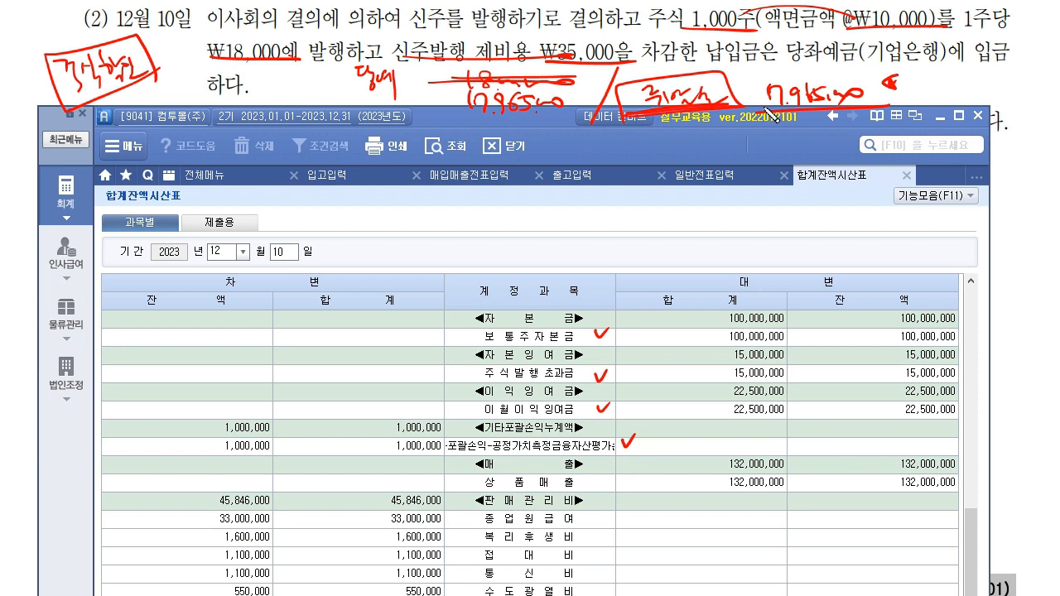
pyautogui.moveTo(478, 383)
pyautogui.mouseDown()
pyautogui.moveTo(522, 385)
pyautogui.moveTo(562, 366)
pyautogui.moveTo(477, 382)
pyautogui.mouseUp()
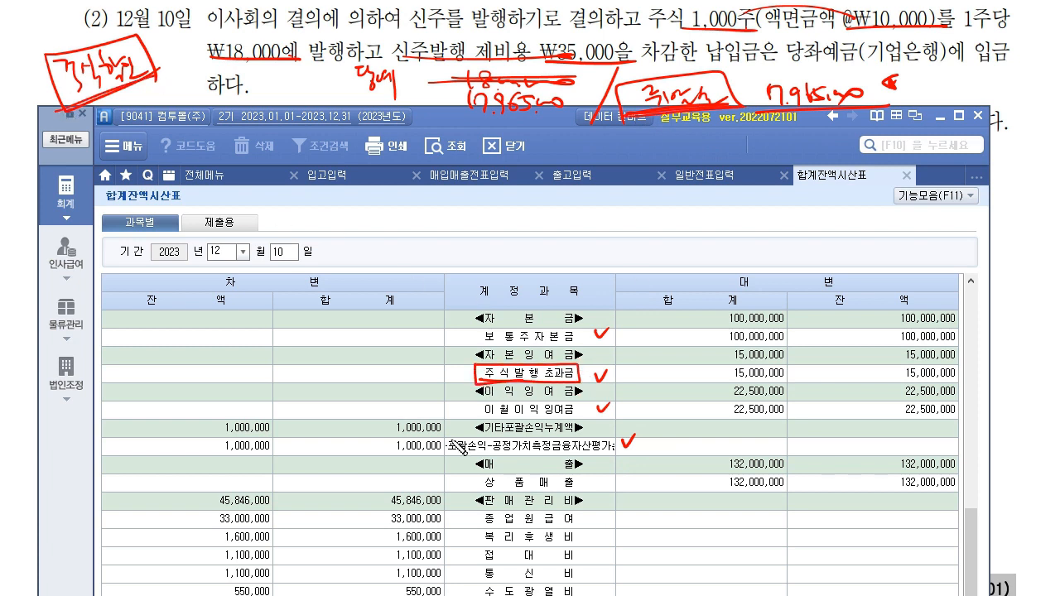
pyautogui.moveTo(122, 13); pyautogui.dragTo(80, 134)
pyautogui.moveTo(48, 33); pyautogui.dragTo(152, 82)
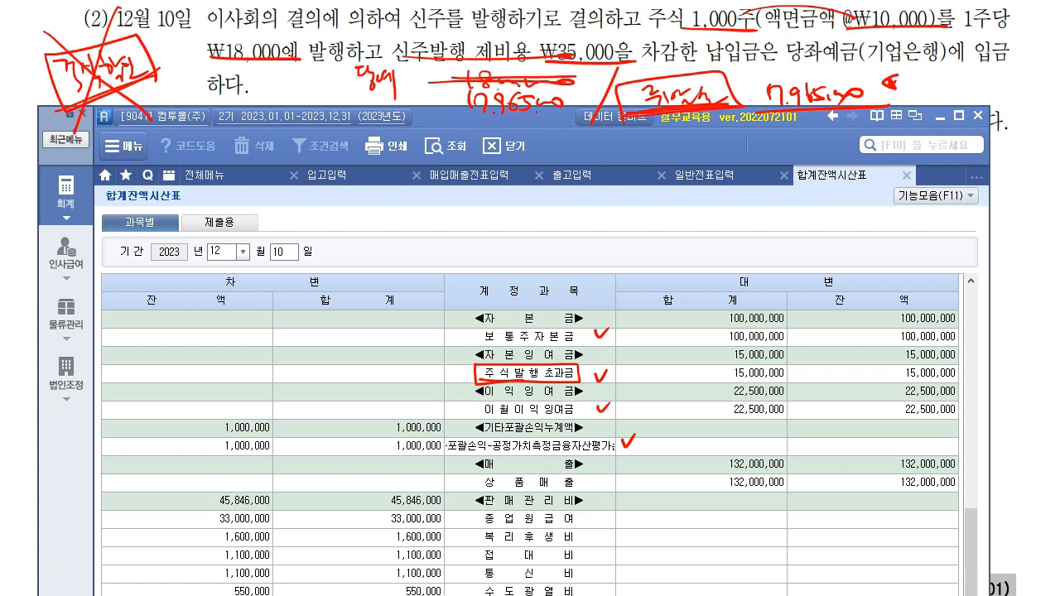
pyautogui.press('Escape')
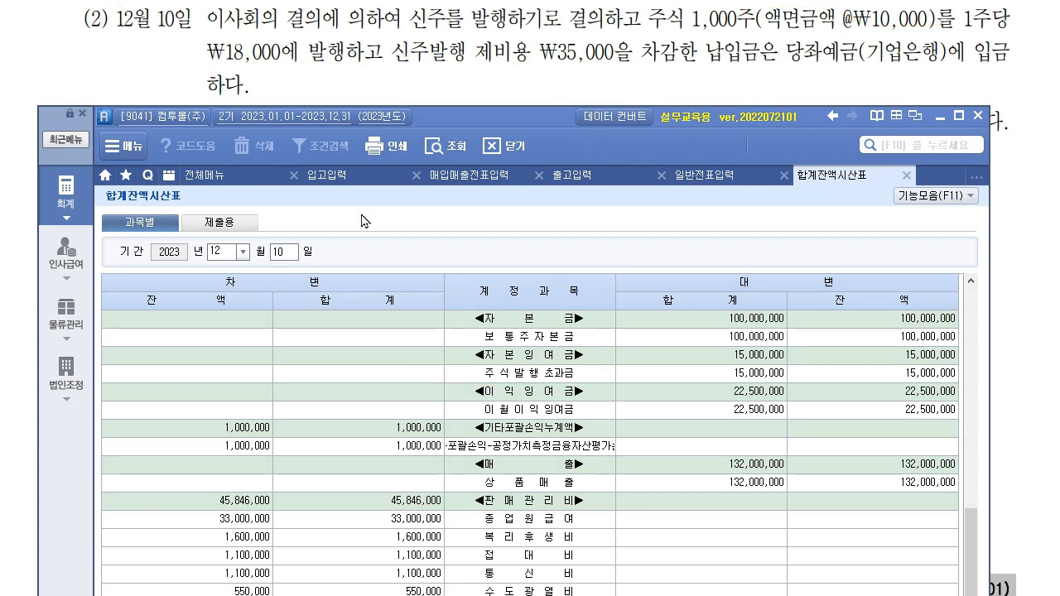
# Step: In the 일반전표입력 for 12월 10일, enter a 대변 line for 보통주자본금 (331) of 10,000,000
pyautogui.click(685, 180)
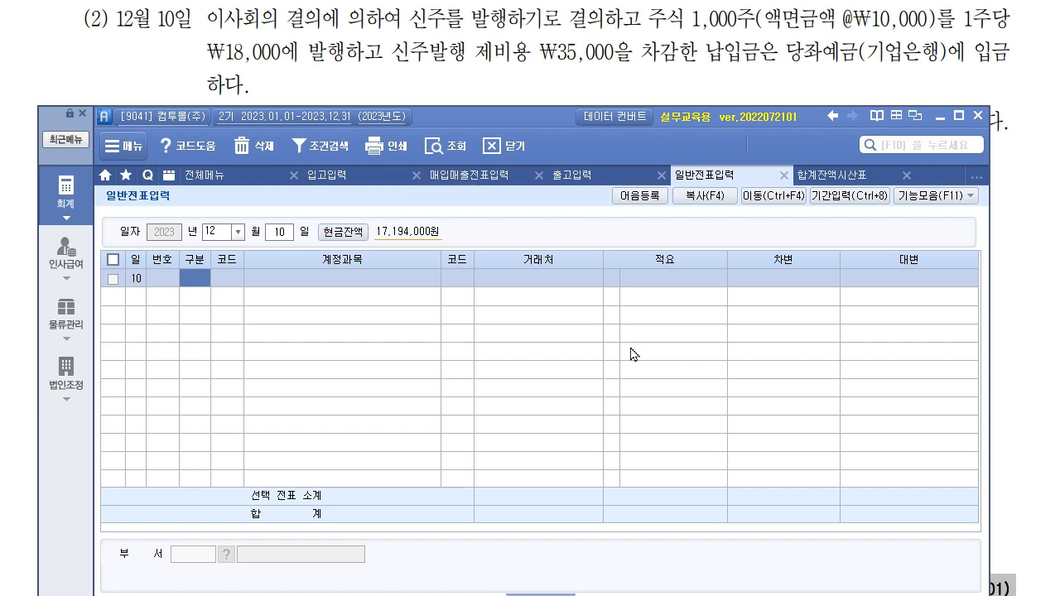
pyautogui.write('4')
pyautogui.press('Return')
pyautogui.write('331')
pyautogui.press('Return')
pyautogui.press('Return')
pyautogui.press('Return')
pyautogui.write('10000000')
pyautogui.press('Return')
# Step: Add a 차변 line for 당좌예금 (102) with 거래처 기업은행(당좌) and an amount of 17,965,000
pyautogui.write('3')
pyautogui.press('Return')
pyautogui.write('102')
pyautogui.press('Return')
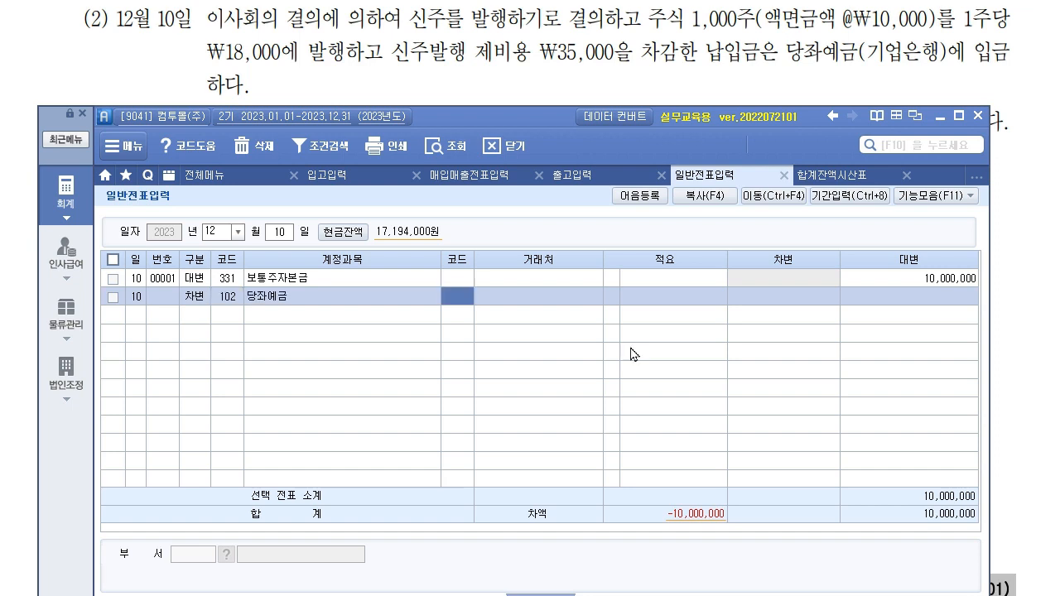
pyautogui.press('F2')
pyautogui.write('ㄱ기업')
pyautogui.press('Return')
pyautogui.press('Return')
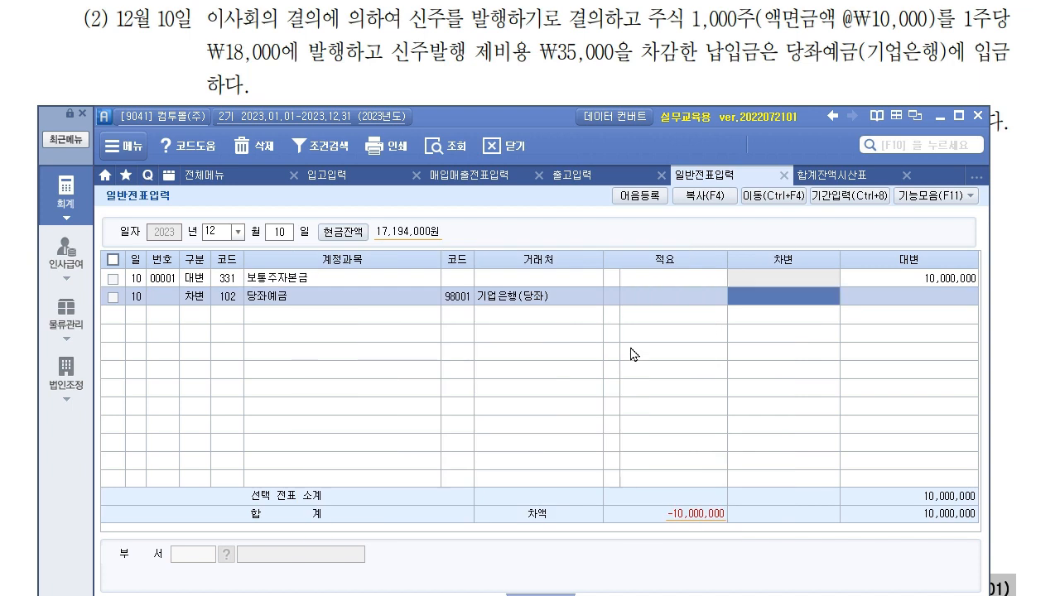
pyautogui.write('796')
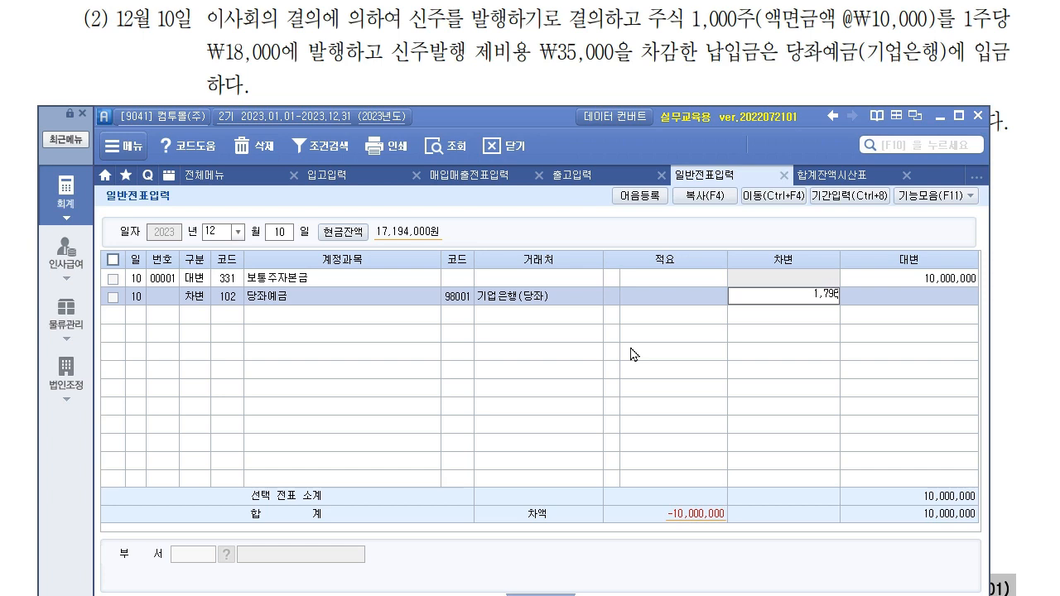
pyautogui.press('Return')
pyautogui.press('Return')
# Step: Add a 대변 line for 주식발행초과금 (341) of 7,965,000 and clear the 거래처 carried into that row
pyautogui.write('4')
pyautogui.press('F2')
pyautogui.write('주식발')
pyautogui.press('Return')
pyautogui.press('Return')
pyautogui.press('Return')
pyautogui.press('Return')
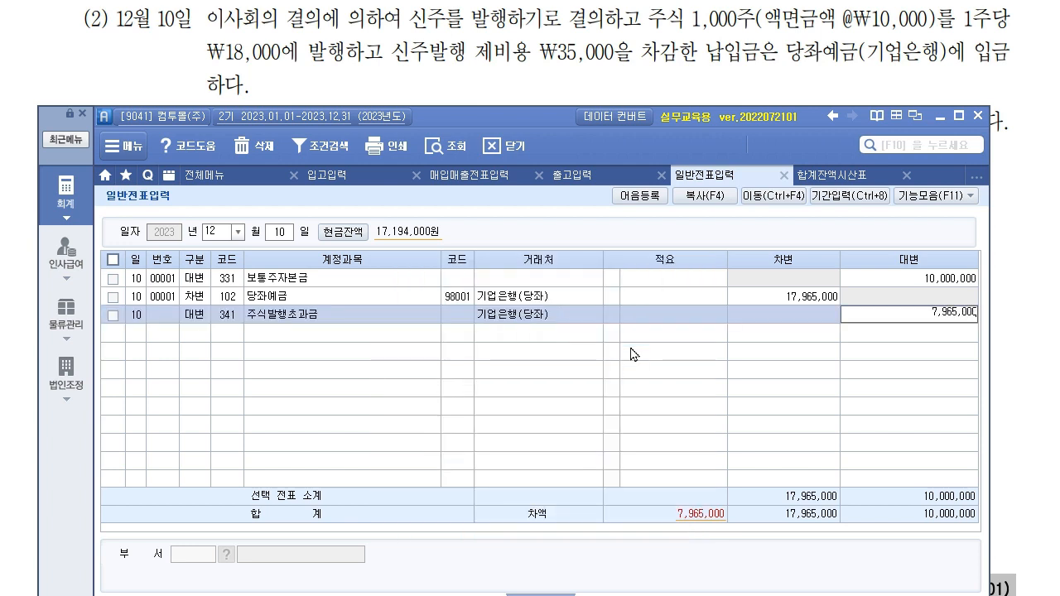
pyautogui.press('Return')
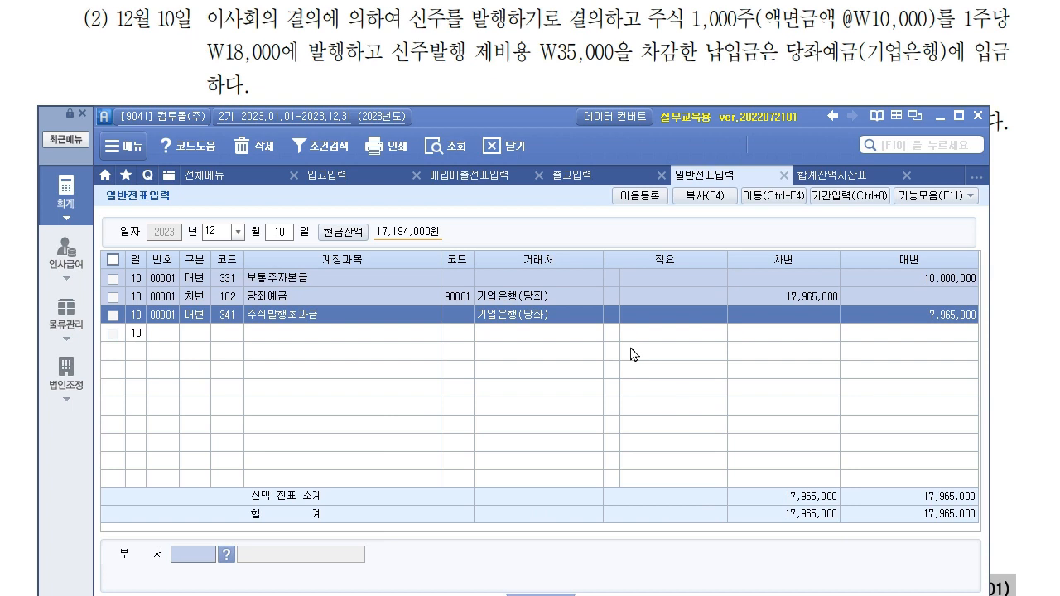
pyautogui.click(556, 315)
pyautogui.press('Delete')
pyautogui.press('Return')
# Step: Switch to the exam paper to read transaction (3), and set the 일반전표입력 date to 12월 18일
pyautogui.click(574, 52)
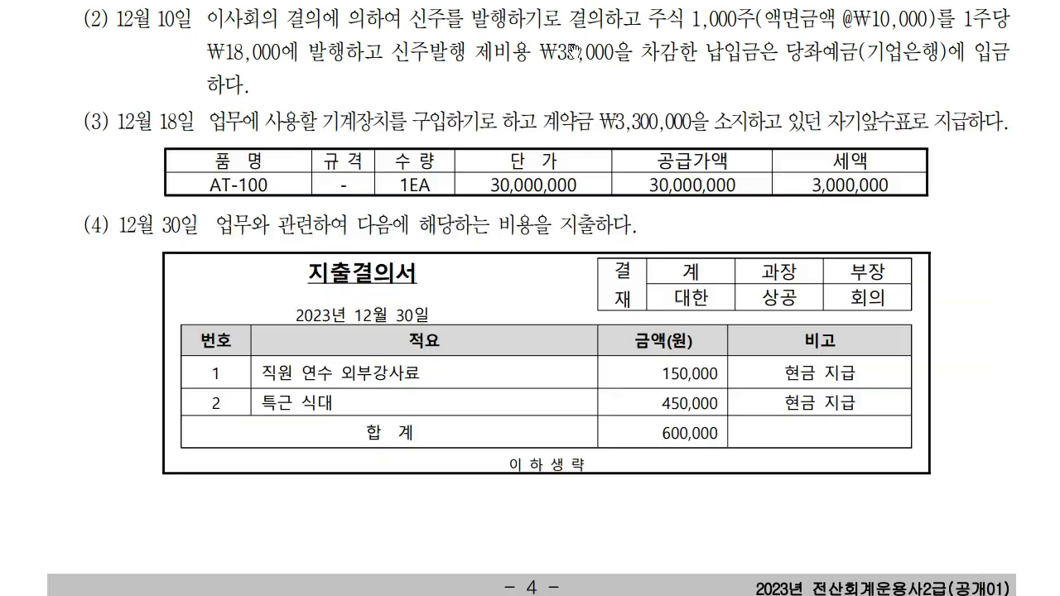
pyautogui.scroll(-2, 639, 388)
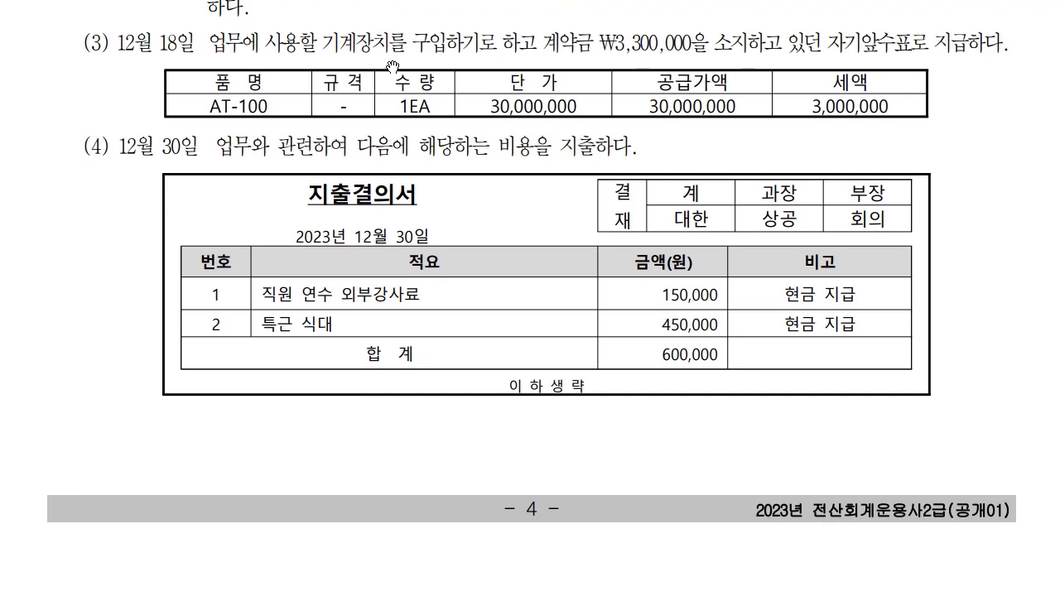
pyautogui.scroll(-1, 403, 170)
pyautogui.scroll(1, 397, 94)
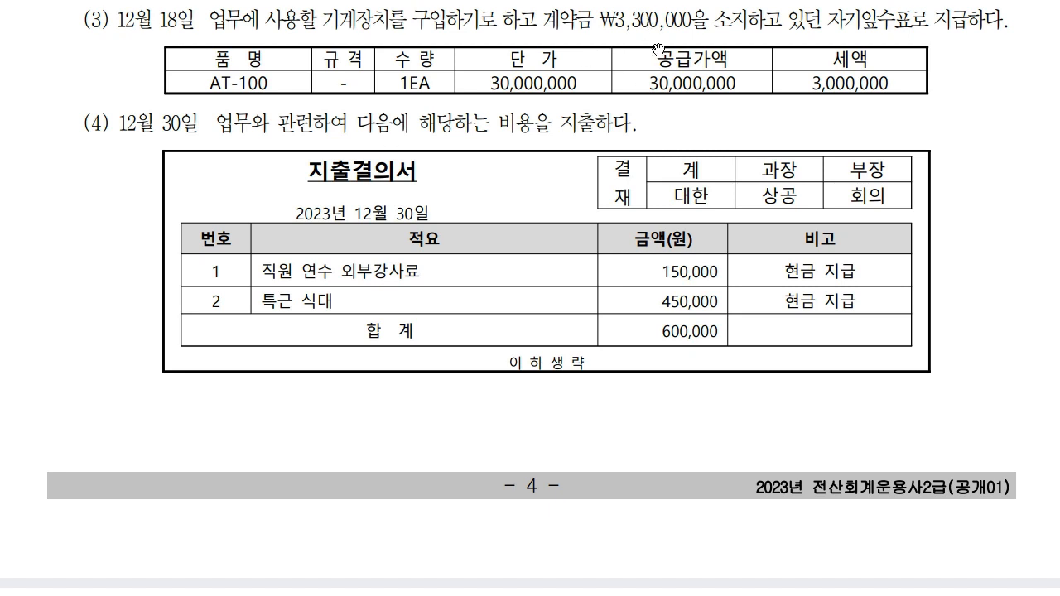
pyautogui.hotkey('alt', 'Tab')
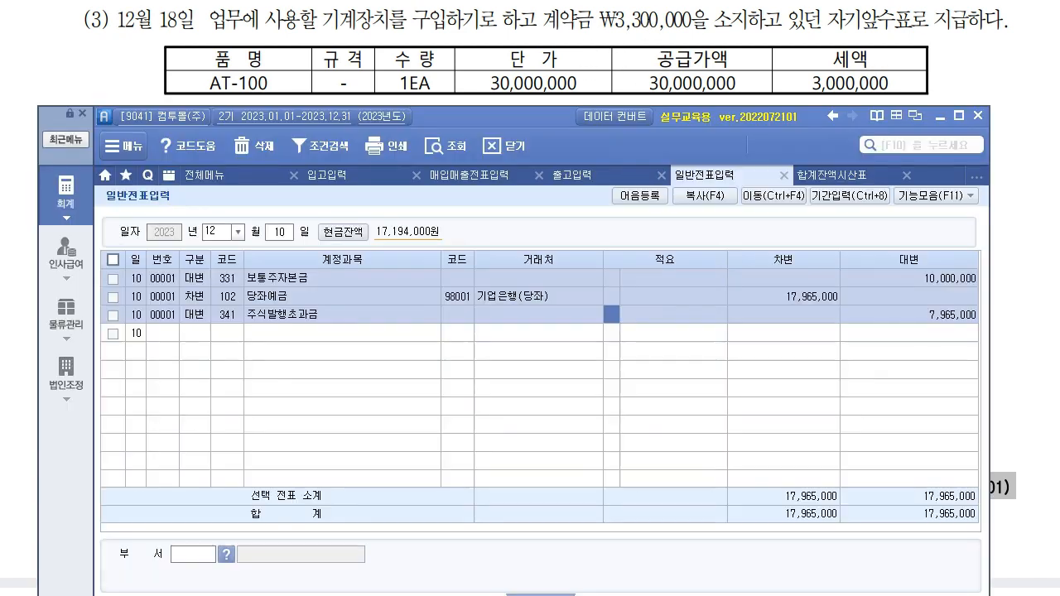
pyautogui.click(288, 235)
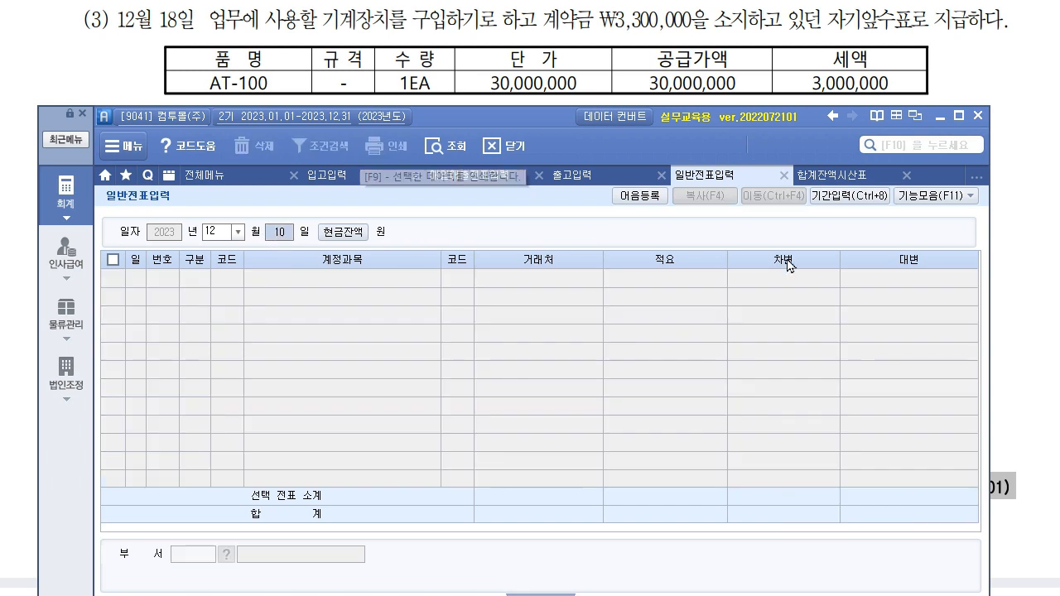
pyautogui.write('18')
pyautogui.press('Return')
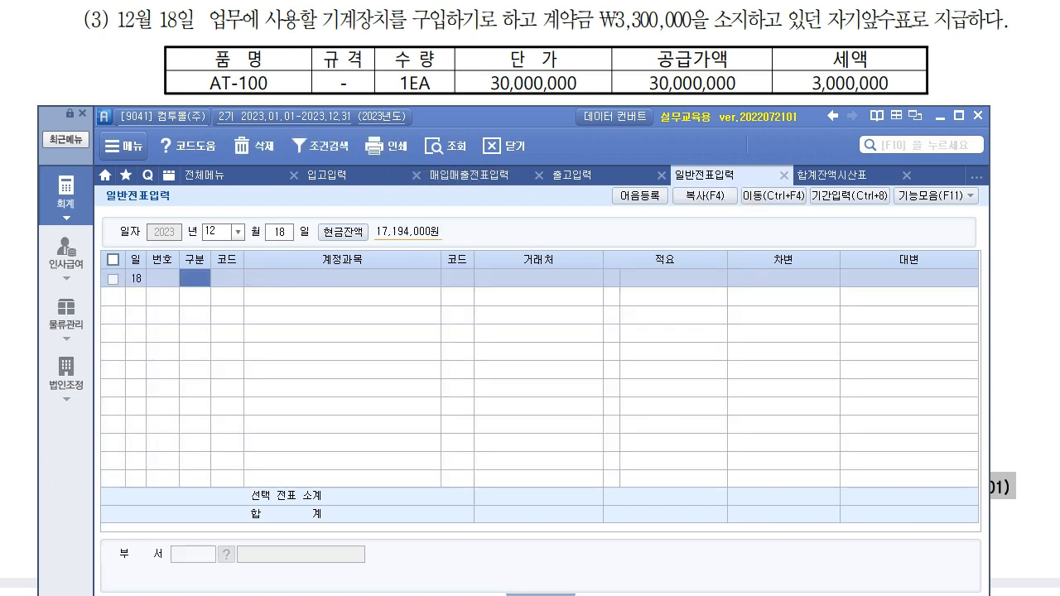
# Step: Enter a 대변 line for 현금 (101) of 3,300,000 for the 자기앞수표 payment
pyautogui.write('4')
pyautogui.press('Return')
pyautogui.write('101')
pyautogui.press('Return')
pyautogui.press('Return')
pyautogui.press('Return')
pyautogui.write('3,3')
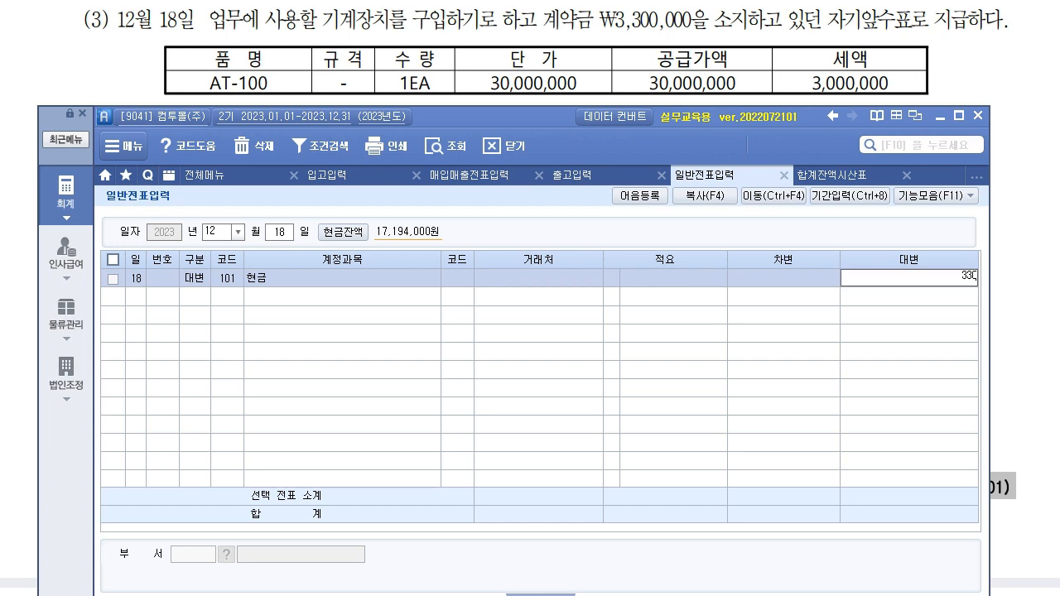
pyautogui.write('00,000')
pyautogui.press('Return')
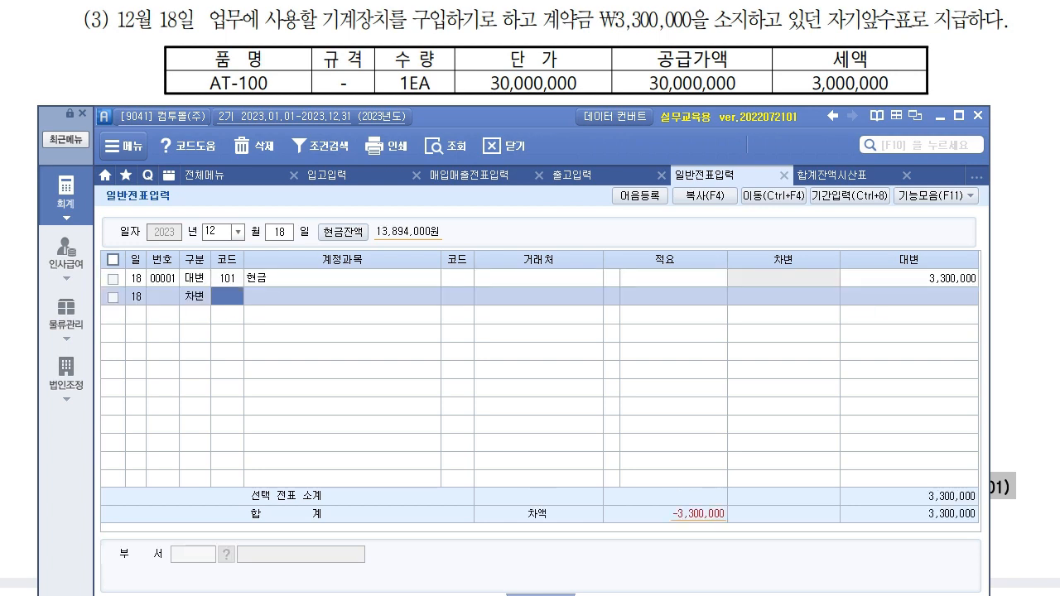
# Step: Mark the 계약금 in transaction (3) and consider 선급금 as the account for a 계약금 지급
pyautogui.press('F2')
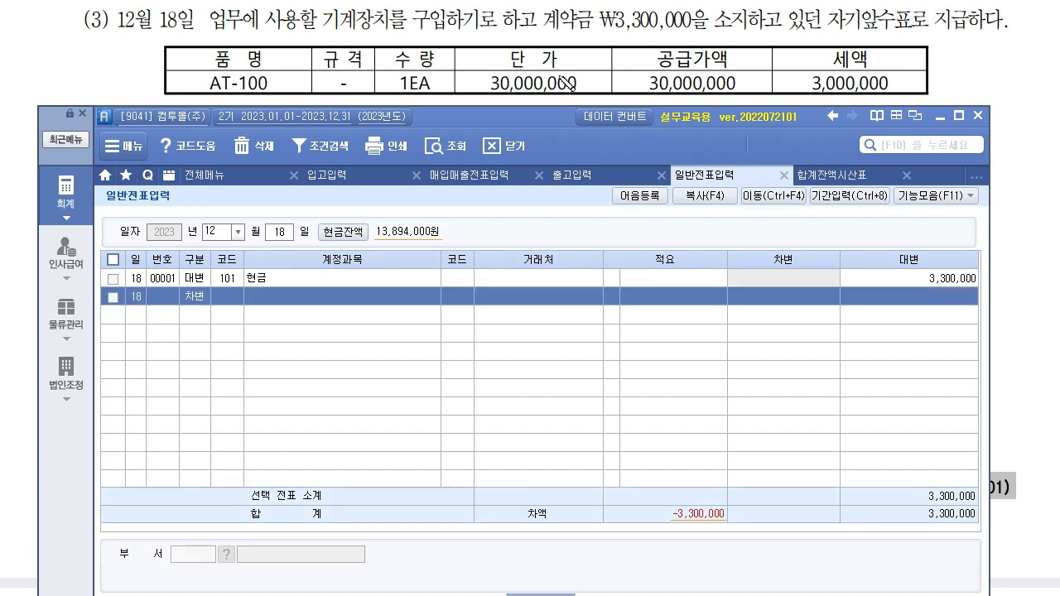
pyautogui.moveTo(541, 36); pyautogui.dragTo(631, 35)
pyautogui.moveTo(477, 366)
pyautogui.mouseDown()
pyautogui.moveTo(515, 374)
pyautogui.moveTo(662, 361)
pyautogui.moveTo(659, 373)
pyautogui.mouseUp()
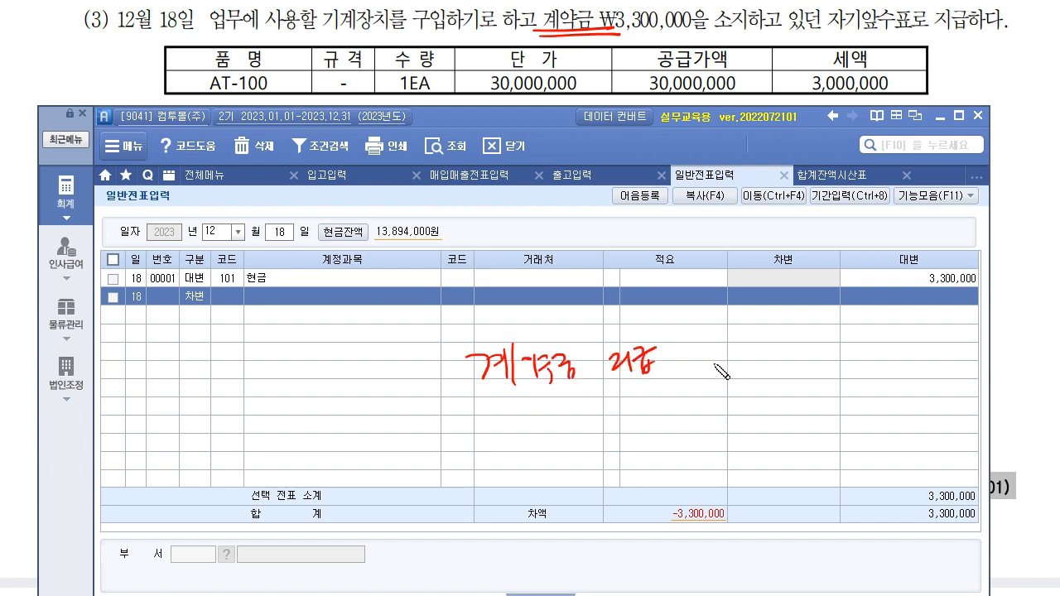
pyautogui.moveTo(724, 341); pyautogui.dragTo(727, 431)
pyautogui.moveTo(463, 386); pyautogui.dragTo(681, 384)
pyautogui.moveTo(731, 336)
pyautogui.mouseDown()
pyautogui.moveTo(727, 363)
pyautogui.moveTo(770, 348)
pyautogui.moveTo(778, 368)
pyautogui.moveTo(791, 339)
pyautogui.moveTo(814, 386)
pyautogui.mouseUp()
pyautogui.moveTo(858, 339)
pyautogui.mouseDown()
pyautogui.moveTo(873, 364)
pyautogui.moveTo(891, 344)
pyautogui.mouseUp()
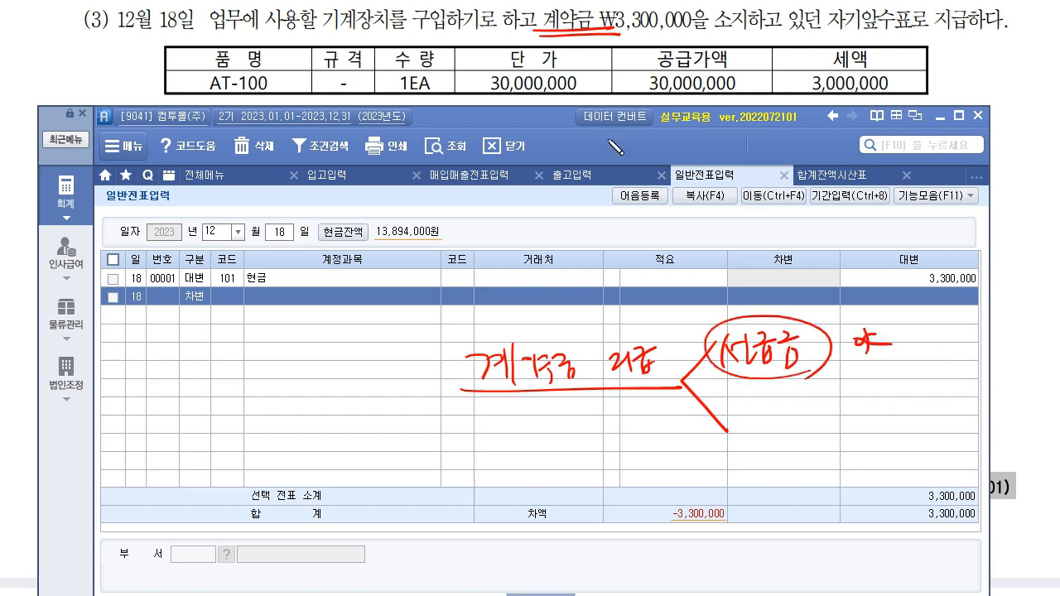
# Step: Work out the account for the 계약금 on a 기계장치 as a 유형자산, noting 건설중인자산 as the alternative to 선급금
pyautogui.moveTo(317, 39); pyautogui.dragTo(523, 33)
pyautogui.moveTo(496, 42); pyautogui.dragTo(534, 66)
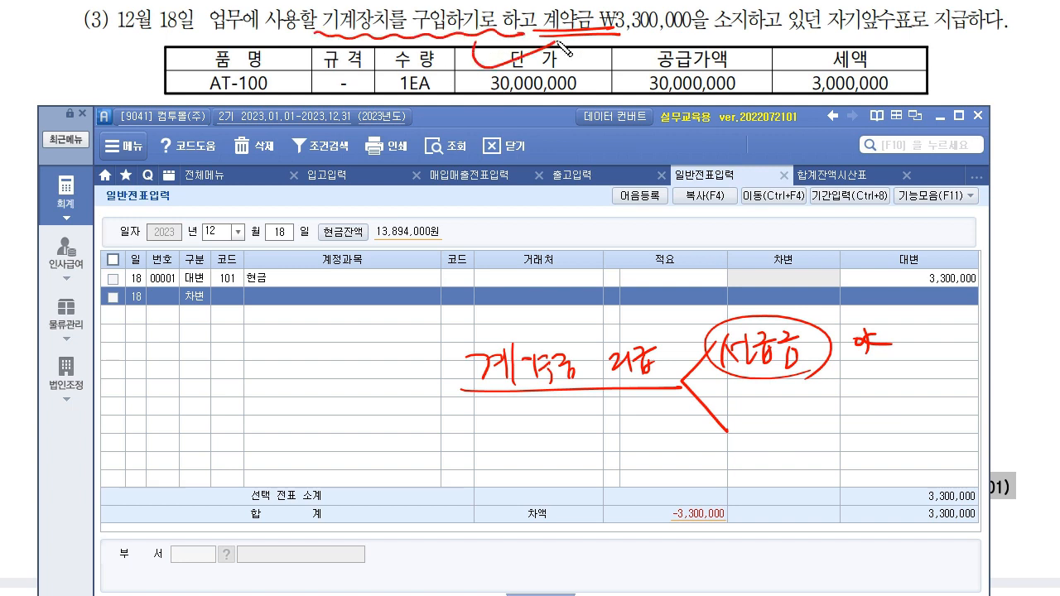
pyautogui.moveTo(362, 33)
pyautogui.mouseDown()
pyautogui.moveTo(365, 116)
pyautogui.moveTo(305, 347)
pyautogui.mouseUp()
pyautogui.moveTo(295, 335); pyautogui.dragTo(322, 334)
pyautogui.moveTo(284, 393); pyautogui.dragTo(302, 383)
pyautogui.moveTo(258, 412)
pyautogui.mouseDown()
pyautogui.moveTo(323, 384)
pyautogui.moveTo(290, 431)
pyautogui.mouseUp()
pyautogui.moveTo(305, 408)
pyautogui.mouseDown()
pyautogui.moveTo(308, 431)
pyautogui.moveTo(361, 424)
pyautogui.mouseUp()
pyautogui.moveTo(377, 410)
pyautogui.mouseDown()
pyautogui.moveTo(224, 428)
pyautogui.moveTo(374, 407)
pyautogui.moveTo(359, 453)
pyautogui.moveTo(584, 421)
pyautogui.moveTo(740, 475)
pyautogui.moveTo(752, 449)
pyautogui.mouseUp()
pyautogui.moveTo(743, 456); pyautogui.dragTo(768, 454)
pyautogui.moveTo(851, 446)
pyautogui.mouseDown()
pyautogui.moveTo(887, 439)
pyautogui.moveTo(838, 432)
pyautogui.mouseUp()
pyautogui.moveTo(770, 429)
pyautogui.mouseDown()
pyautogui.moveTo(879, 418)
pyautogui.moveTo(873, 435)
pyautogui.moveTo(888, 439)
pyautogui.mouseUp()
pyautogui.moveTo(728, 435); pyautogui.dragTo(941, 417)
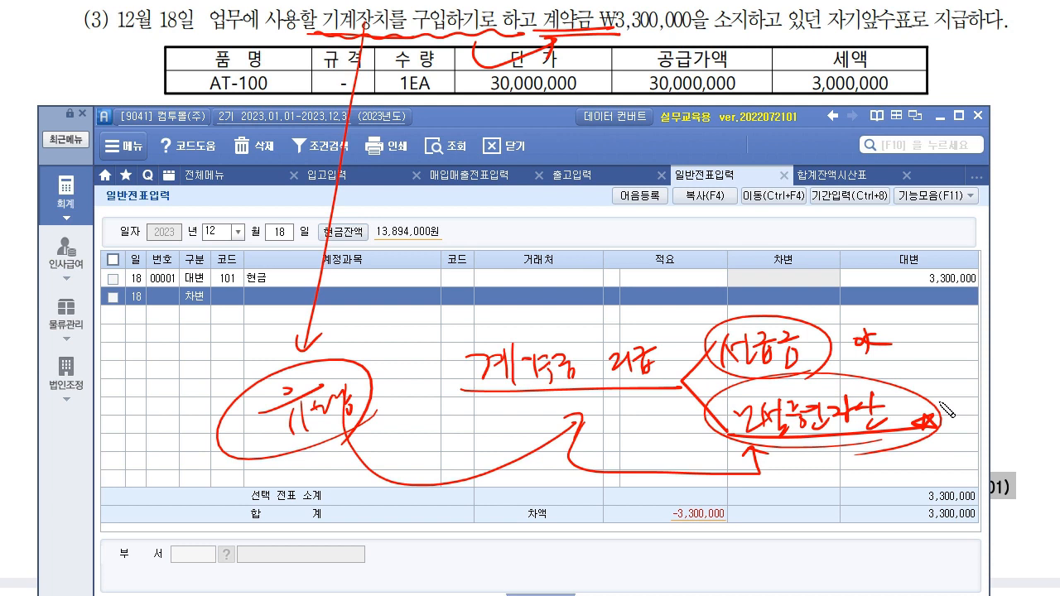
# Step: Rule out 선급금, settle on 건설중인자산 for the 기계장치 계약금, and clear the on-screen notes
pyautogui.moveTo(727, 370); pyautogui.dragTo(845, 368)
pyautogui.moveTo(857, 288); pyautogui.dragTo(737, 370)
pyautogui.moveTo(665, 288); pyautogui.dragTo(829, 370)
pyautogui.moveTo(274, 434); pyautogui.dragTo(406, 407)
pyautogui.moveTo(244, 474); pyautogui.dragTo(422, 412)
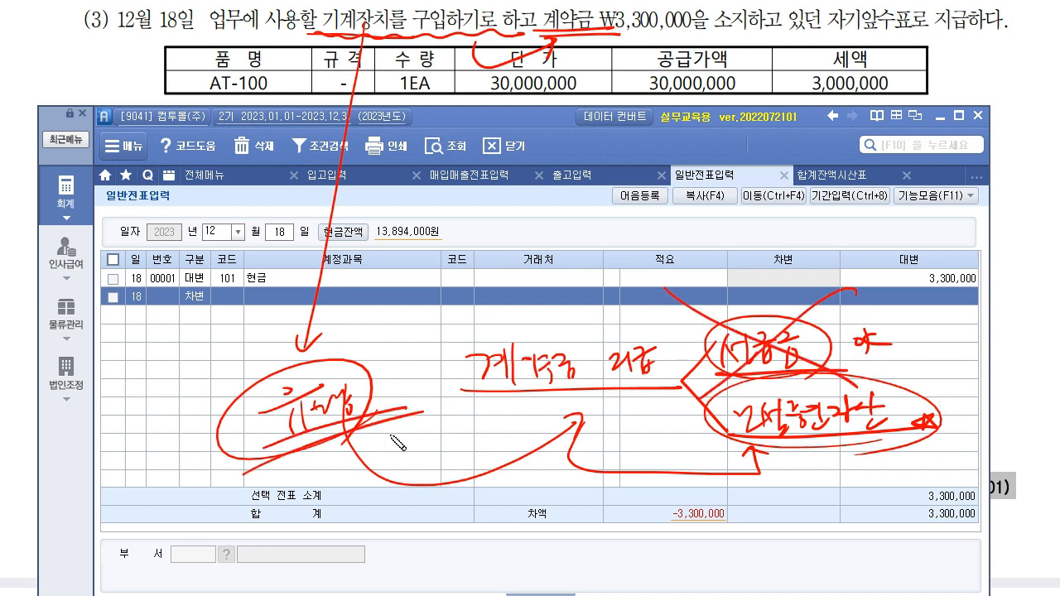
pyautogui.moveTo(143, 489)
pyautogui.mouseDown()
pyautogui.moveTo(153, 509)
pyautogui.moveTo(412, 421)
pyautogui.mouseUp()
pyautogui.moveTo(400, 420); pyautogui.dragTo(406, 442)
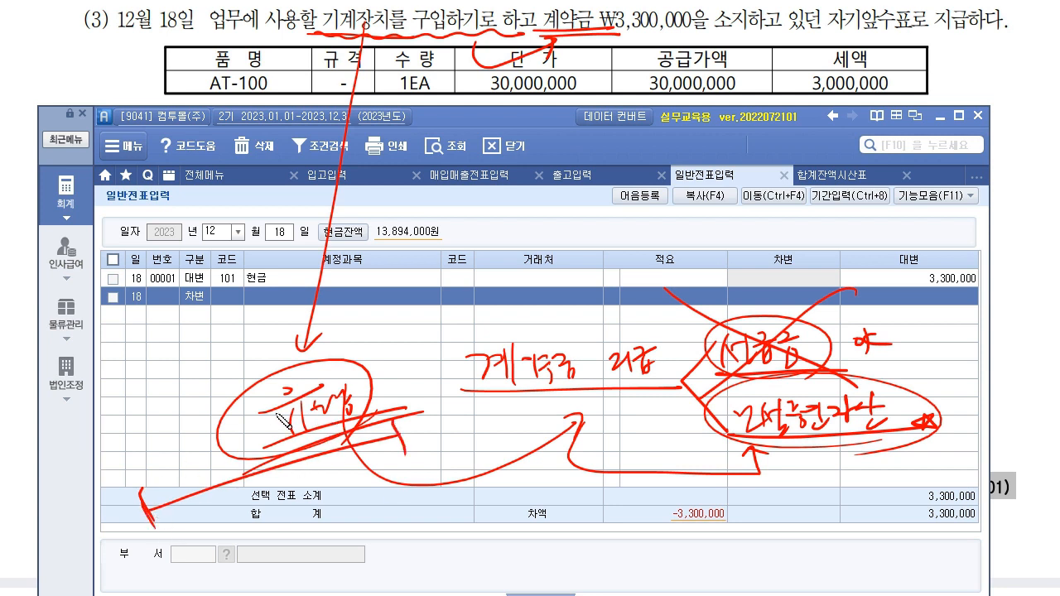
pyautogui.moveTo(320, 436)
pyautogui.mouseDown()
pyautogui.moveTo(355, 375)
pyautogui.moveTo(263, 451)
pyautogui.moveTo(389, 419)
pyautogui.mouseUp()
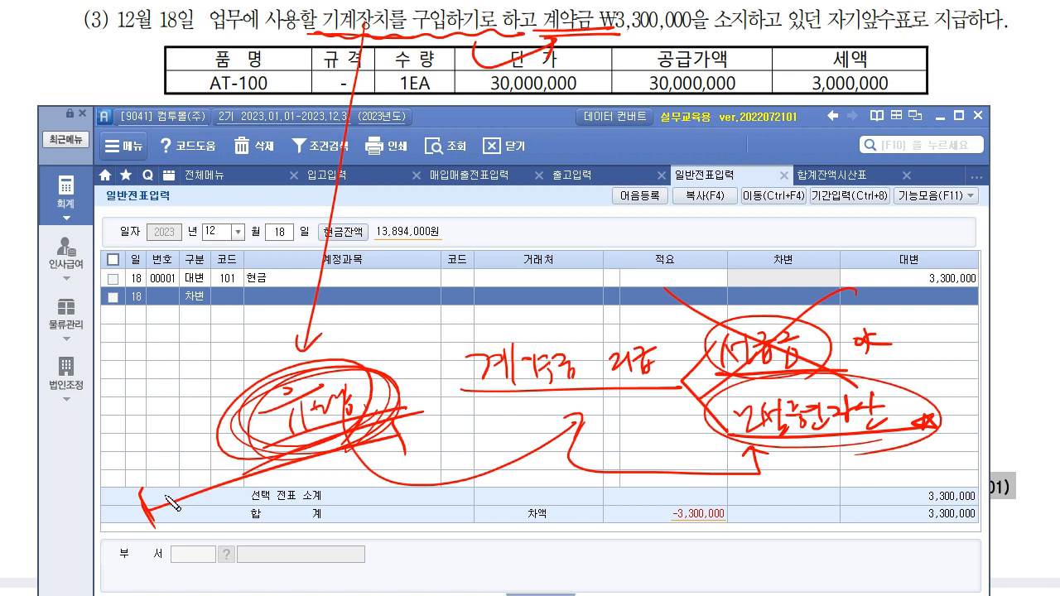
pyautogui.moveTo(737, 436)
pyautogui.mouseDown()
pyautogui.moveTo(923, 387)
pyautogui.moveTo(708, 459)
pyautogui.moveTo(890, 393)
pyautogui.moveTo(923, 396)
pyautogui.mouseUp()
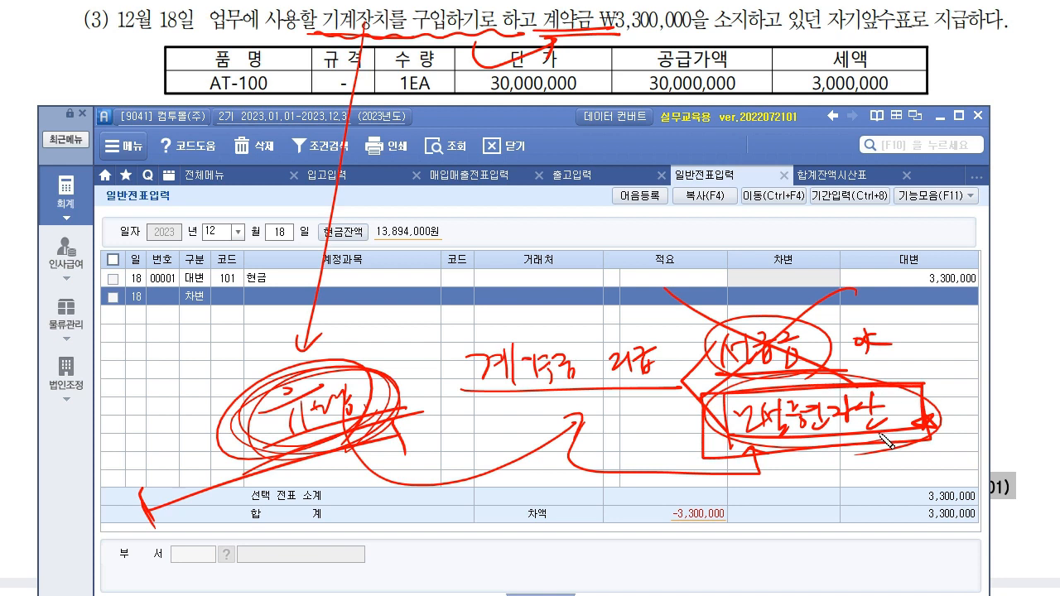
pyautogui.moveTo(327, 35)
pyautogui.mouseDown()
pyautogui.moveTo(326, 10)
pyautogui.moveTo(371, 25)
pyautogui.moveTo(315, 39)
pyautogui.moveTo(391, 22)
pyautogui.mouseUp()
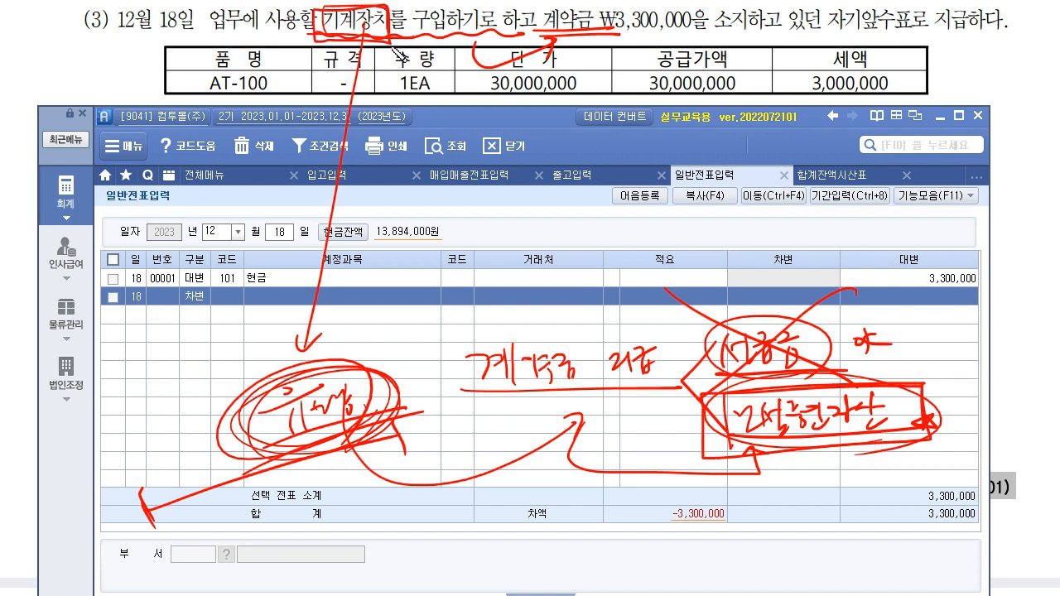
pyautogui.moveTo(808, 432)
pyautogui.mouseDown()
pyautogui.moveTo(904, 512)
pyautogui.moveTo(888, 544)
pyautogui.mouseUp()
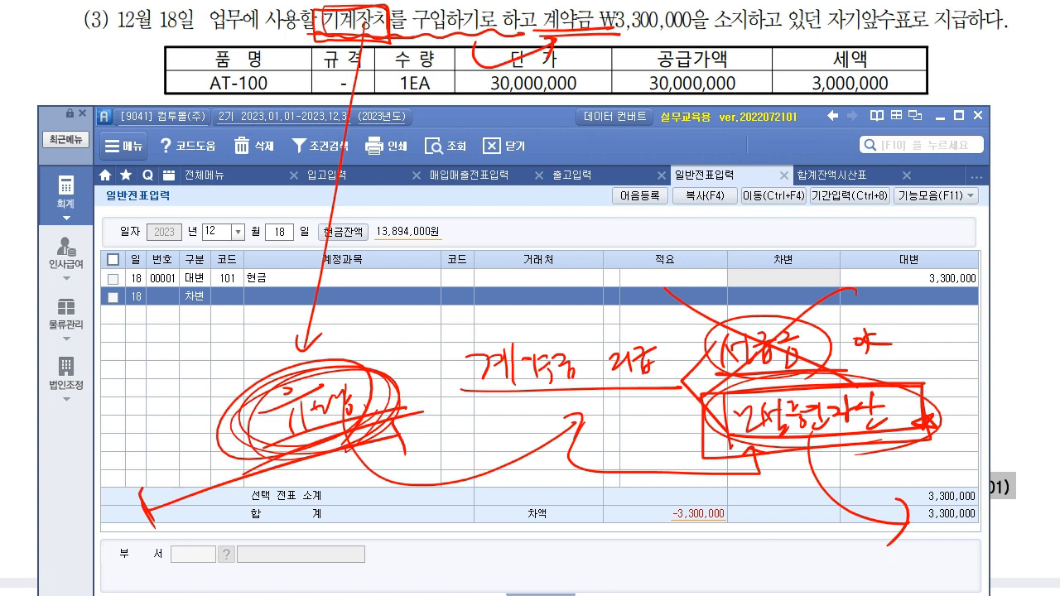
pyautogui.press('e')
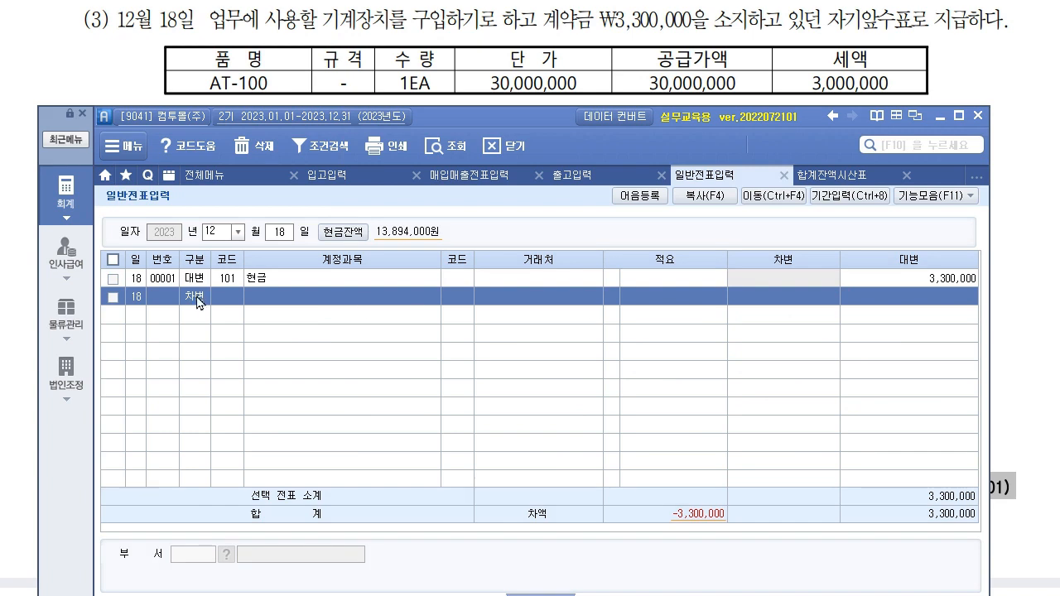
# Step: Complete the 차변 line with 건설중인자산 (214) and an amount of 3,300,000
pyautogui.press('Return')
pyautogui.press('F2')
pyautogui.write('건설')
pyautogui.press('Down')
pyautogui.press('Return')
pyautogui.press('Return')
pyautogui.press('Return')
pyautogui.write('3,30')
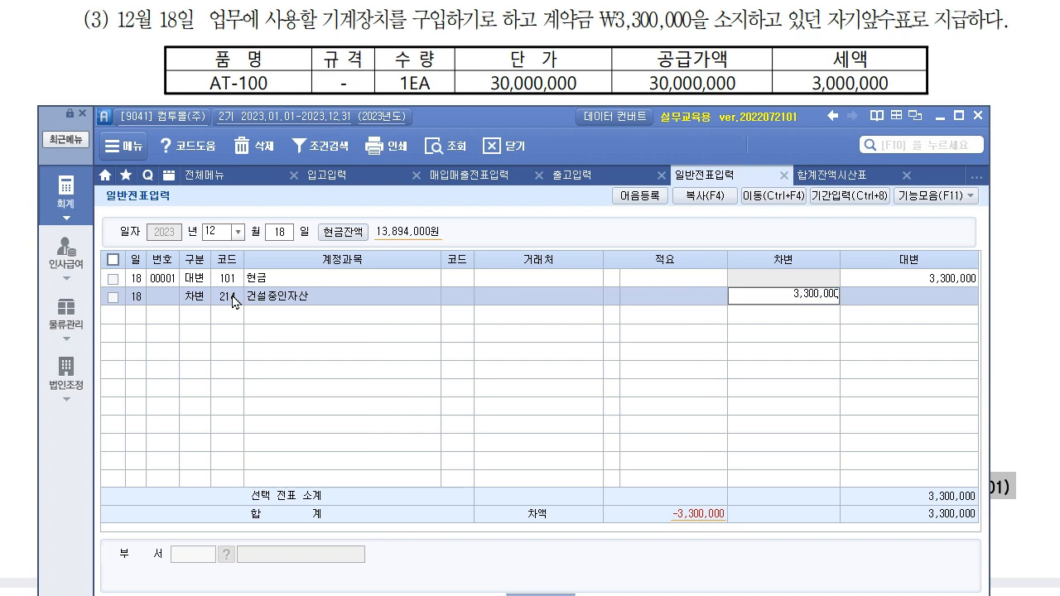
pyautogui.write('0,000')
pyautogui.press('Return')
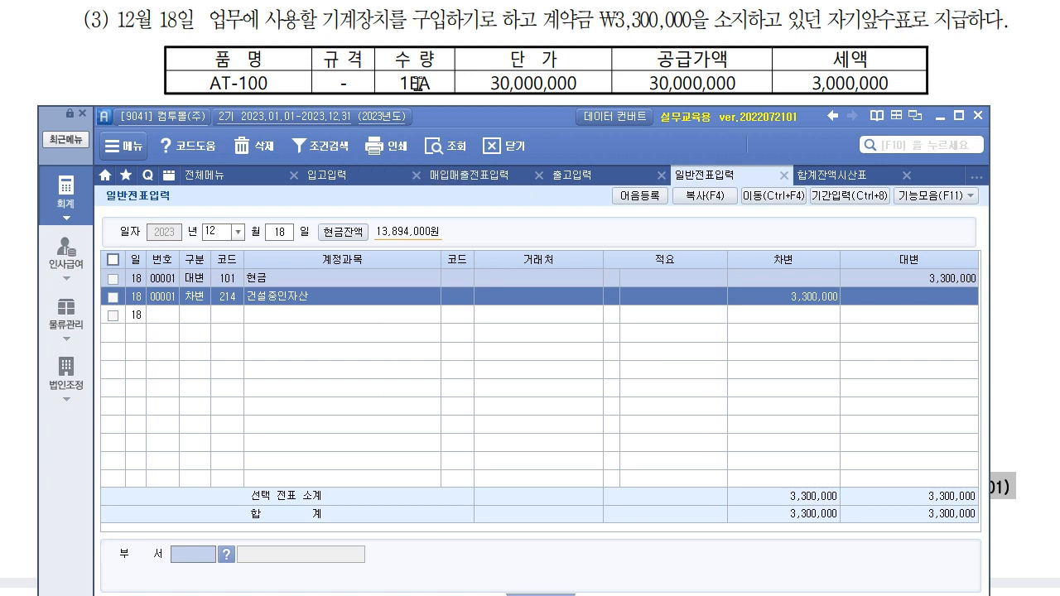
# Step: Read transaction (4) in the exam paper, place the 일반전표입력 window below its 지출결의서, and set the date to 12월 30일
pyautogui.click(747, 60)
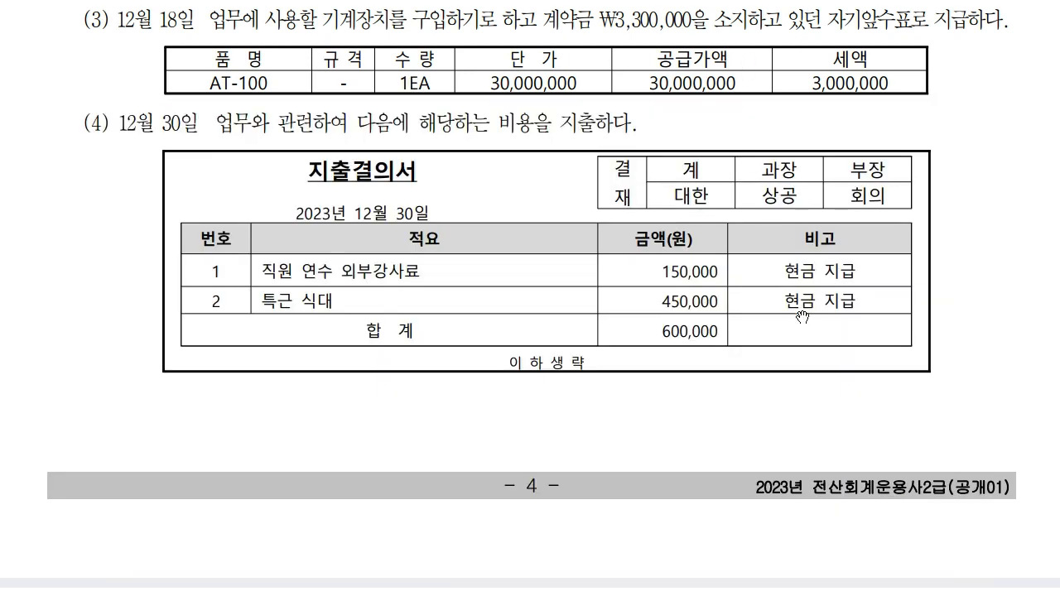
pyautogui.moveTo(769, 385); pyautogui.dragTo(785, 286)
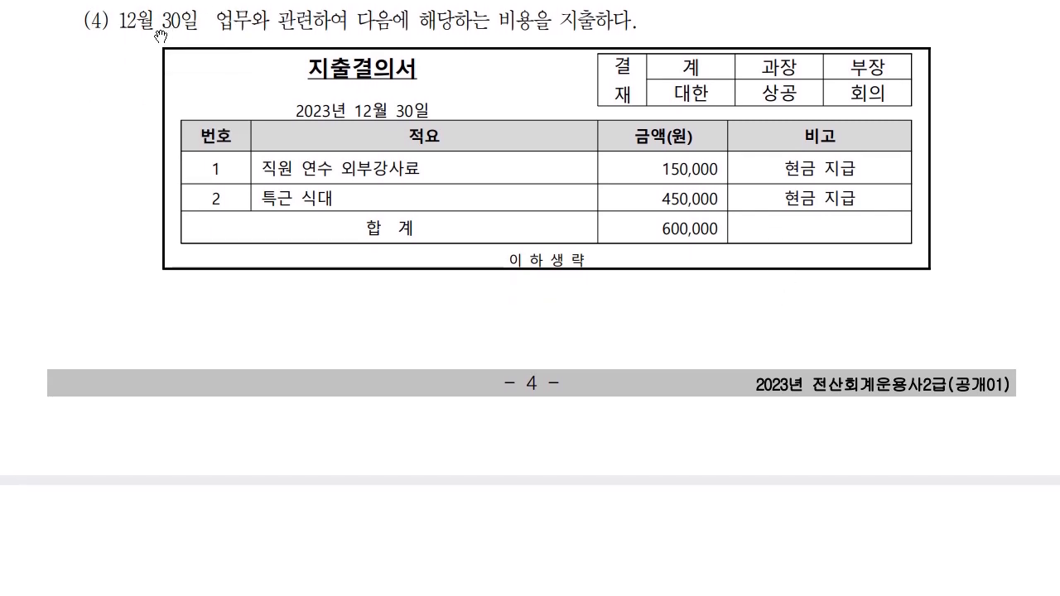
pyautogui.hotkey('alt', 'Tab')
pyautogui.moveTo(526, 114); pyautogui.dragTo(532, 240)
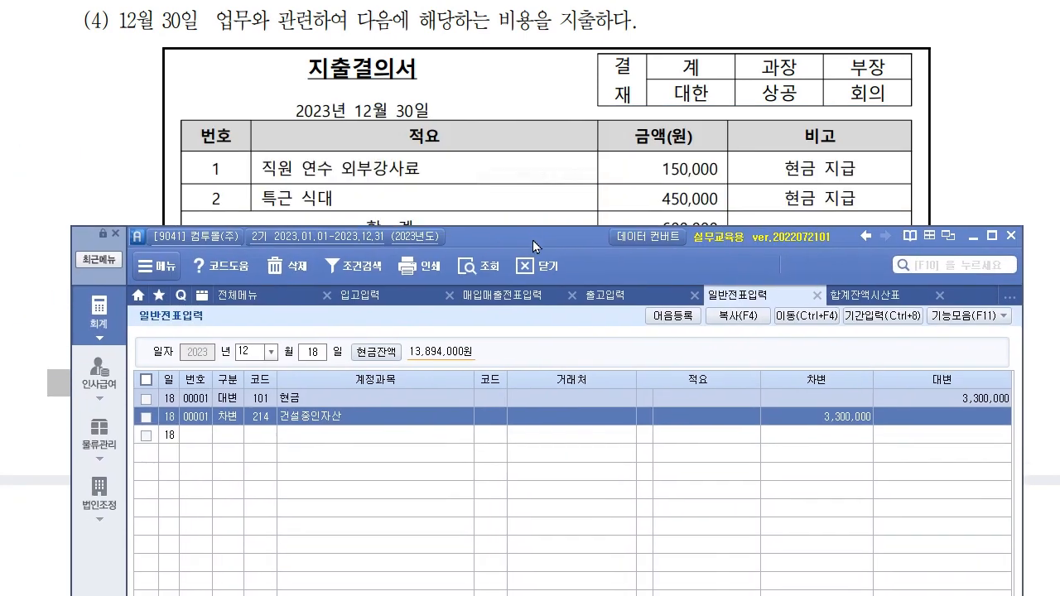
pyautogui.click(322, 354)
pyautogui.write('30')
pyautogui.press('Return')
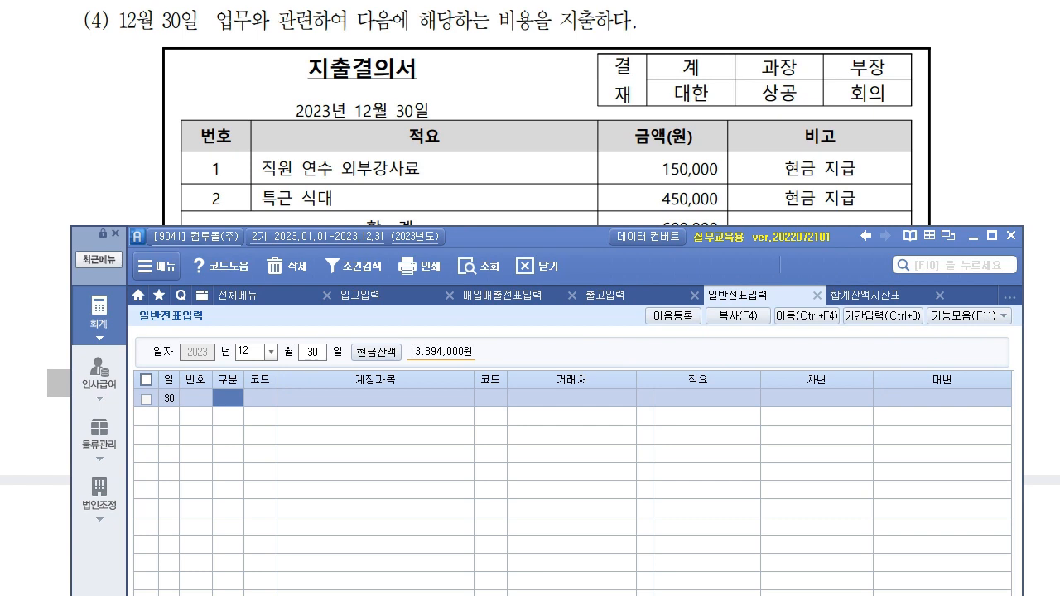
pyautogui.moveTo(533, 242)
pyautogui.mouseDown()
pyautogui.moveTo(508, 258)
pyautogui.moveTo(523, 255)
pyautogui.mouseUp()
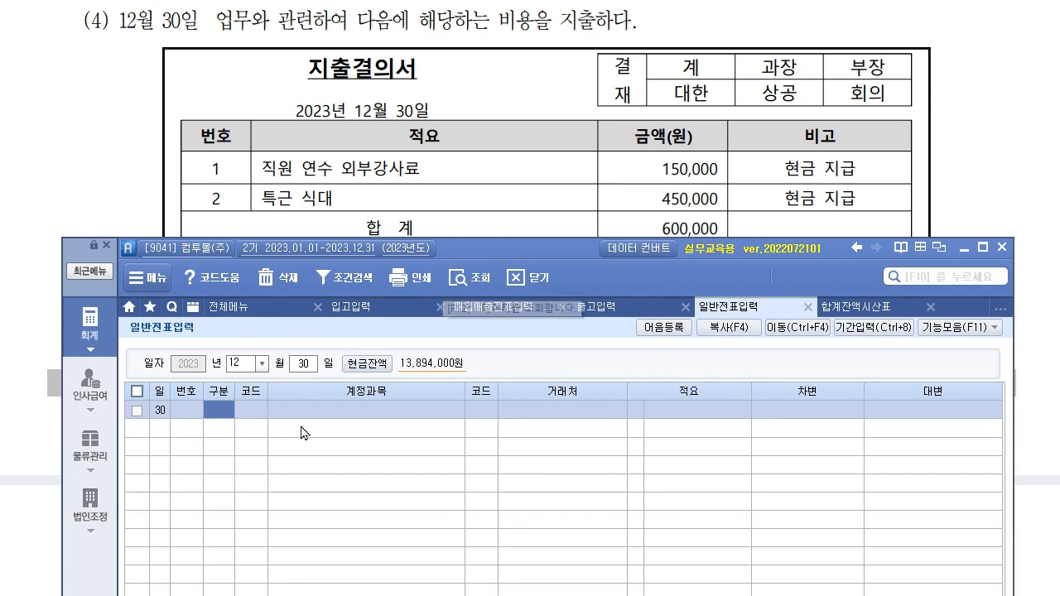
# Step: Enter a 차변 line for the 12월 30일 직원 연수 외부강사료 with 교육훈련비 (825) and an amount of 150,000
pyautogui.press('3')
pyautogui.press('F2')
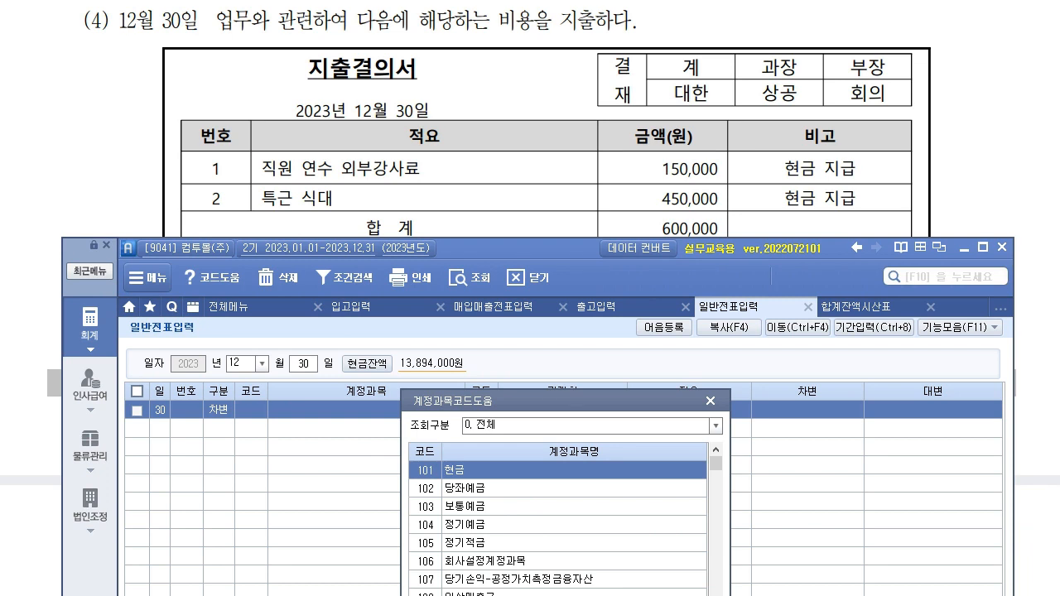
pyautogui.write('교육')
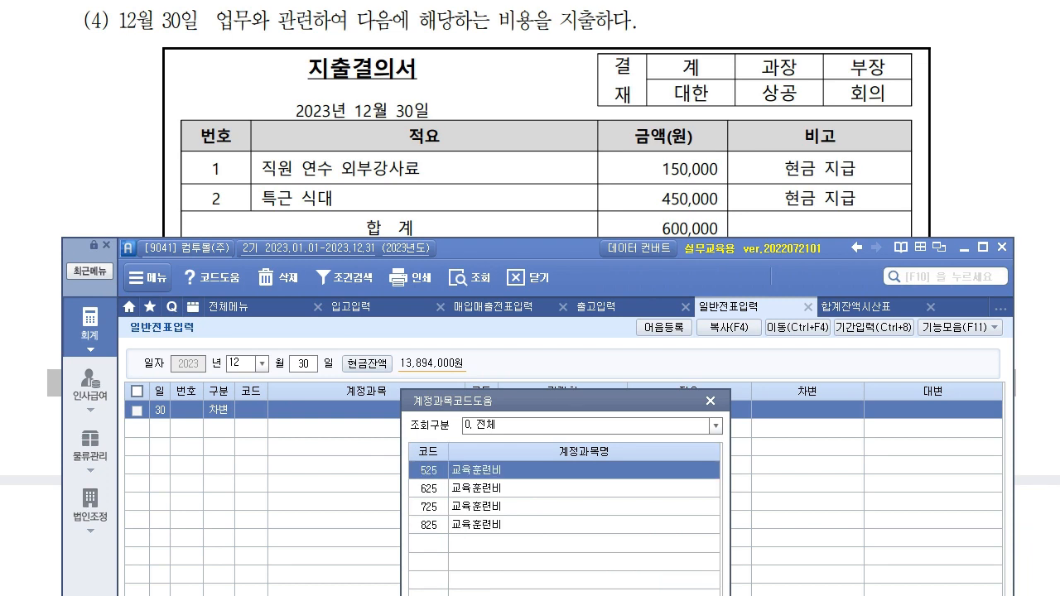
pyautogui.press('Down')
pyautogui.press('Down')
pyautogui.press('Down')
pyautogui.press('Return')
pyautogui.press('Return')
pyautogui.press('Return')
pyautogui.write('150,000')
pyautogui.press('Return')
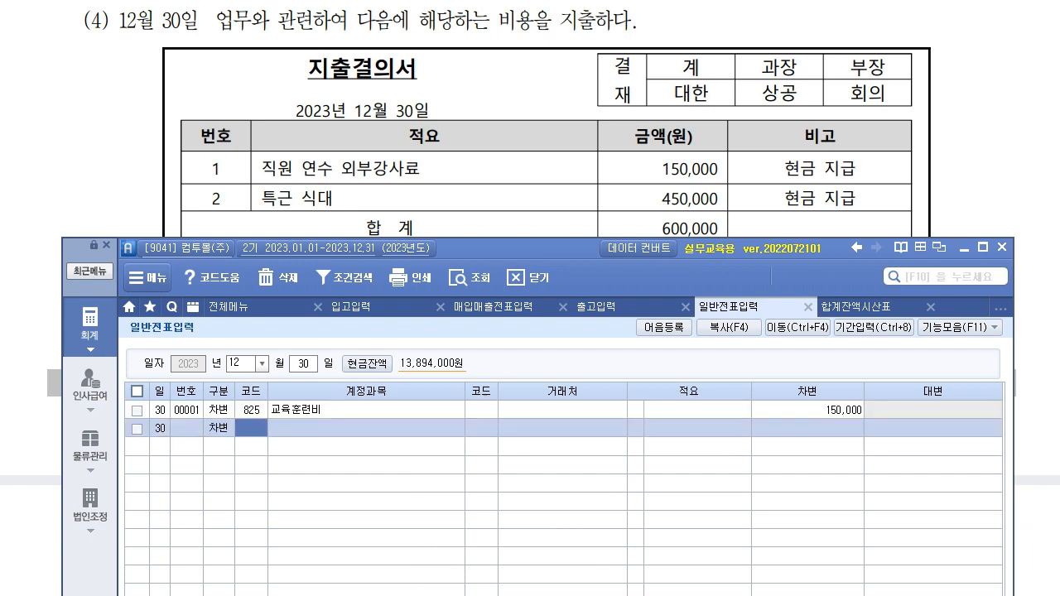
pyautogui.press('Escape')
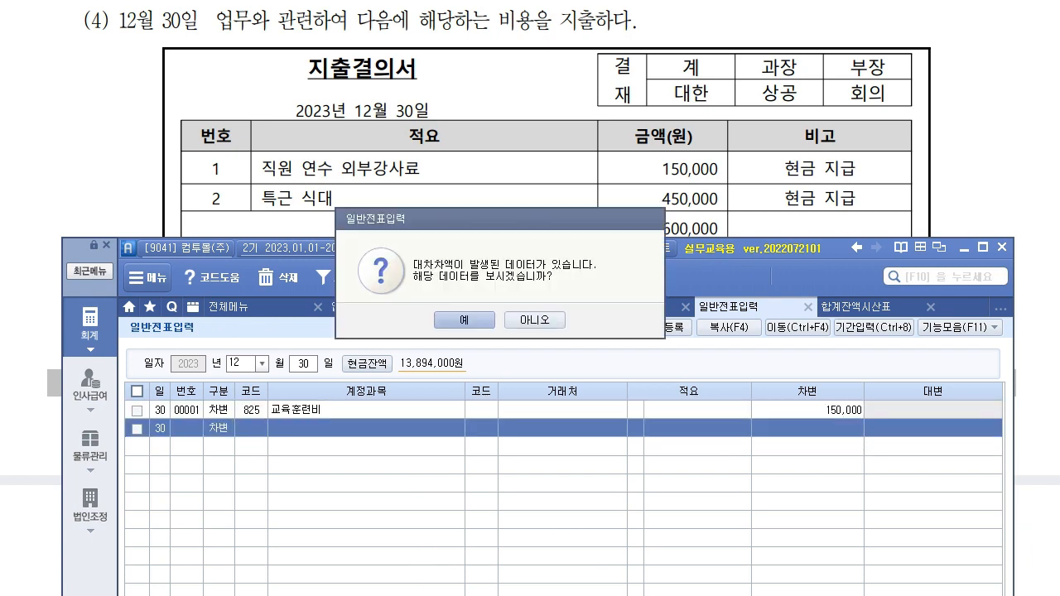
pyautogui.click(535, 319)
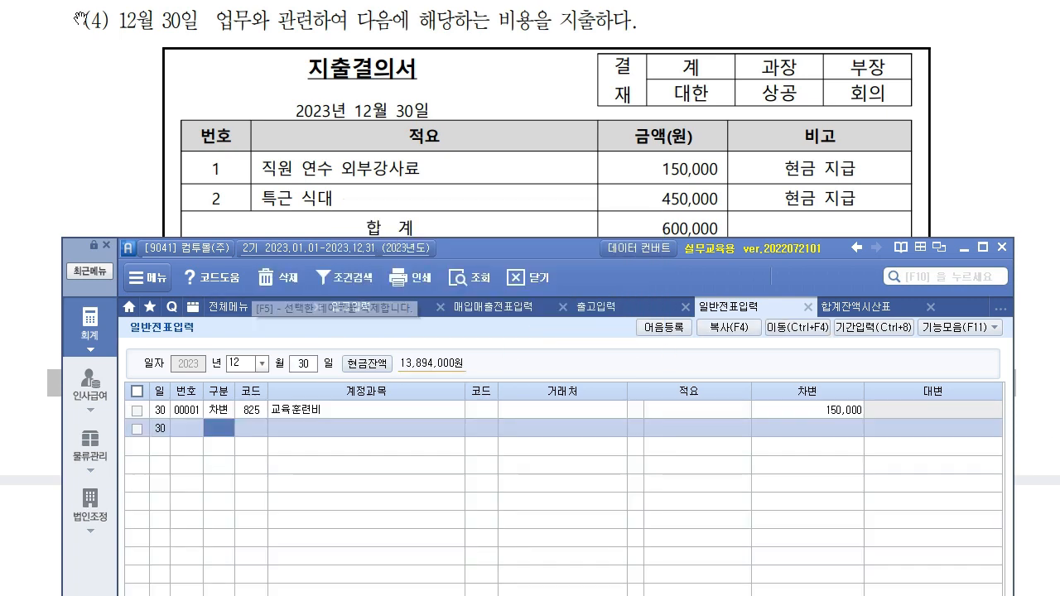
# Step: Add a 차변 line for the 특근 식대 with 복리후생비 (811) and an amount of 450,000
pyautogui.write('3')
pyautogui.press('Return')
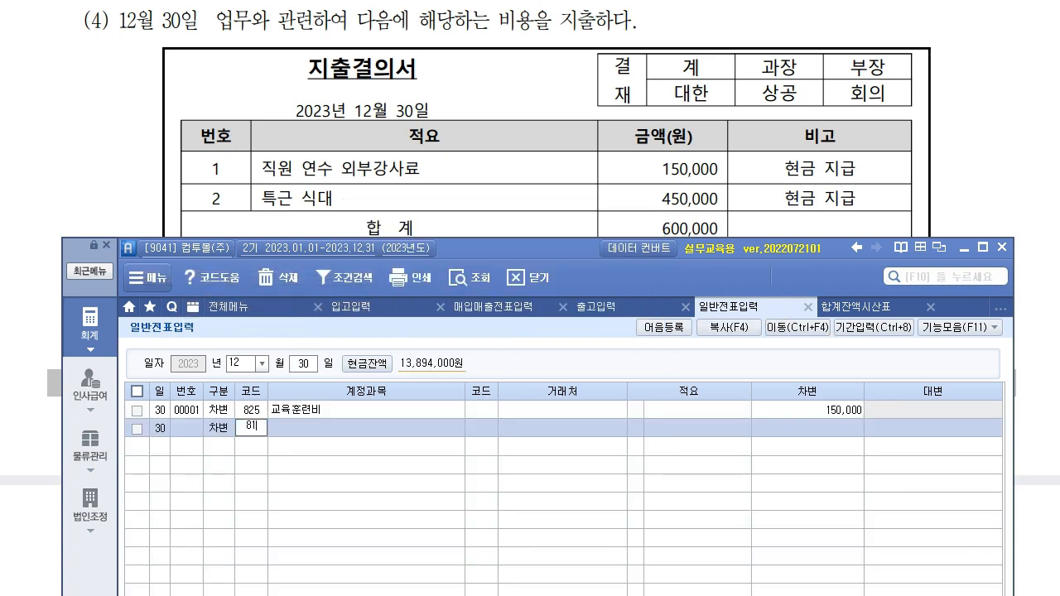
pyautogui.write('811')
pyautogui.press('Return')
pyautogui.press('Return')
pyautogui.press('Return')
pyautogui.press('Return')
pyautogui.write('450,000')
pyautogui.press('Return')
# Step: Balance the 12월 30일 voucher with a 대변 line of 현금 (101) for 600,000
pyautogui.write('4')
pyautogui.press('Return')
pyautogui.write('101')
pyautogui.press('Return')
pyautogui.press('Return')
pyautogui.press('Return')
pyautogui.press('Return')
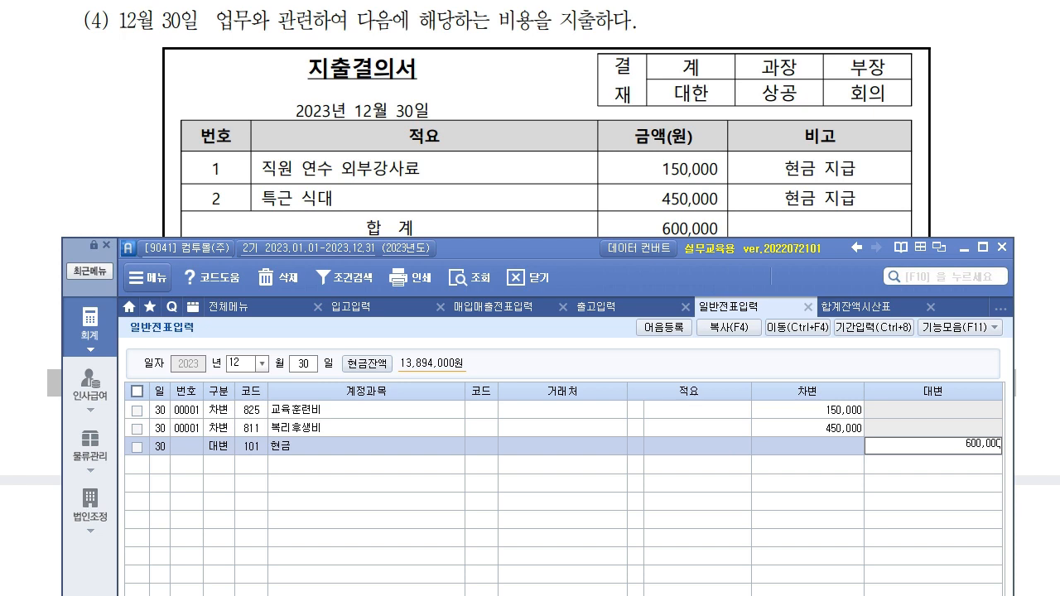
pyautogui.press('Return')
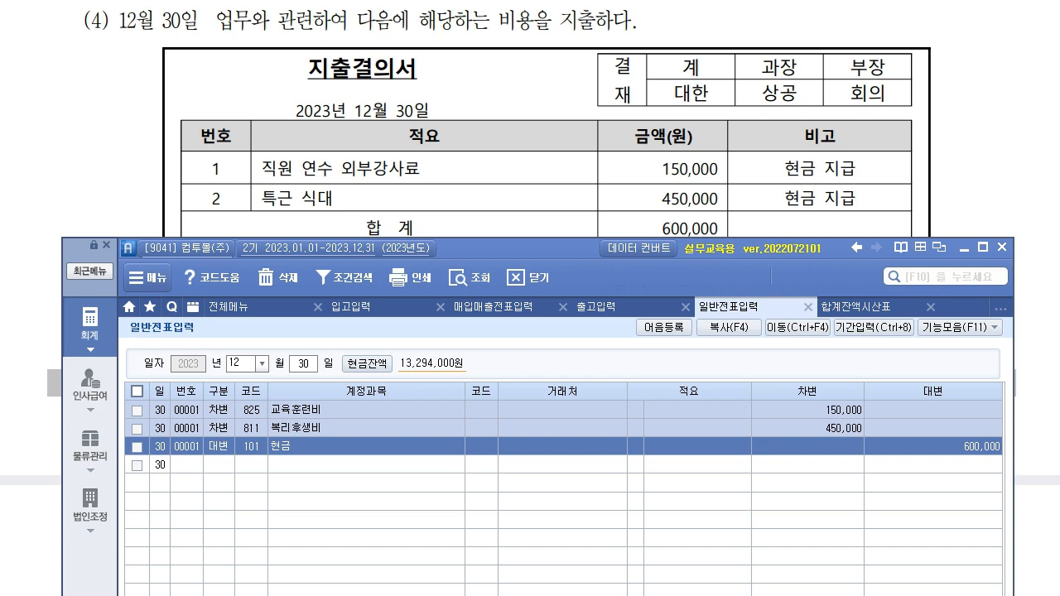
# Step: Read transaction (5) on 사채 interest in the exam paper and place the 일반전표입력 window below its text
pyautogui.click(768, 189)
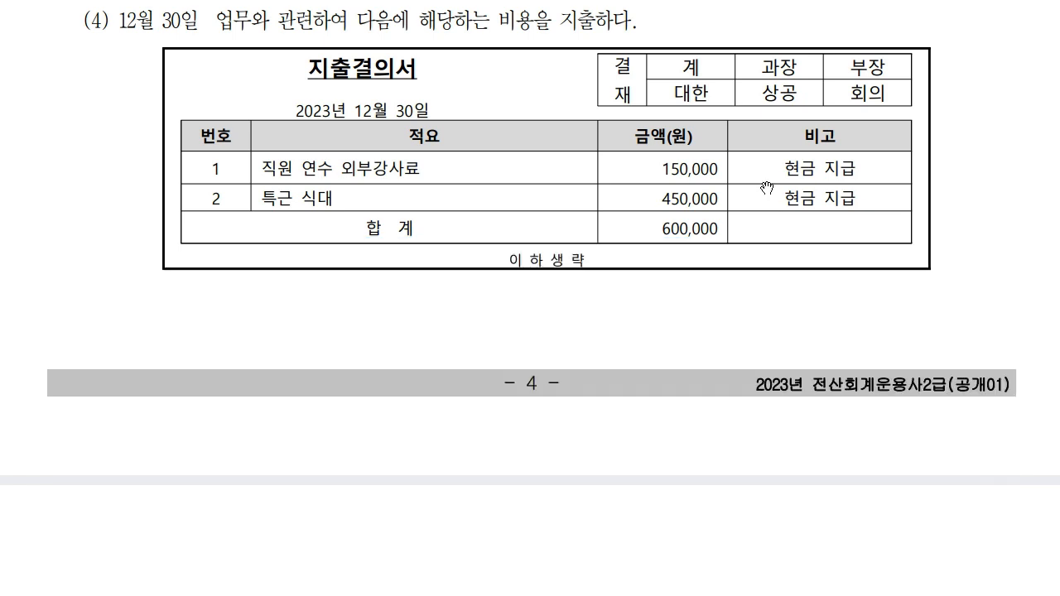
pyautogui.scroll(-5, 594, 379)
pyautogui.scroll(-5, 566, 426)
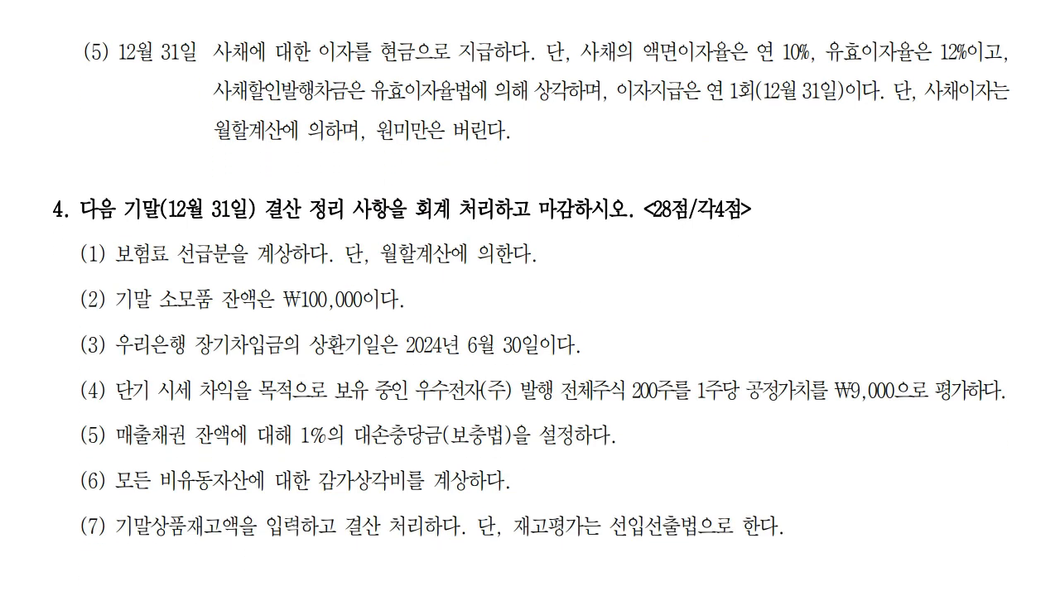
pyautogui.hotkey('alt', 'Tab')
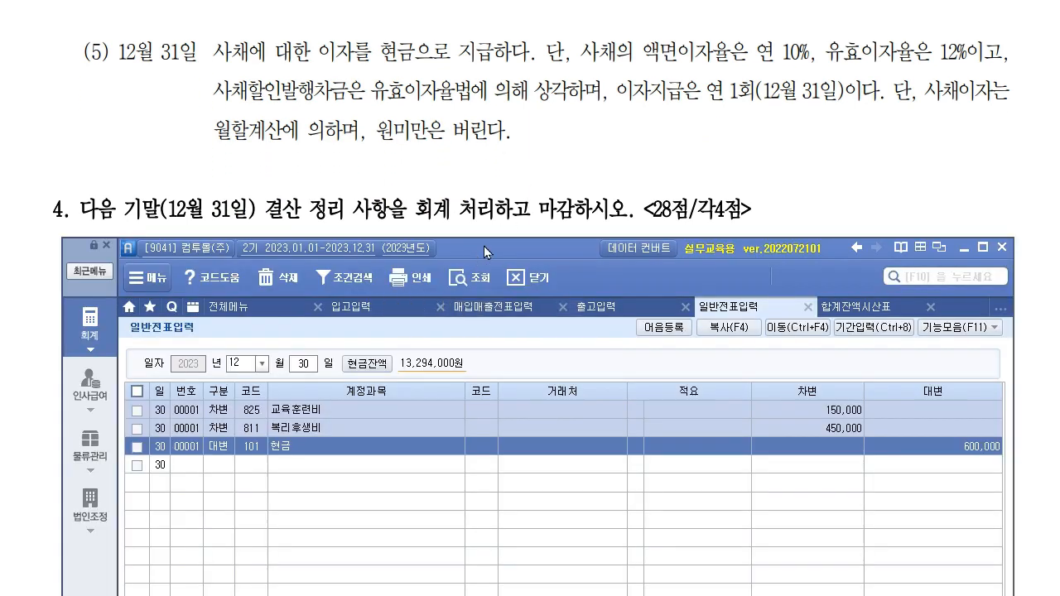
pyautogui.moveTo(483, 246); pyautogui.dragTo(458, 205)
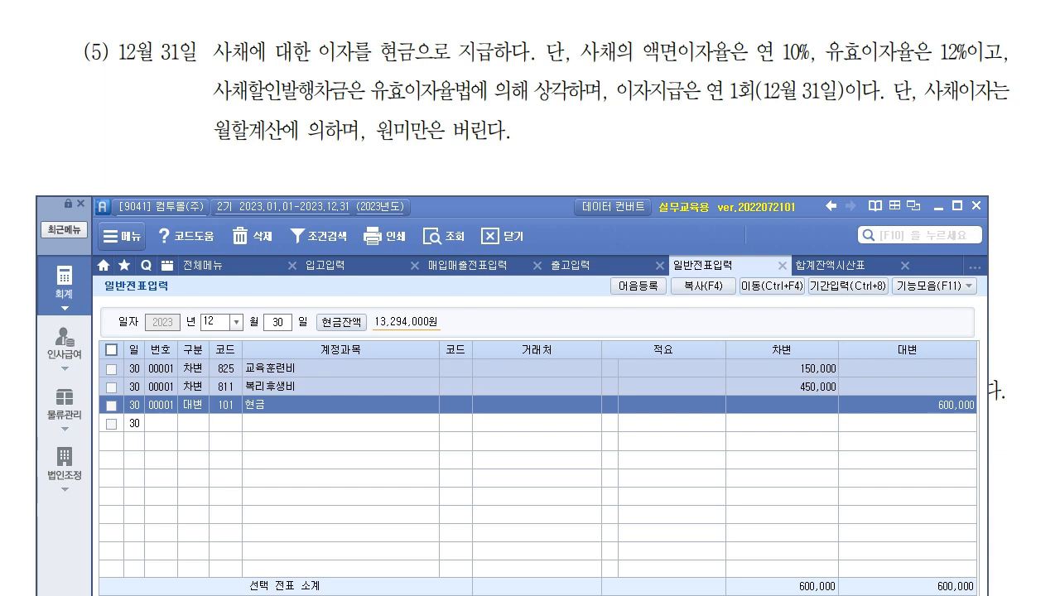
# Step: Mark the 12월 31일 date and the 연 1회, 월할계산 and 원미만 conditions in transaction (5), and clear the marks
pyautogui.moveTo(710, 104); pyautogui.dragTo(844, 104)
pyautogui.moveTo(85, 63); pyautogui.dragTo(204, 61)
pyautogui.click(104, 85)
pyautogui.moveTo(118, 79)
pyautogui.mouseDown()
pyautogui.moveTo(120, 113)
pyautogui.moveTo(203, 89)
pyautogui.mouseUp()
pyautogui.moveTo(925, 97); pyautogui.dragTo(992, 95)
pyautogui.moveTo(215, 143); pyautogui.dragTo(275, 145)
pyautogui.moveTo(378, 141)
pyautogui.mouseDown()
pyautogui.moveTo(507, 141)
pyautogui.moveTo(517, 130)
pyautogui.mouseUp()
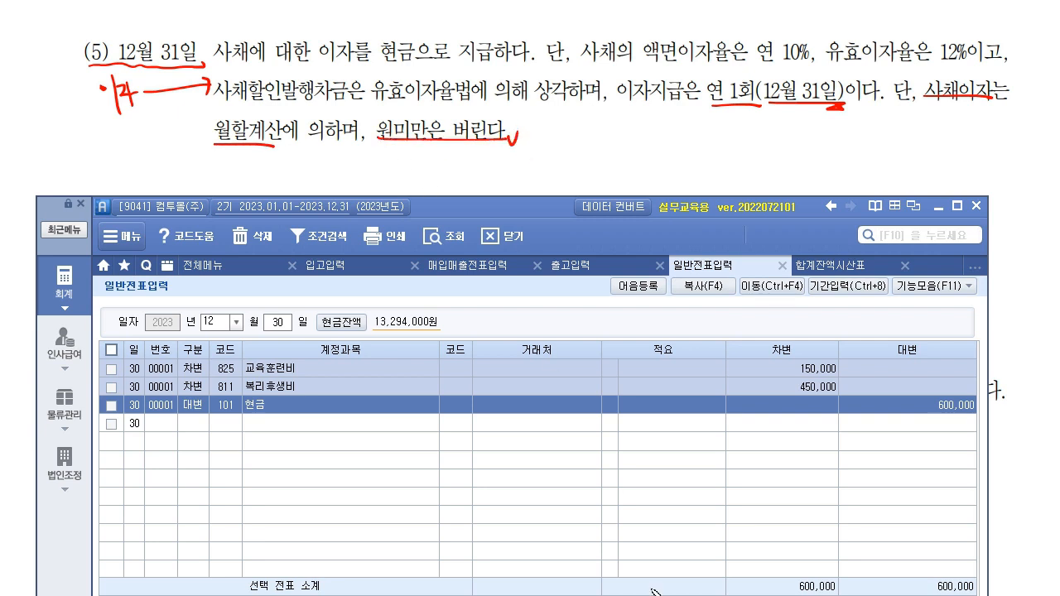
pyautogui.press('e')
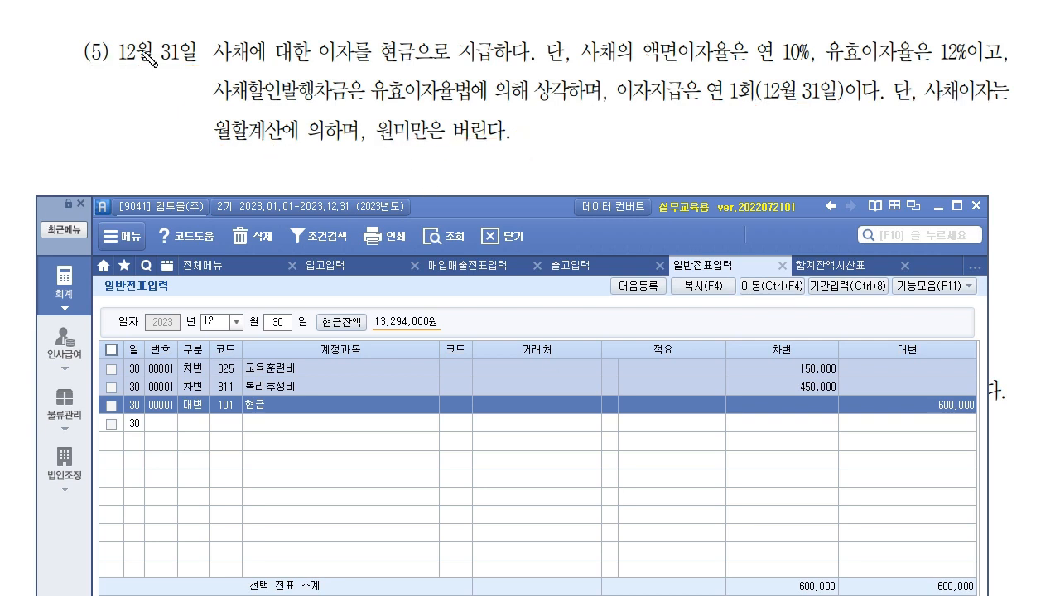
# Step: Write out 액면가액 × 10% as the cash interest and 발행가액 × 12% as the interest expense, with their difference as the 상각 amount
pyautogui.moveTo(204, 64); pyautogui.dragTo(259, 62)
pyautogui.moveTo(640, 64); pyautogui.dragTo(816, 63)
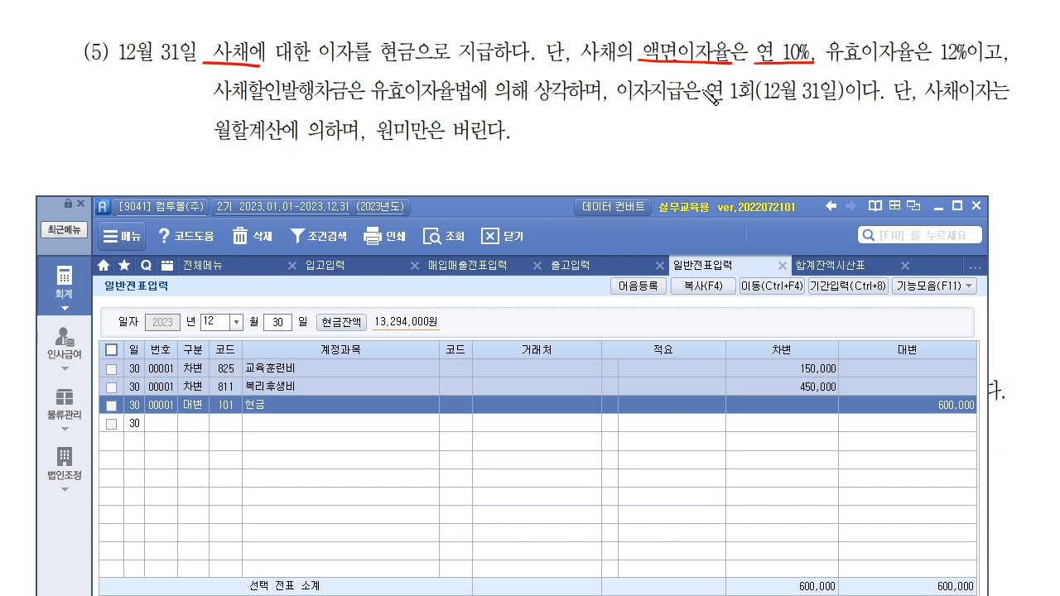
pyautogui.moveTo(566, 118)
pyautogui.mouseDown()
pyautogui.moveTo(636, 120)
pyautogui.moveTo(656, 137)
pyautogui.moveTo(724, 119)
pyautogui.moveTo(794, 131)
pyautogui.moveTo(791, 122)
pyautogui.moveTo(897, 120)
pyautogui.moveTo(918, 143)
pyautogui.mouseUp()
pyautogui.moveTo(833, 66); pyautogui.dragTo(977, 36)
pyautogui.moveTo(677, 151)
pyautogui.mouseDown()
pyautogui.moveTo(719, 159)
pyautogui.moveTo(731, 174)
pyautogui.mouseUp()
pyautogui.moveTo(571, 163)
pyautogui.mouseDown()
pyautogui.moveTo(602, 172)
pyautogui.moveTo(653, 164)
pyautogui.moveTo(667, 177)
pyautogui.mouseUp()
pyautogui.moveTo(745, 156); pyautogui.dragTo(760, 155)
pyautogui.moveTo(746, 165)
pyautogui.mouseDown()
pyautogui.moveTo(812, 170)
pyautogui.moveTo(866, 154)
pyautogui.moveTo(861, 177)
pyautogui.moveTo(891, 170)
pyautogui.mouseUp()
pyautogui.moveTo(911, 121)
pyautogui.mouseDown()
pyautogui.moveTo(939, 138)
pyautogui.moveTo(912, 169)
pyautogui.mouseUp()
pyautogui.moveTo(967, 127)
pyautogui.mouseDown()
pyautogui.moveTo(964, 142)
pyautogui.moveTo(1006, 147)
pyautogui.moveTo(962, 161)
pyautogui.moveTo(1013, 155)
pyautogui.mouseUp()
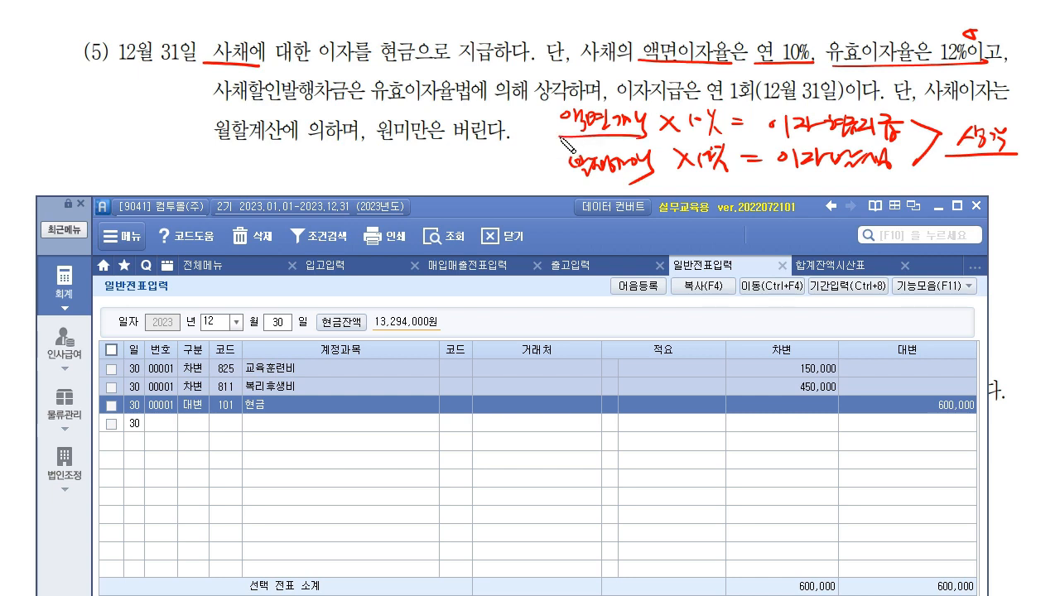
pyautogui.moveTo(566, 177); pyautogui.dragTo(653, 176)
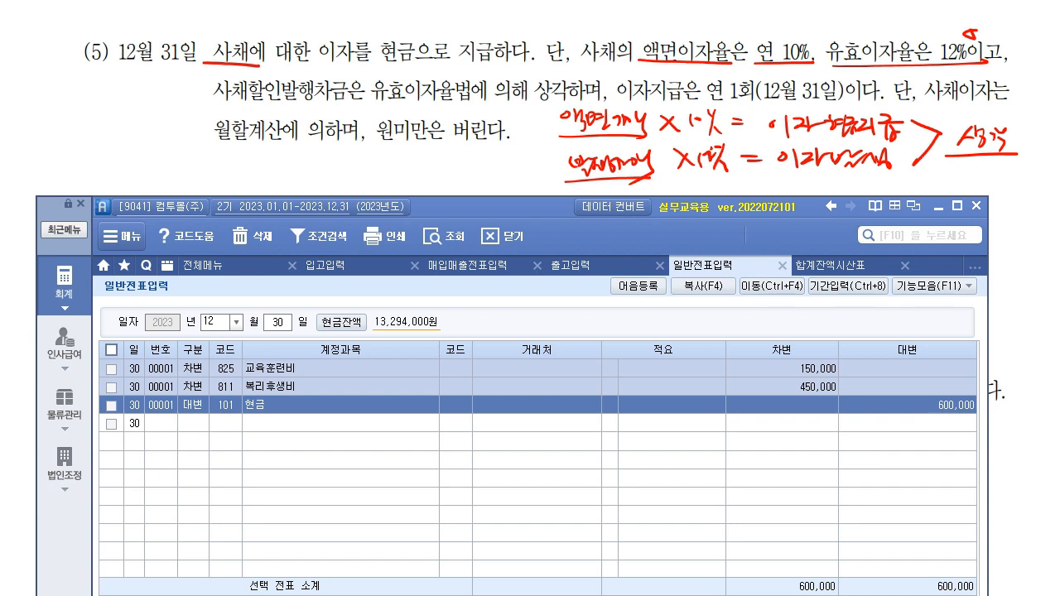
# Step: Open the 사채 ledger from 합계잔액시산표 and display the voucher behind its 01/02 사채 발행 entry
pyautogui.click(838, 267)
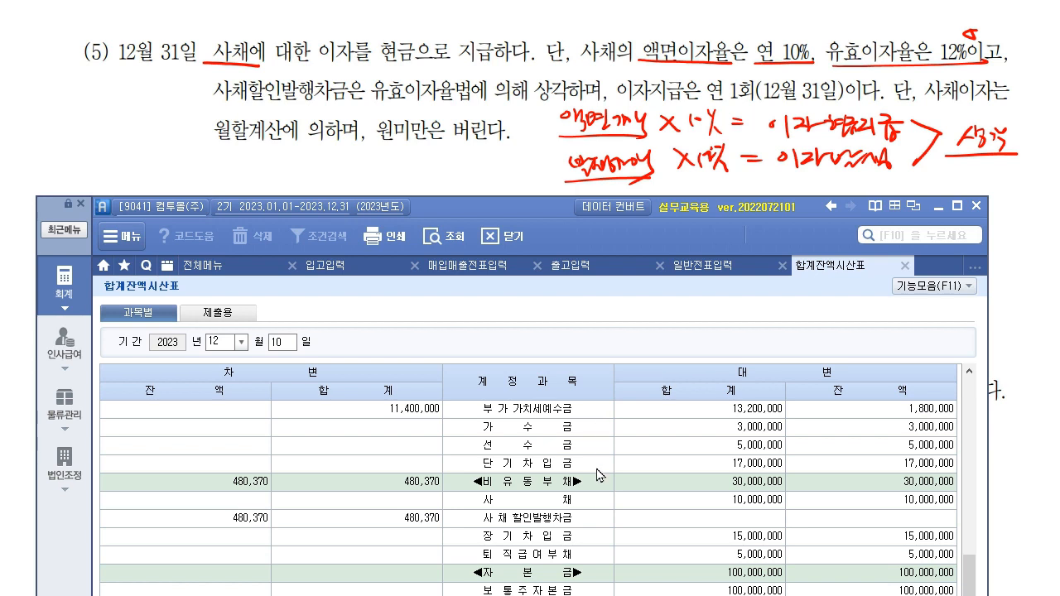
pyautogui.click(594, 507)
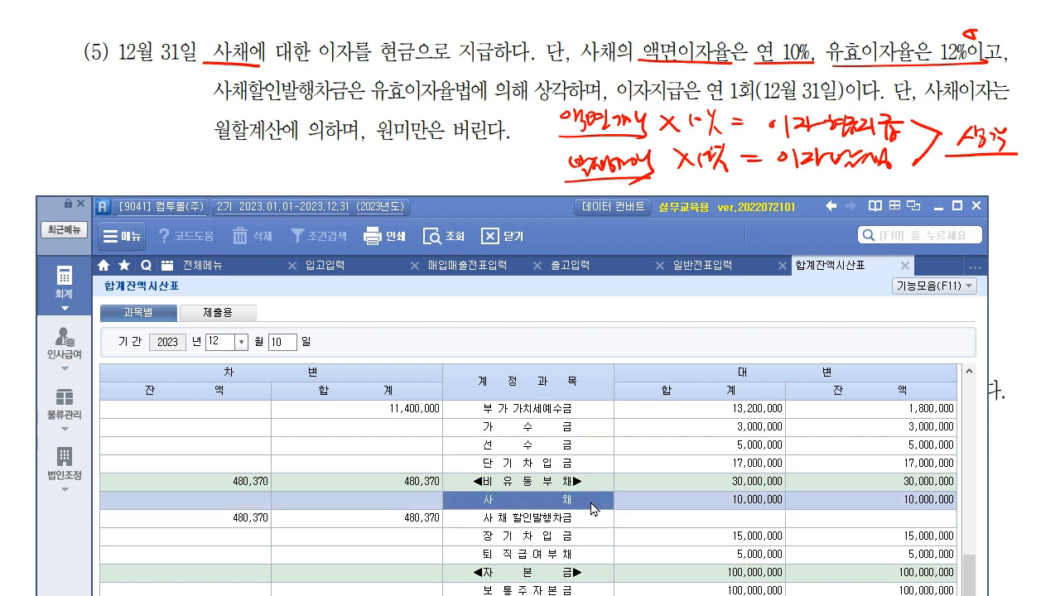
pyautogui.doubleClick(594, 506)
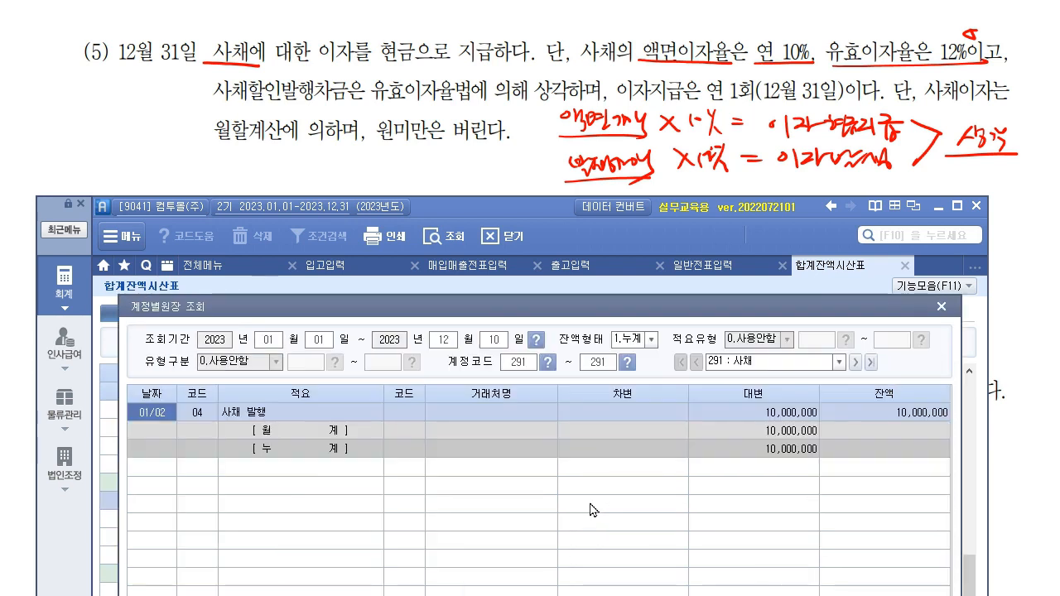
pyautogui.doubleClick(292, 412)
pyautogui.moveTo(424, 306); pyautogui.dragTo(407, 242)
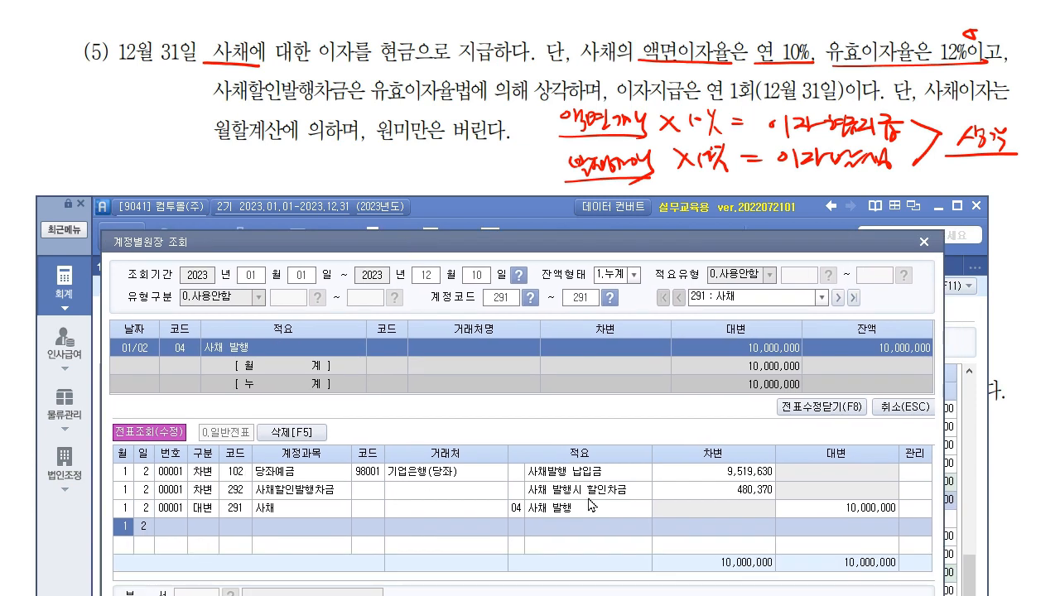
# Step: Mark the face amount and issue proceeds in the 사채 voucher, and put 10,000,000 and 9,519,630 into the interest formulas
pyautogui.click(882, 509)
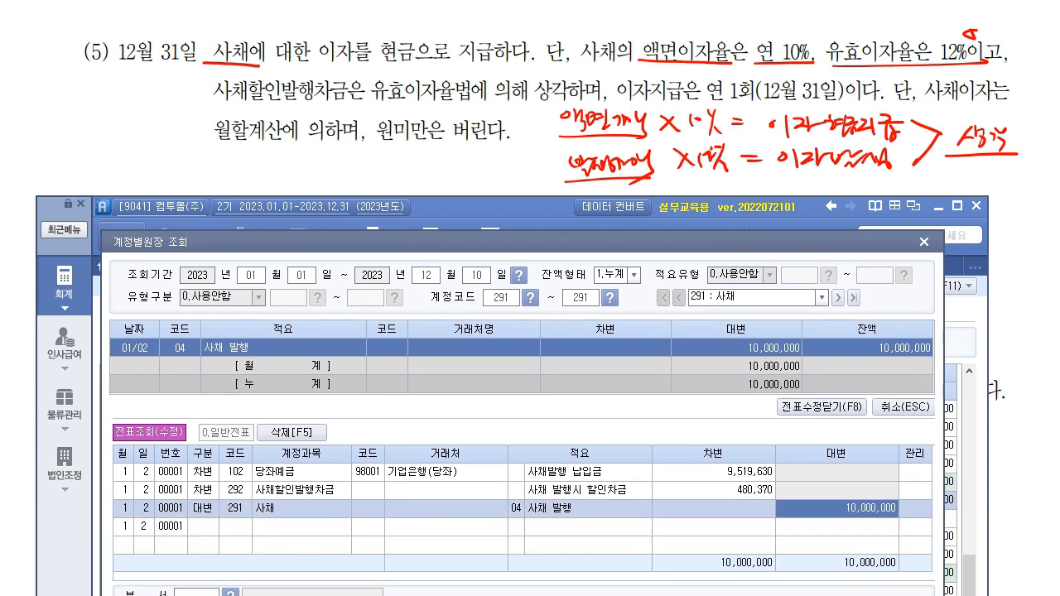
pyautogui.click(767, 478)
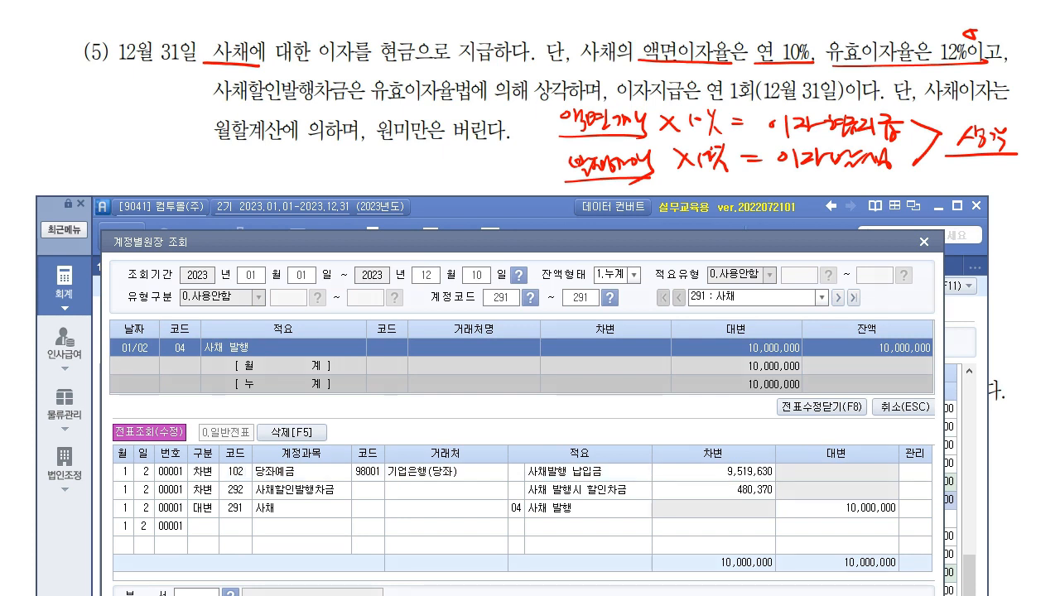
pyautogui.moveTo(904, 500); pyautogui.dragTo(899, 520)
pyautogui.moveTo(775, 472)
pyautogui.mouseDown()
pyautogui.moveTo(732, 479)
pyautogui.moveTo(783, 490)
pyautogui.mouseUp()
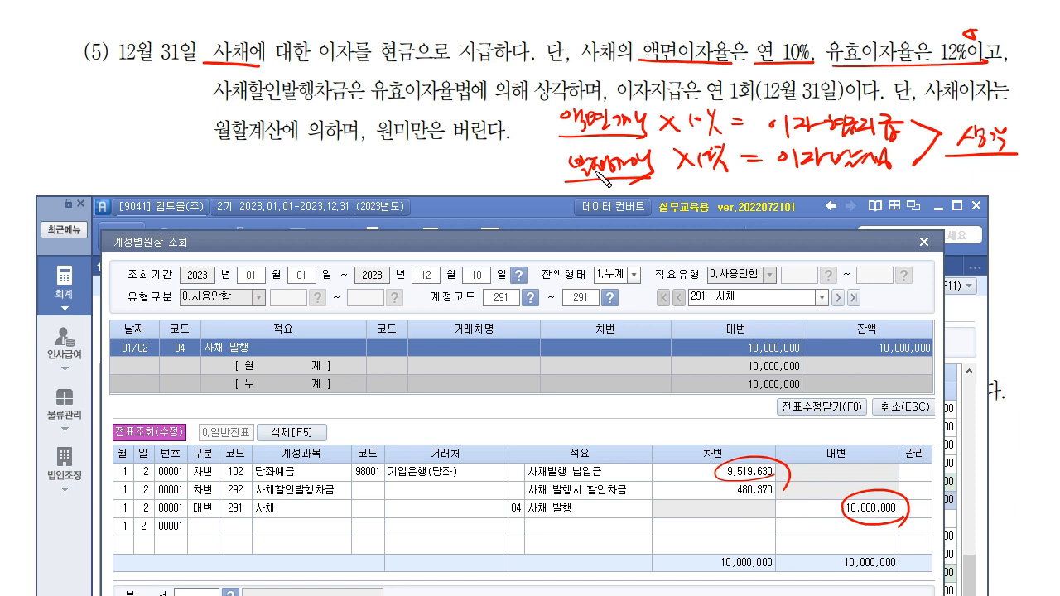
pyautogui.moveTo(649, 183)
pyautogui.mouseDown()
pyautogui.moveTo(568, 160)
pyautogui.moveTo(570, 130)
pyautogui.moveTo(646, 116)
pyautogui.mouseUp()
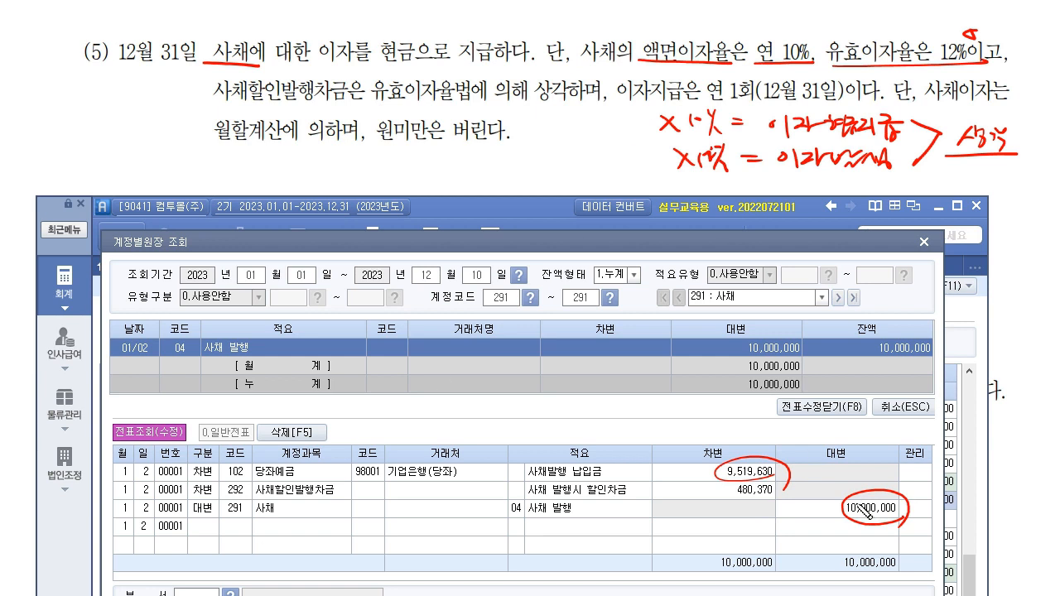
pyautogui.moveTo(553, 116)
pyautogui.mouseDown()
pyautogui.moveTo(553, 133)
pyautogui.moveTo(566, 123)
pyautogui.moveTo(644, 124)
pyautogui.mouseUp()
pyautogui.click(578, 130)
pyautogui.moveTo(573, 151)
pyautogui.mouseDown()
pyautogui.moveTo(570, 164)
pyautogui.moveTo(592, 169)
pyautogui.moveTo(651, 171)
pyautogui.mouseUp()
pyautogui.click(583, 166)
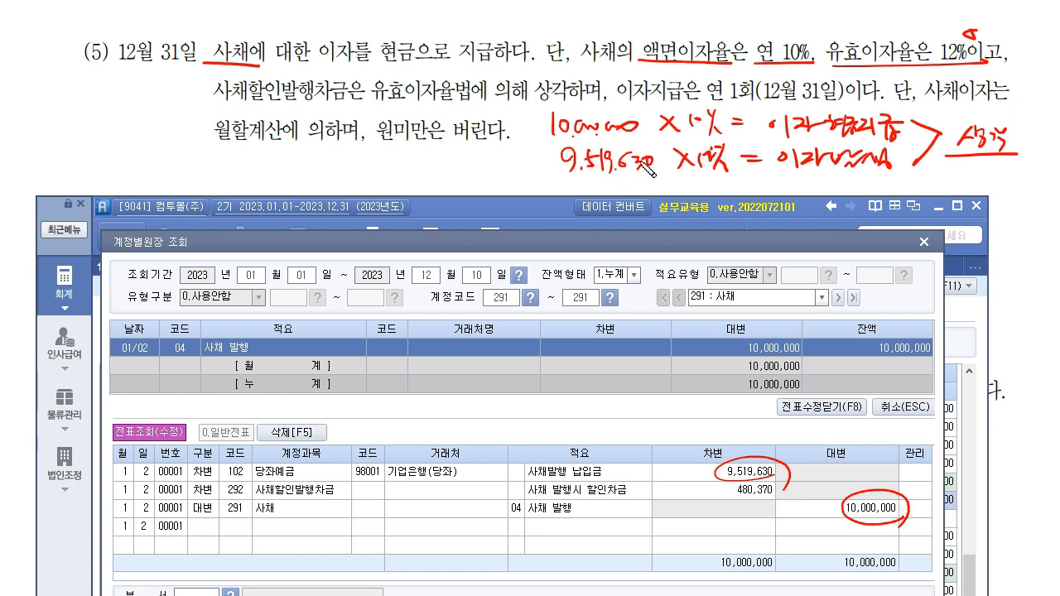
# Step: Mark the gap between cash interest and interest expense as the 상각 of 사채할인발행차금 under the 유효이자율법
pyautogui.moveTo(769, 131); pyautogui.dragTo(922, 132)
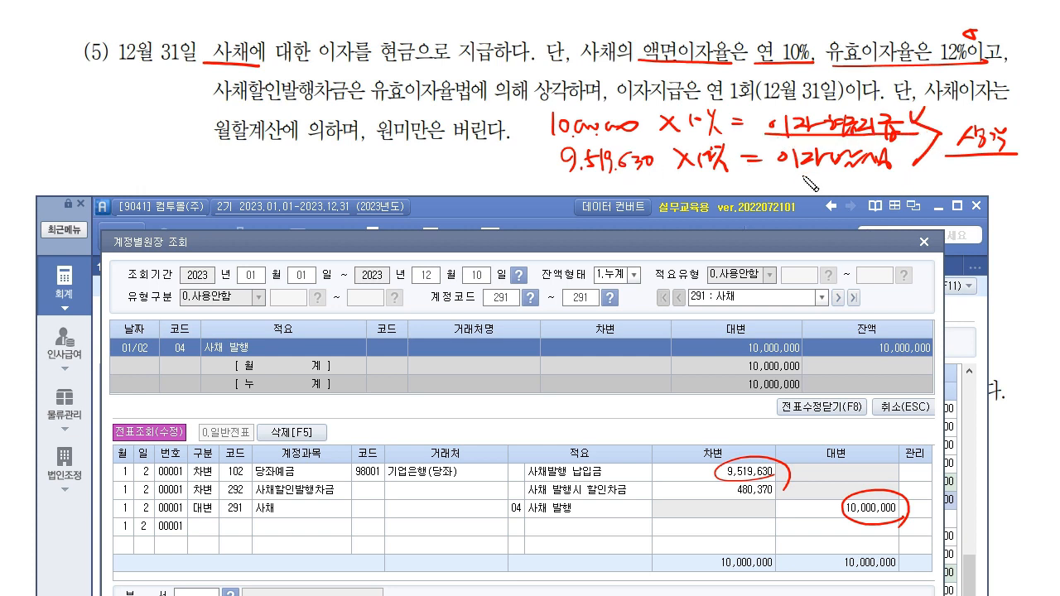
pyautogui.moveTo(769, 172); pyautogui.dragTo(909, 169)
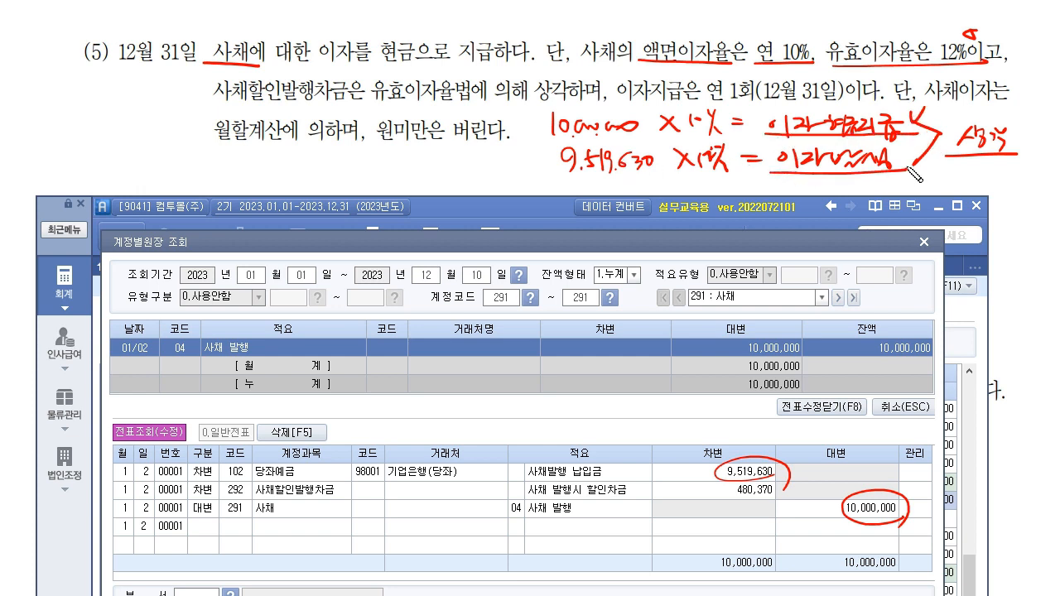
pyautogui.moveTo(913, 123)
pyautogui.mouseDown()
pyautogui.moveTo(936, 128)
pyautogui.moveTo(908, 170)
pyautogui.mouseUp()
pyautogui.moveTo(951, 116)
pyautogui.mouseDown()
pyautogui.moveTo(947, 155)
pyautogui.moveTo(969, 157)
pyautogui.mouseUp()
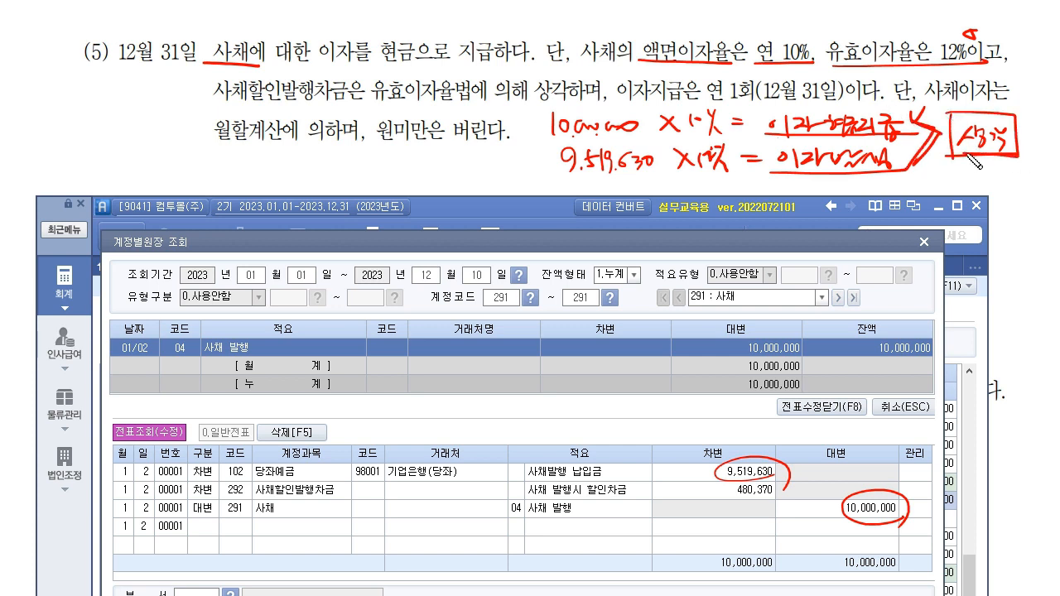
pyautogui.moveTo(778, 511)
pyautogui.mouseDown()
pyautogui.moveTo(735, 501)
pyautogui.moveTo(752, 484)
pyautogui.moveTo(838, 532)
pyautogui.moveTo(828, 547)
pyautogui.mouseUp()
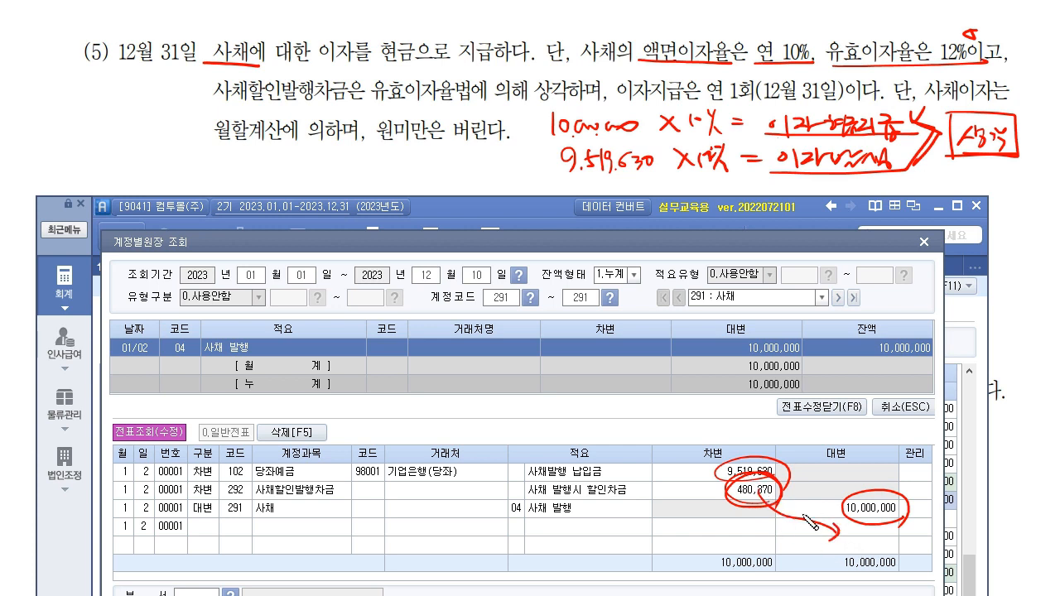
pyautogui.moveTo(1008, 149); pyautogui.dragTo(1021, 163)
pyautogui.moveTo(374, 103)
pyautogui.mouseDown()
pyautogui.moveTo(486, 98)
pyautogui.moveTo(371, 108)
pyautogui.moveTo(489, 103)
pyautogui.moveTo(535, 124)
pyautogui.moveTo(536, 170)
pyautogui.mouseUp()
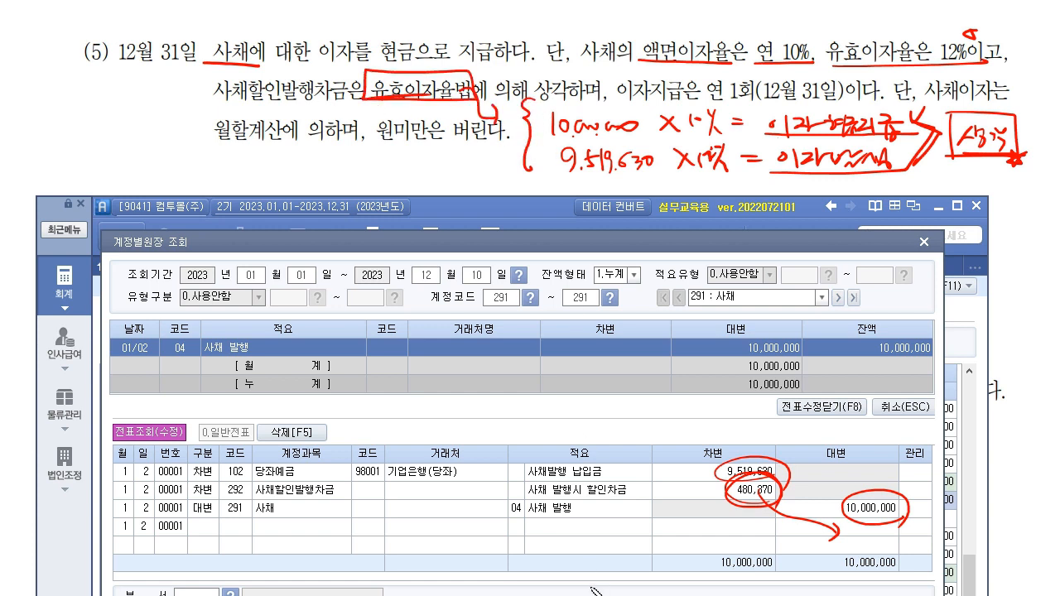
# Step: Clear the formula labels and voucher marks, close the 사채 ledger, and write 1,000,000 as the cash interest
pyautogui.moveTo(774, 124); pyautogui.dragTo(893, 128)
pyautogui.moveTo(792, 154); pyautogui.dragTo(881, 158)
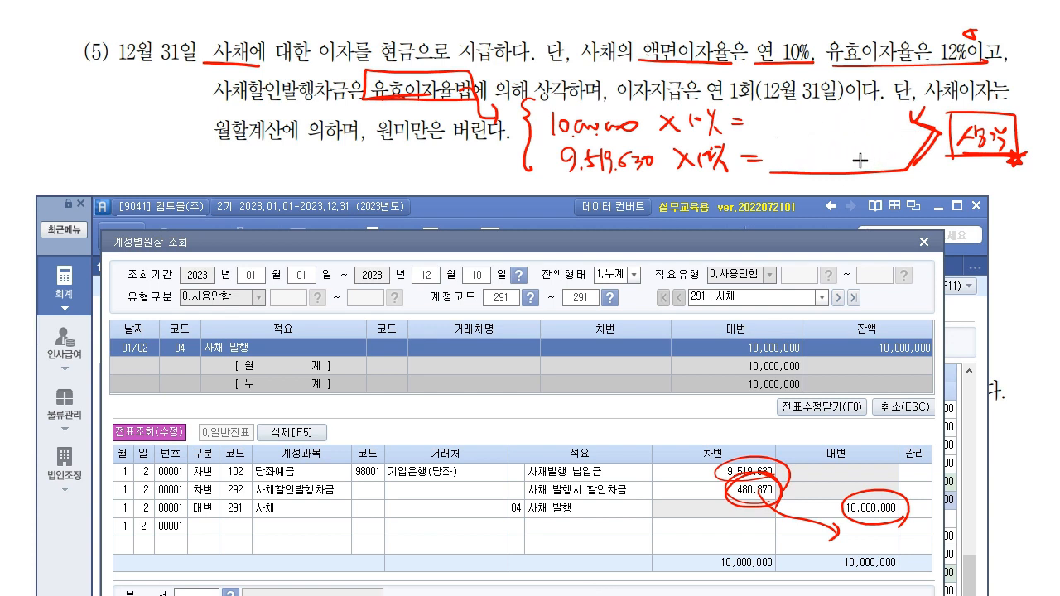
pyautogui.moveTo(767, 516)
pyautogui.mouseDown()
pyautogui.moveTo(733, 487)
pyautogui.moveTo(897, 497)
pyautogui.mouseUp()
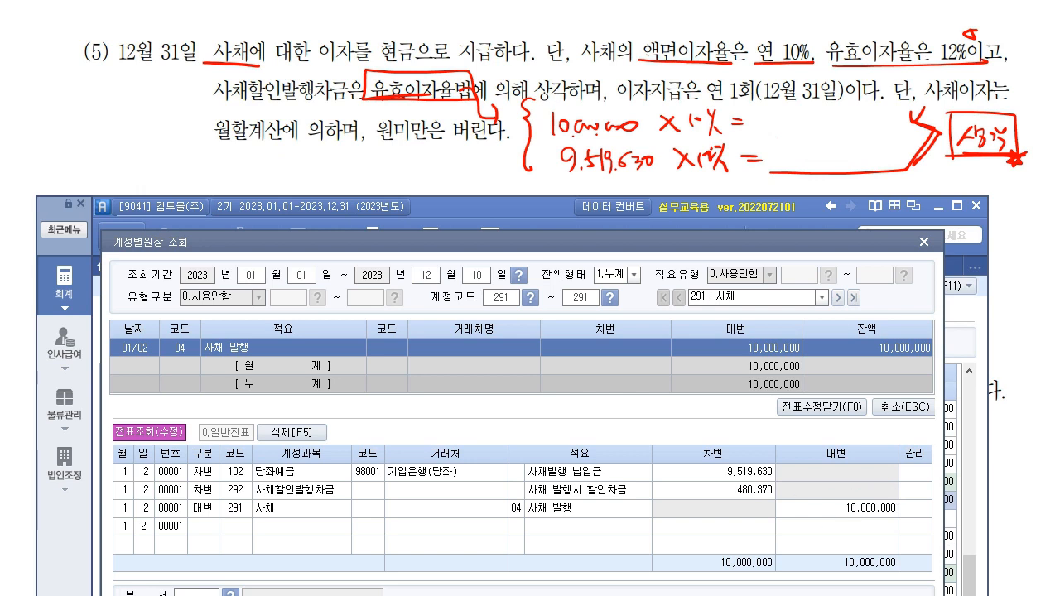
pyautogui.click(924, 245)
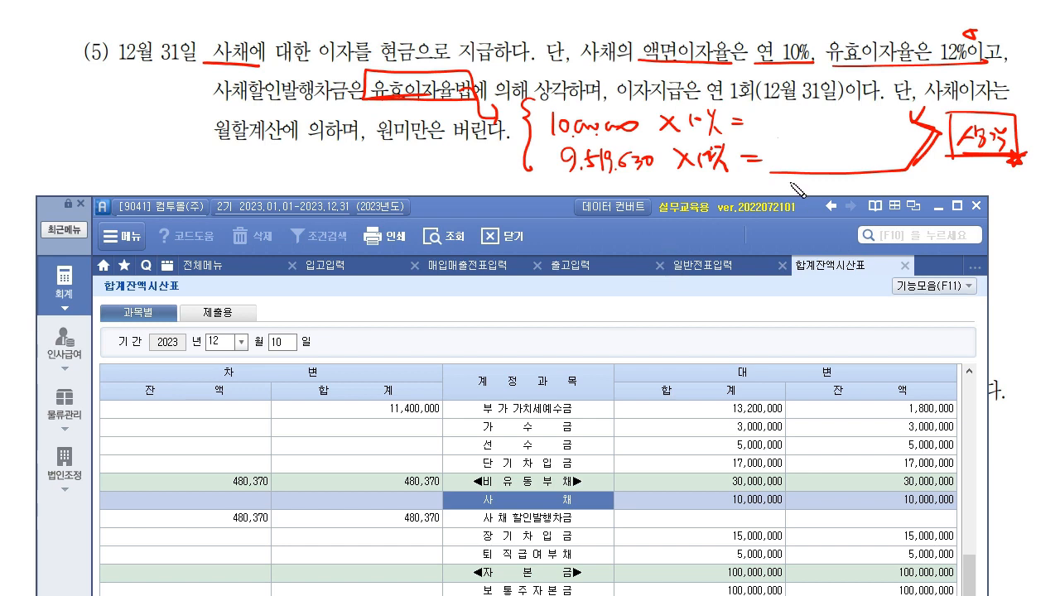
pyautogui.moveTo(767, 135); pyautogui.dragTo(925, 132)
pyautogui.moveTo(797, 115)
pyautogui.mouseDown()
pyautogui.moveTo(795, 130)
pyautogui.moveTo(874, 120)
pyautogui.mouseUp()
pyautogui.click(805, 126)
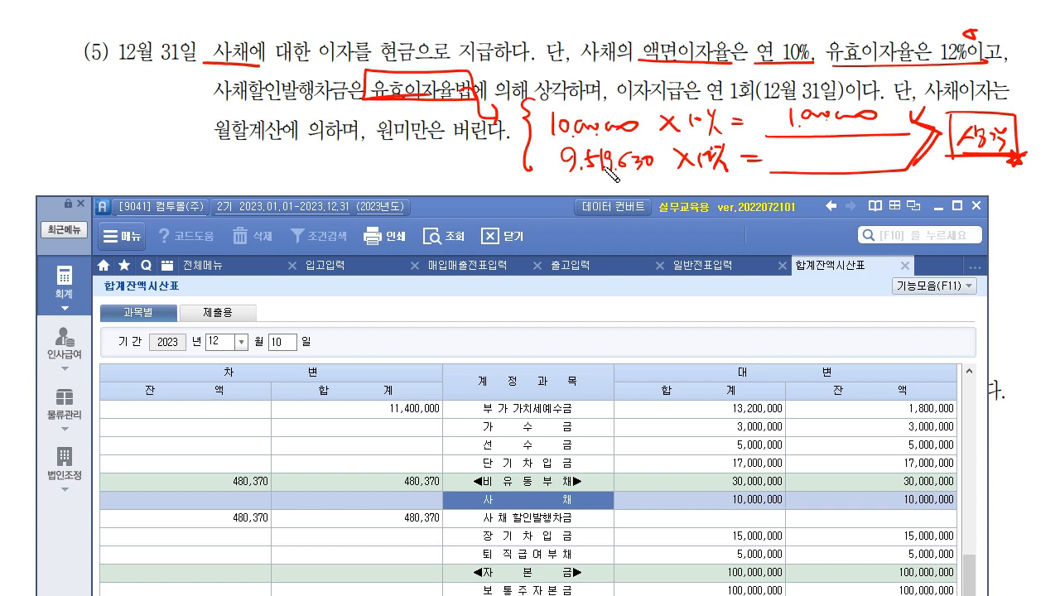
# Step: Write 1,142,355 as the interest expense, underlining the 원미만은 버린다 rule, and write 142,355 as the 상각 amount
pyautogui.moveTo(792, 148); pyautogui.dragTo(791, 166)
pyautogui.click(800, 168)
pyautogui.moveTo(807, 148)
pyautogui.mouseDown()
pyautogui.moveTo(806, 165)
pyautogui.moveTo(830, 158)
pyautogui.mouseUp()
pyautogui.moveTo(826, 150)
pyautogui.mouseDown()
pyautogui.moveTo(826, 169)
pyautogui.moveTo(911, 164)
pyautogui.mouseUp()
pyautogui.click(901, 170)
pyautogui.moveTo(379, 139); pyautogui.dragTo(489, 138)
pyautogui.moveTo(899, 143); pyautogui.dragTo(918, 158)
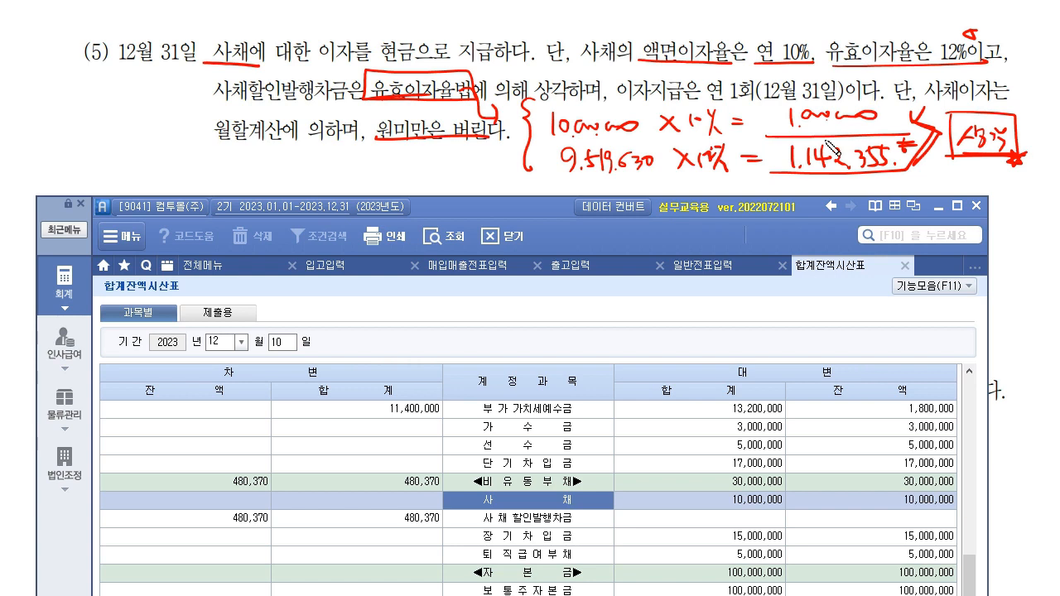
pyautogui.moveTo(936, 168)
pyautogui.mouseDown()
pyautogui.moveTo(954, 187)
pyautogui.moveTo(1004, 189)
pyautogui.mouseUp()
pyautogui.moveTo(1014, 172)
pyautogui.mouseDown()
pyautogui.moveTo(1008, 189)
pyautogui.moveTo(1024, 189)
pyautogui.mouseUp()
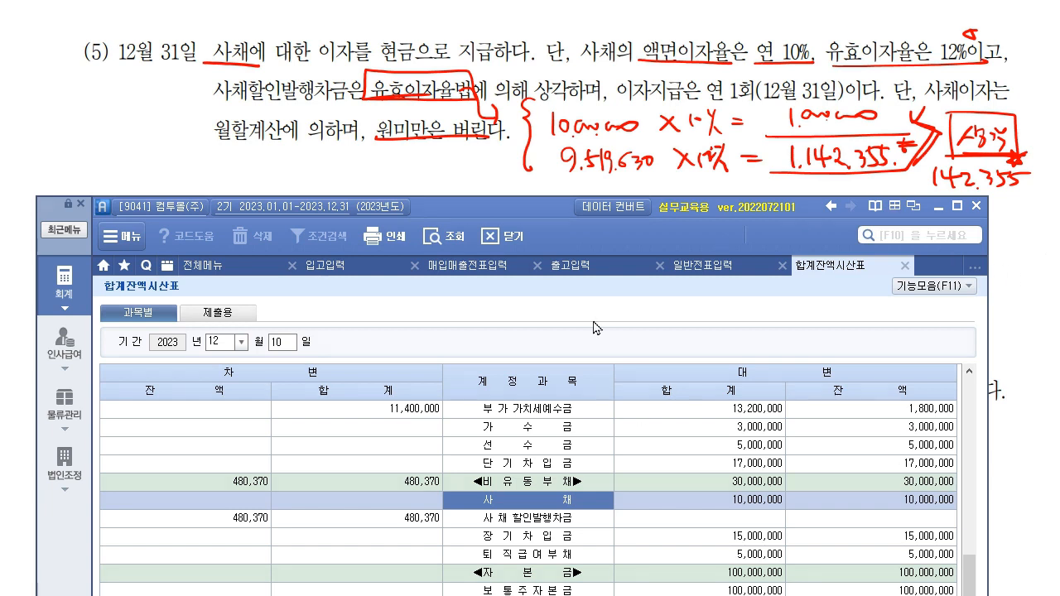
# Step: Return to 일반전표입력 and set the voucher date to 12월 31일
pyautogui.click(674, 266)
pyautogui.click(278, 323)
pyautogui.write('31')
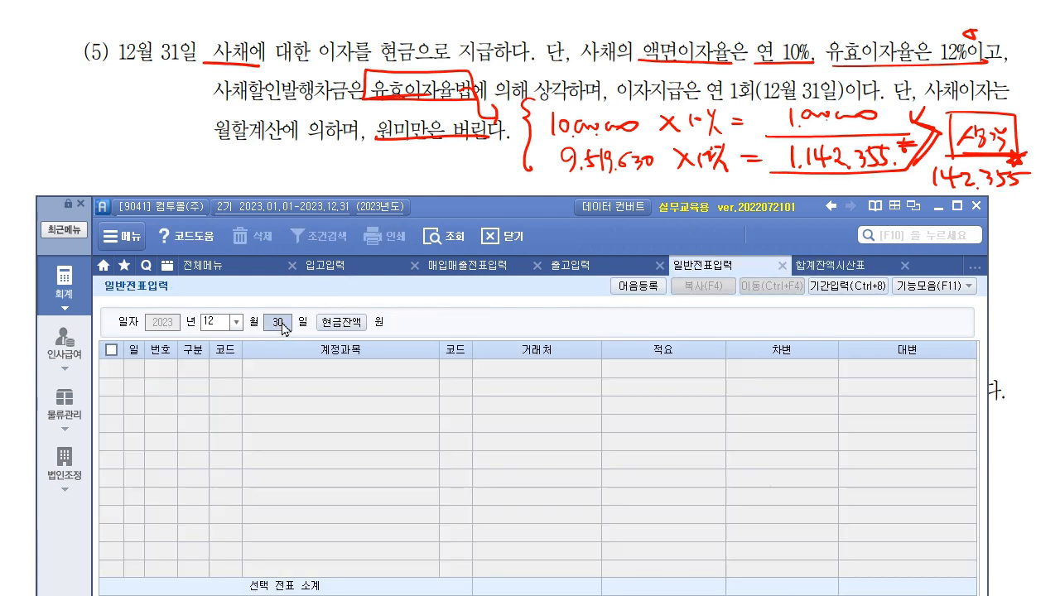
pyautogui.press('Return')
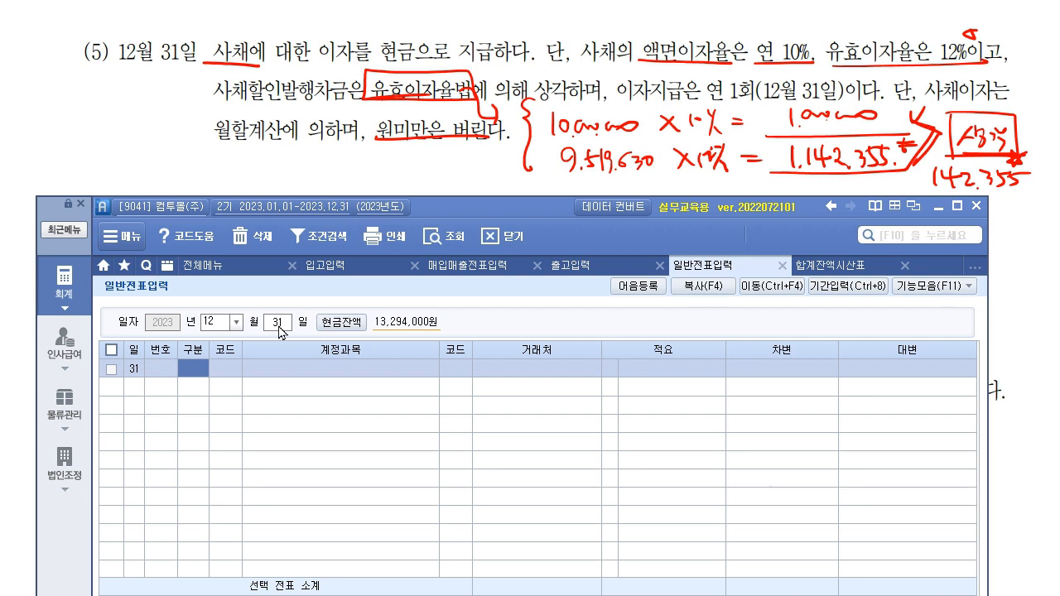
# Step: Enter a 차변 line for 이자비용 (931) with an amount of 1,142,355
pyautogui.write('3')
pyautogui.press('Return')
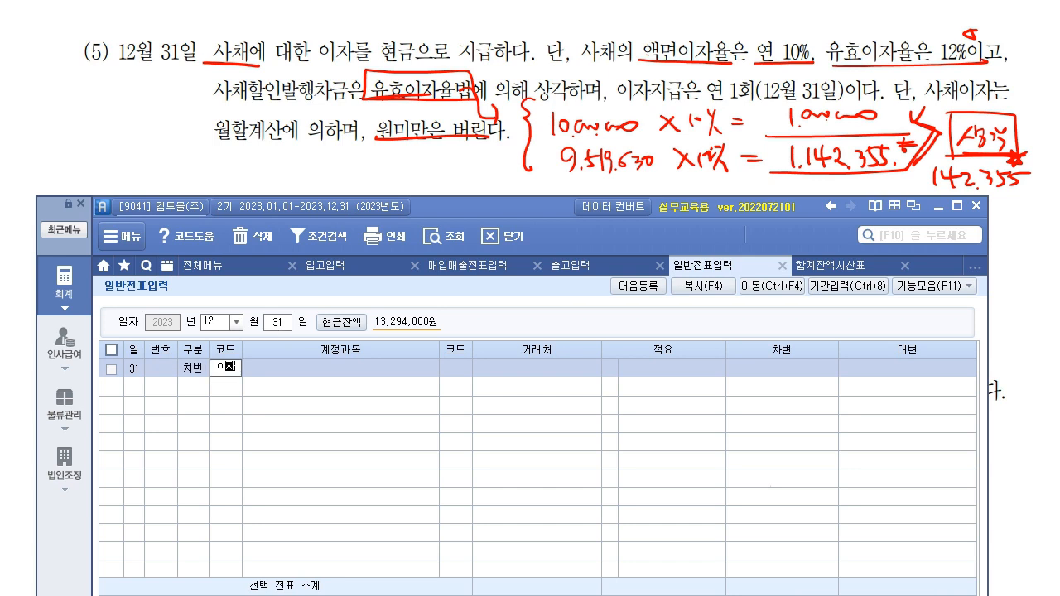
pyautogui.write('이자')
pyautogui.press('Return')
pyautogui.press('Return')
pyautogui.press('Return')
pyautogui.press('Return')
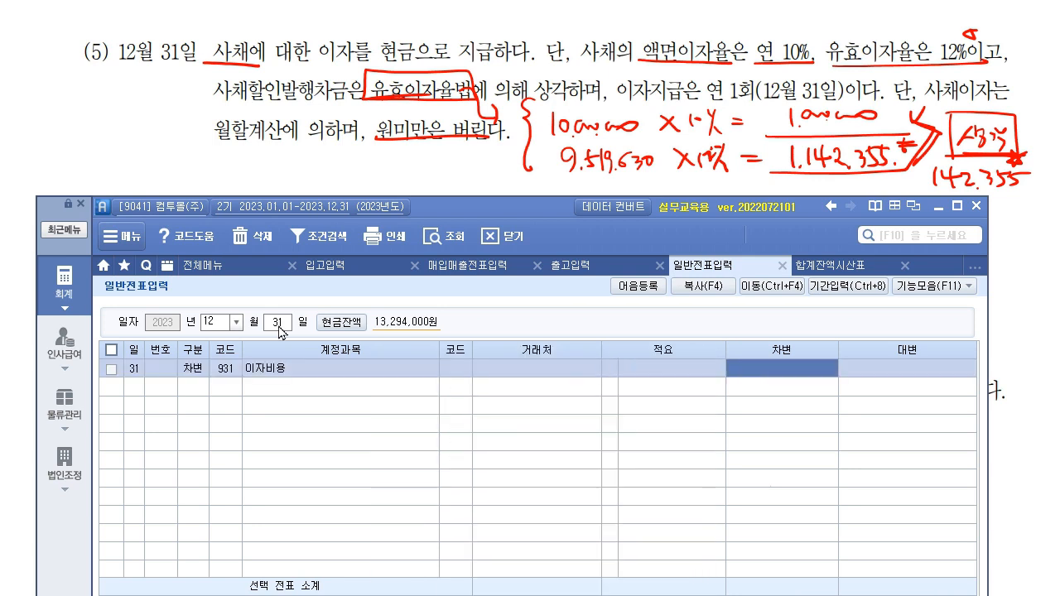
pyautogui.write('1142355')
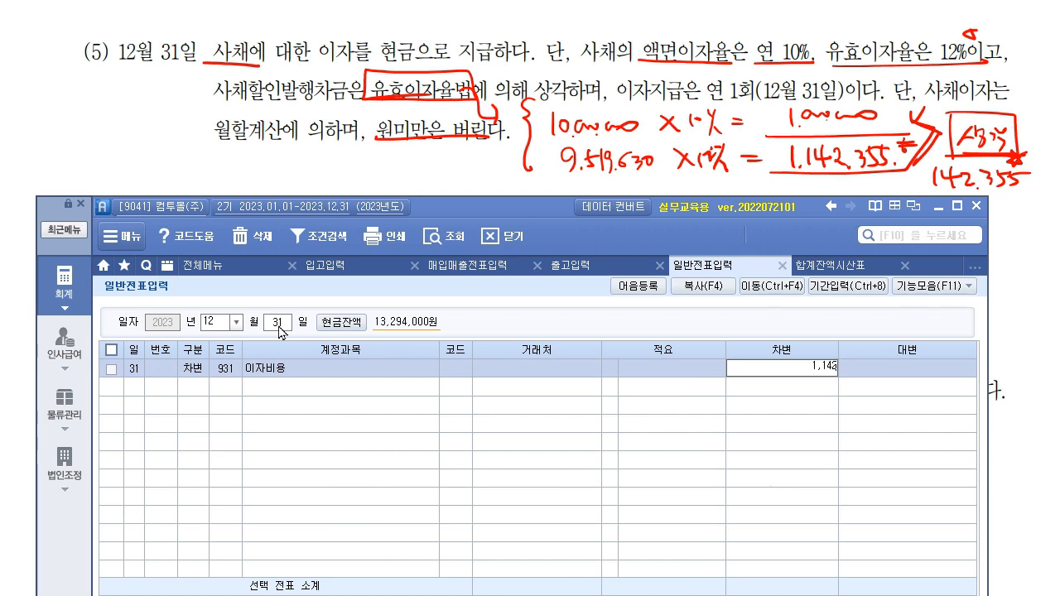
pyautogui.press('Return')
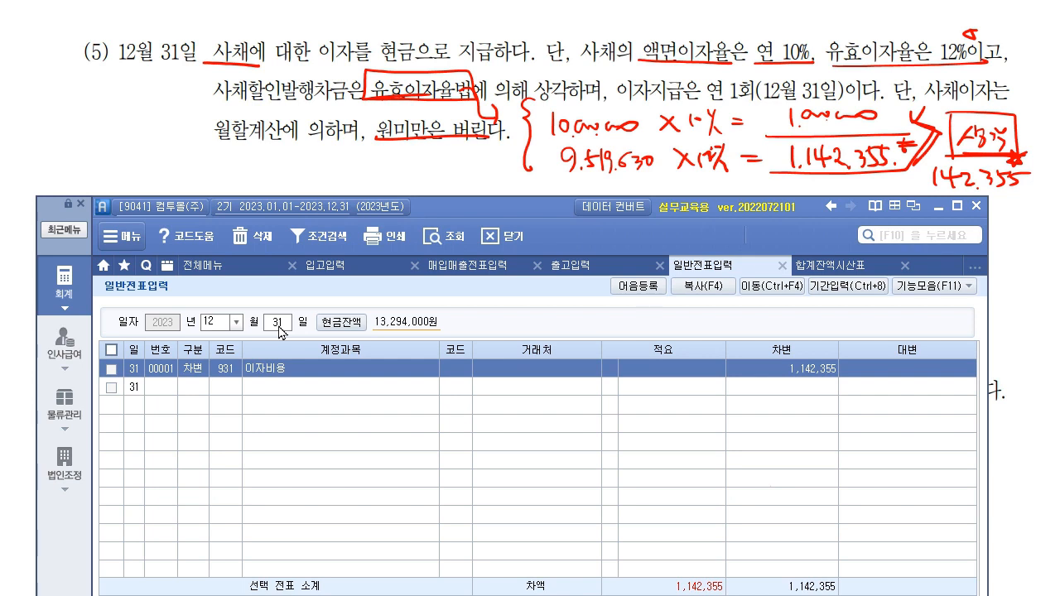
# Step: Add a 대변 line for 현금 (101) with an amount of 1,000,000
pyautogui.press('Return')
pyautogui.write('4')
pyautogui.press('Return')
pyautogui.write('101')
pyautogui.press('Return')
pyautogui.press('Return')
pyautogui.press('Return')
pyautogui.write('1000000')
pyautogui.press('Return')
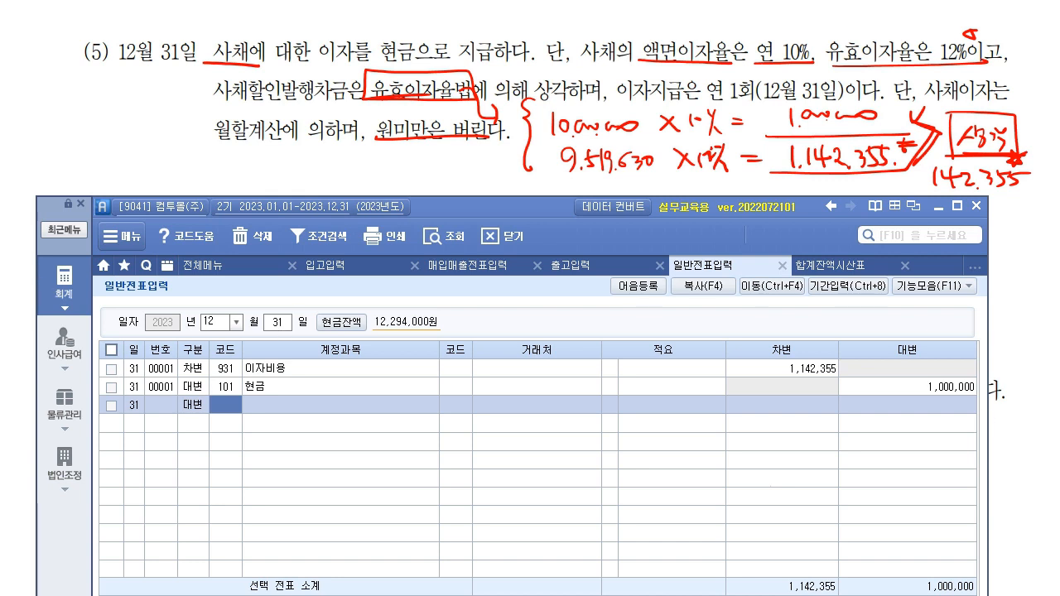
# Step: Look up 사채 accounts and complete the 대변 line with 사채할인발행차금 (292) for 142,355
pyautogui.click(822, 374)
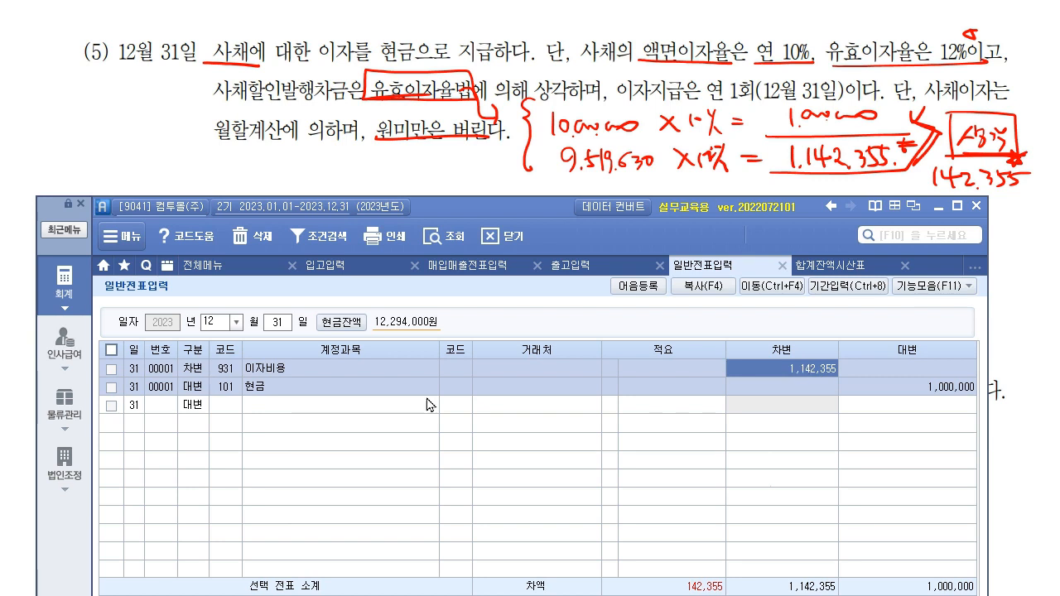
pyautogui.click(226, 406)
pyautogui.press('F2')
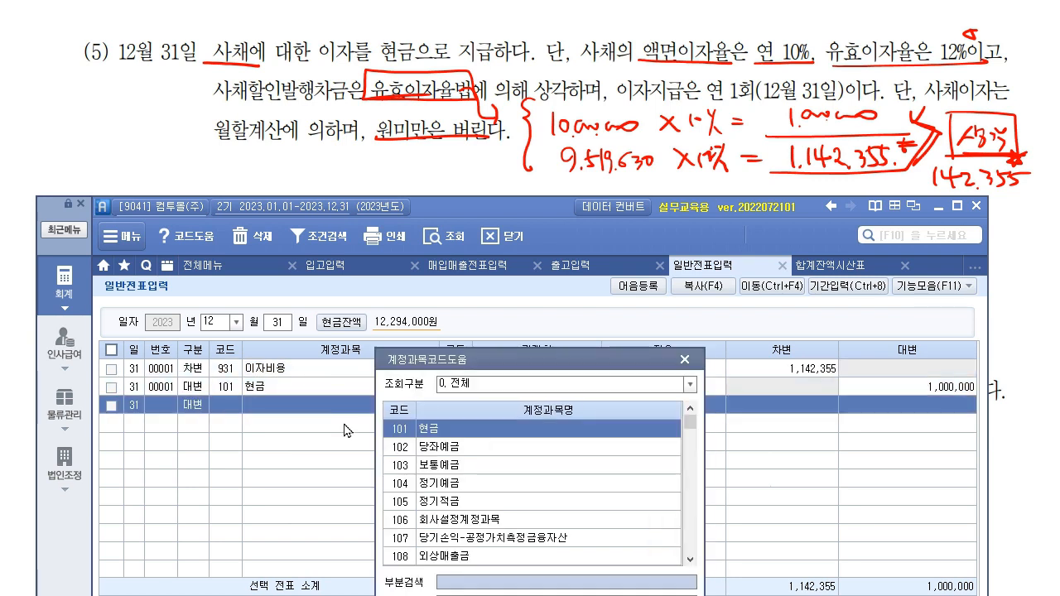
pyautogui.write('사채')
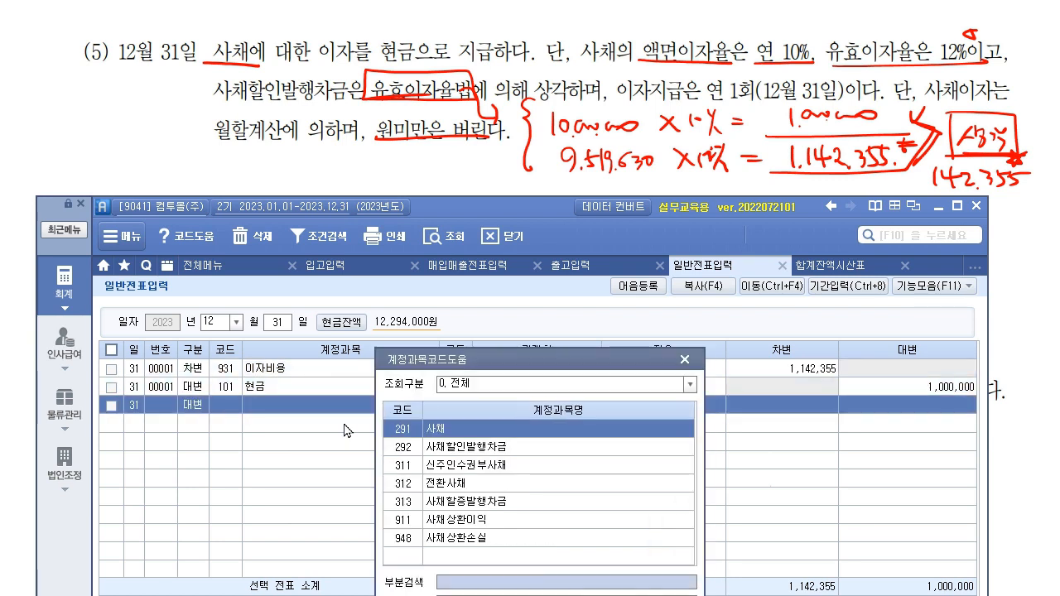
pyautogui.press('Down')
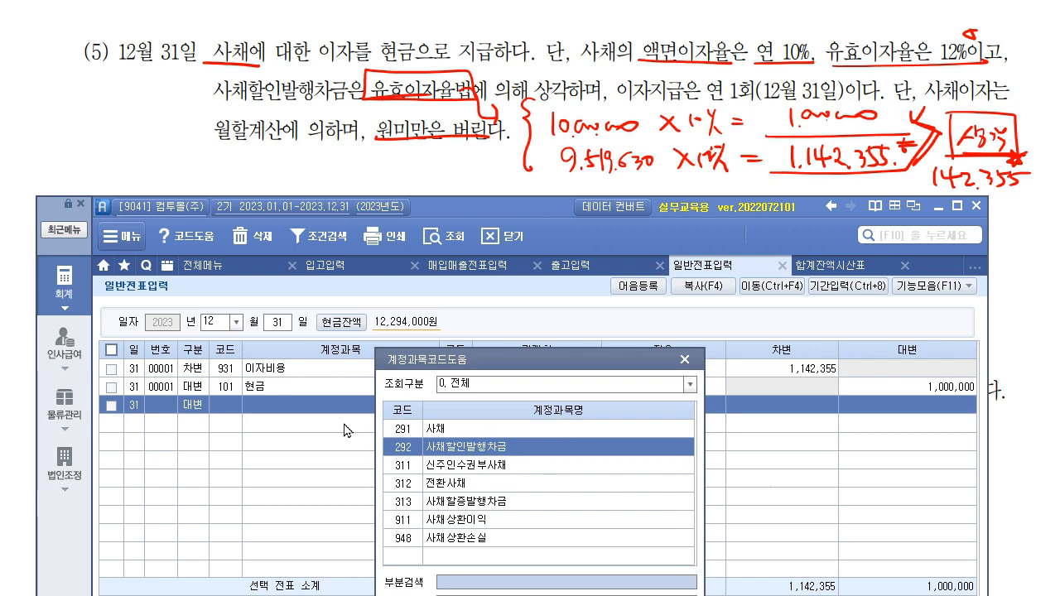
pyautogui.press('Return')
pyautogui.press('Return')
pyautogui.press('Return')
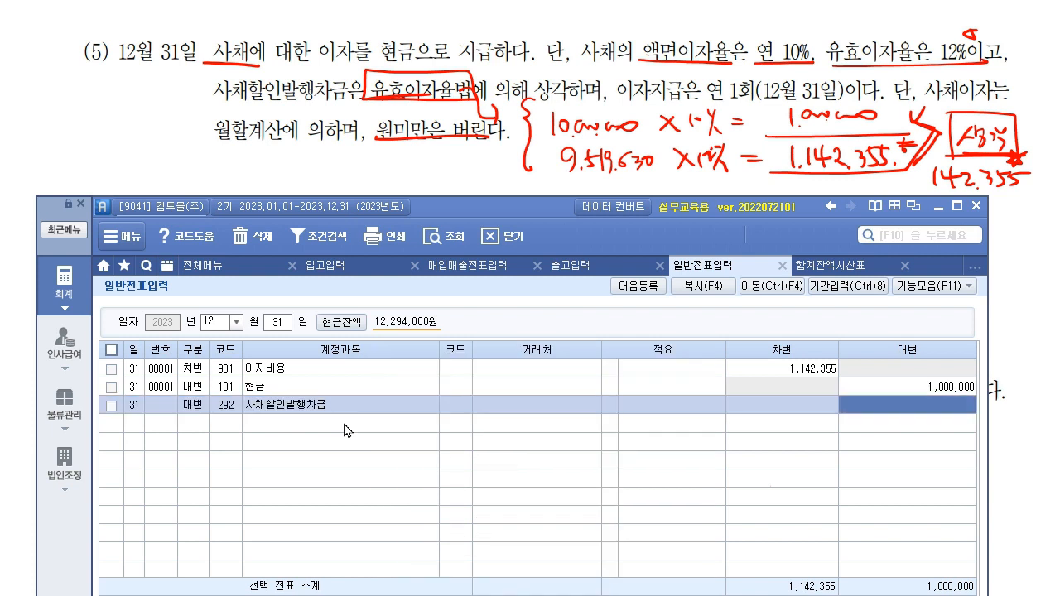
pyautogui.write('142')
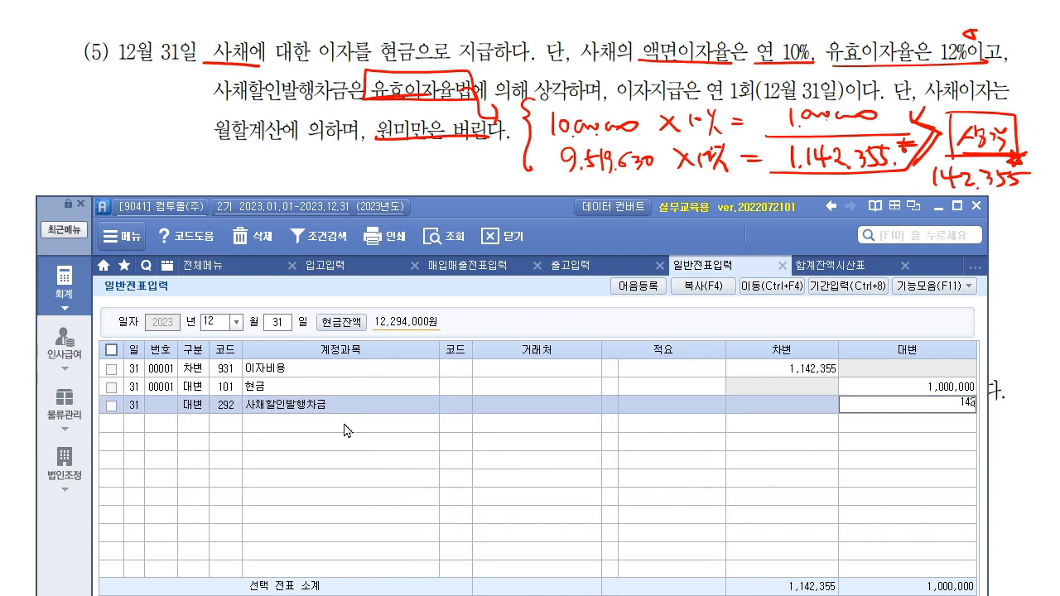
pyautogui.write(',355')
pyautogui.press('Return')
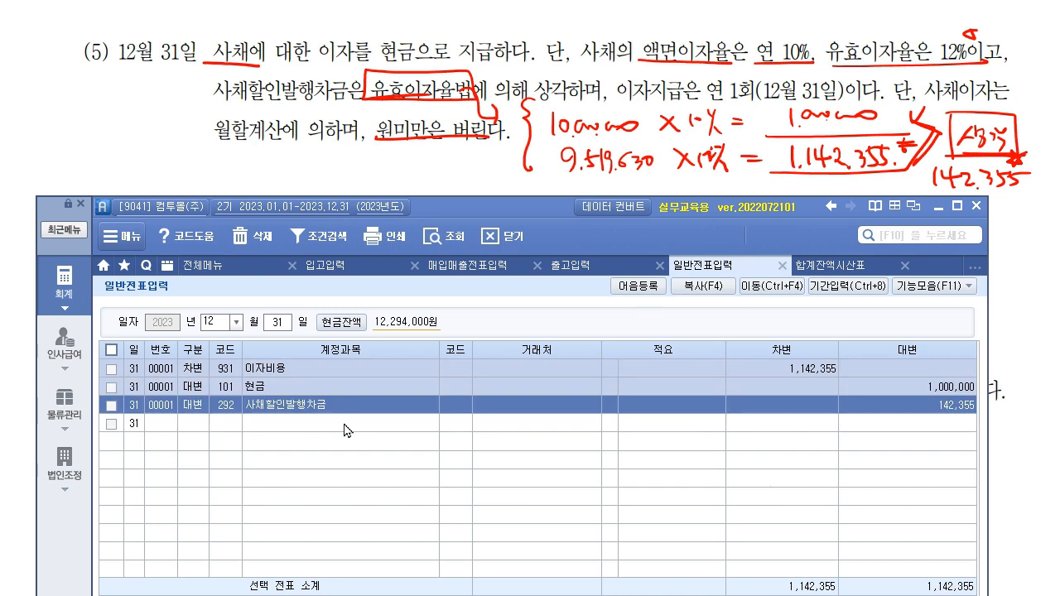